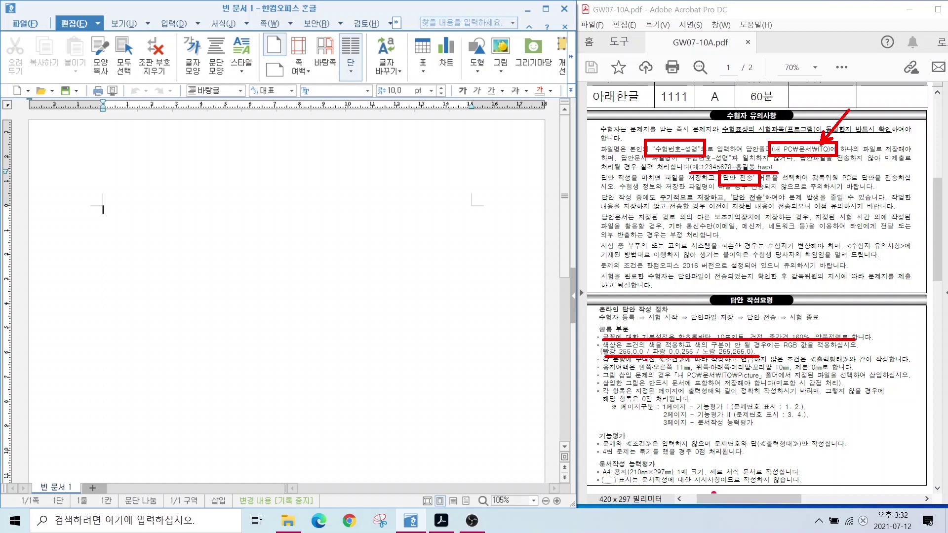
Annotate the exam sheet's 11 mm/10 mm margin rule, per-page question rule and zero-point rule.
left_click_drag(635, 359, 700, 373)
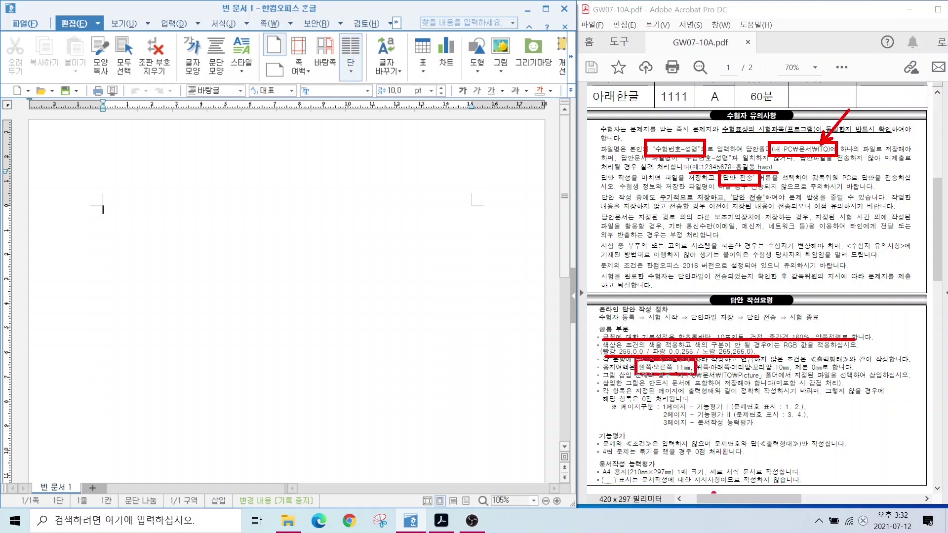
left_click_drag(763, 374, 797, 374)
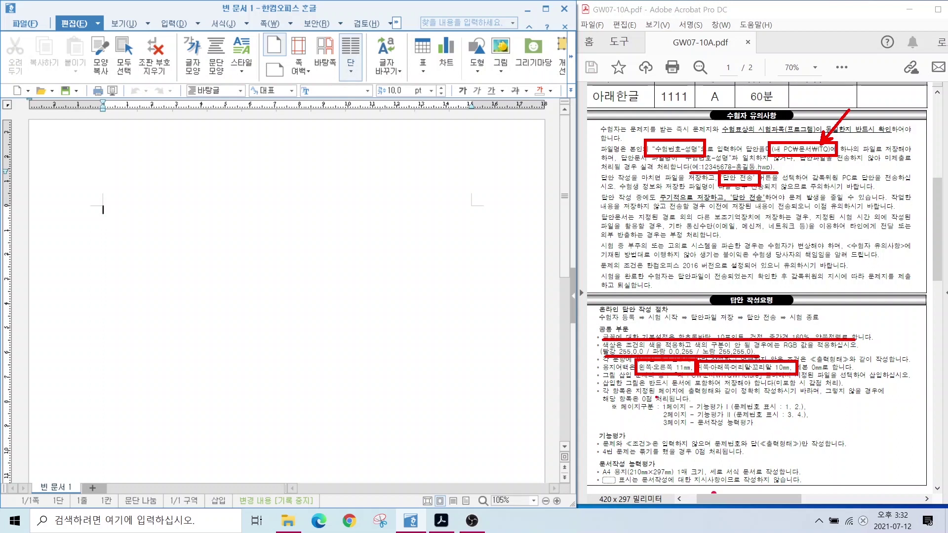
mouse_move(656, 396)
left_mouse_down()
mouse_move(839, 438)
mouse_move(829, 434)
left_mouse_up()
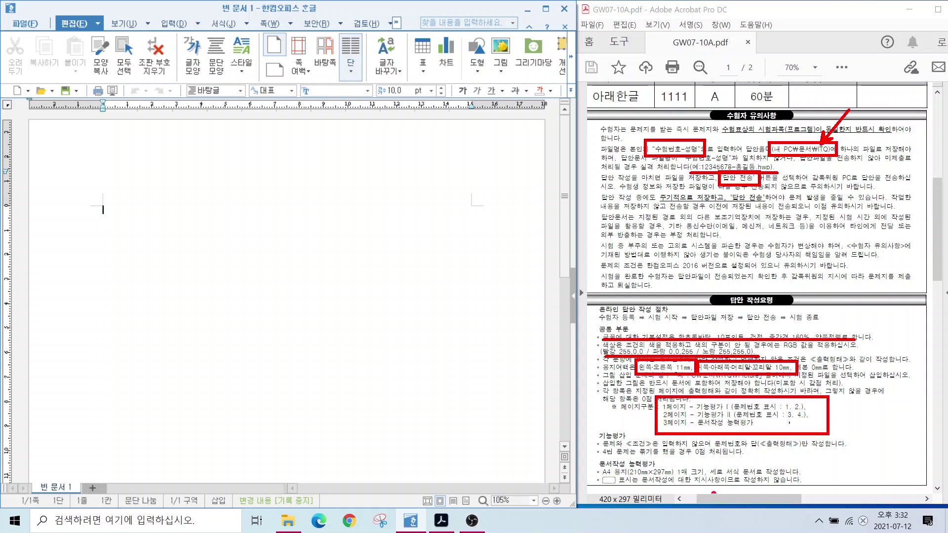
left_click_drag(731, 411, 815, 410)
left_click_drag(730, 418, 814, 419)
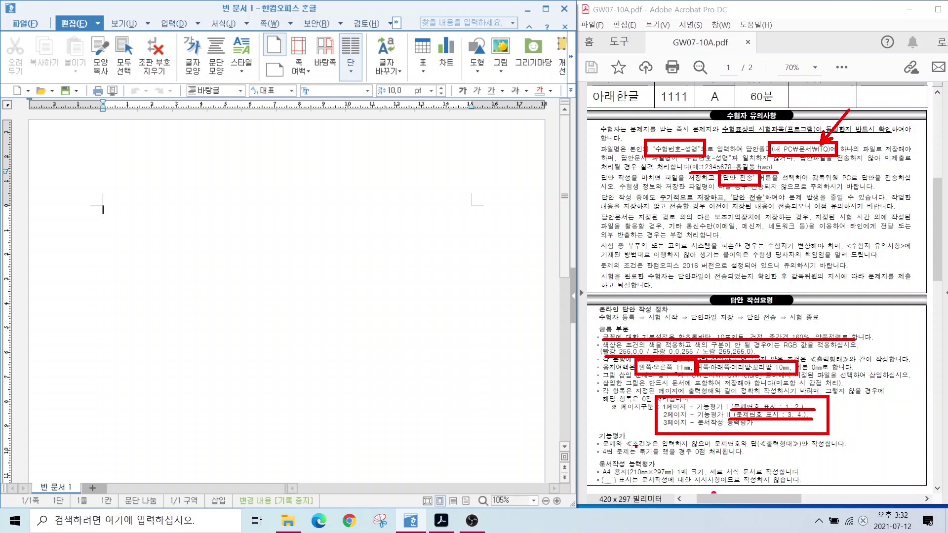
left_click_drag(630, 443, 749, 458)
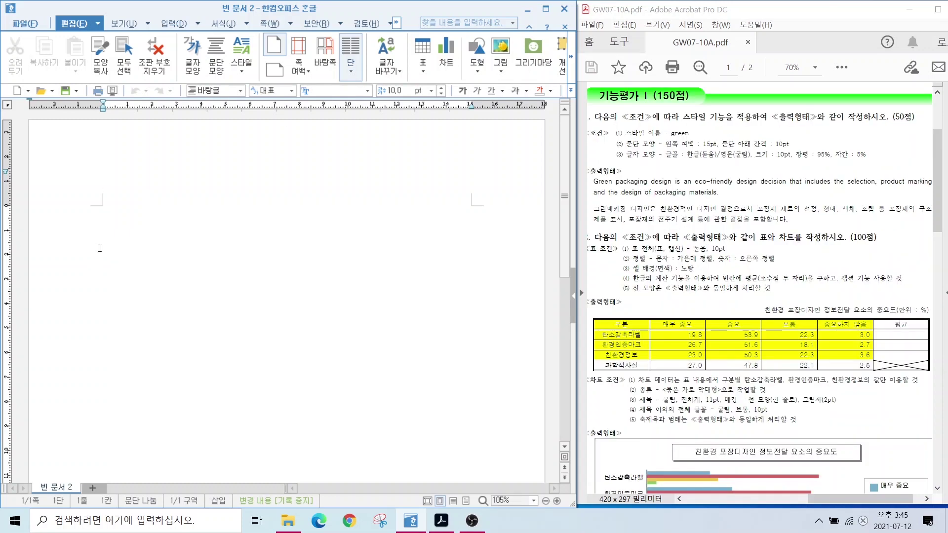
Open the 편집 용지 paper settings and note its F7 shortcut on screen.
left_click(271, 22)
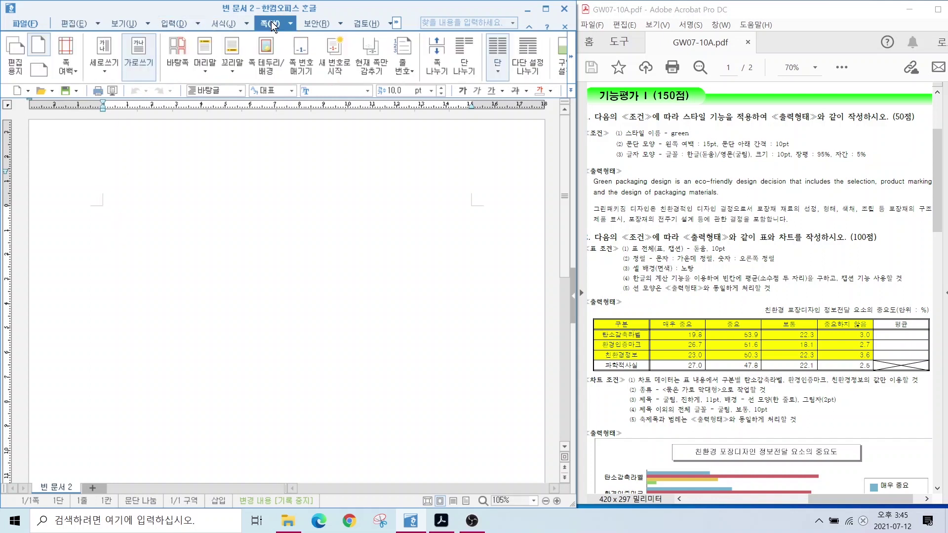
left_click(14, 65)
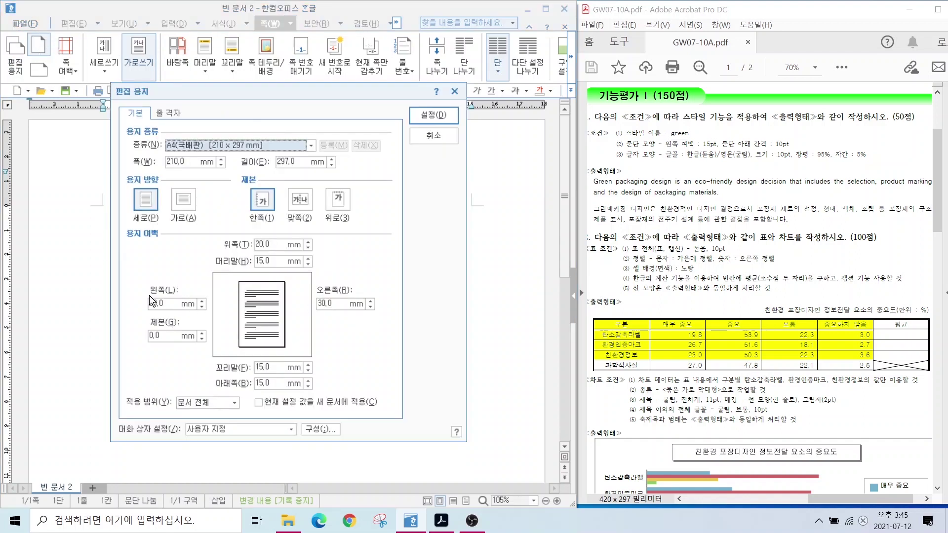
key("alt")
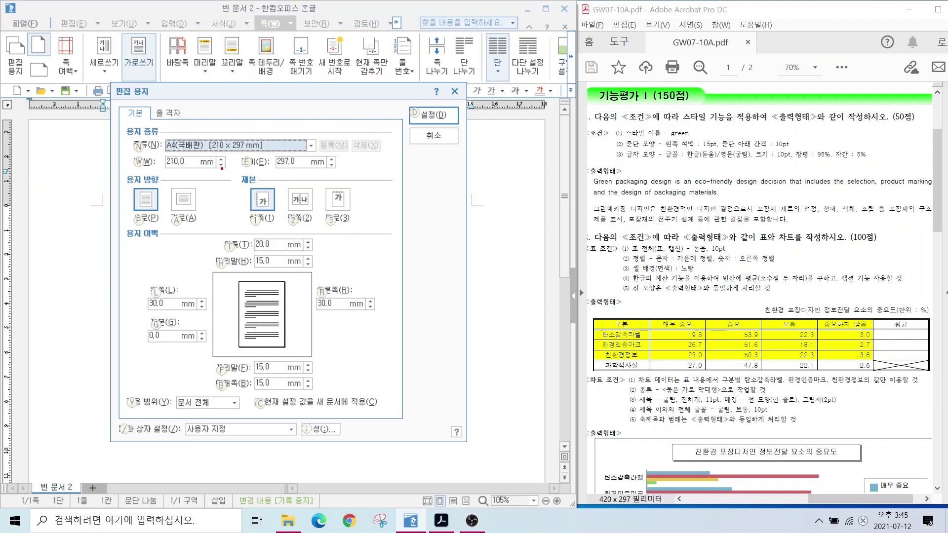
mouse_move(206, 190)
left_mouse_down()
mouse_move(227, 188)
mouse_move(212, 208)
mouse_move(225, 200)
mouse_move(233, 213)
left_mouse_up()
left_click_drag(192, 181, 251, 222)
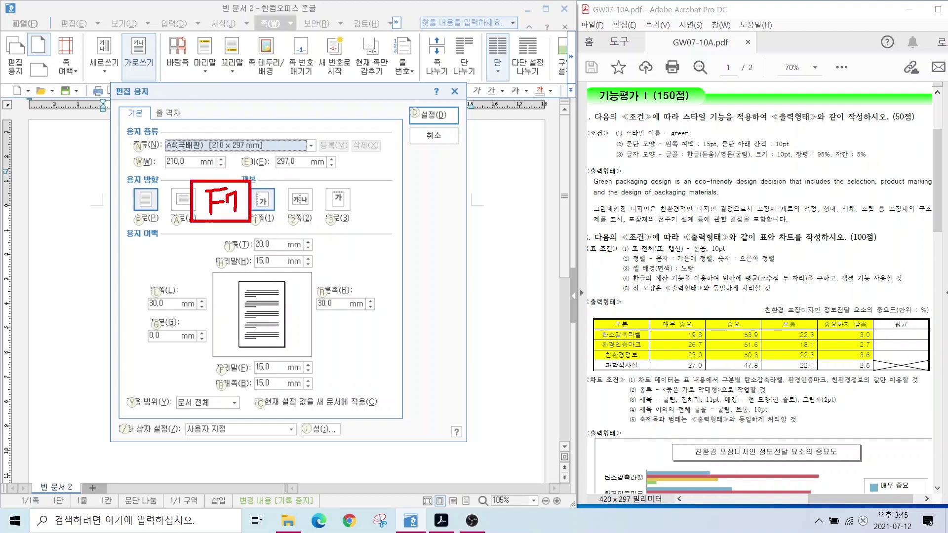
key("Escape")
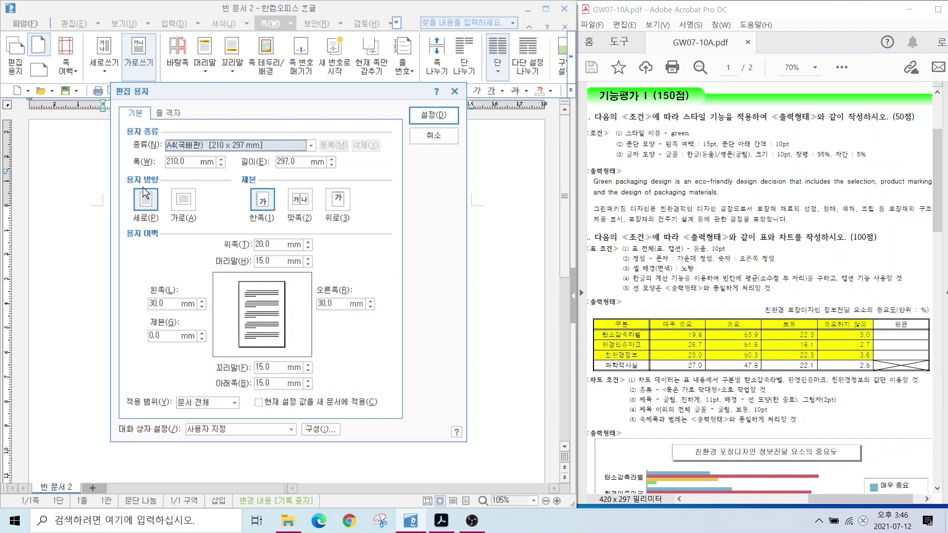
Set top and bottom margins to 10 mm and left and right margins to 11 mm, then apply.
left_click(263, 244)
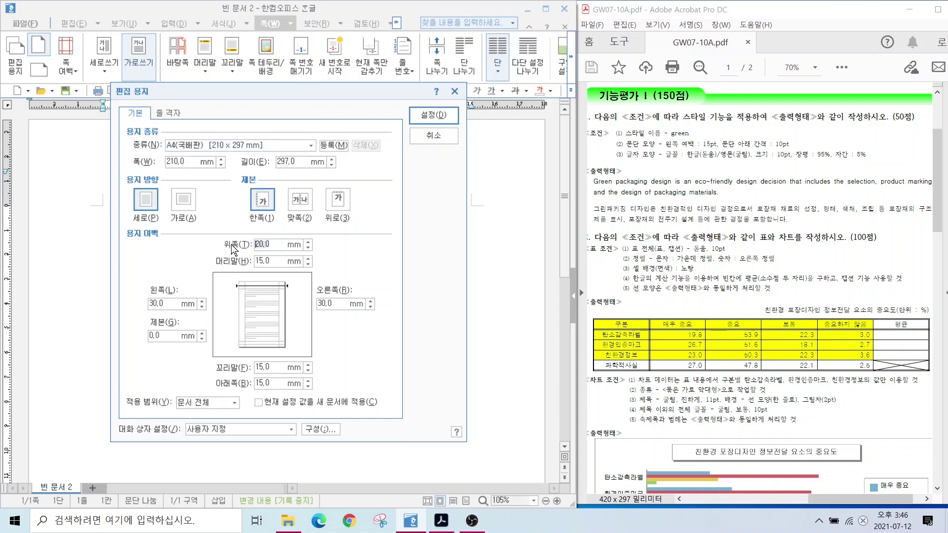
type("10")
key("Tab")
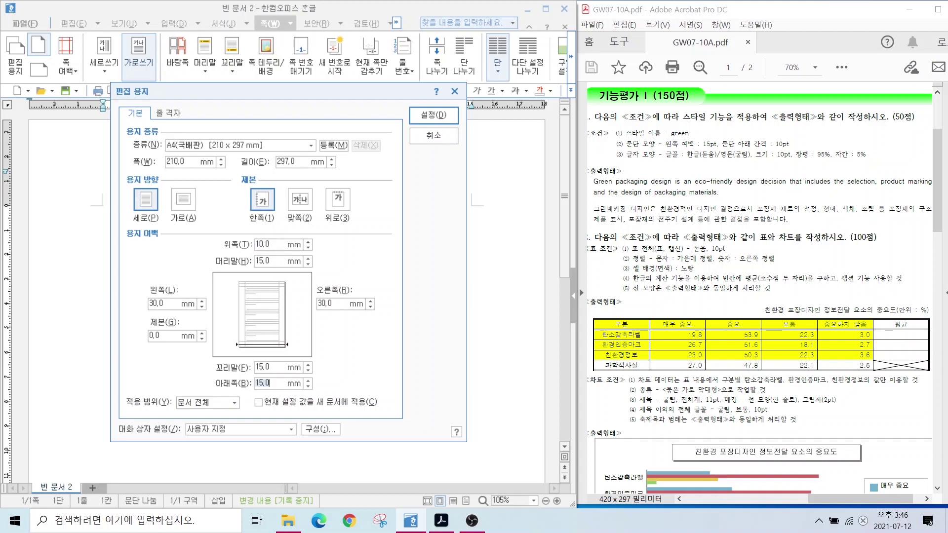
type("10")
key("Tab")
type("11")
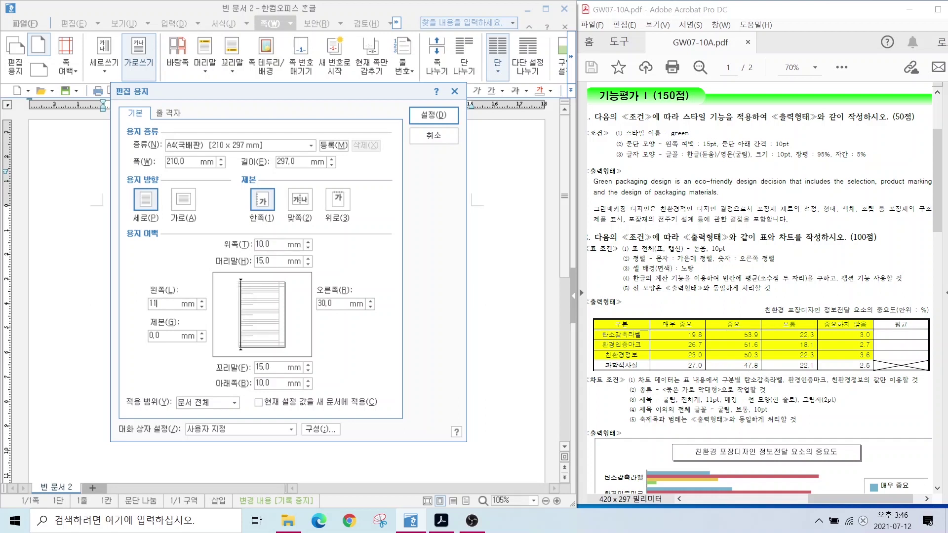
key("Tab")
type("11")
key("Tab")
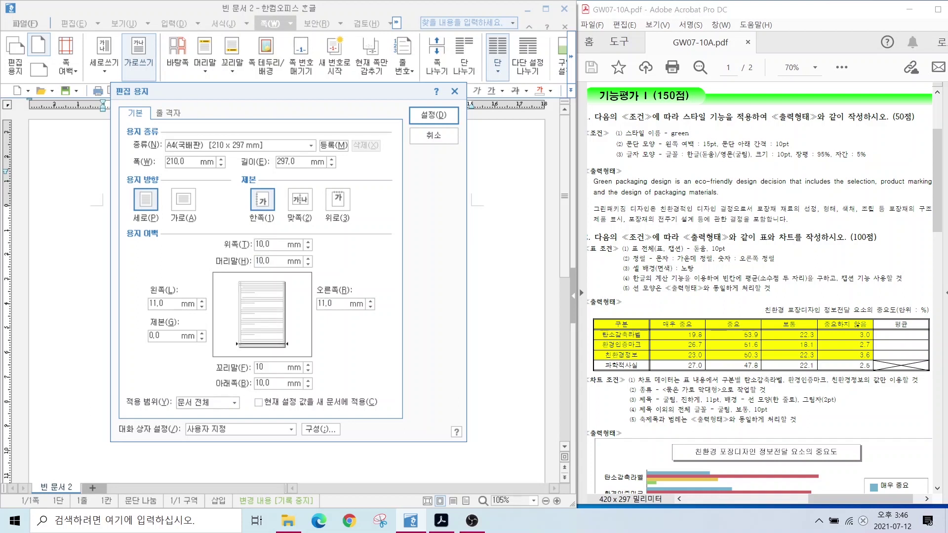
key("Return")
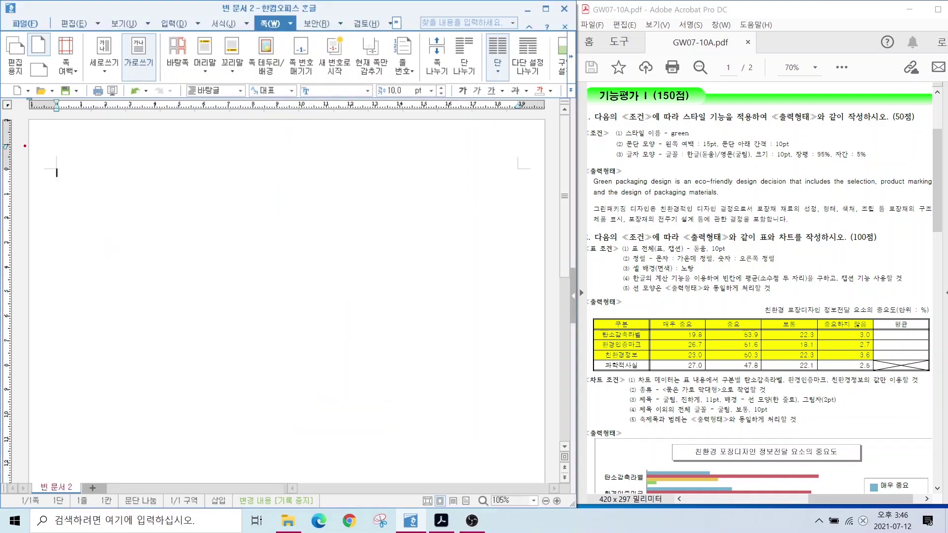
Type the answer labels 1. and 2. at the top of page one with blank lines after.
left_click_drag(29, 130, 58, 220)
mouse_move(32, 125)
left_mouse_down()
mouse_move(184, 172)
mouse_move(201, 189)
left_mouse_up()
key("e")
type("1.  2.")
key("Return")
key("Return")
key("Return")
key("Return")
Start page two with labels 3. and 4., then add a third page.
key("ctrl+Return")
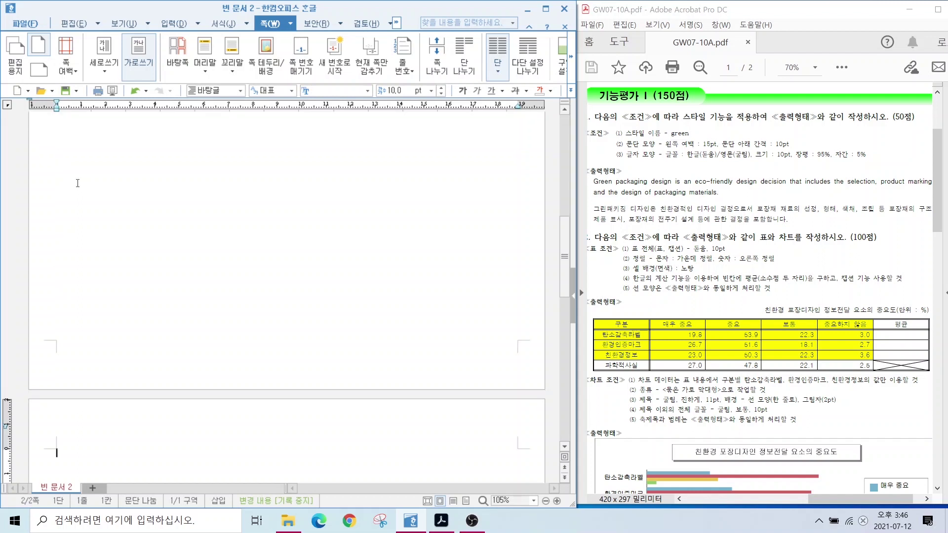
type("3.")
key("Return")
key("Return")
key("Return")
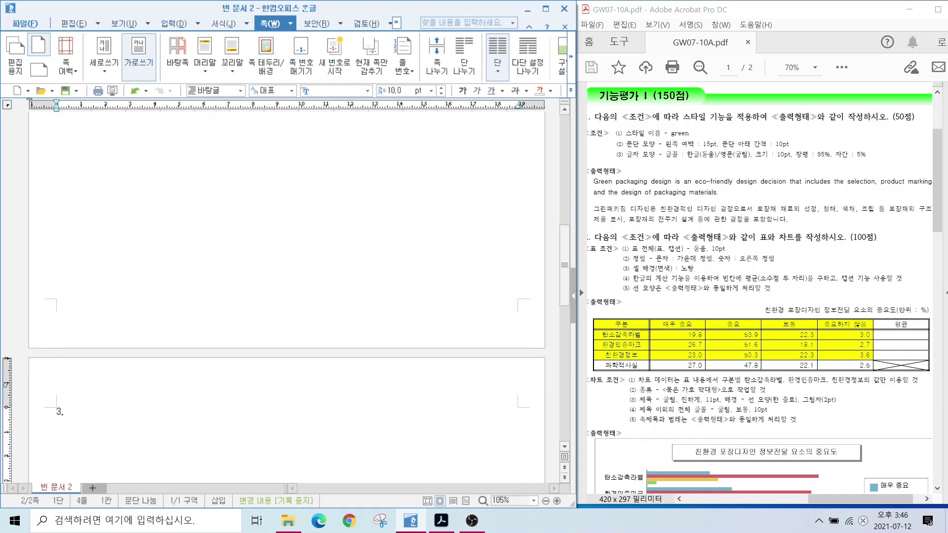
type("4.")
key("Return")
key("Return")
key("Return")
key("Return")
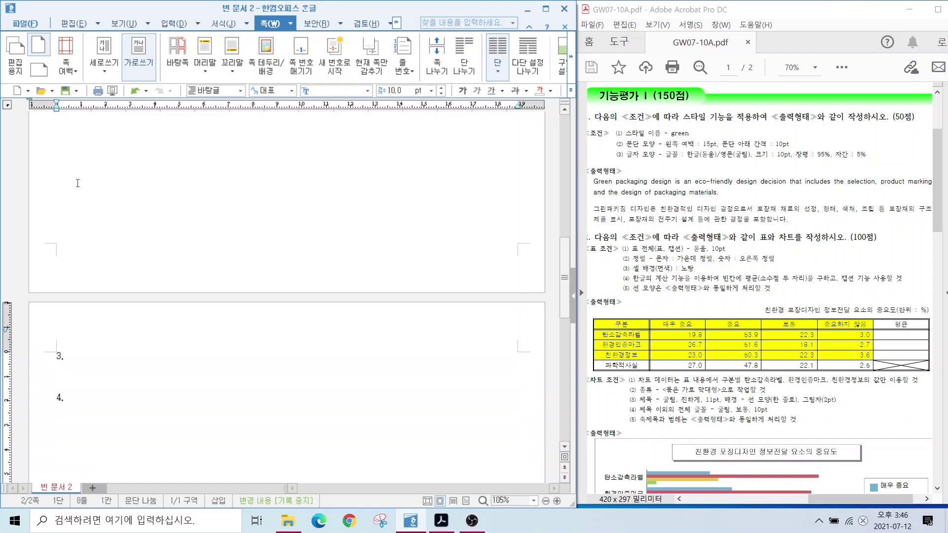
key("ctrl+Return")
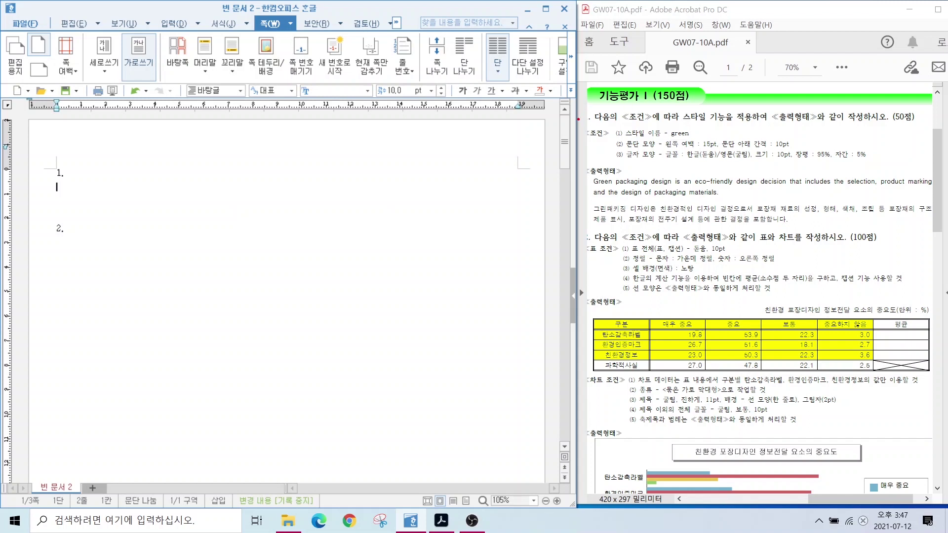
Type the English paragraph 'Green packaging design is an eco-friendly design decision...' for question 1.
left_click_drag(579, 119, 946, 233)
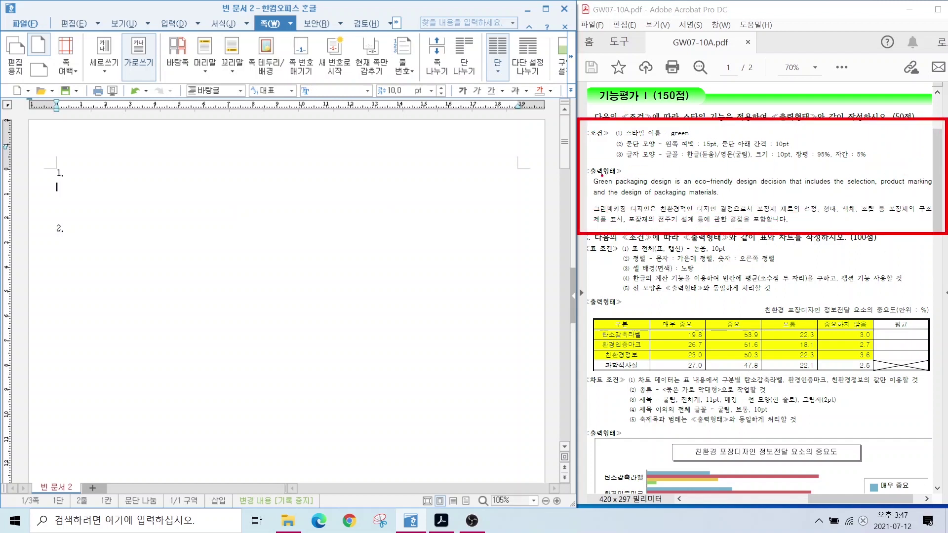
left_click_drag(585, 171, 944, 234)
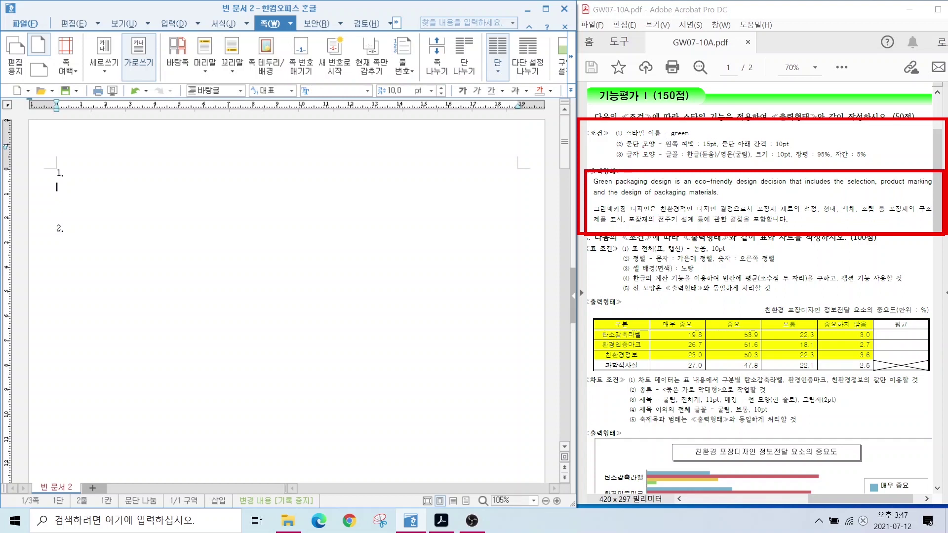
left_click_drag(680, 129, 703, 98)
key("Escape")
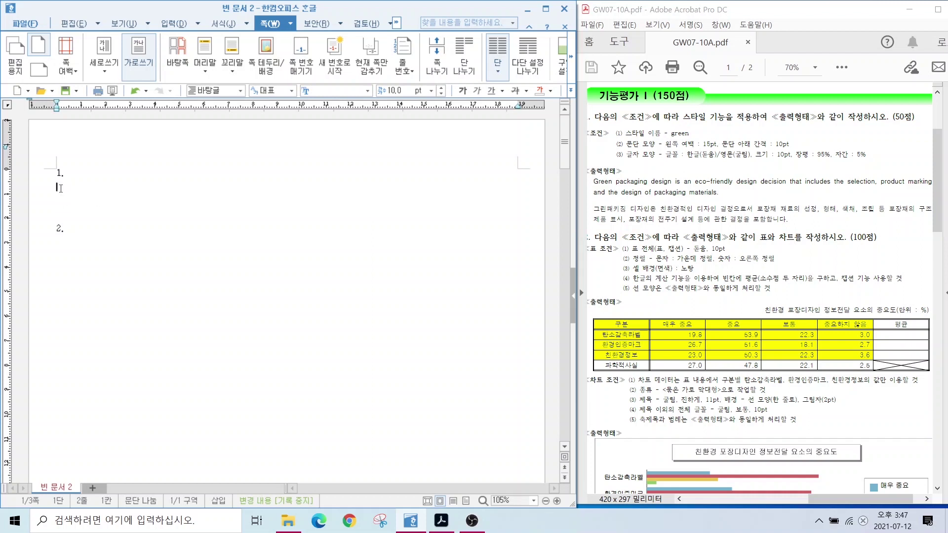
type("Green packaging design is an ")
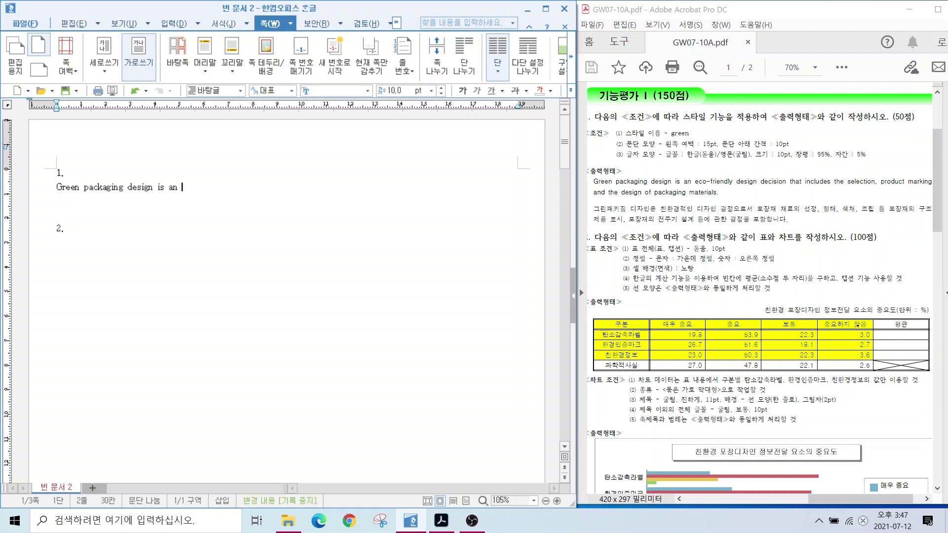
type("eco-friendly design decision that ")
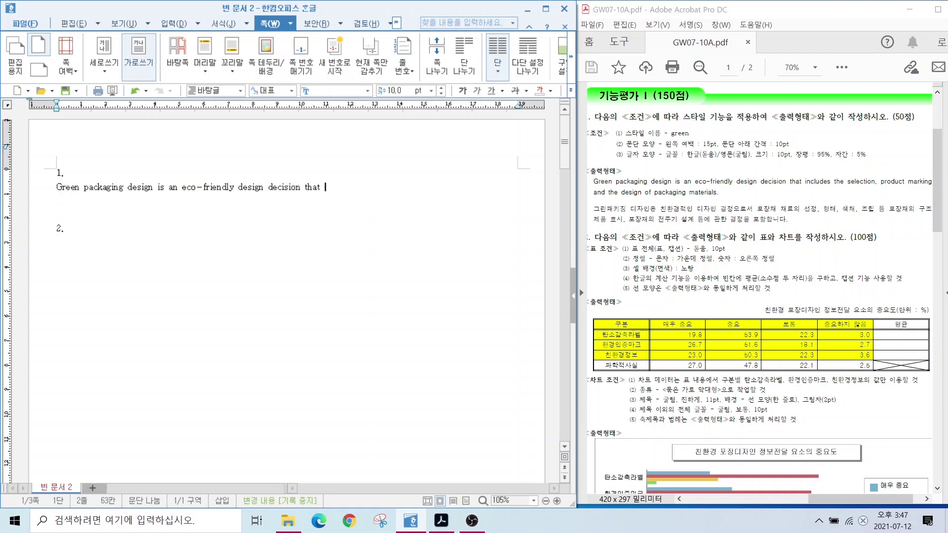
type("includes the slection, product mar")
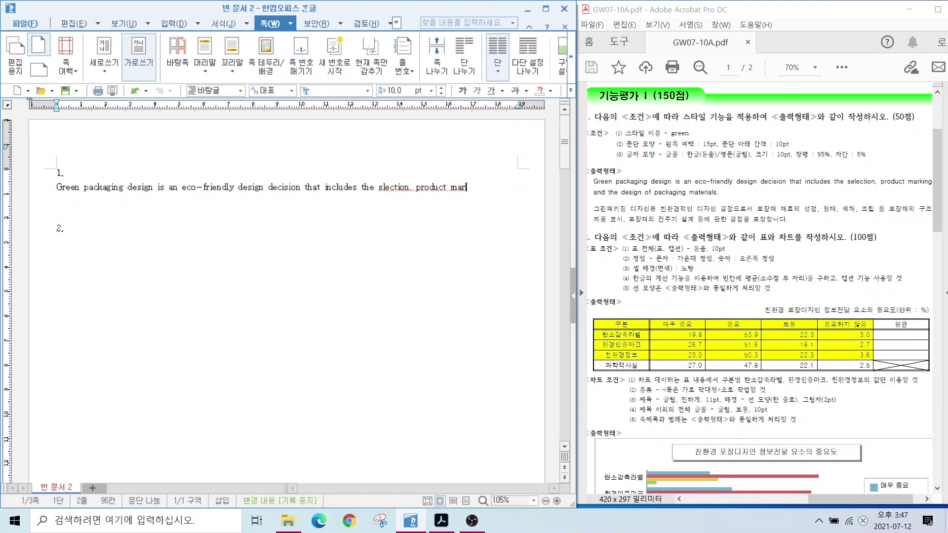
type("king and the design of packaging mate")
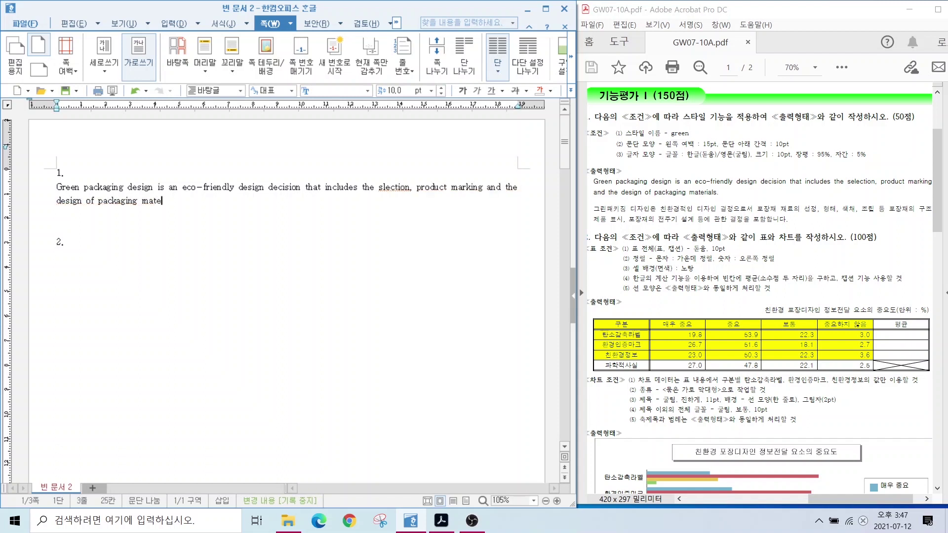
type("rials.")
key("Return")
Type the Korean translation ending 관한 결정을 포함합니다. and correct 'slection' to 'selection'.
type("그린패키징 디자인은 친환경적")
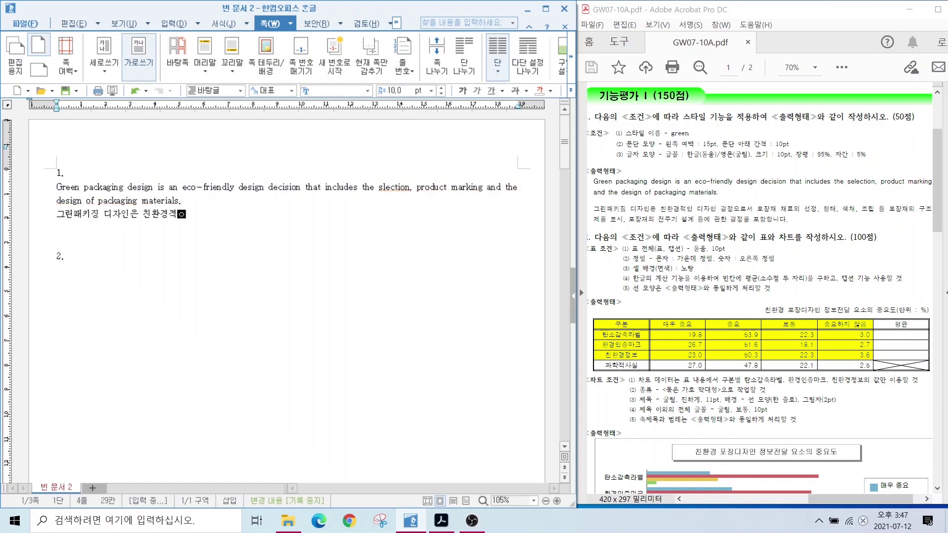
type("인 디자인 결정으로서 포장재 재료의 선정, 형태, 색채")
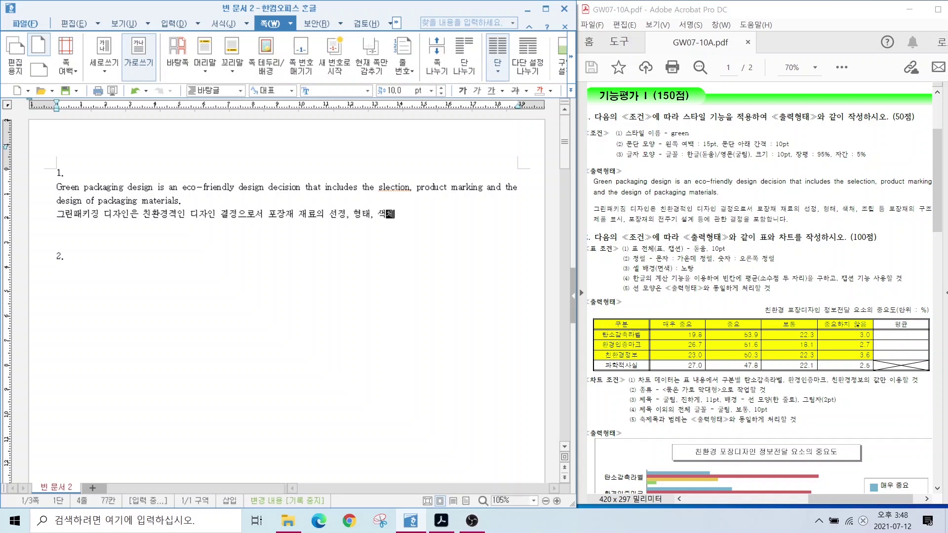
type(", 조립 등 포장재의 구조 제품")
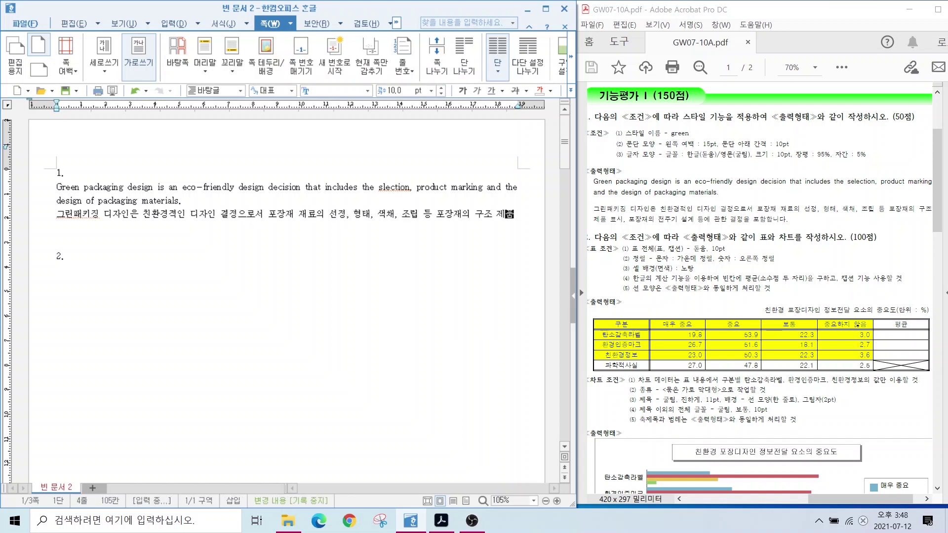
type(" 표시, 포장재의 전주기  설계 등에 ")
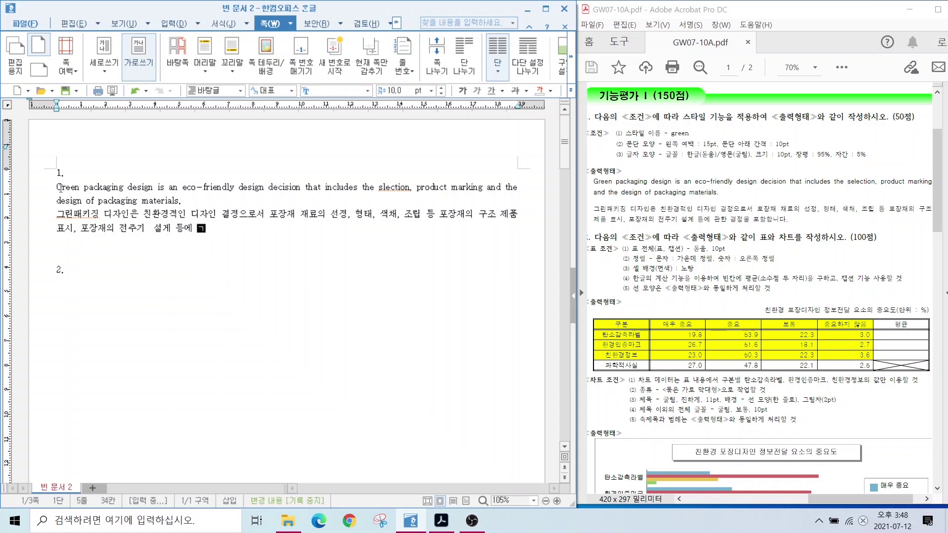
type("관한 결정을 포함합니다.")
key("Return")
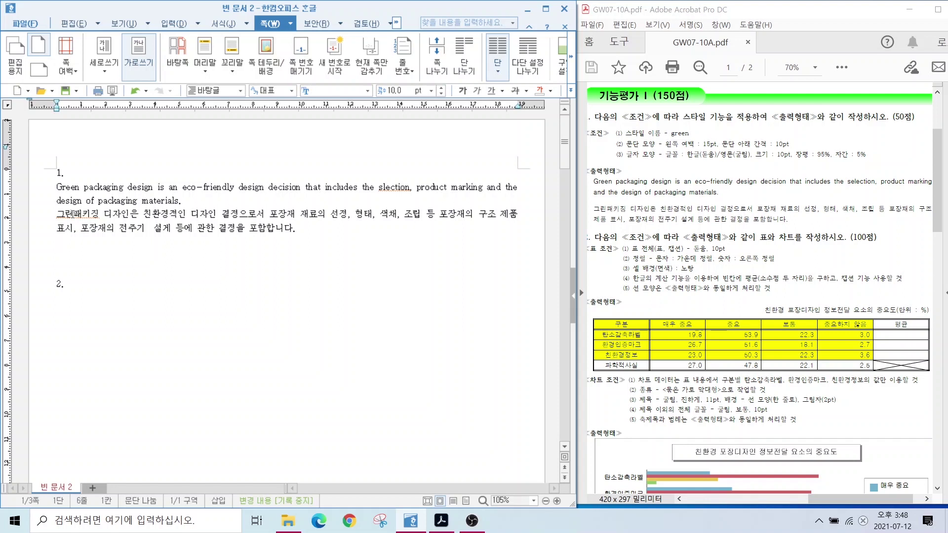
left_click(381, 187)
type("e")
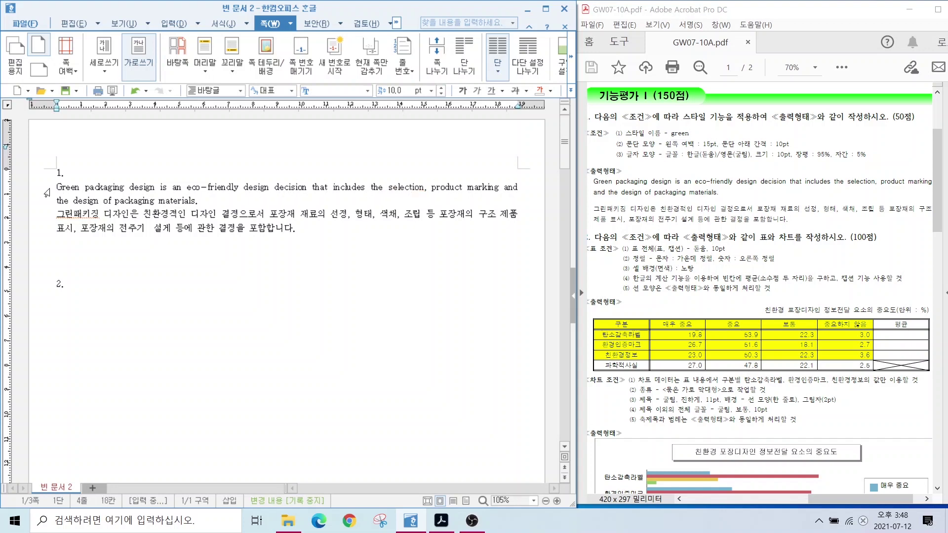
Select the English and Korean passage and add a new style named green.
left_click_drag(52, 191, 188, 257)
right_click(118, 209)
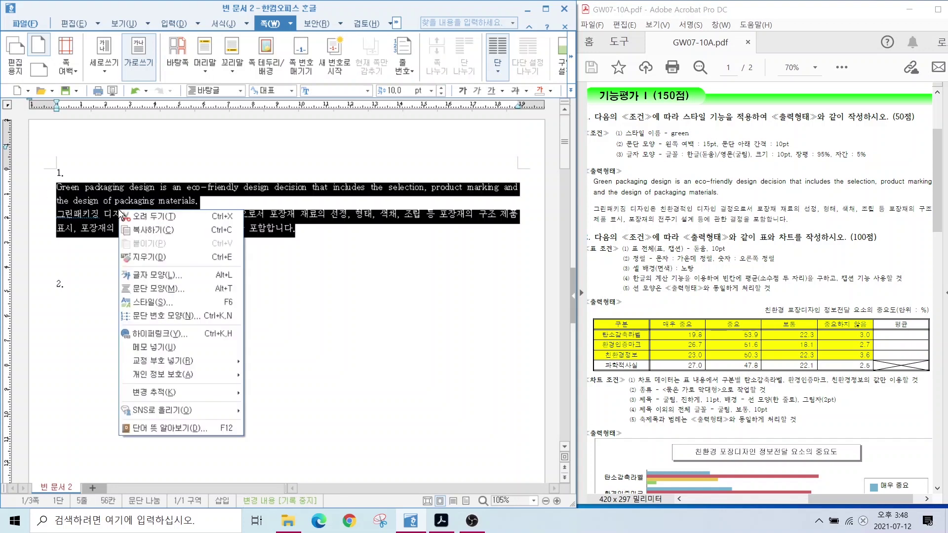
left_click(147, 303)
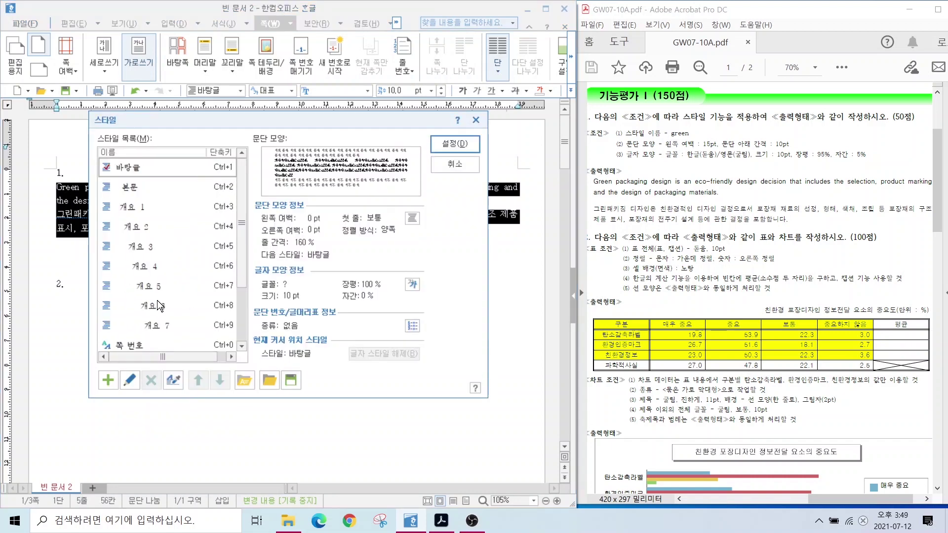
key("alt")
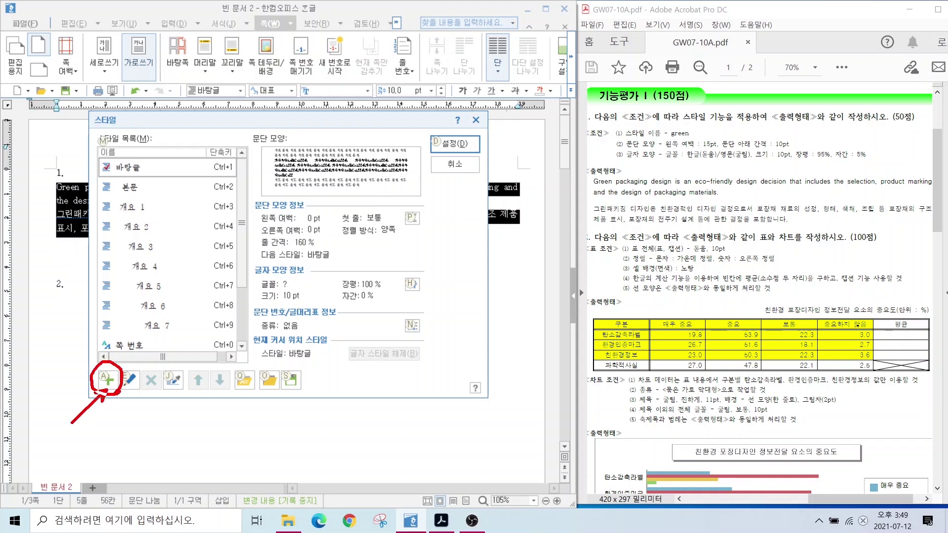
left_click(108, 380)
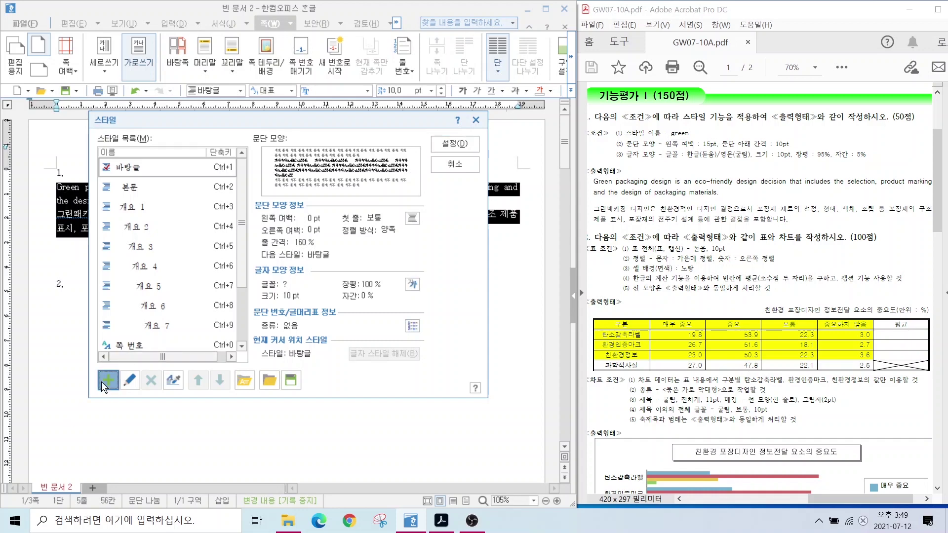
key("alt")
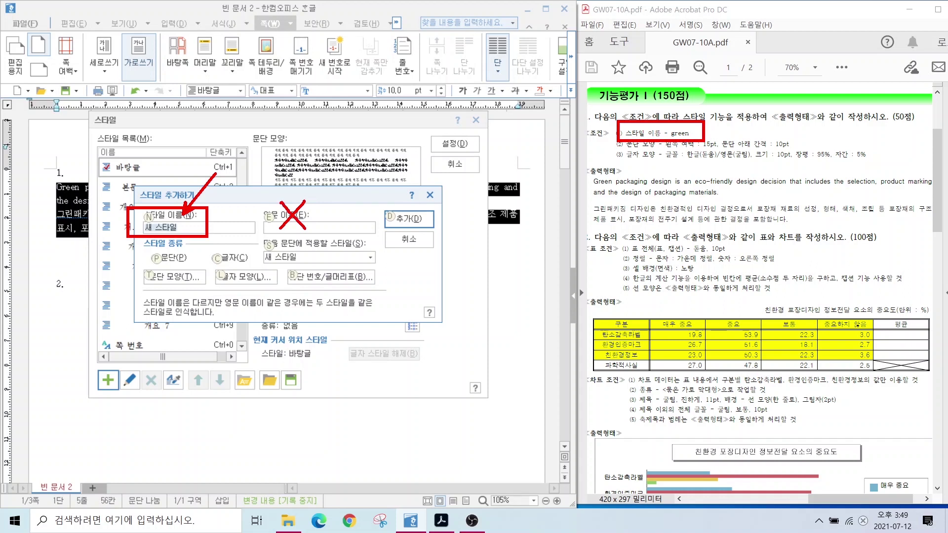
type("green")
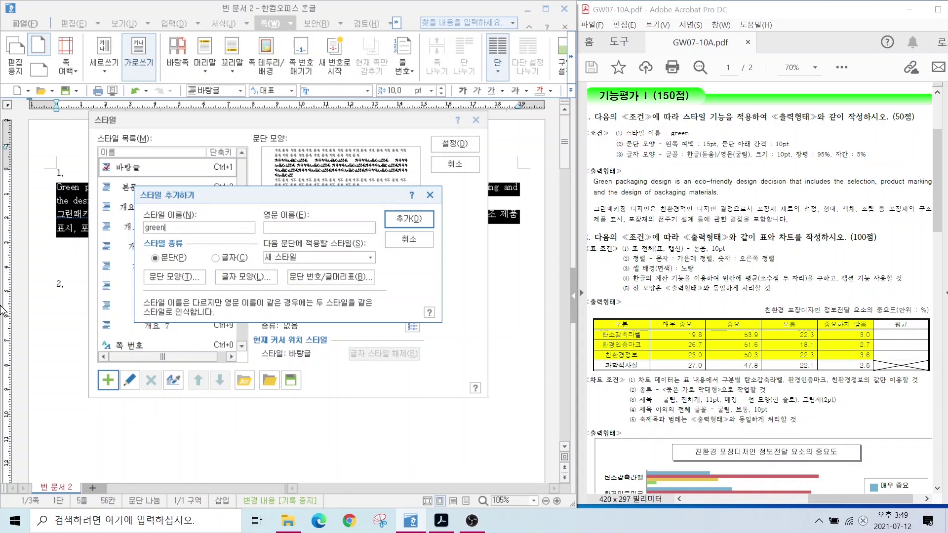
Give the green style a 15 pt left margin and 10 pt spacing below paragraphs.
left_click(160, 278)
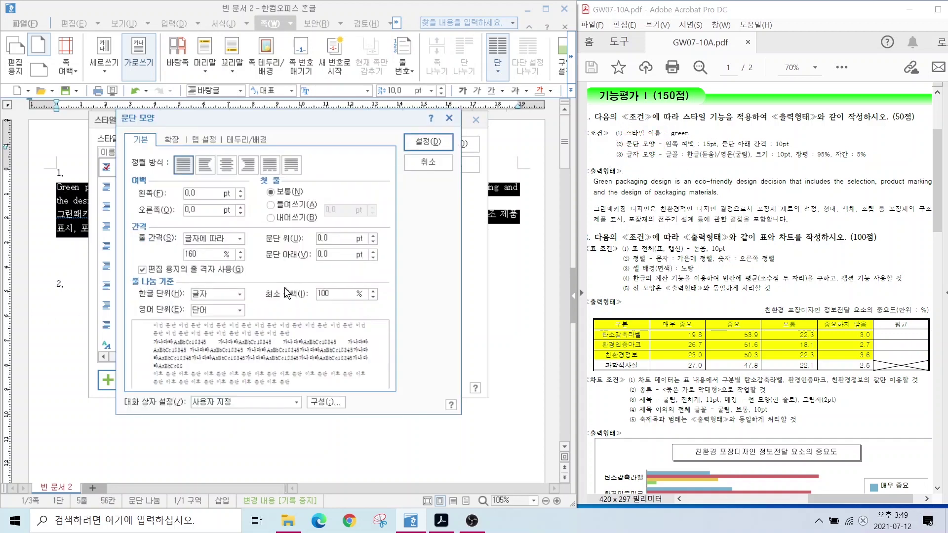
left_click(198, 192)
type("15")
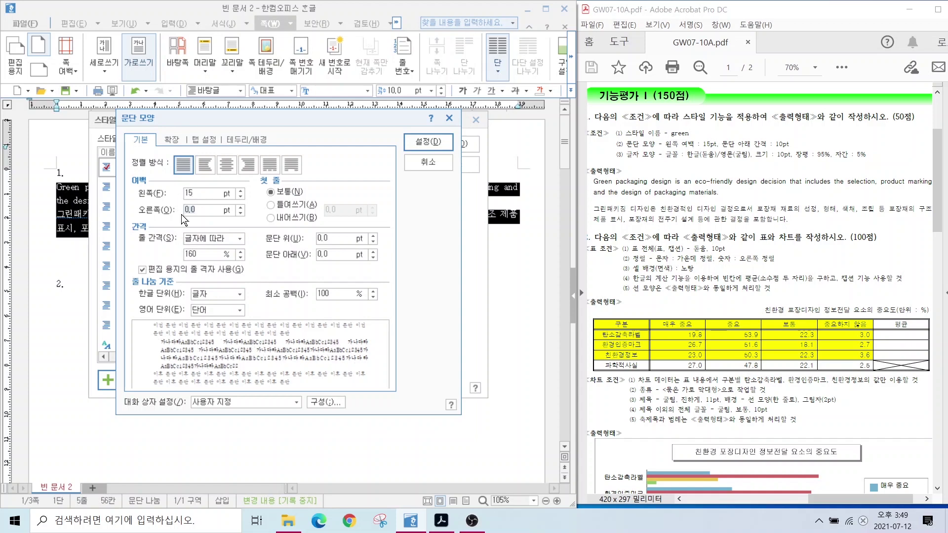
left_click(323, 254)
type("10")
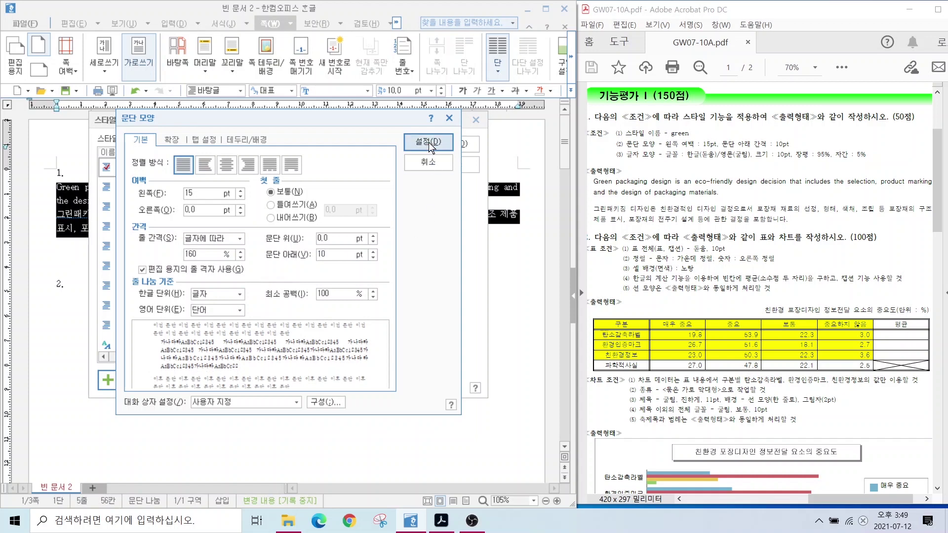
left_click(428, 142)
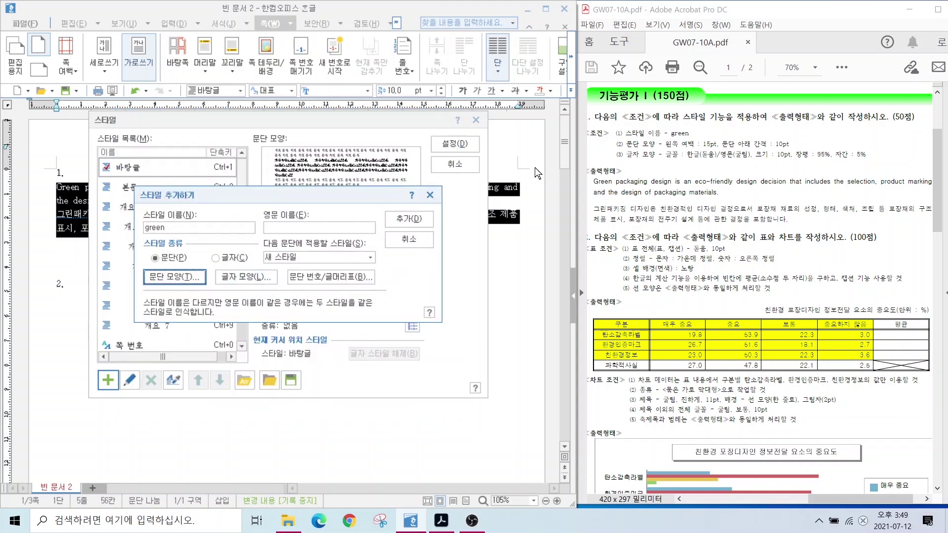
left_click(241, 278)
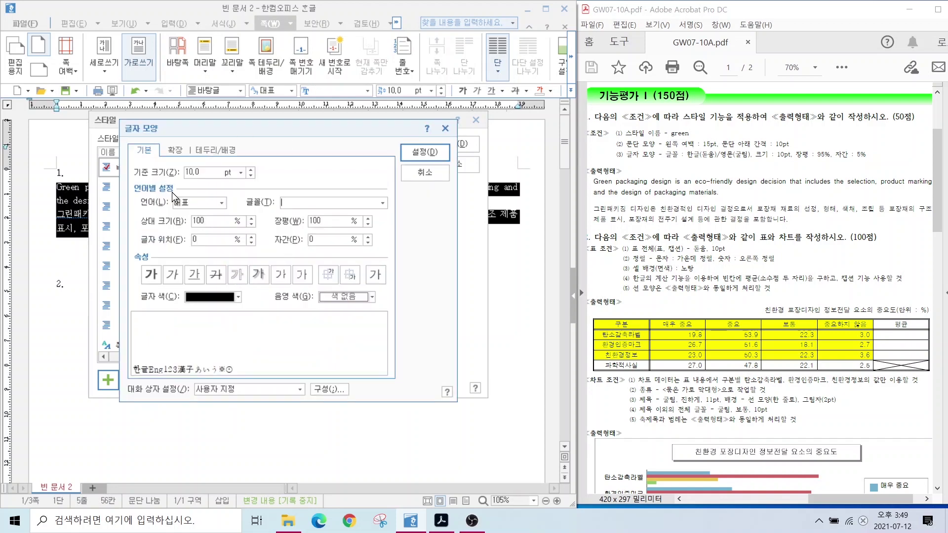
Set the green style's character width to 95% and letter spacing to 5%.
key("alt")
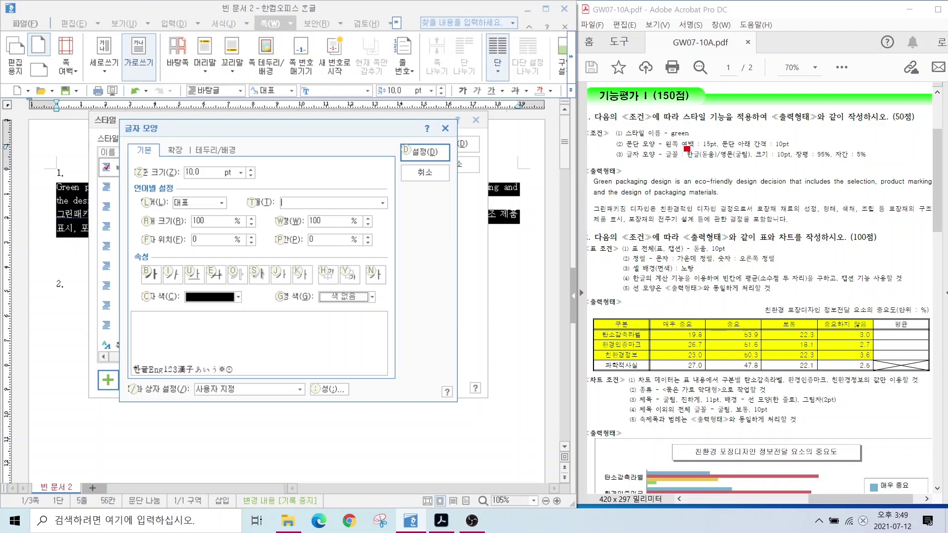
mouse_move(686, 148)
left_mouse_down()
mouse_move(750, 164)
mouse_move(879, 162)
left_mouse_up()
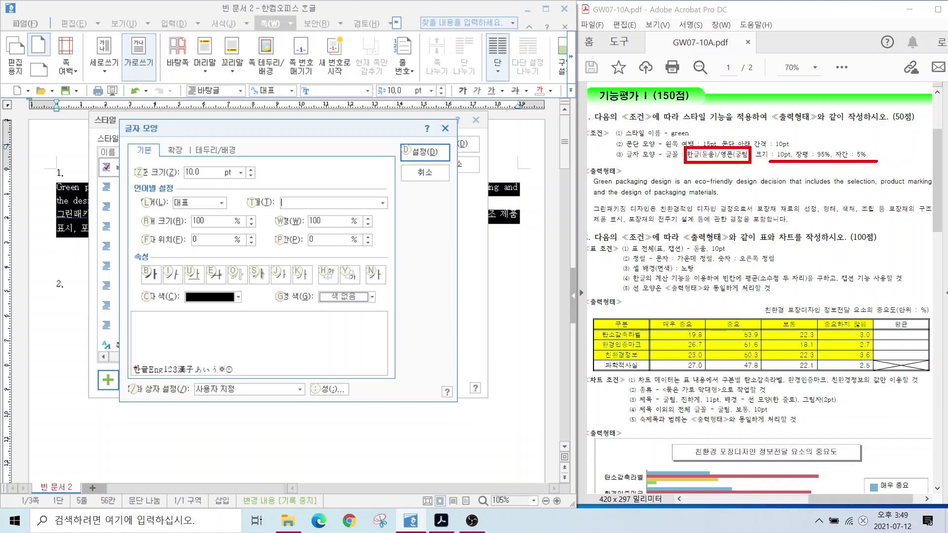
key("Escape")
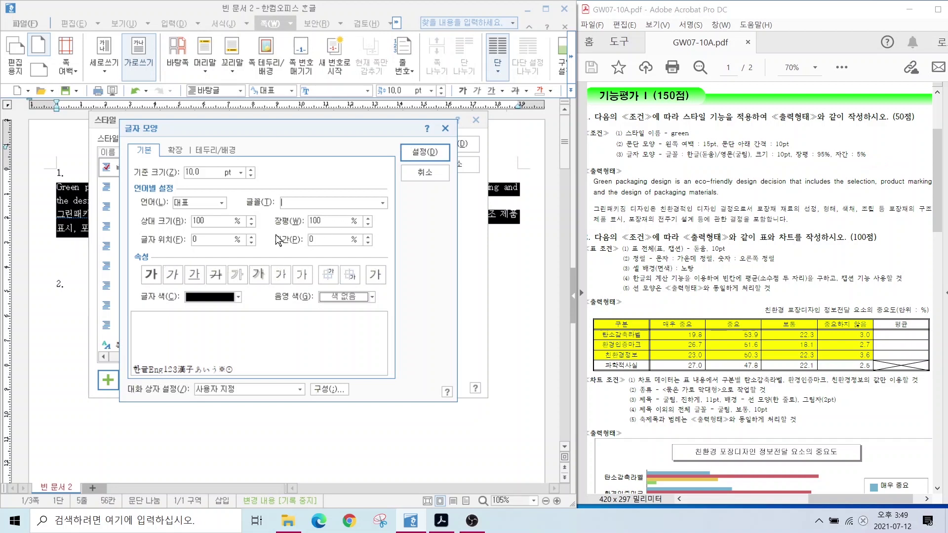
left_click(309, 221)
type("95")
key("Tab")
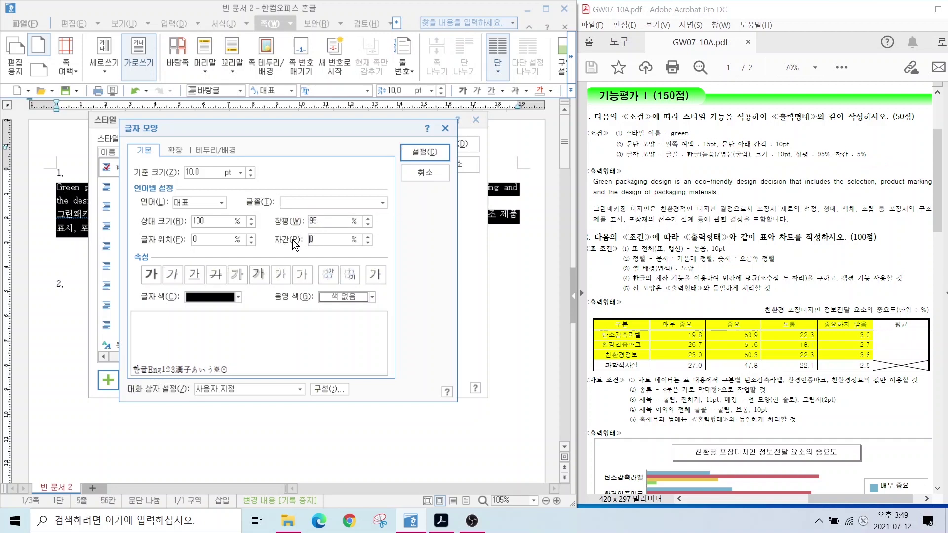
type("5")
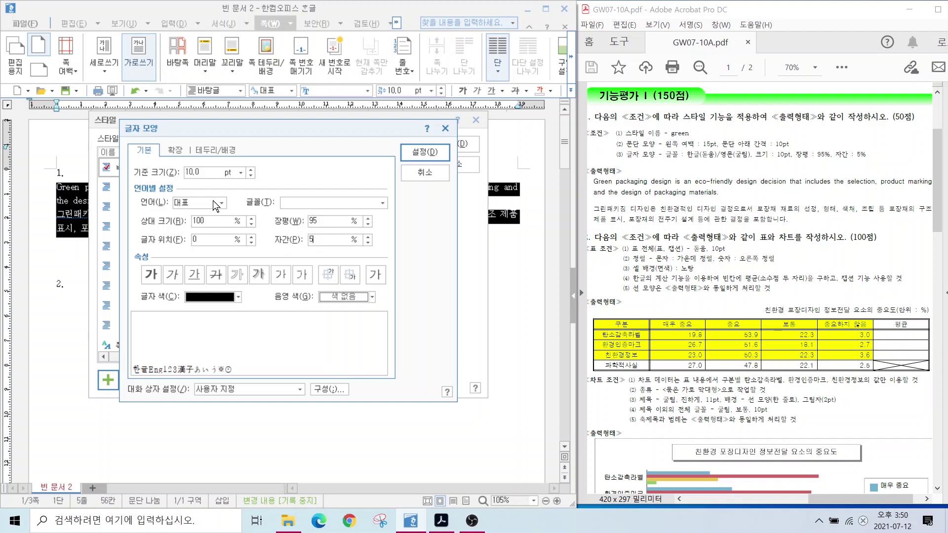
Set the style's Korean font to 돋움 and its English font to 굴림.
left_click(220, 203)
left_click(192, 224)
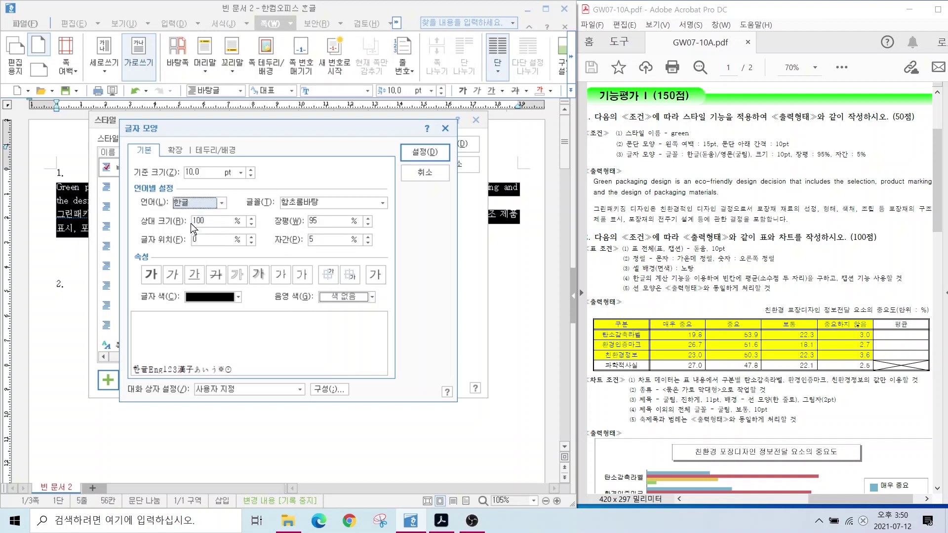
left_click(321, 205)
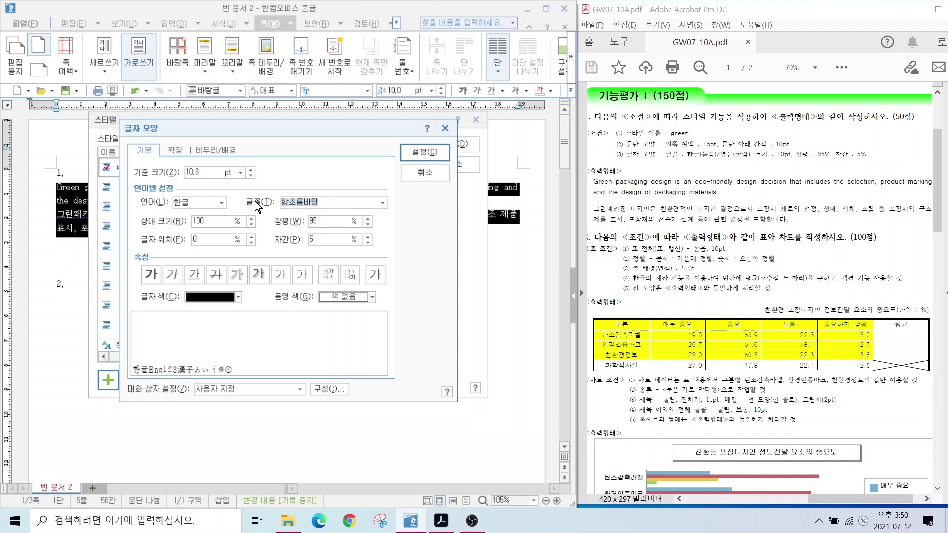
type("돋움")
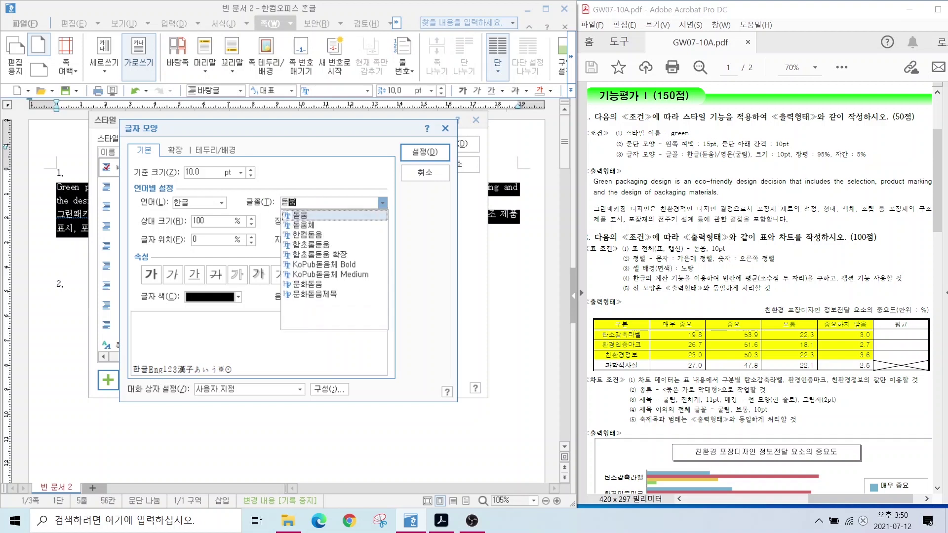
key("Return")
left_click(221, 203)
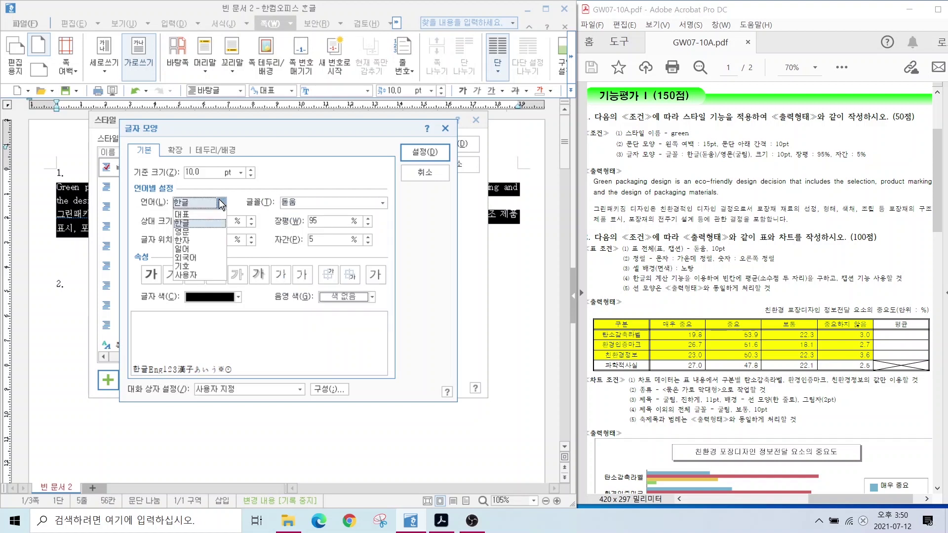
left_click(200, 234)
left_click(328, 202)
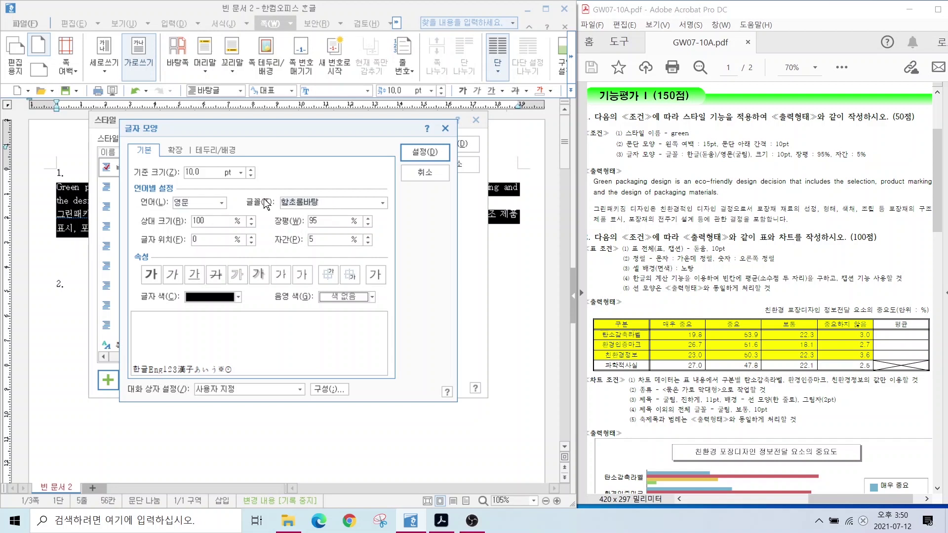
type("굴림")
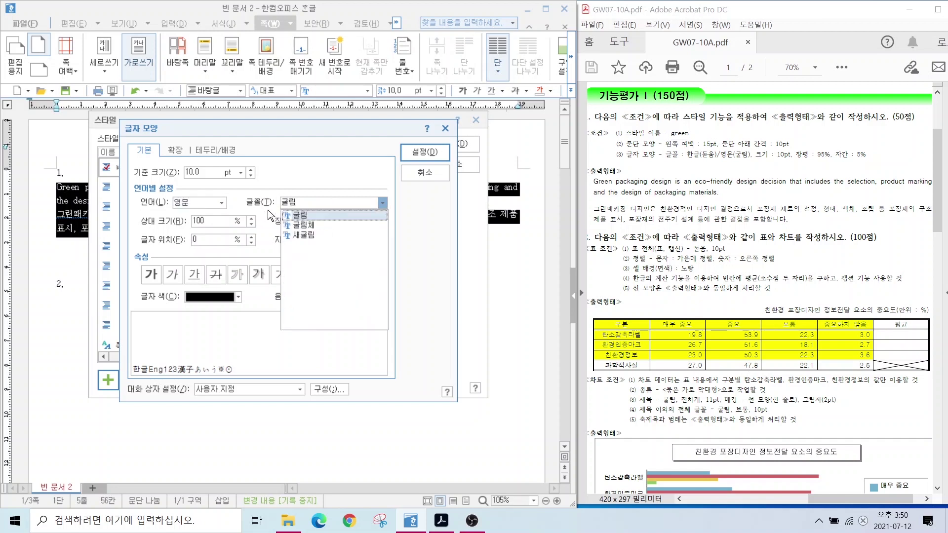
left_click(295, 203)
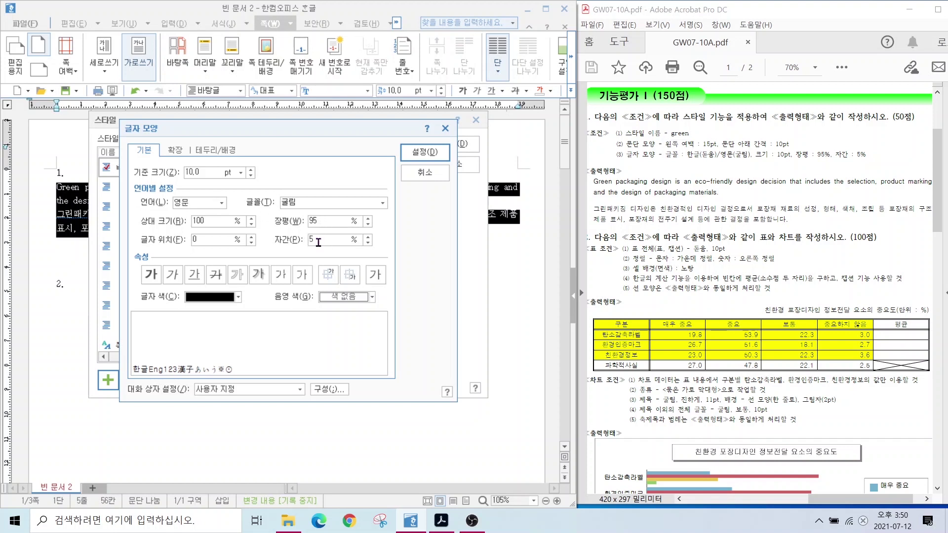
Recheck the Korean font, confirm the character shape and add green to the style list.
left_click(217, 205)
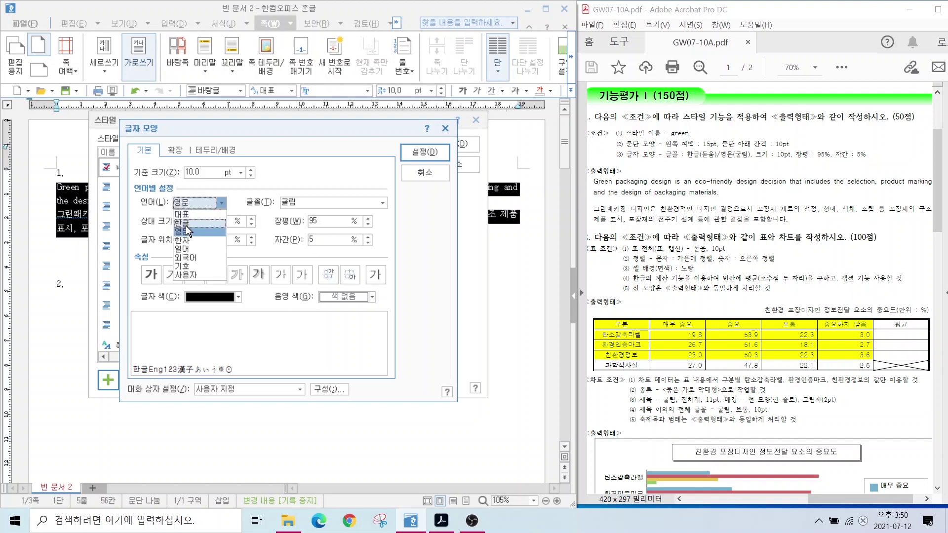
left_click(185, 223)
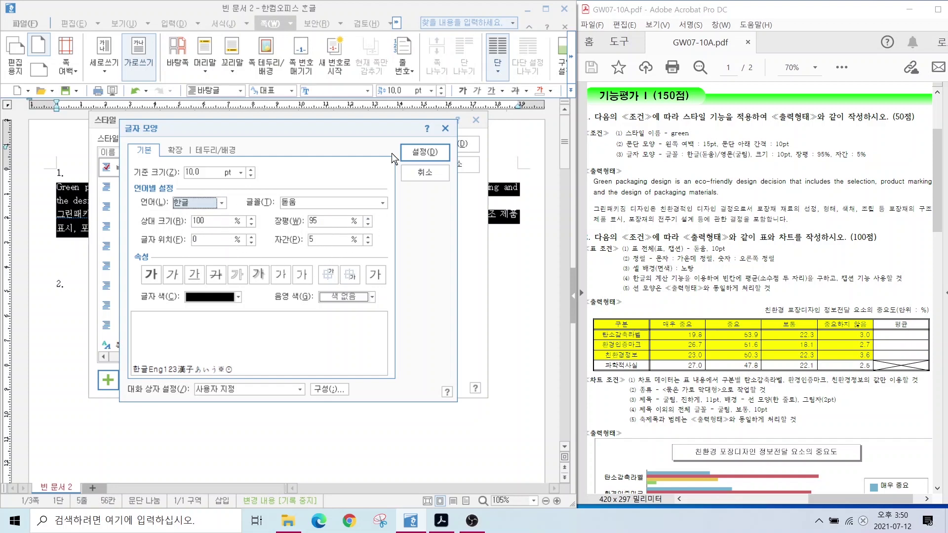
left_click(423, 154)
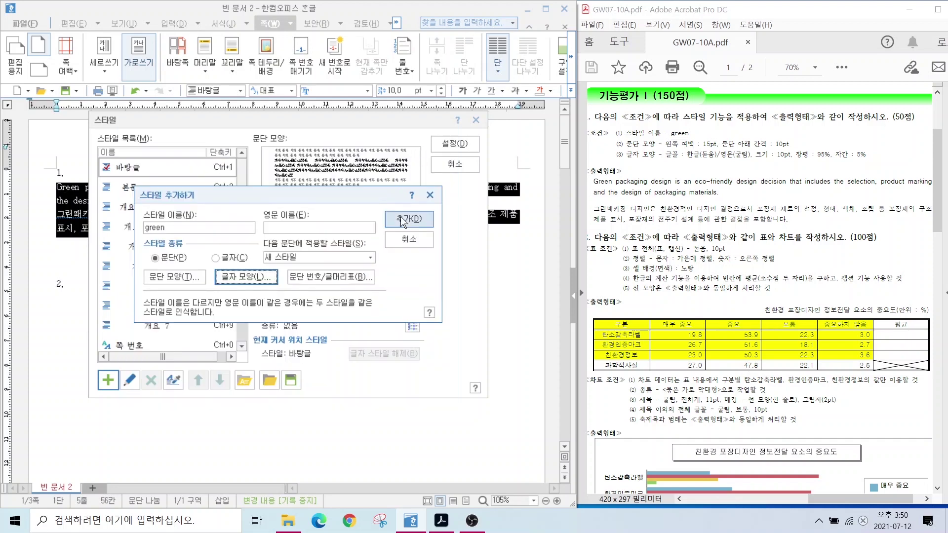
left_click(403, 220)
Apply the green style to the passage and rewrap the Korean line so 제품 starts line two.
left_click(455, 146)
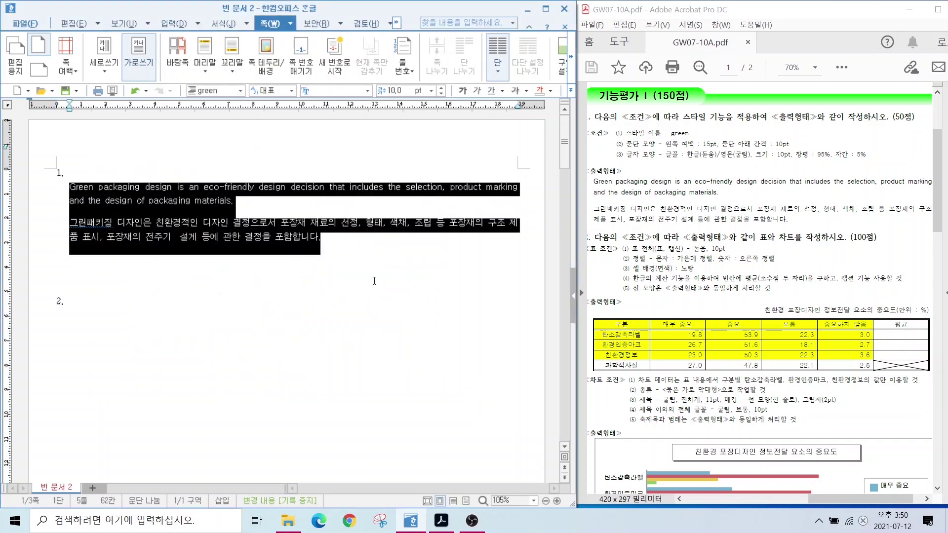
left_click(458, 223)
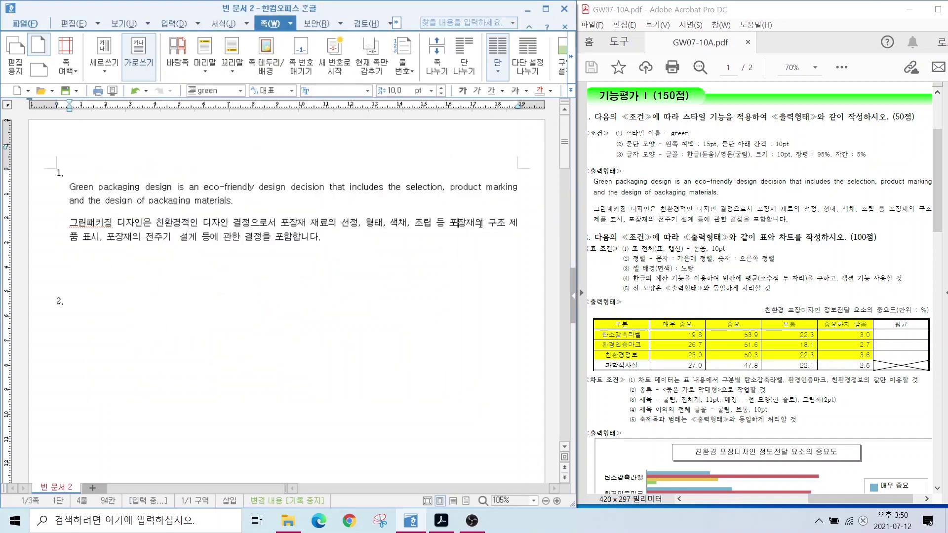
left_click(509, 225)
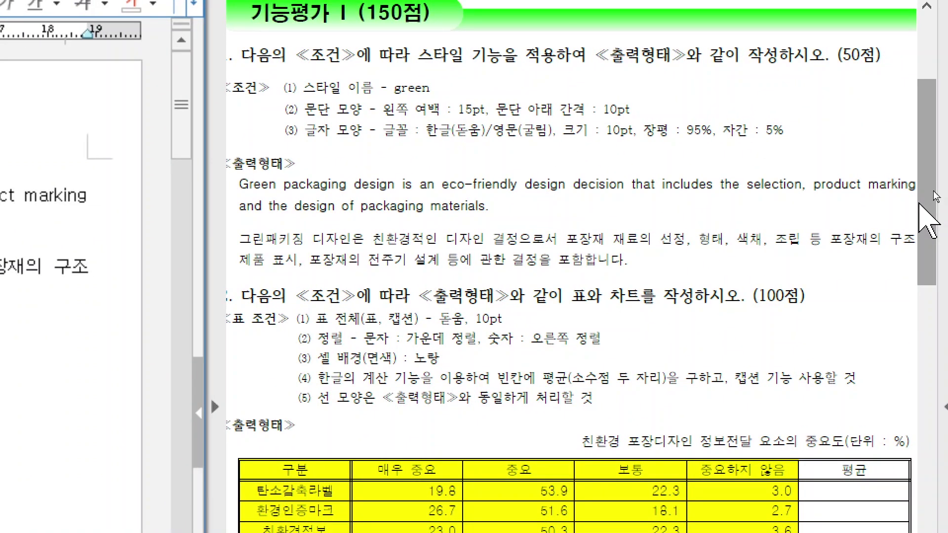
left_click_drag(917, 199, 907, 212)
left_click(908, 247)
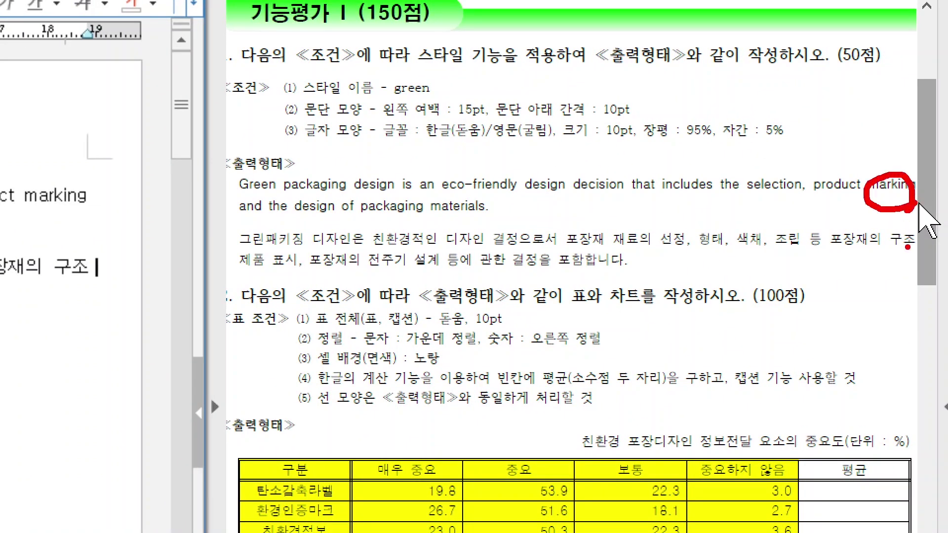
left_click_drag(908, 247, 917, 236)
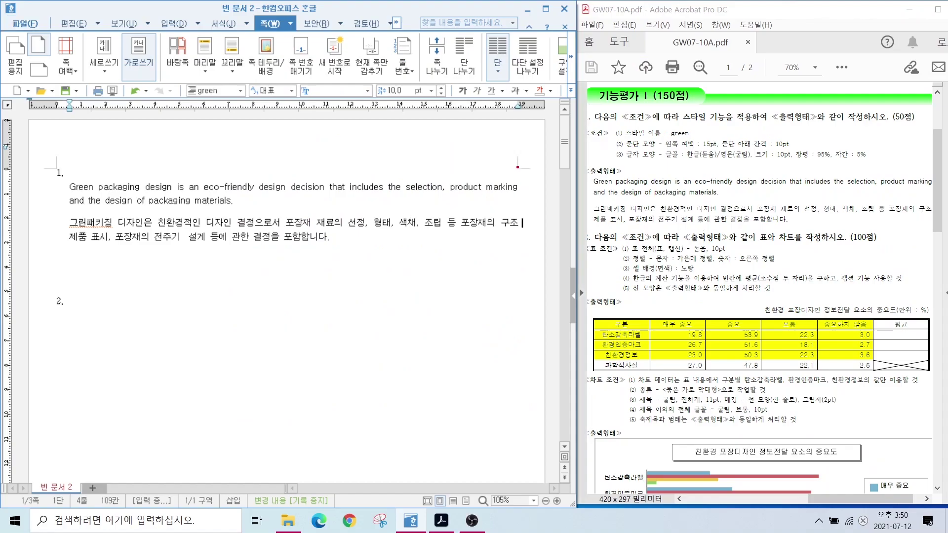
left_click_drag(496, 202, 525, 196)
left_click(285, 351)
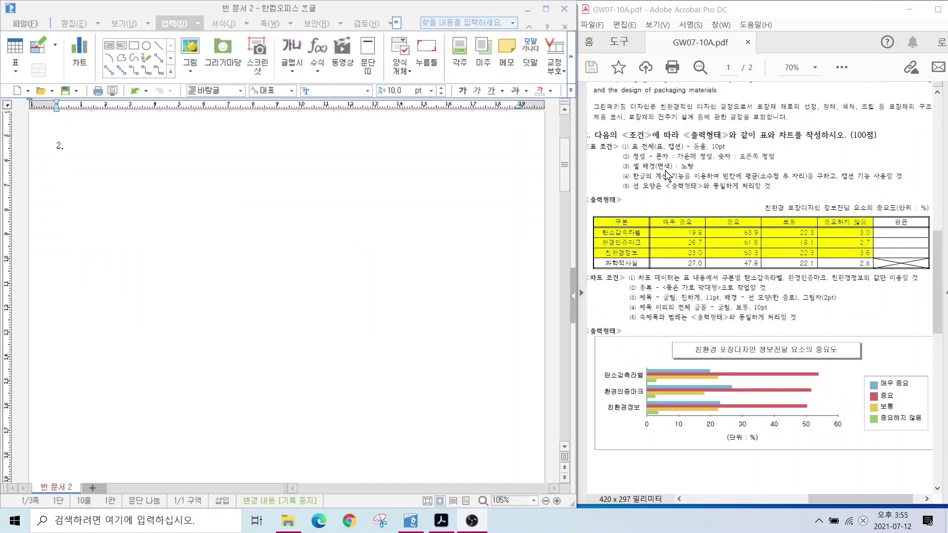
On the empty line under 2., insert a table via 입력 > 표 with 5 rows and 6 columns.
left_click_drag(595, 207, 840, 269)
mouse_move(715, 248)
left_mouse_down()
mouse_move(749, 275)
mouse_move(725, 346)
mouse_move(763, 342)
left_mouse_up()
key("Escape")
left_click(64, 168)
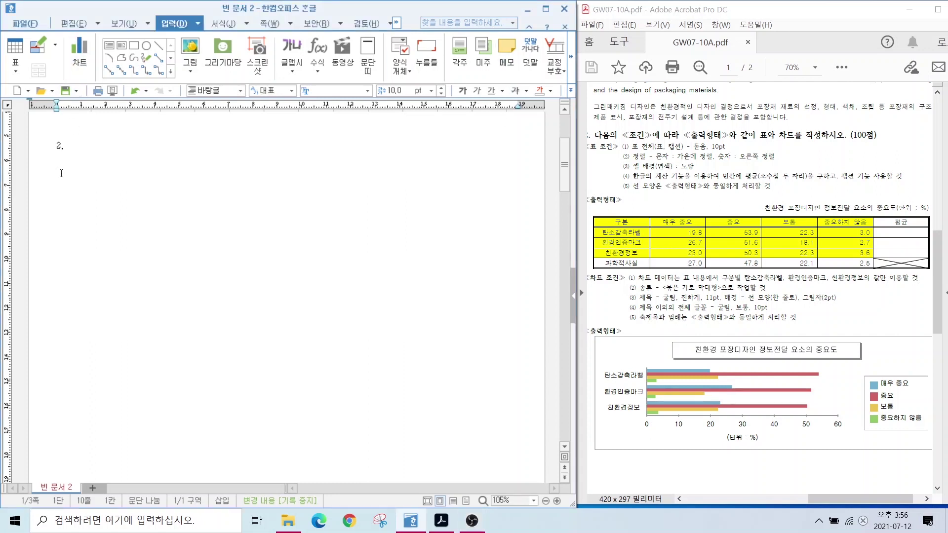
left_click(61, 173)
left_click(15, 49)
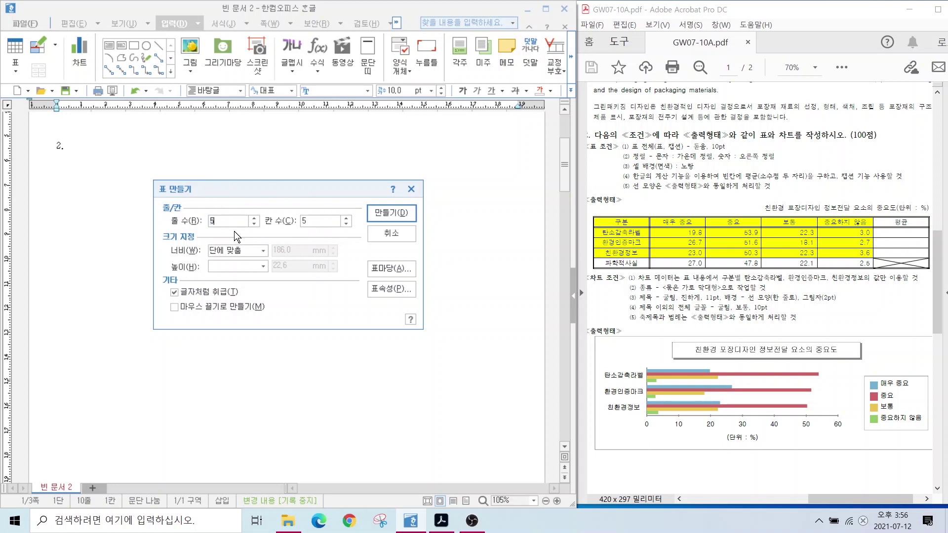
left_click(213, 221)
left_click(347, 218)
left_click(386, 215)
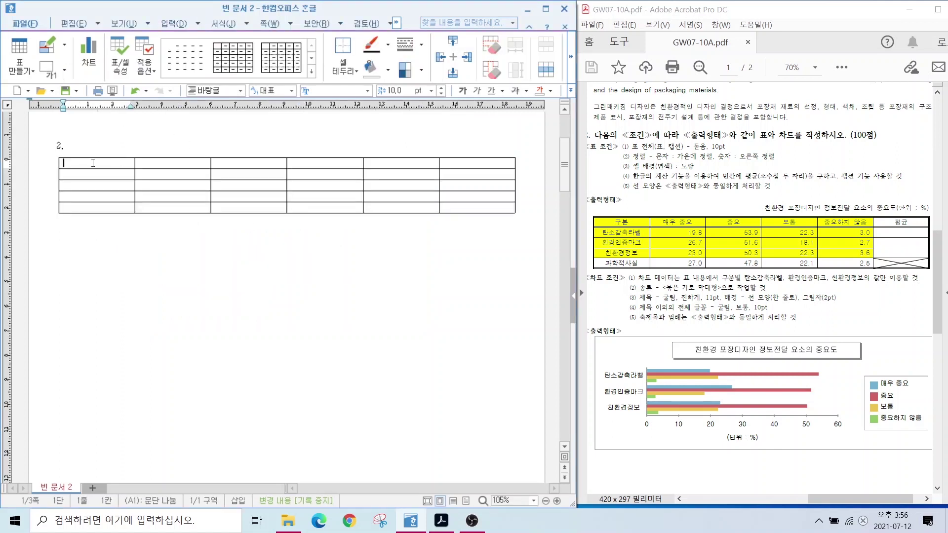
Enter 구분 and the row labels 탄소감축라벨, 환경인증마크, 친환경정보, 과학적사실 down column A.
type("구분")
key("Down")
type("탄소감축라벨")
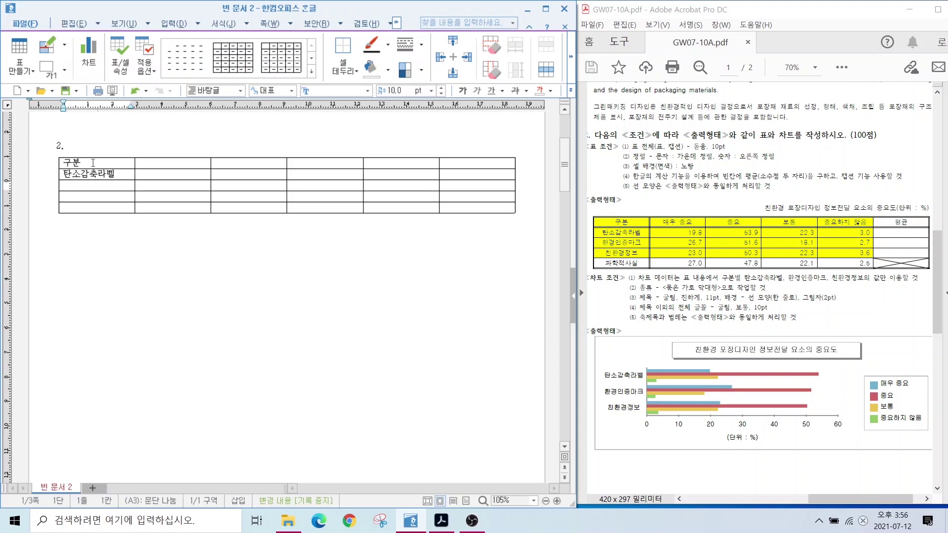
key("Down")
type("환경인증마크")
key("Down")
type("친환경정보")
key("Down")
type("과학적사실")
Enter the headers 매우 중요, 중요, 보통, 중요하지 않음 and 평균 across row 1.
key("Right")
key("Up")
key("Up")
key("Up")
key("Up")
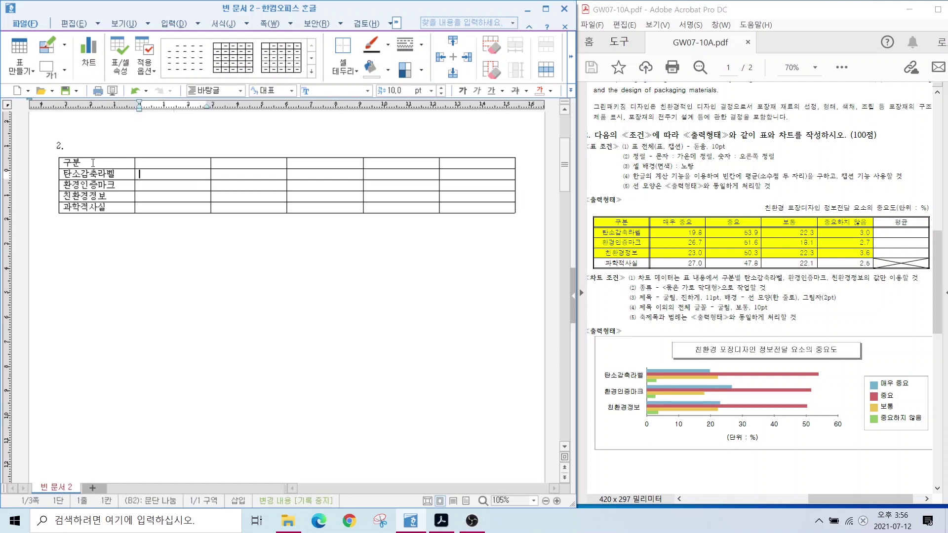
type("매우 중요")
key("Right")
type("중요")
key("Right")
type("보통")
key("Right")
type("중요하지 않음")
key("Right")
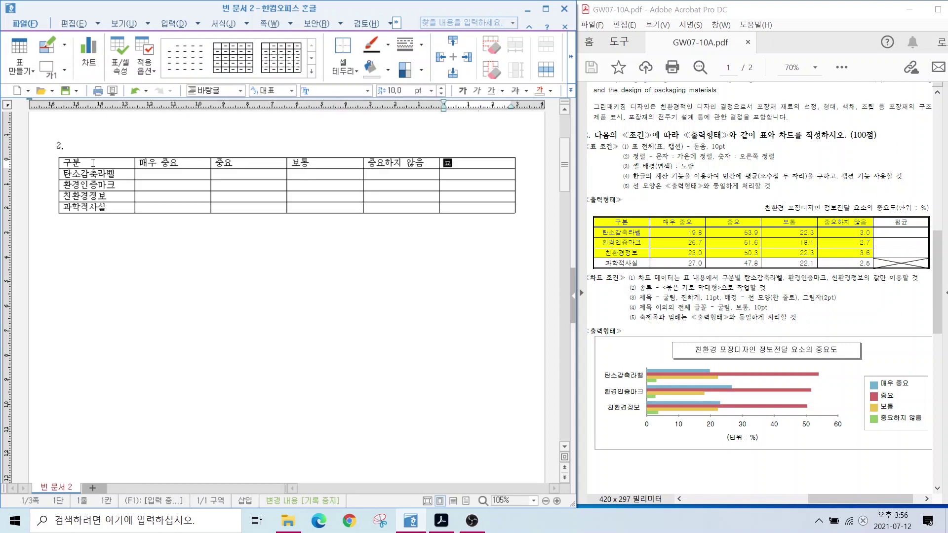
type("평균")
Fill the 매우 중요 column with 19.8, 26.7, 23.0 and 27.0.
left_click(138, 176)
type("19.8")
key("Down")
type("26.7")
key("Down")
type("23.0")
Fill the 중요 column with 53.9, 51.6, 50.3 and 47.8.
key("Down")
type("27.0")
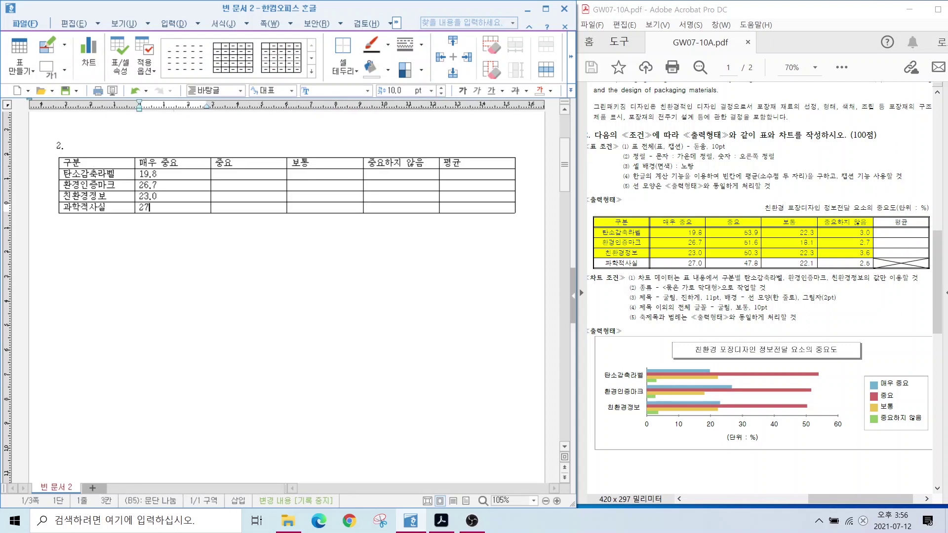
key("Right")
key("Up")
key("Up")
key("Up")
type("53.9")
key("Down")
type("51.6")
Fill the 보통 column (22.3, 18.1, 22.3, 22.1) and the 중요하지 않음 values 3.0, 2.7, 3.6, 2.5.
key("Down")
type("50.3")
key("Down")
type("47.8")
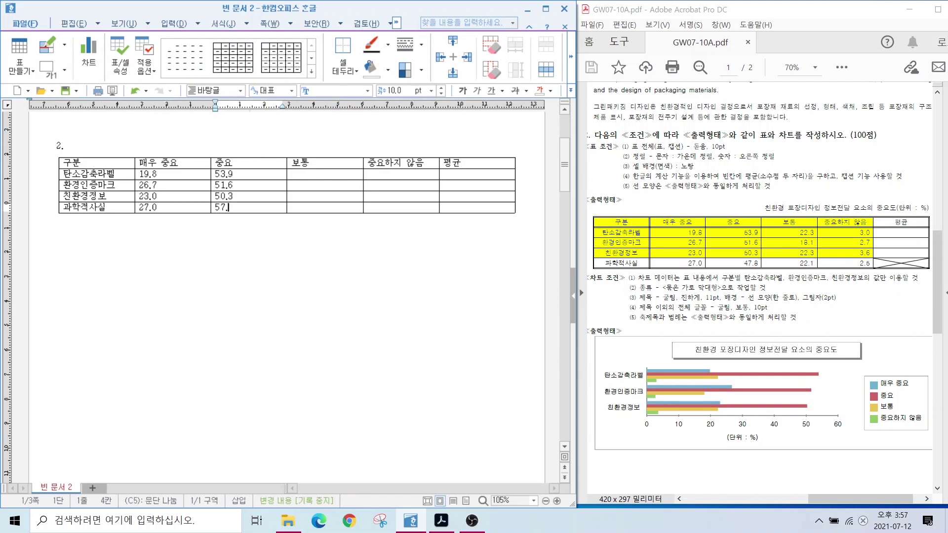
key("Right")
key("Up")
key("Up")
key("Up")
type("22.3")
key("Down")
type("18.1")
key("Down")
type("22.3")
key("Down")
type("22.1")
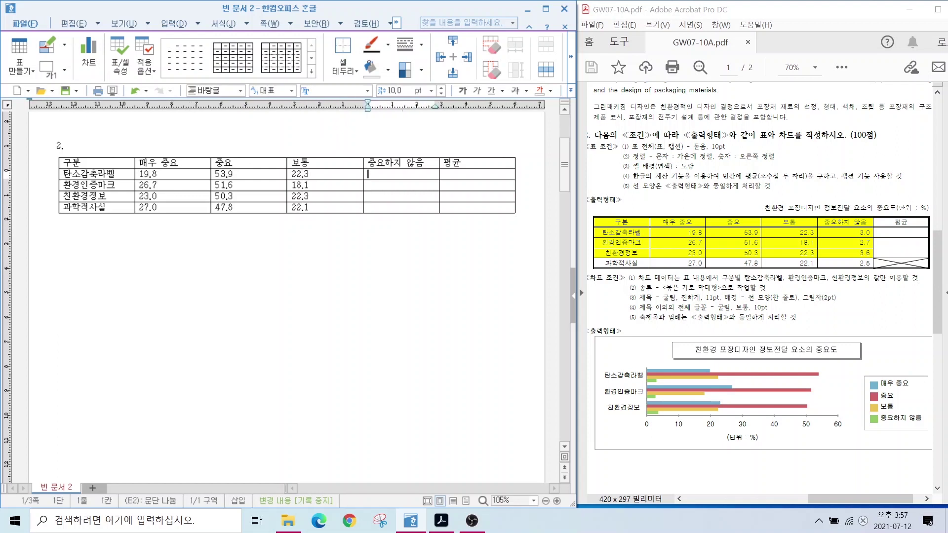
type("3.0")
key("Down")
type("2.7")
key("Down")
type("3.6")
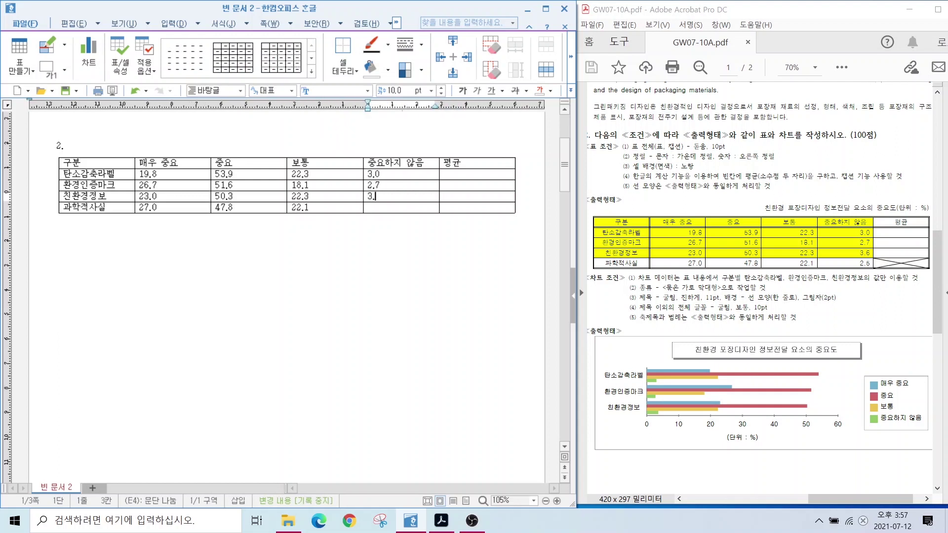
key("Down")
type("2.5")
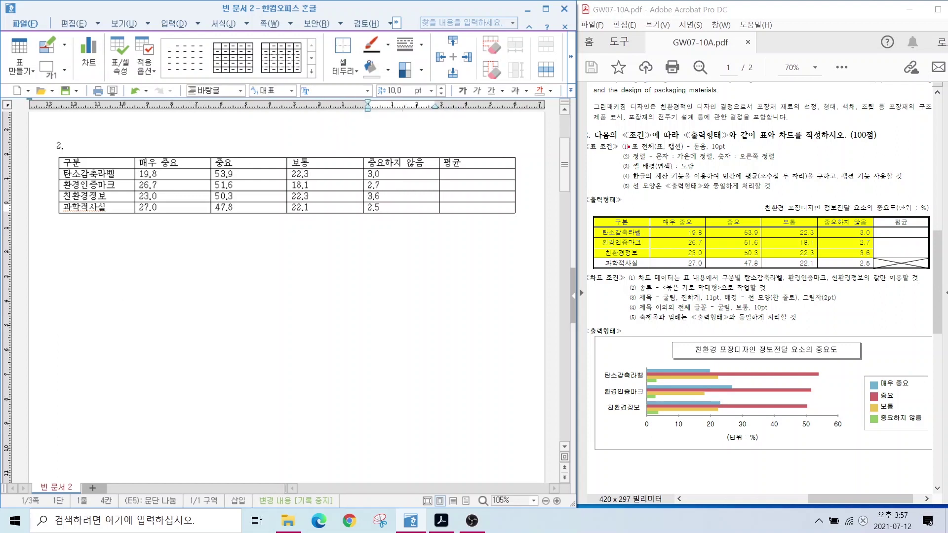
Set every table cell in the 돋움 font.
left_click_drag(635, 154, 737, 152)
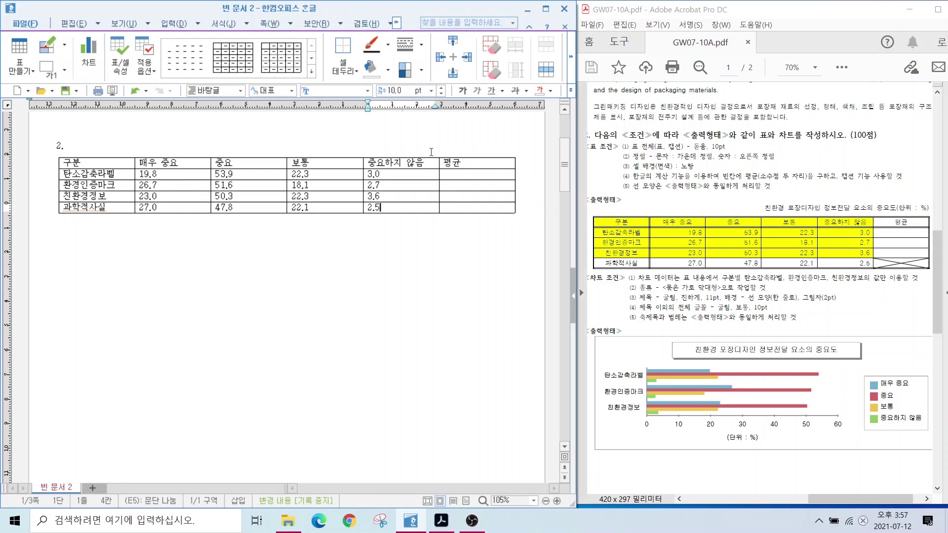
left_click_drag(126, 164, 458, 211)
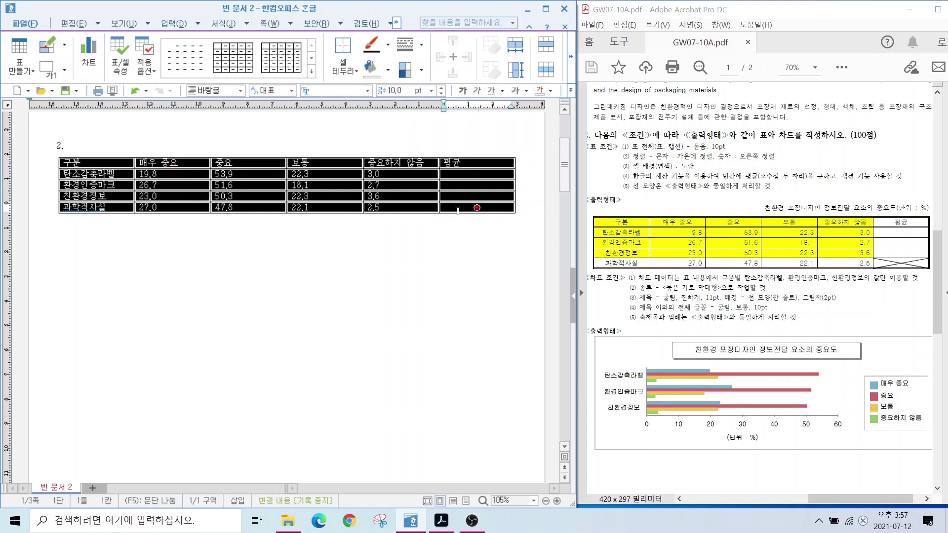
left_click(339, 90)
left_click(368, 90)
left_click(354, 104)
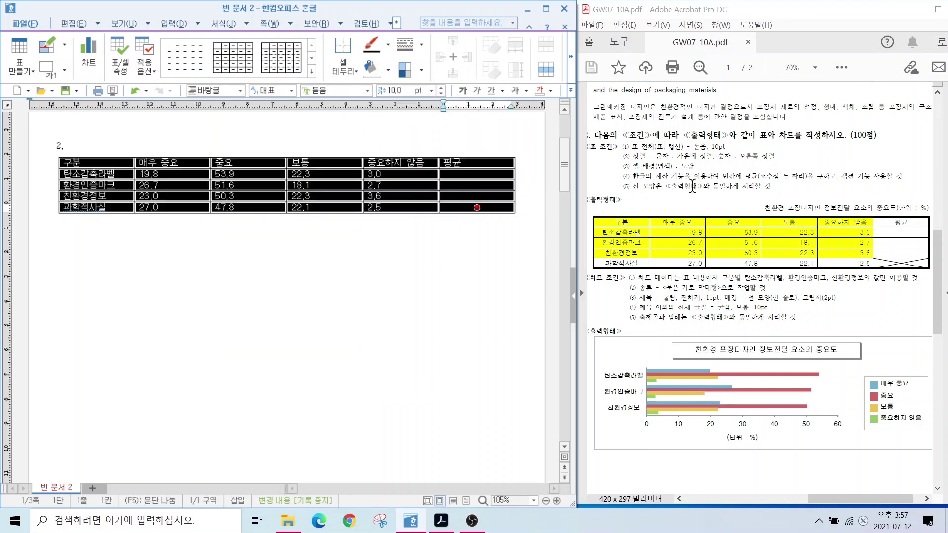
Center-align the contents of all table cells.
left_click_drag(636, 163, 797, 161)
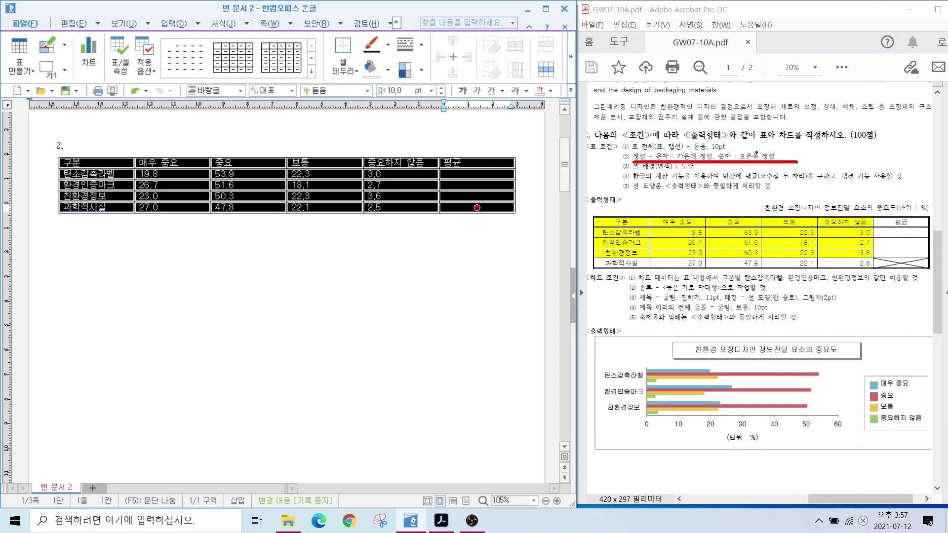
left_click(571, 91)
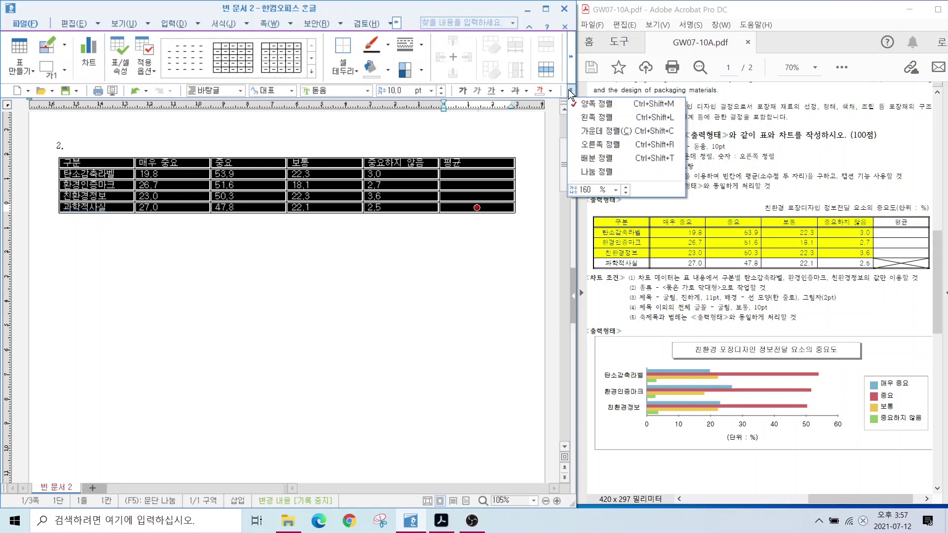
left_click(597, 144)
Right-align the numeric cells, including the 평균 column.
left_click_drag(184, 174, 408, 210)
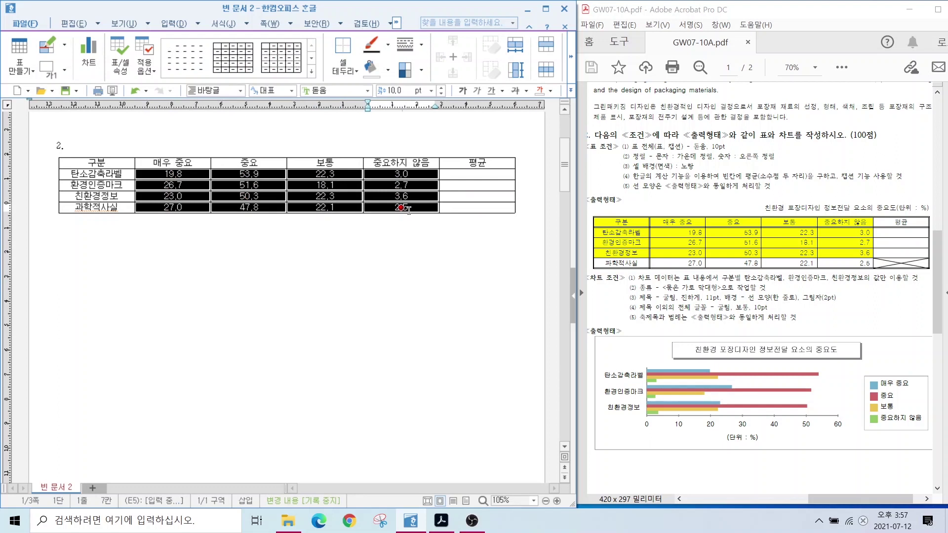
left_click_drag(409, 210, 477, 208)
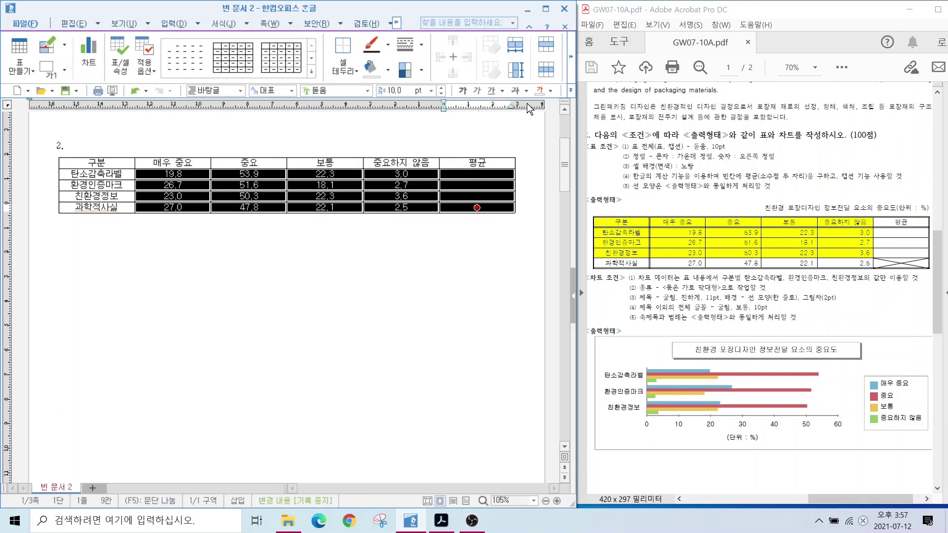
left_click(571, 90)
left_click(598, 144)
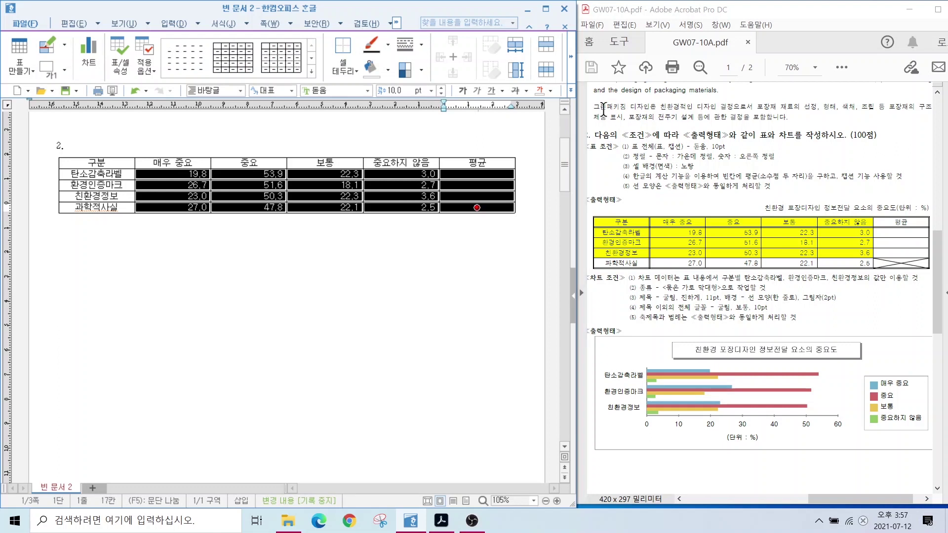
left_click(443, 260)
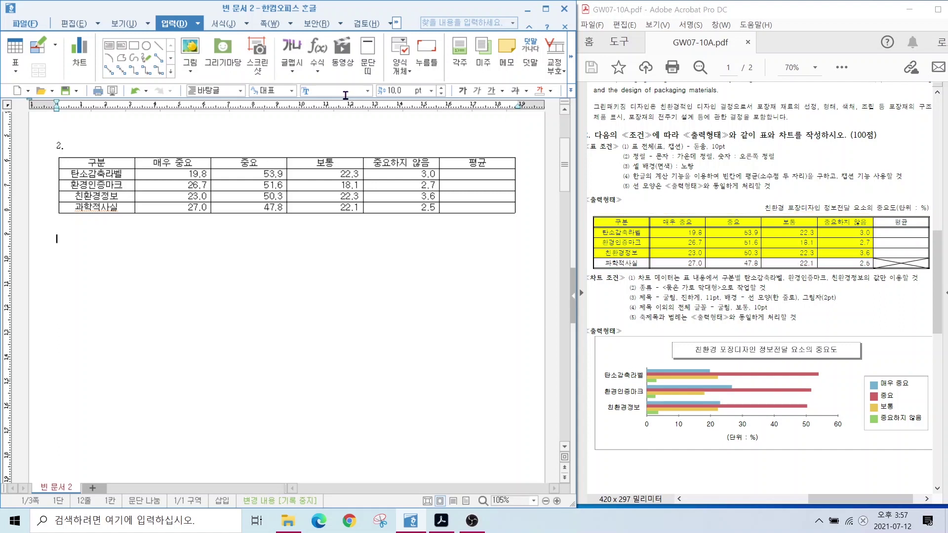
left_click_drag(79, 162, 401, 196)
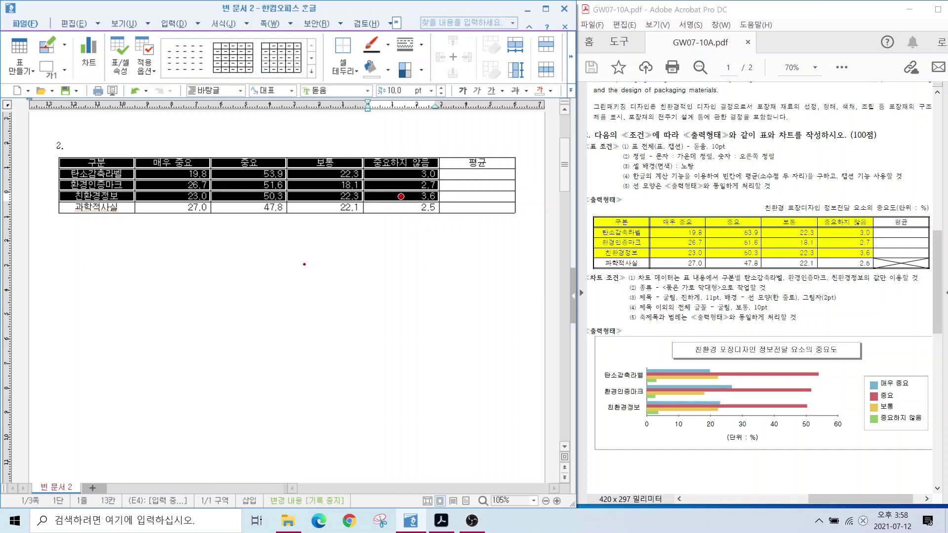
Fill the header row and first three data rows, excluding 평균, with a yellow background.
mouse_move(252, 262)
left_mouse_down()
mouse_move(245, 251)
mouse_move(226, 280)
mouse_move(256, 285)
left_mouse_up()
left_click_drag(630, 198, 774, 197)
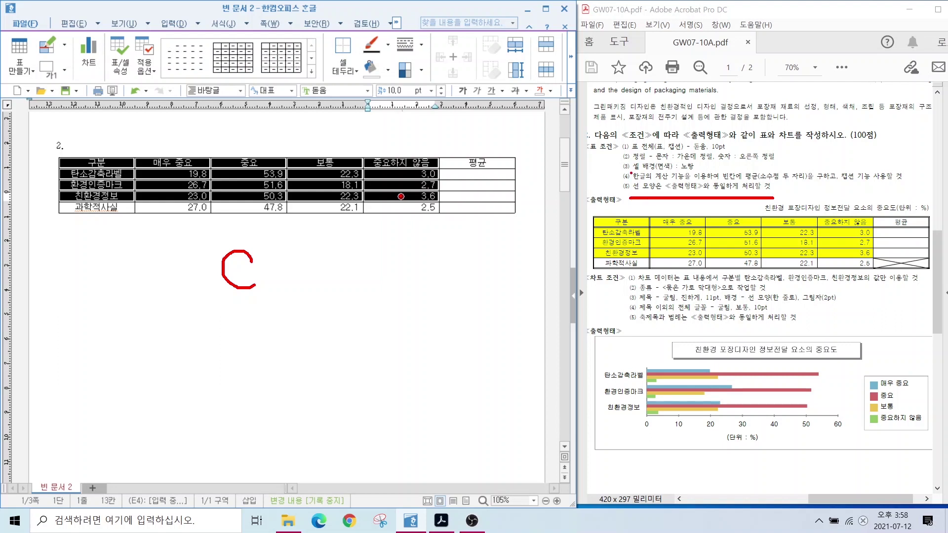
left_click_drag(631, 173, 701, 172)
key("Escape")
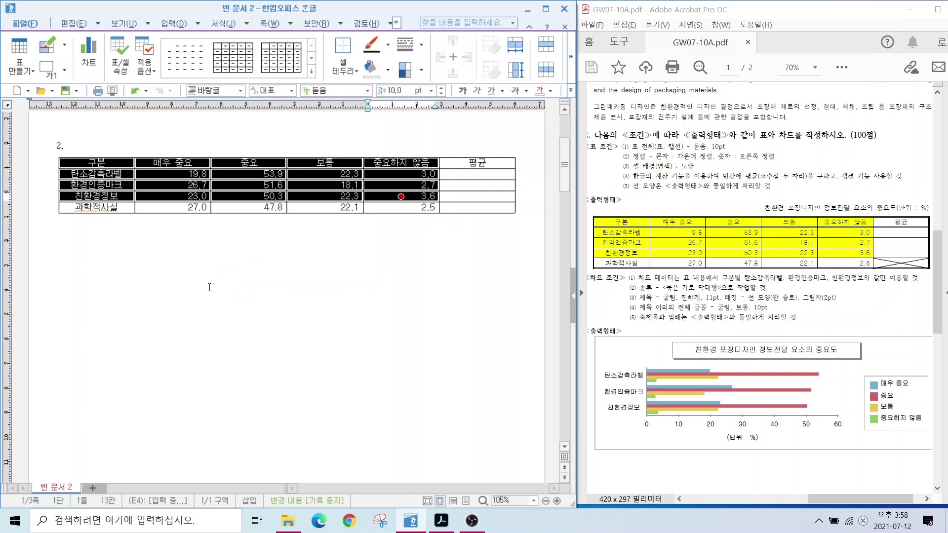
mouse_move(303, 257)
left_mouse_down()
mouse_move(304, 285)
mouse_move(326, 284)
left_mouse_up()
left_click_drag(108, 162, 396, 200)
key("c")
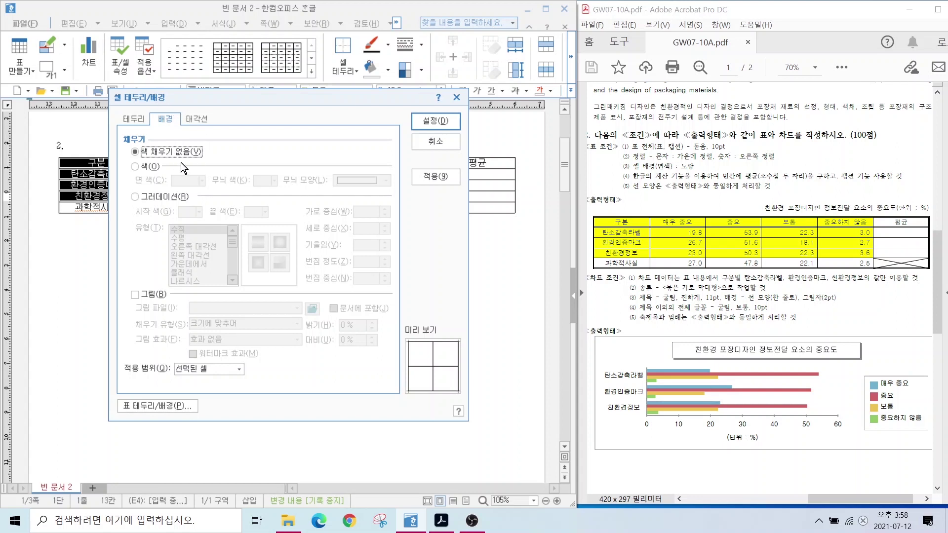
left_click(137, 166)
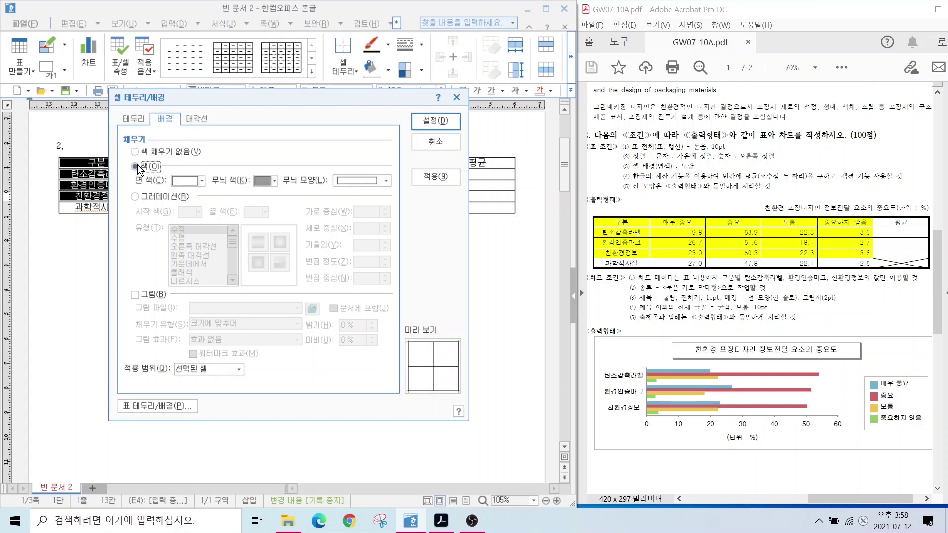
left_click(187, 181)
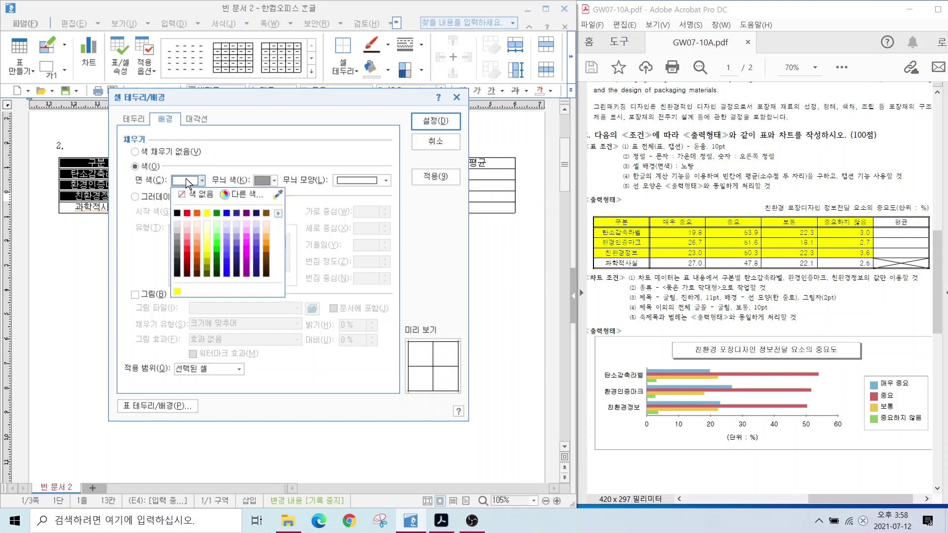
left_click(205, 212)
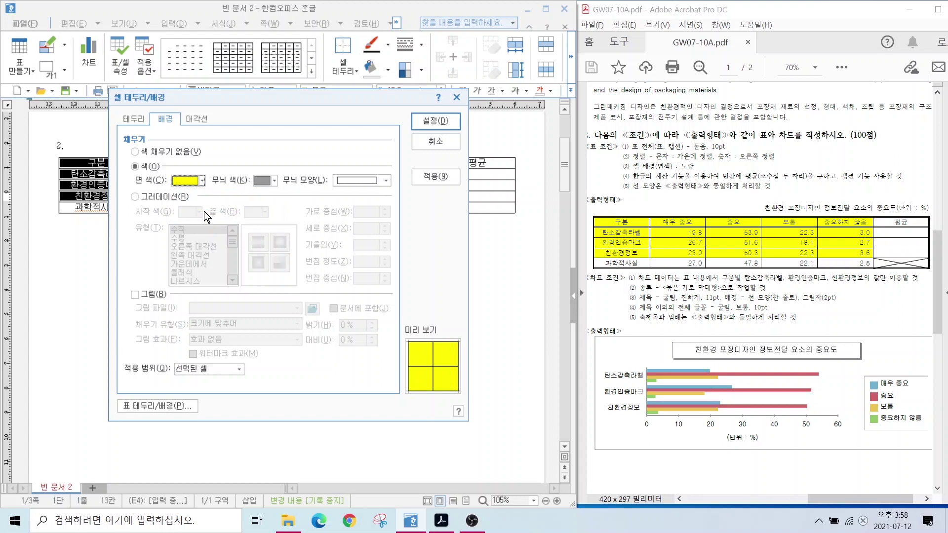
left_click(200, 182)
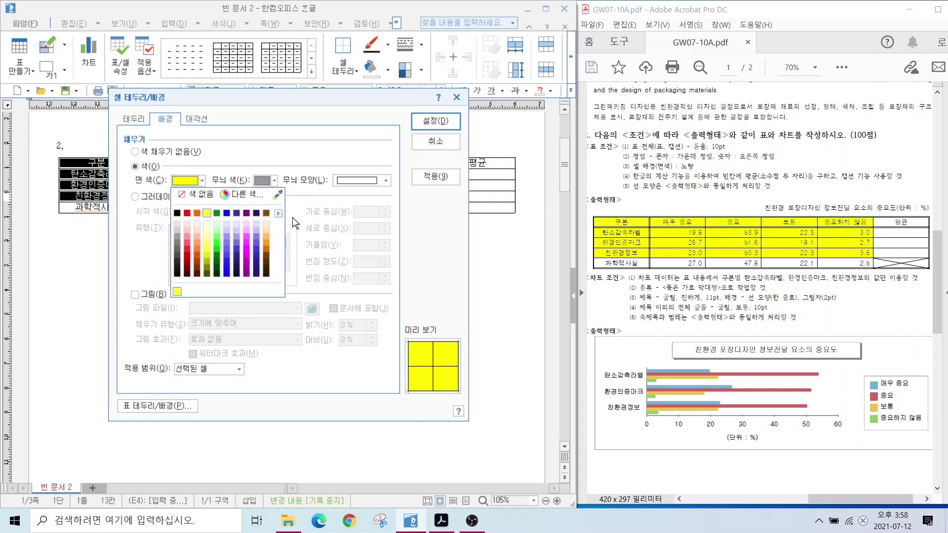
left_click(279, 214)
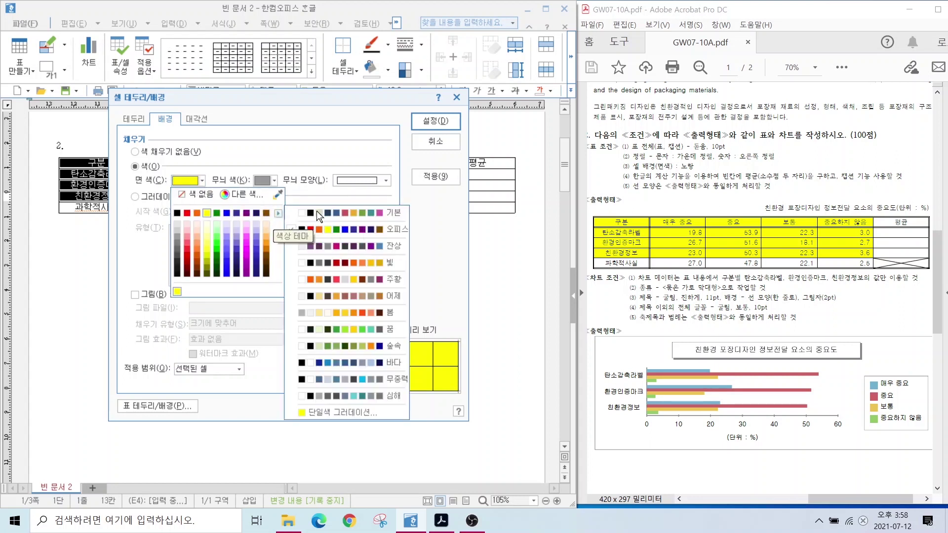
left_click(366, 227)
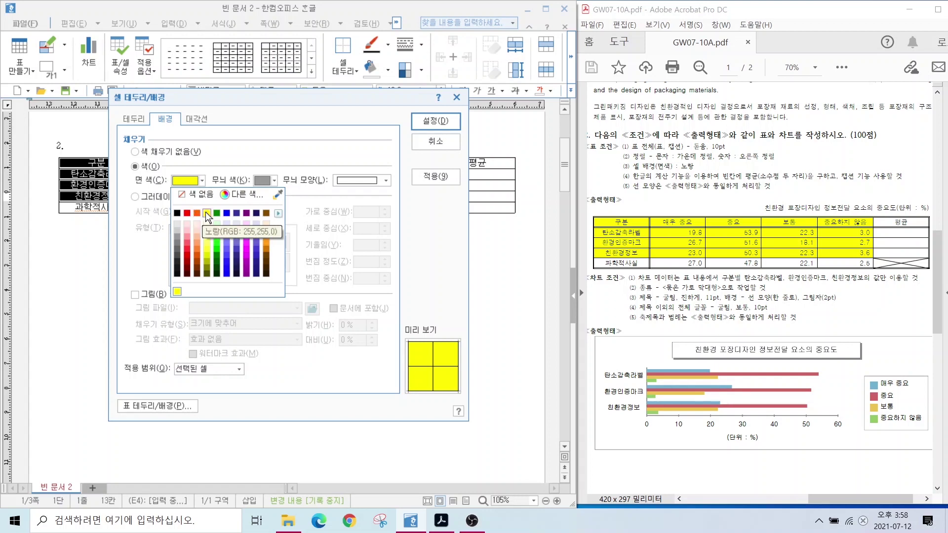
left_click(431, 120)
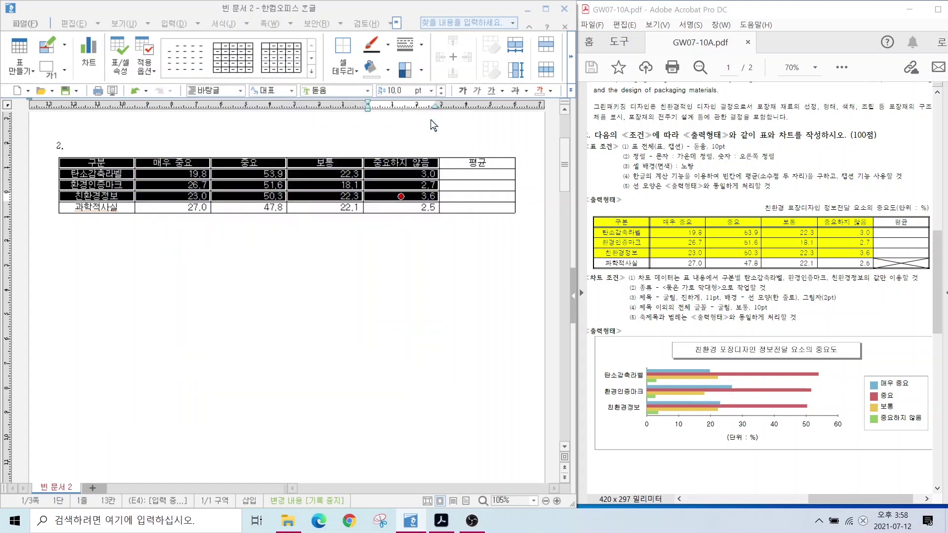
left_click(297, 237)
Apply Block Average to the first three rows, putting 24.75, 24.78 and 24.80 in 평균.
left_click_drag(635, 182, 783, 182)
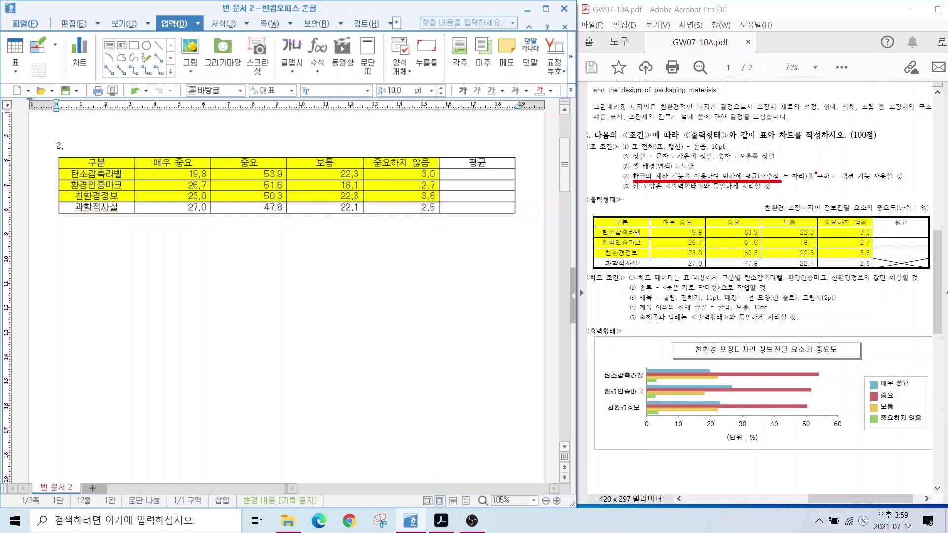
mouse_move(841, 164)
left_mouse_down()
mouse_move(828, 187)
mouse_move(892, 182)
left_mouse_up()
key("Escape")
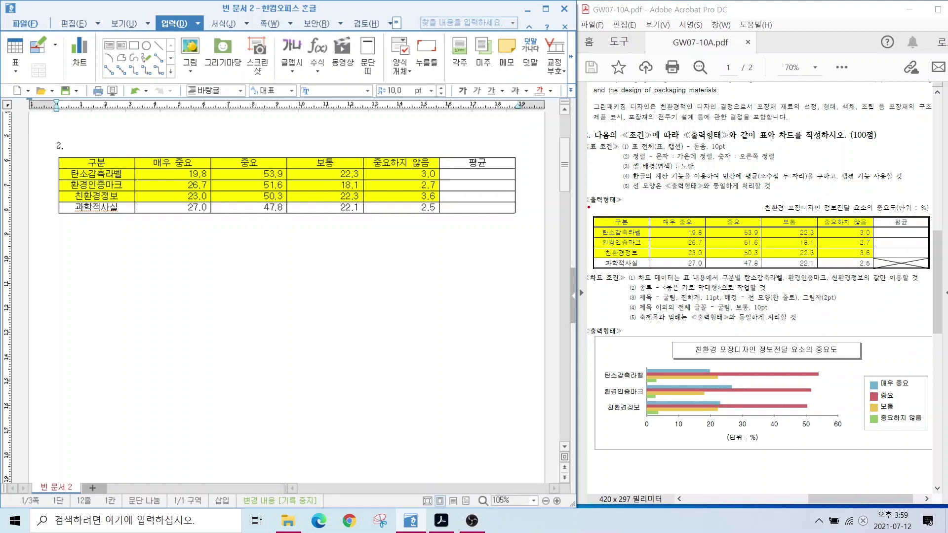
left_click_drag(436, 164, 519, 216)
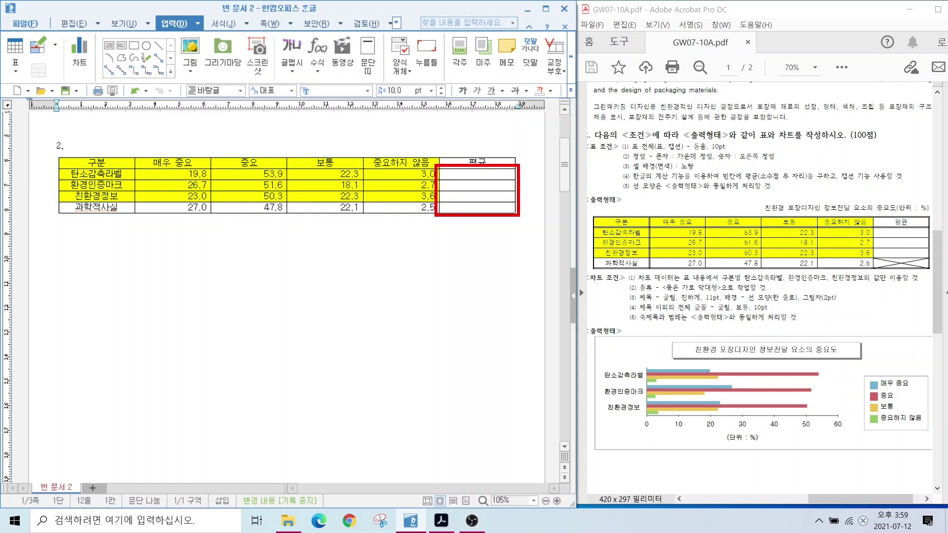
mouse_move(911, 255)
left_mouse_down()
mouse_move(889, 272)
mouse_move(914, 271)
left_mouse_up()
left_click(185, 175)
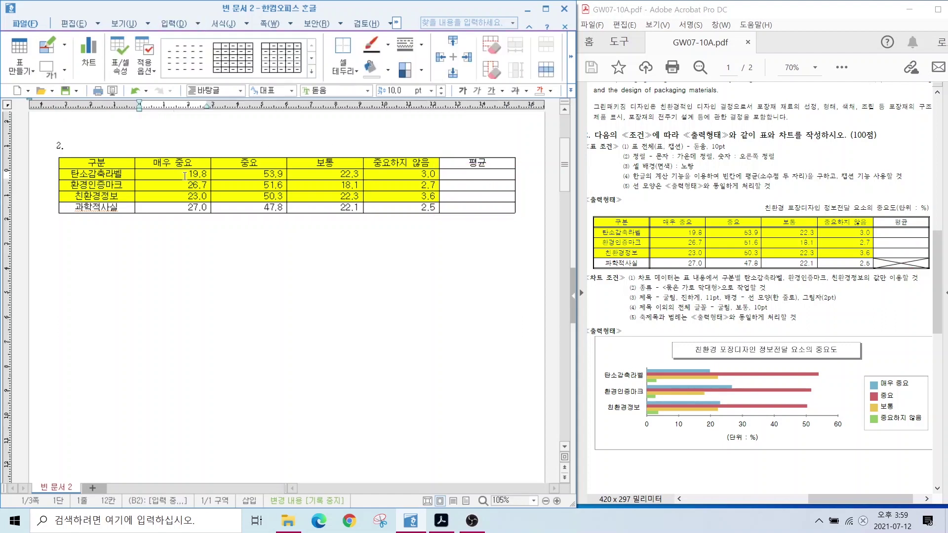
left_click_drag(184, 176, 470, 198)
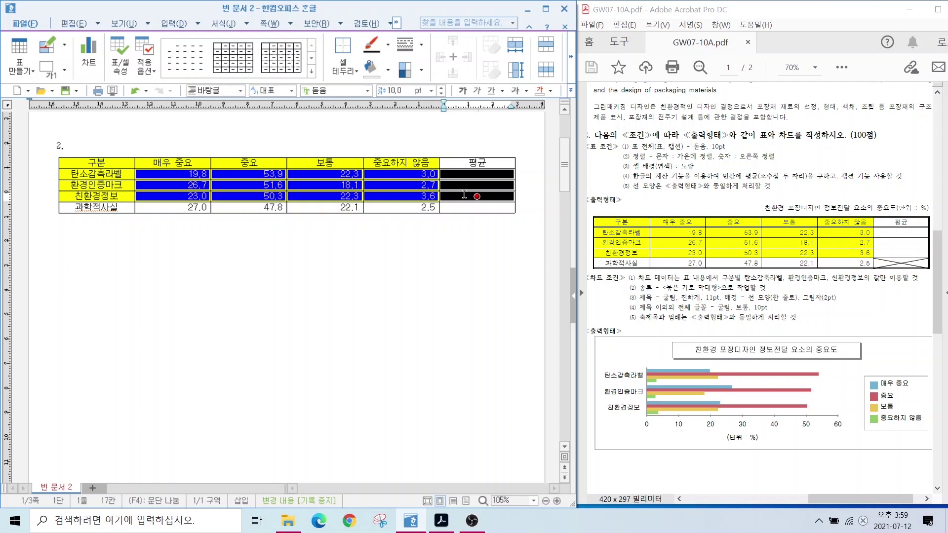
right_click(465, 194)
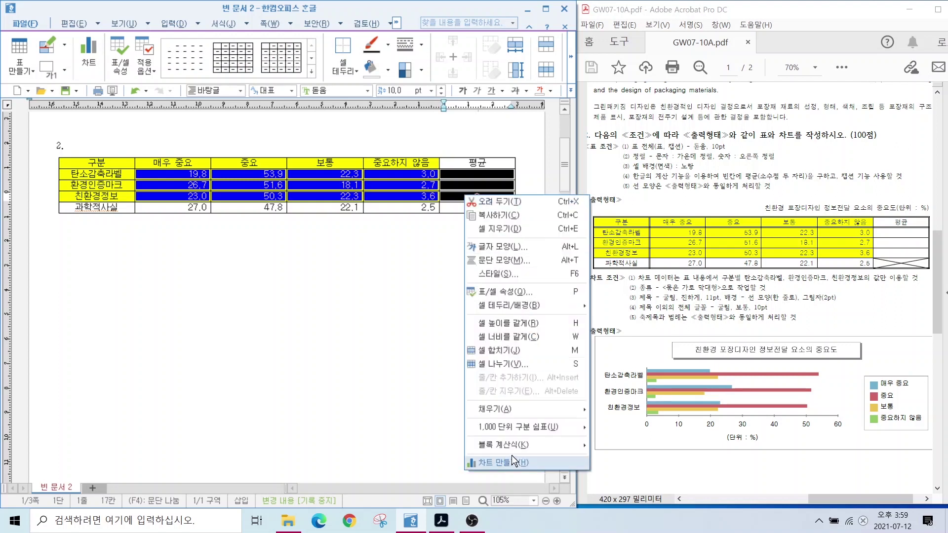
mouse_move(510, 441)
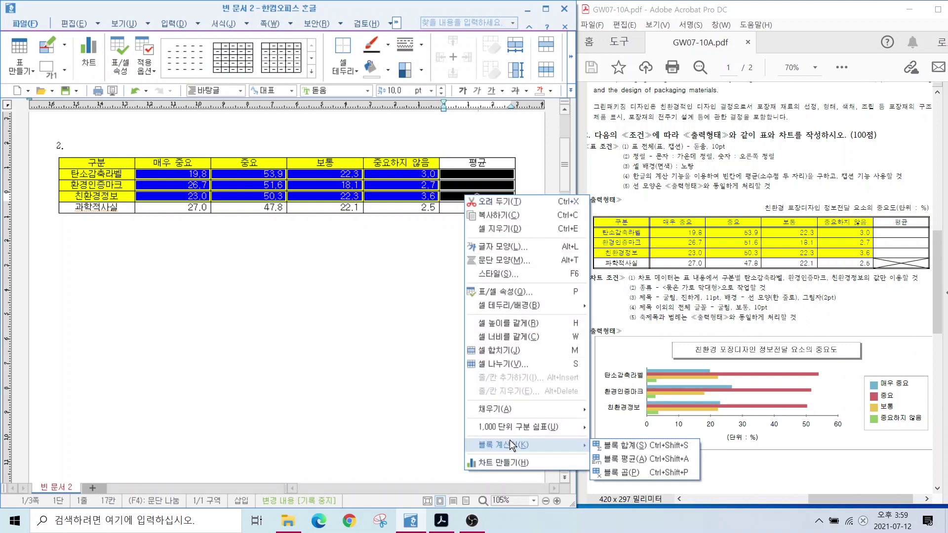
left_click(623, 460)
left_click(453, 235)
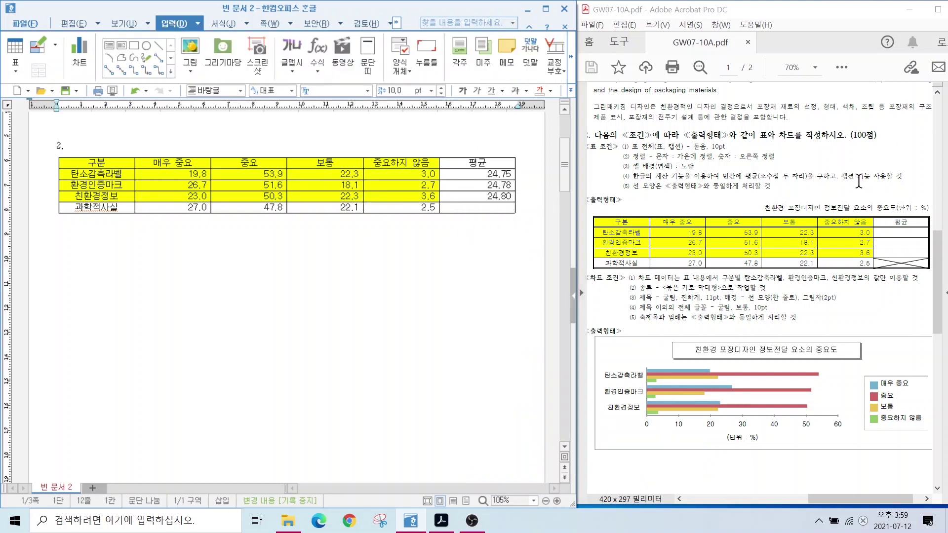
Insert a caption reading 표 1 on the table object.
mouse_move(758, 190)
left_mouse_down()
mouse_move(829, 192)
mouse_move(877, 221)
mouse_move(732, 214)
mouse_move(753, 203)
left_mouse_up()
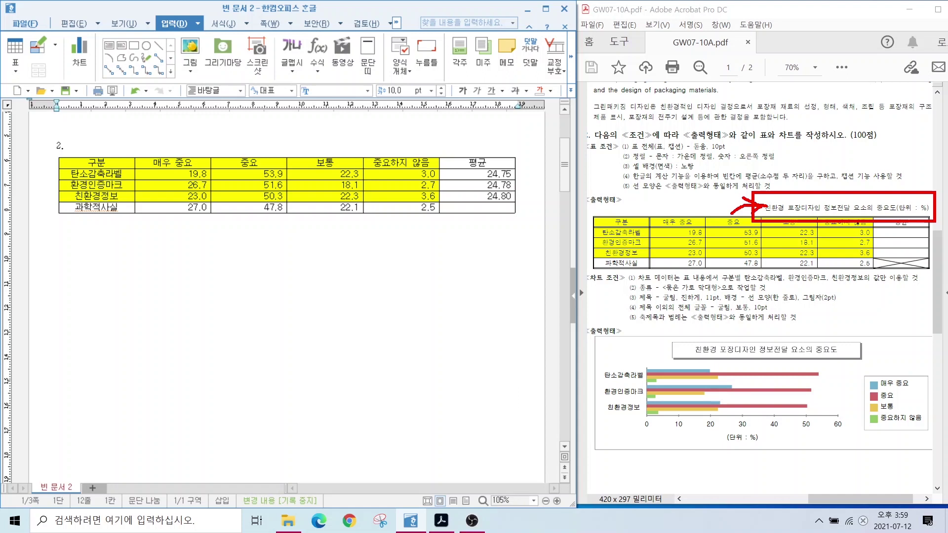
key("Escape")
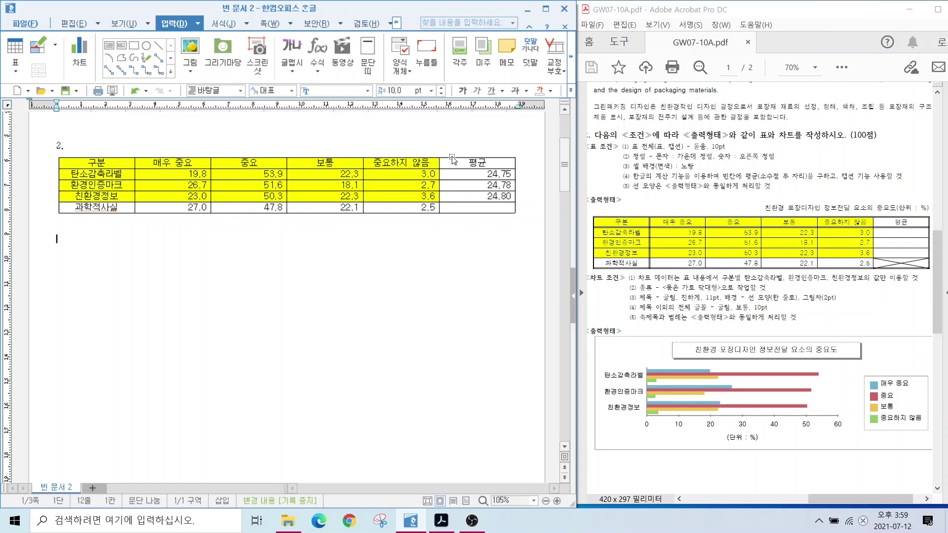
left_click(452, 159)
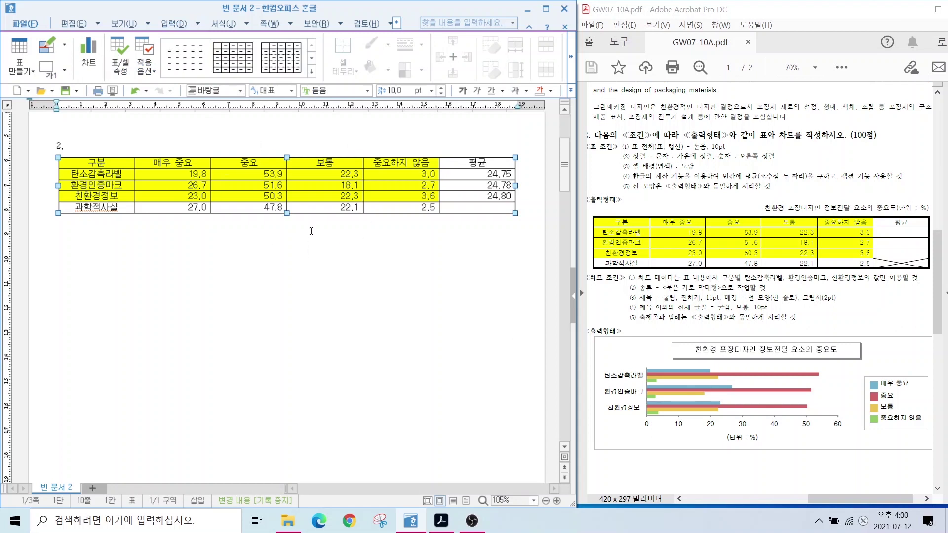
right_click(343, 168)
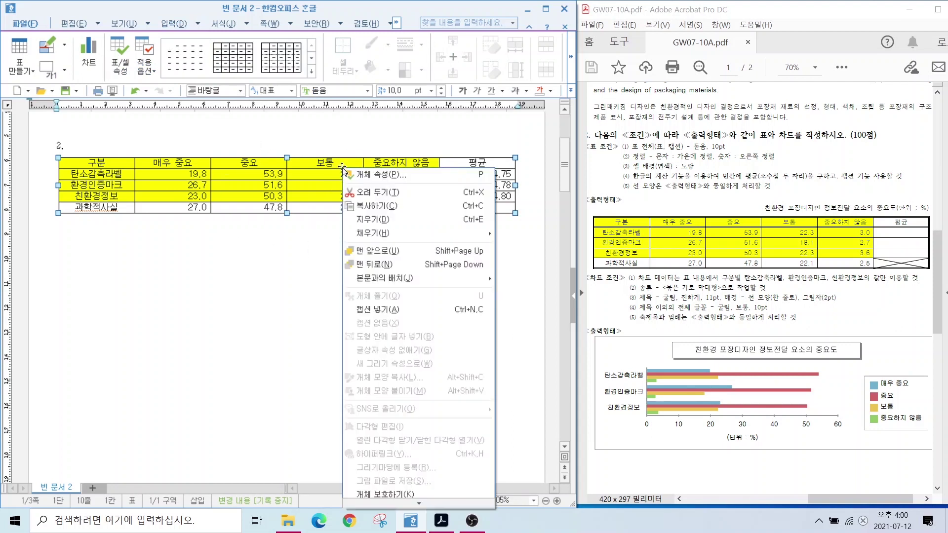
left_click(389, 310)
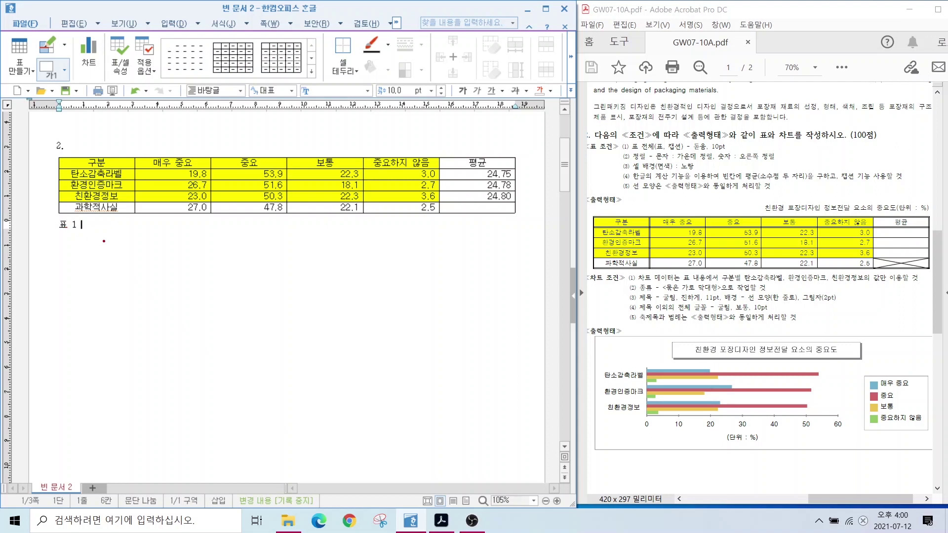
Replace the caption 표 1 with '친환경 포장디자인 정보전달 요소의 중요도(단위 : %)'.
mouse_move(105, 242)
left_mouse_down()
mouse_move(54, 213)
mouse_move(86, 243)
left_mouse_up()
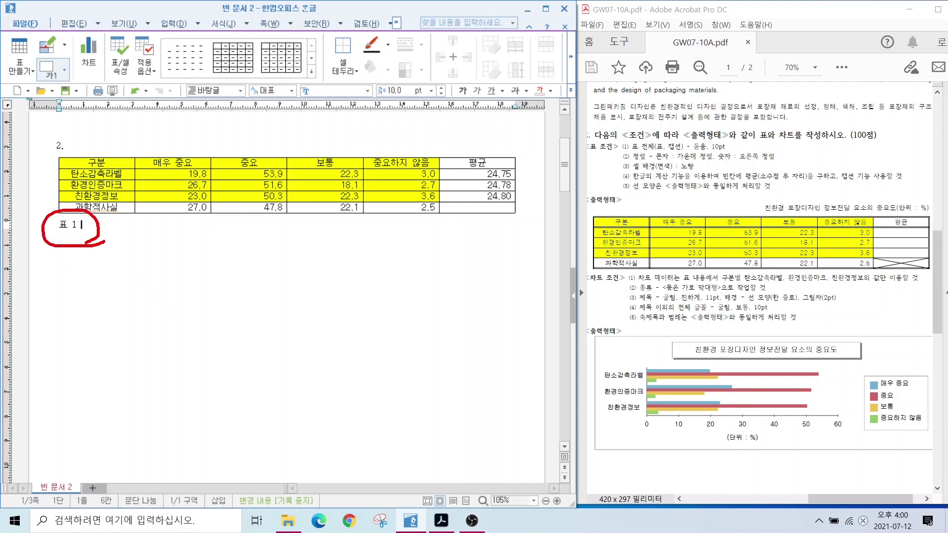
key("Home")
key("alt+d")
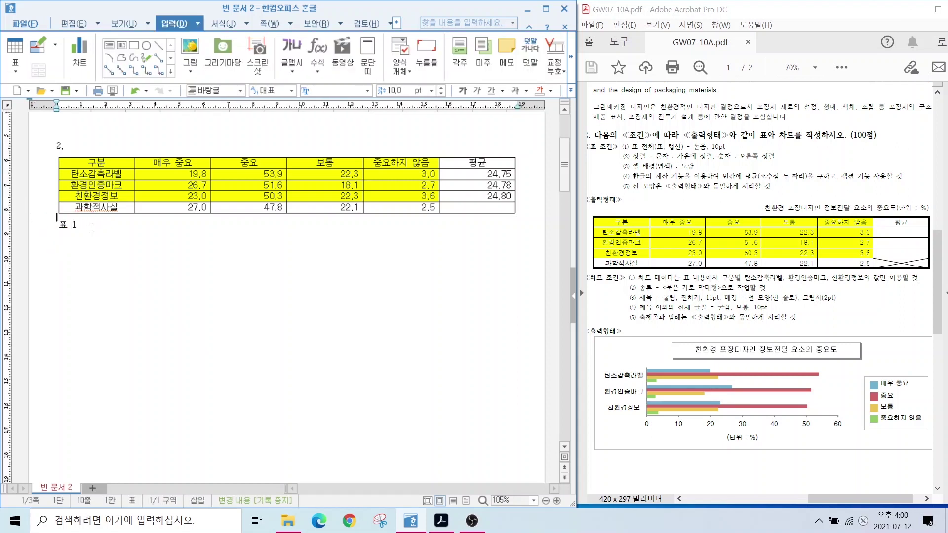
key("shift+End")
key("F9")
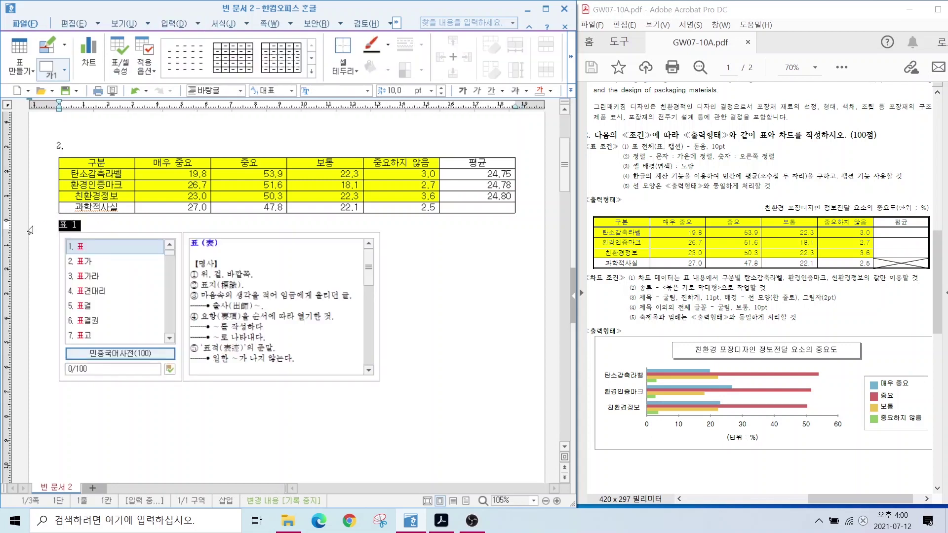
key("Escape")
type("친")
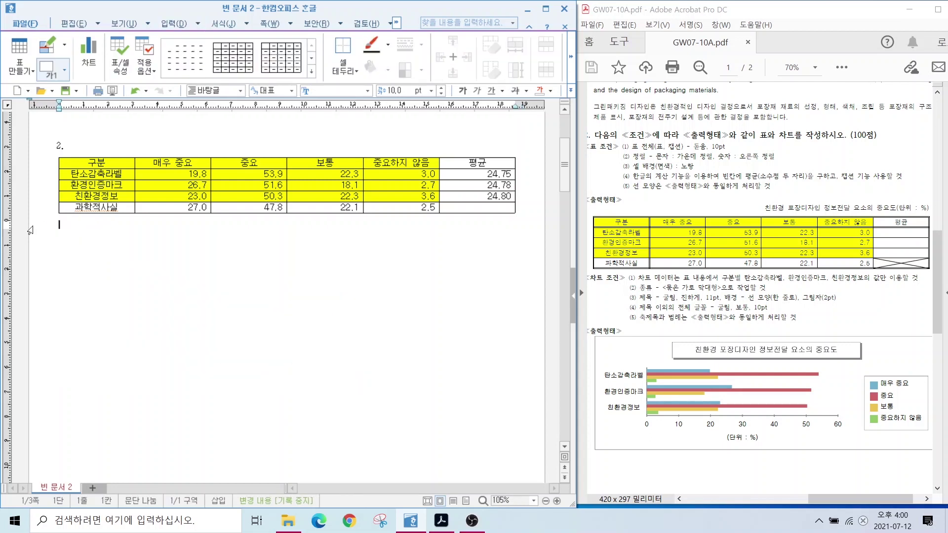
type("환경 포장디자인 정보전달")
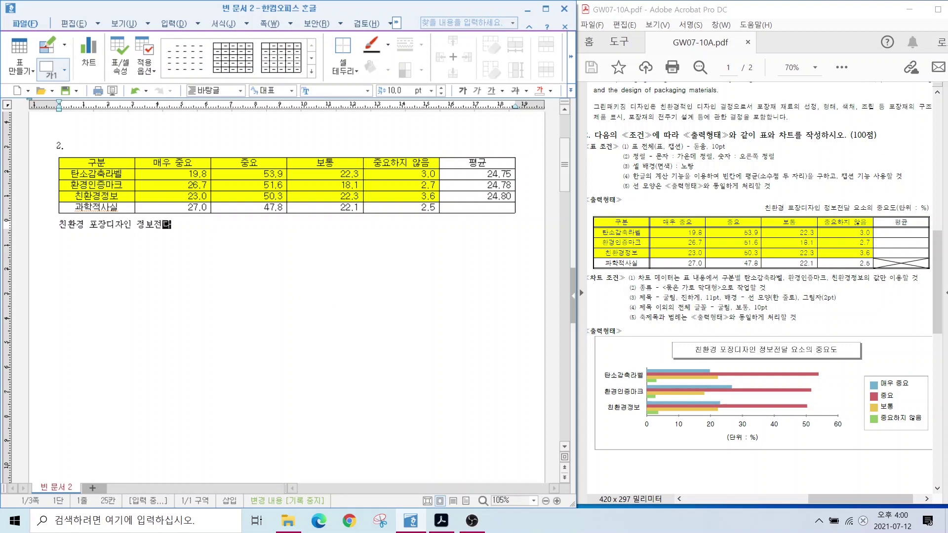
type(" 요소의 중요도(단위 : %)")
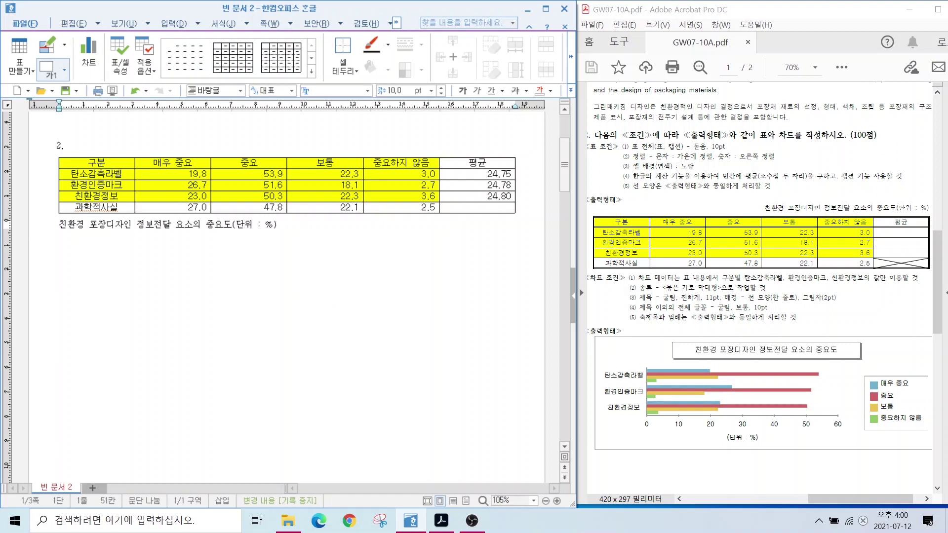
Set the caption line in the 돋움 font.
left_click_drag(635, 152, 748, 151)
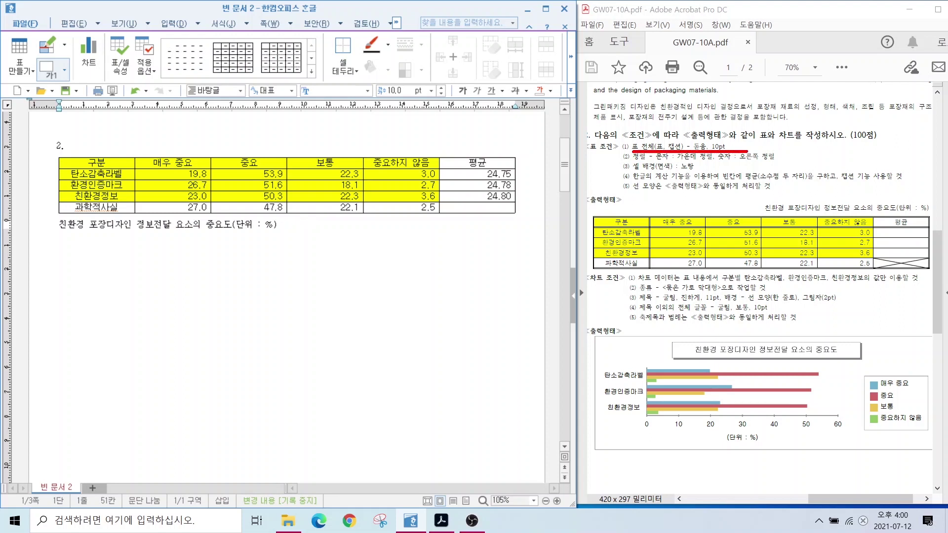
left_click_drag(657, 142, 694, 111)
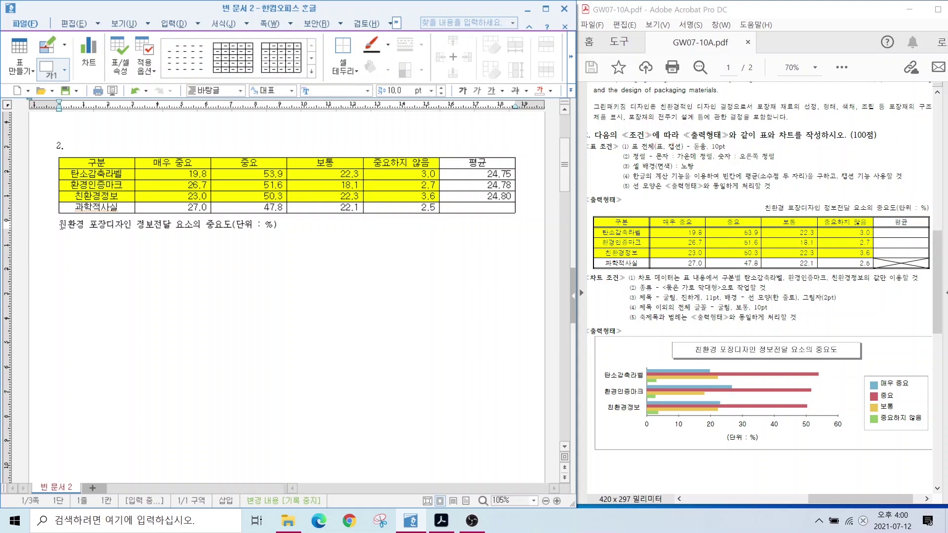
left_click_drag(60, 224, 292, 230)
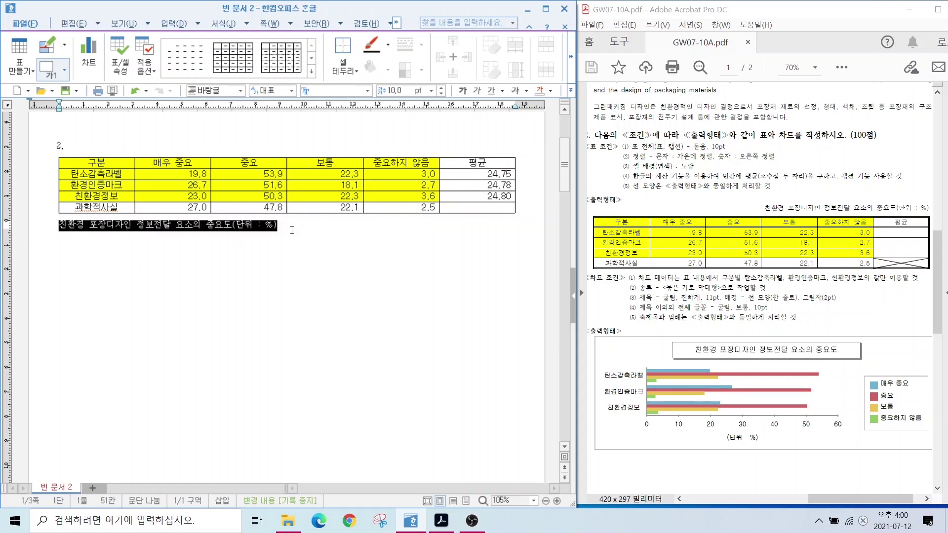
left_click(369, 90)
left_click(339, 111)
left_click(159, 191)
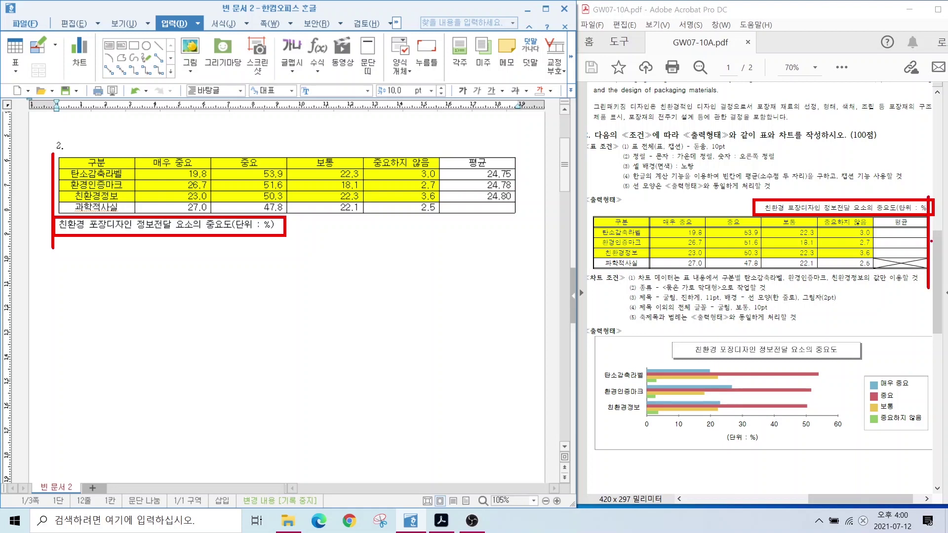
left_click(134, 225)
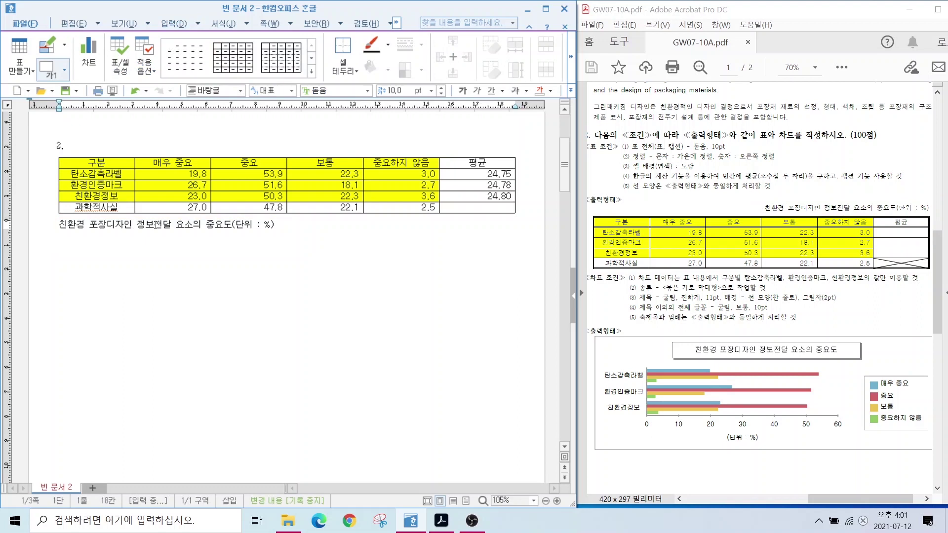
Apply 오른쪽 정렬 to the table caption.
left_click(570, 90)
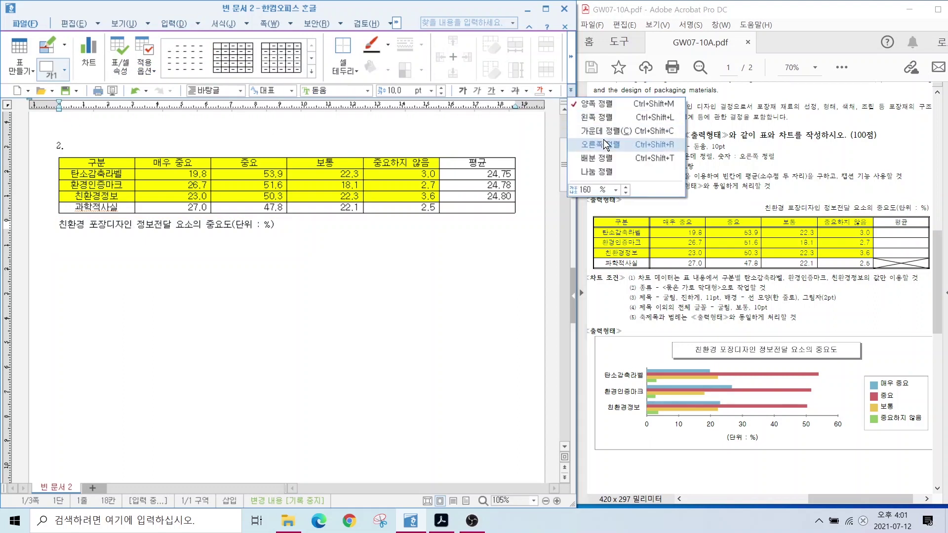
left_click(605, 145)
left_click(570, 92)
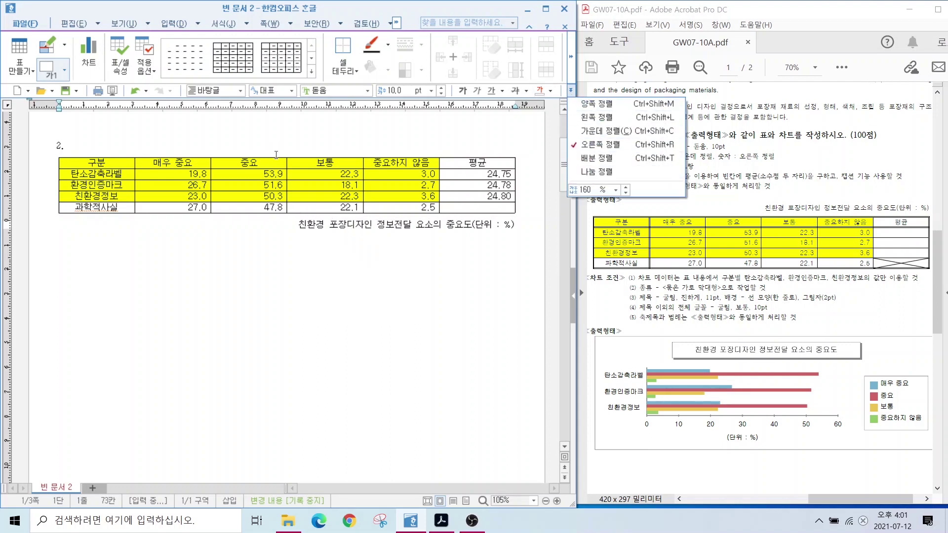
left_click(277, 157)
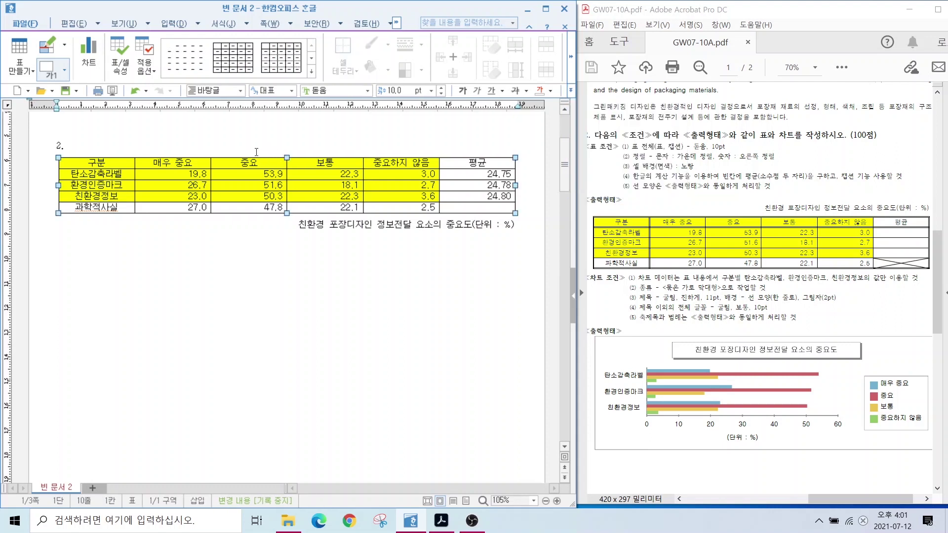
left_click(292, 138)
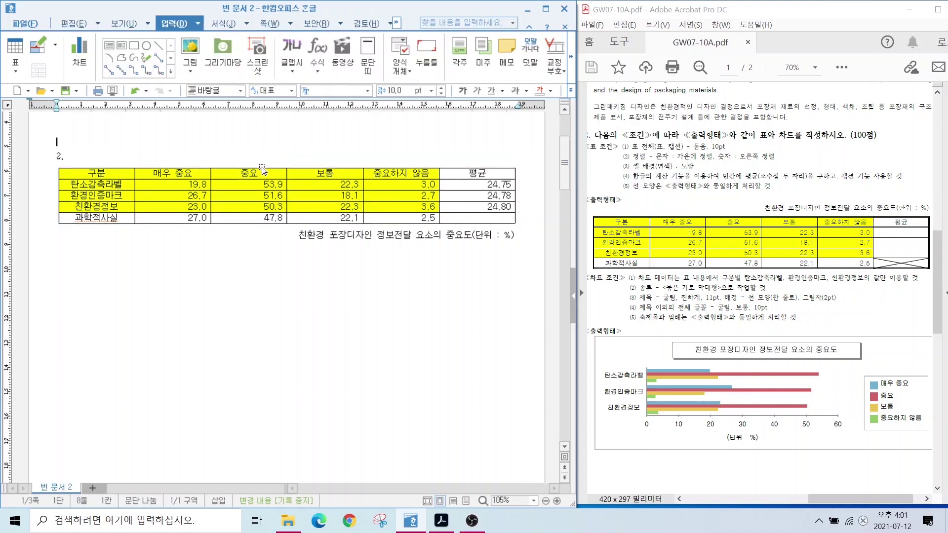
In the table's 여백/캡션 properties, set the caption position to above the table.
left_click(294, 169)
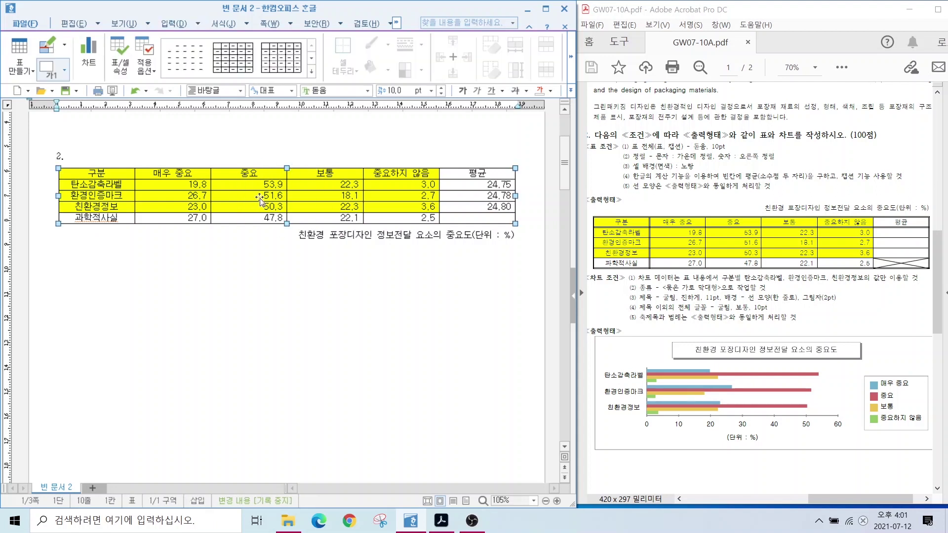
left_click(297, 172)
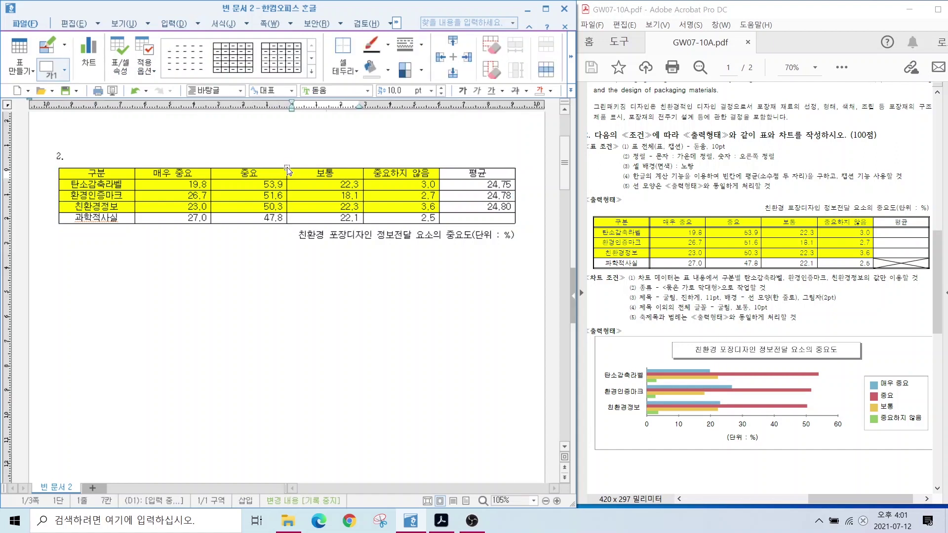
double_click(287, 168)
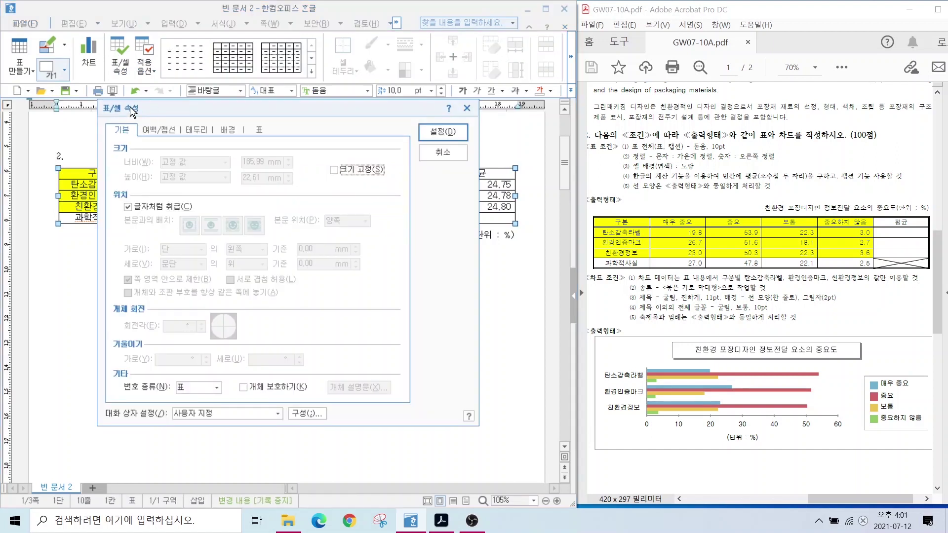
left_click(158, 130)
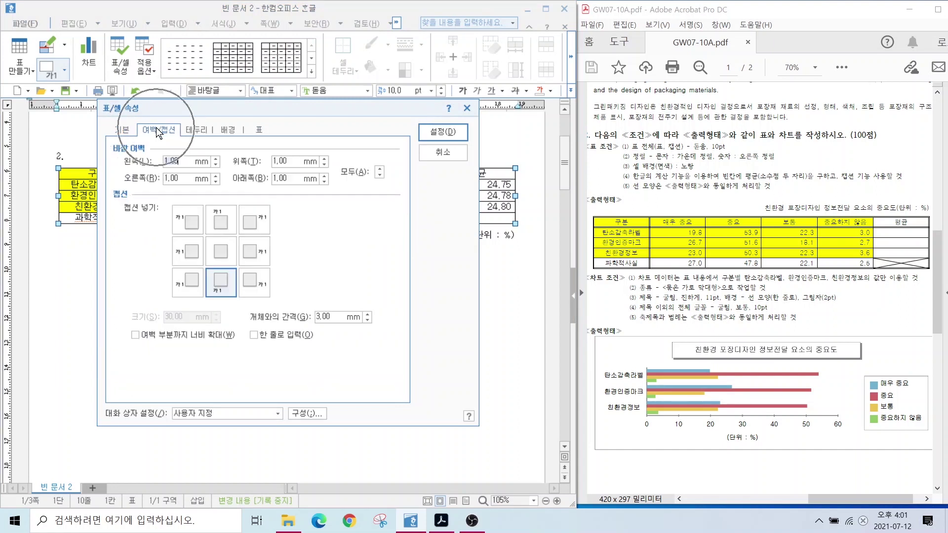
key("alt")
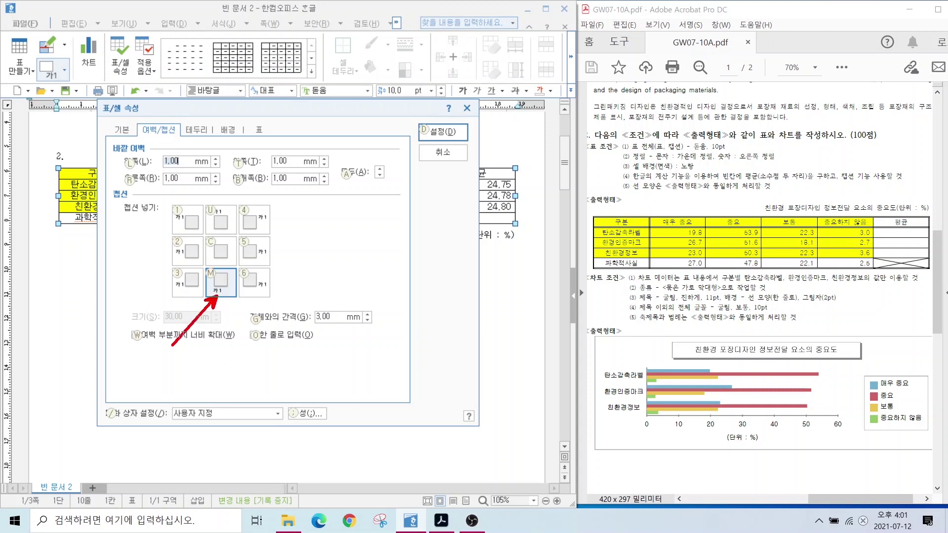
mouse_move(230, 232)
left_mouse_down()
mouse_move(204, 210)
mouse_move(236, 237)
left_mouse_up()
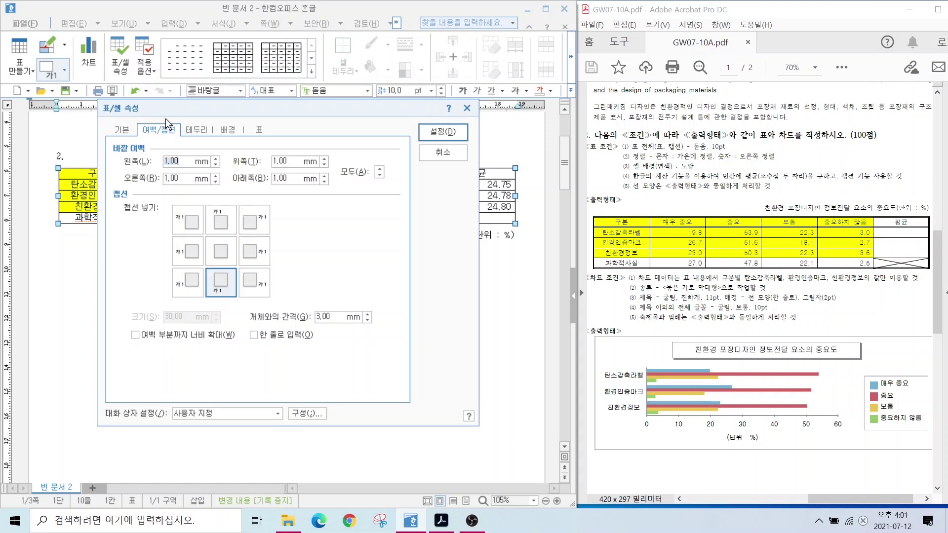
key("u")
key("d")
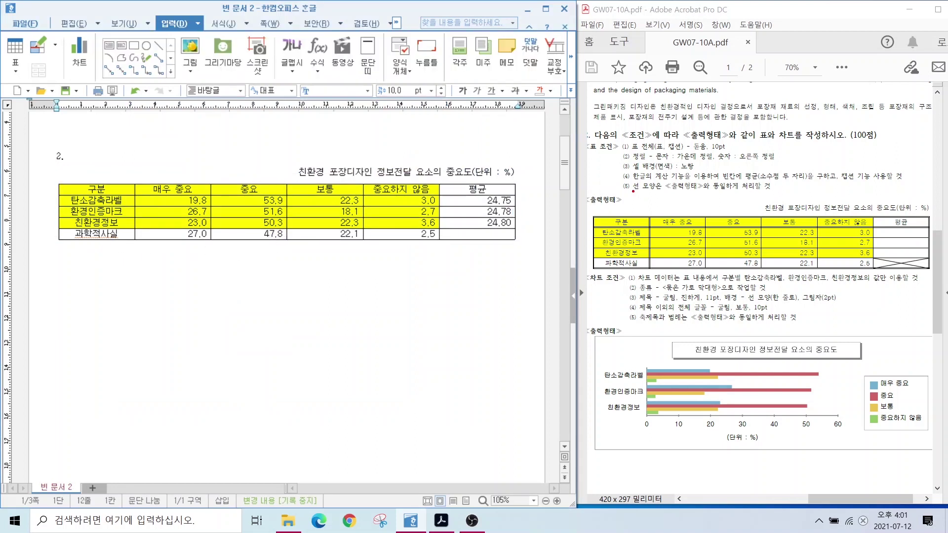
left_click_drag(634, 191, 809, 191)
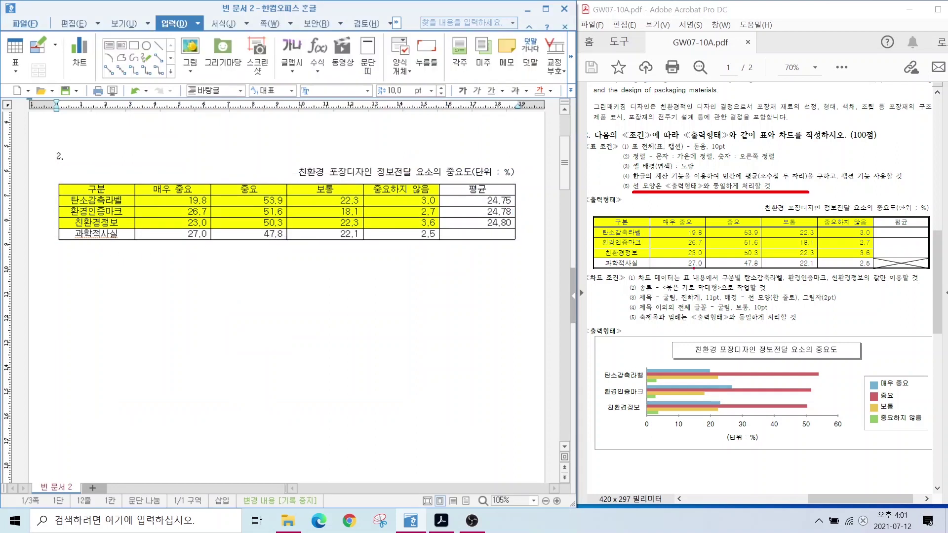
Apply a 0.5 mm double-line border to the table's outer edges.
left_click_drag(656, 272, 614, 310)
key("Escape")
left_click_drag(113, 188, 479, 235)
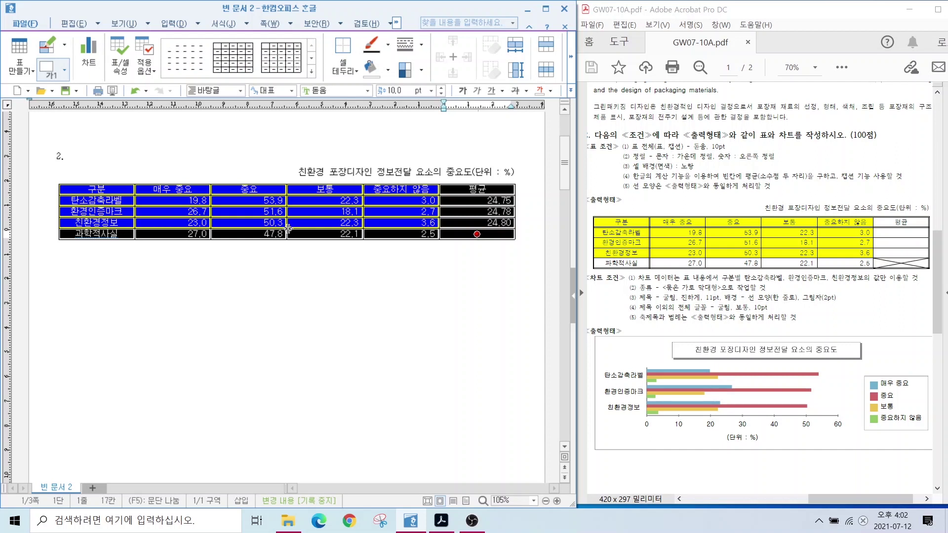
key("l")
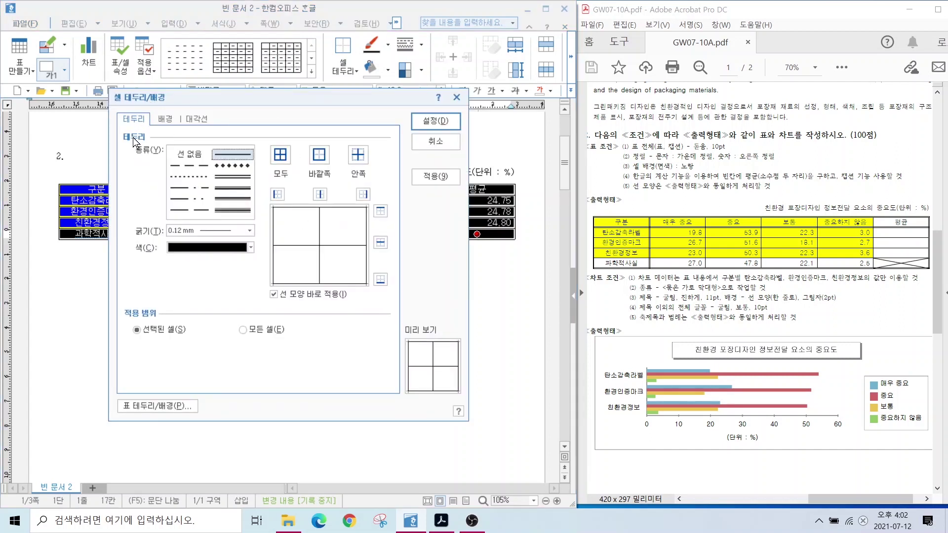
left_click(218, 166)
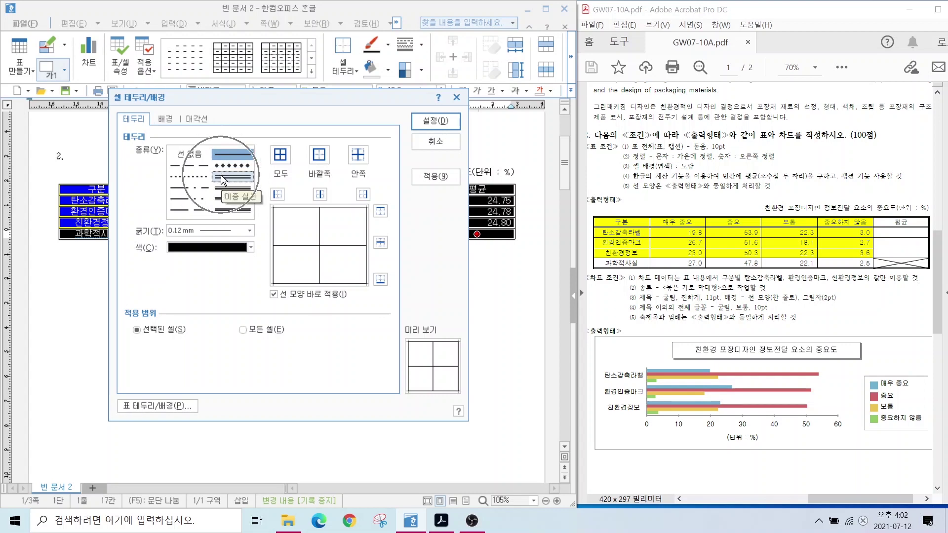
left_click(319, 156)
left_click(436, 120)
left_click(349, 296)
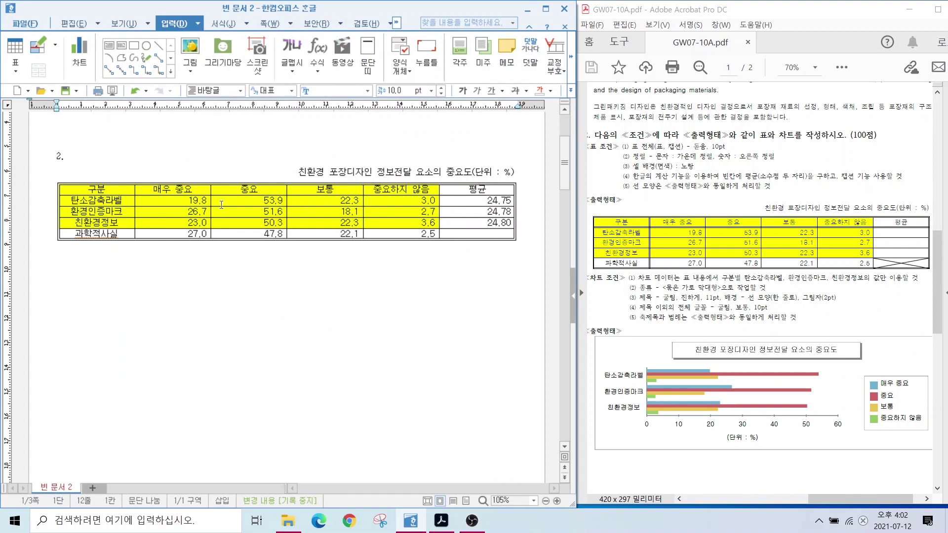
left_click_drag(121, 186, 478, 189)
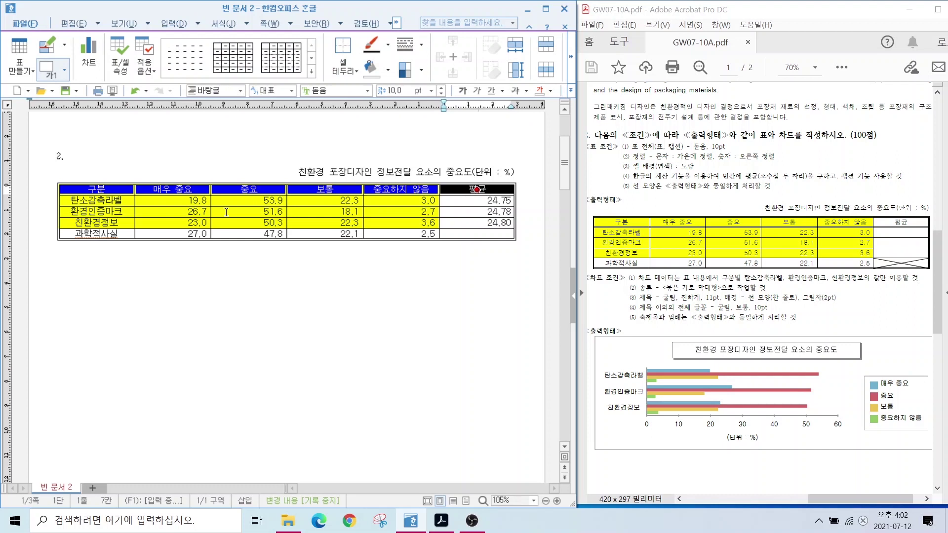
Give the selected header cells a 0.5 mm double-line border on the outer edges only.
key("l")
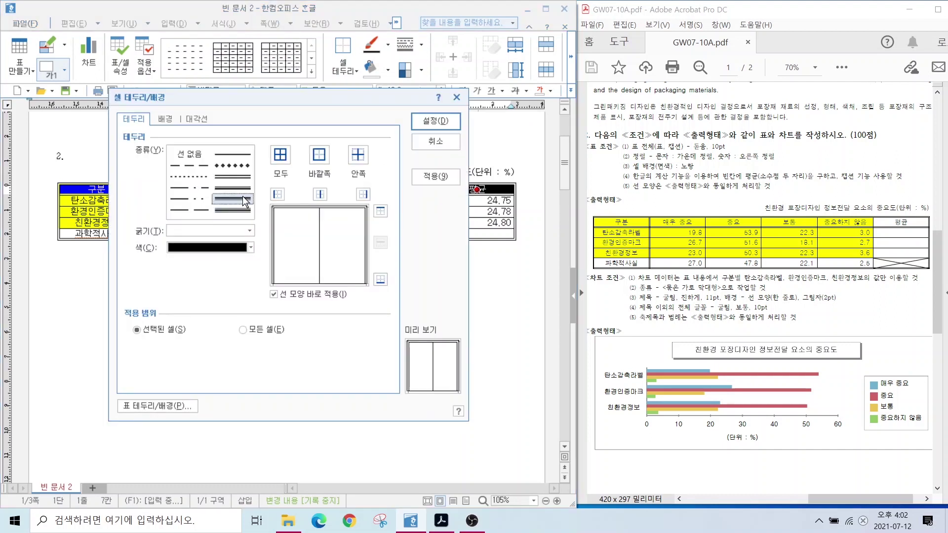
left_click(239, 176)
left_click(229, 173)
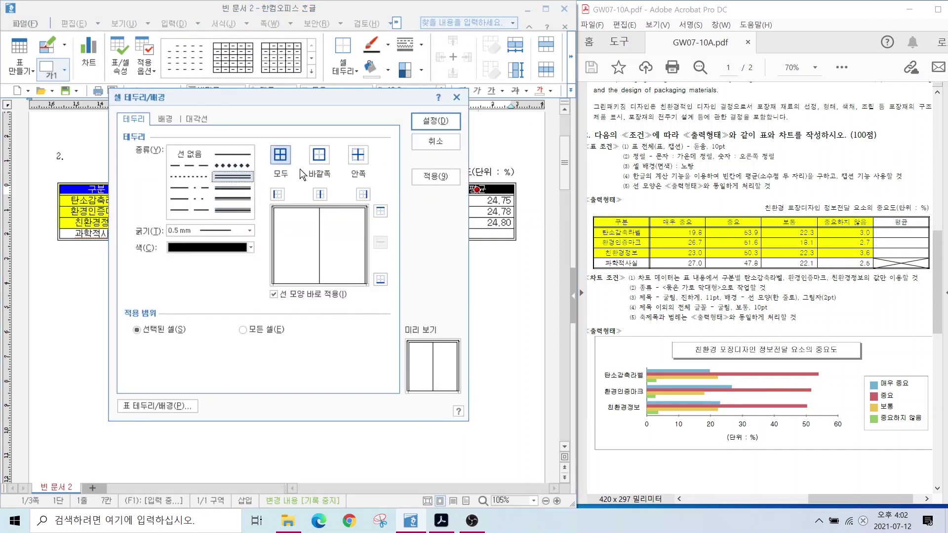
left_click(319, 155)
left_click(424, 121)
left_click(298, 278)
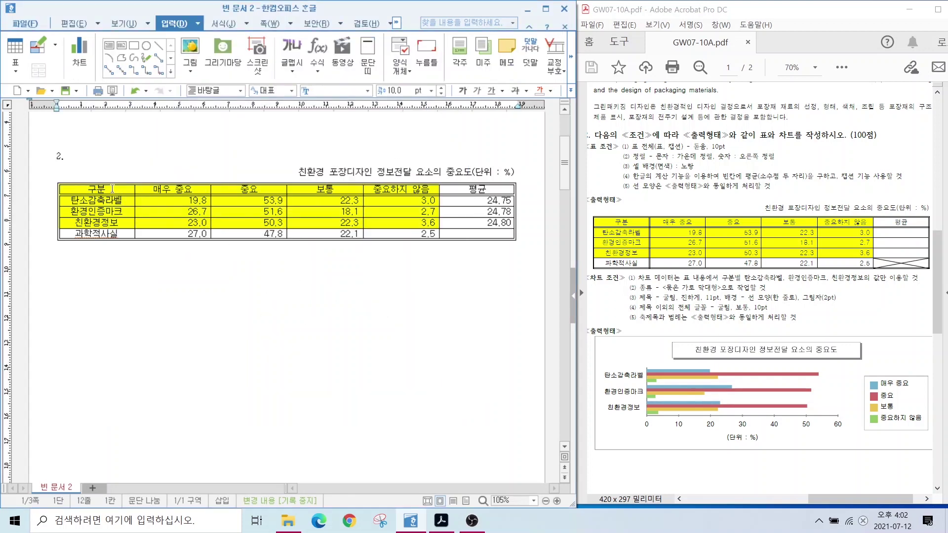
Select the first-column cells 구분 through 친환경정보 and review their border settings.
left_click_drag(113, 189, 97, 234)
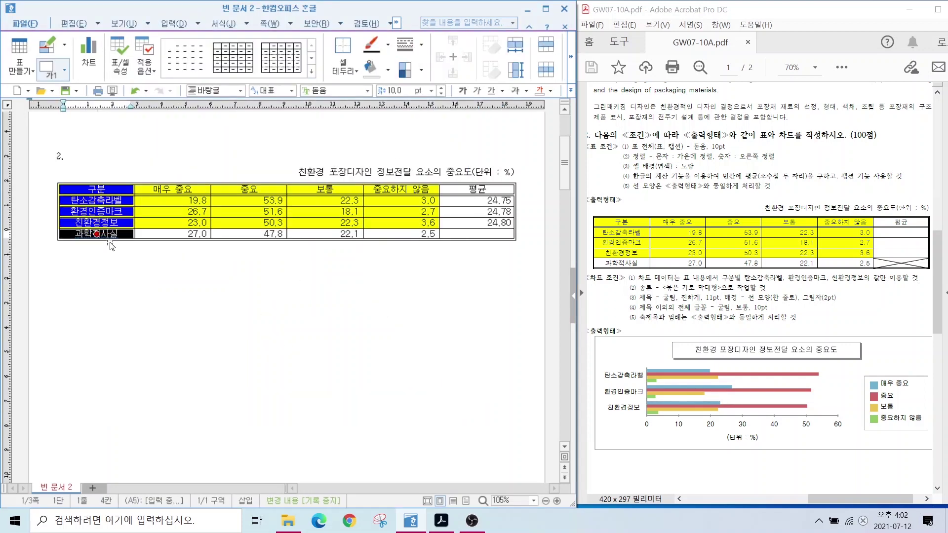
key("l")
left_click(435, 123)
mouse_move(919, 257)
left_mouse_down()
mouse_move(882, 272)
mouse_move(904, 262)
mouse_move(920, 273)
left_mouse_up()
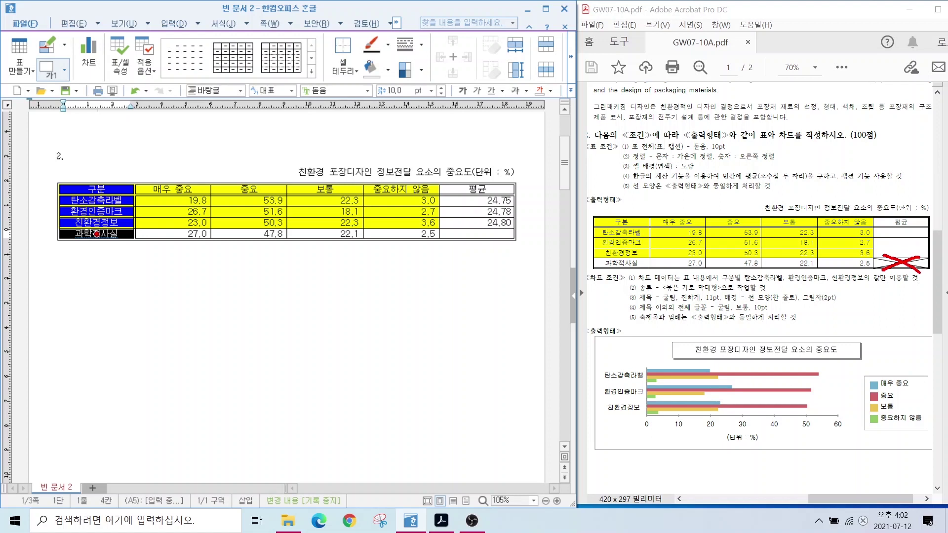
Draw a diagonal line through the empty 평균 cell of the 과학적사실 row.
left_click(464, 235)
key("F5")
key("l")
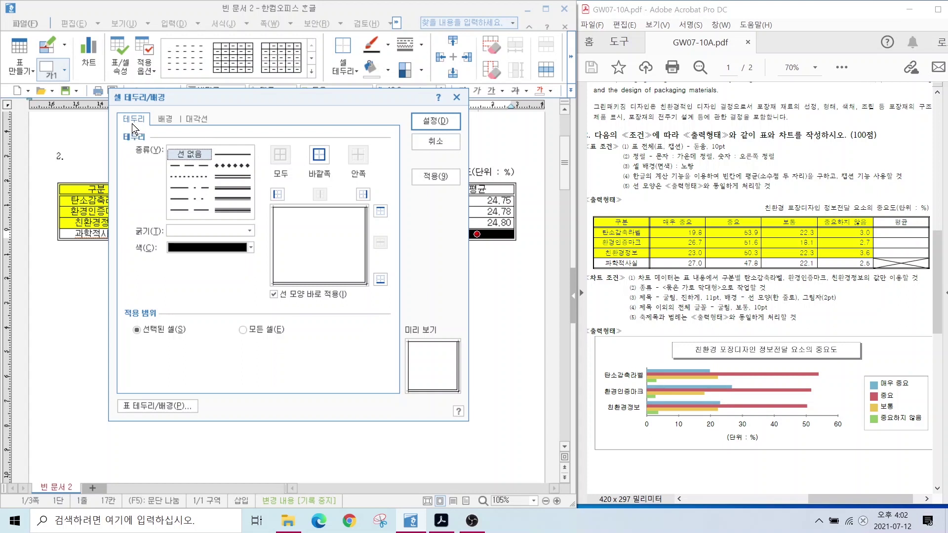
left_click(190, 120)
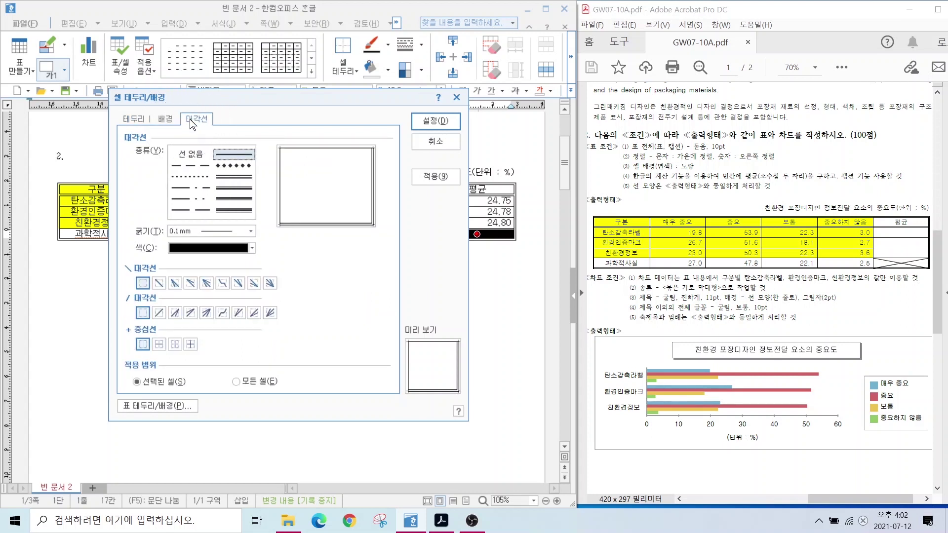
left_click(159, 283)
left_click(158, 311)
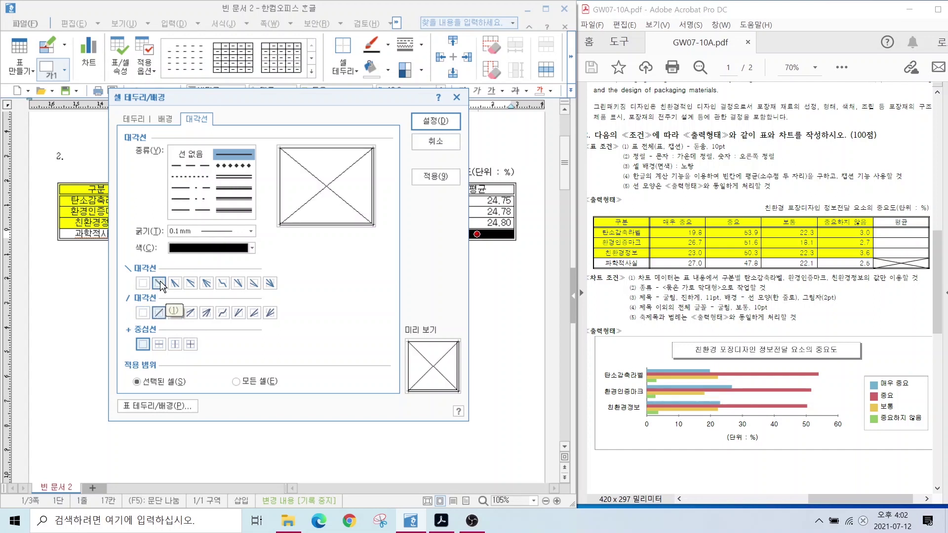
left_click(158, 283)
left_click(159, 311)
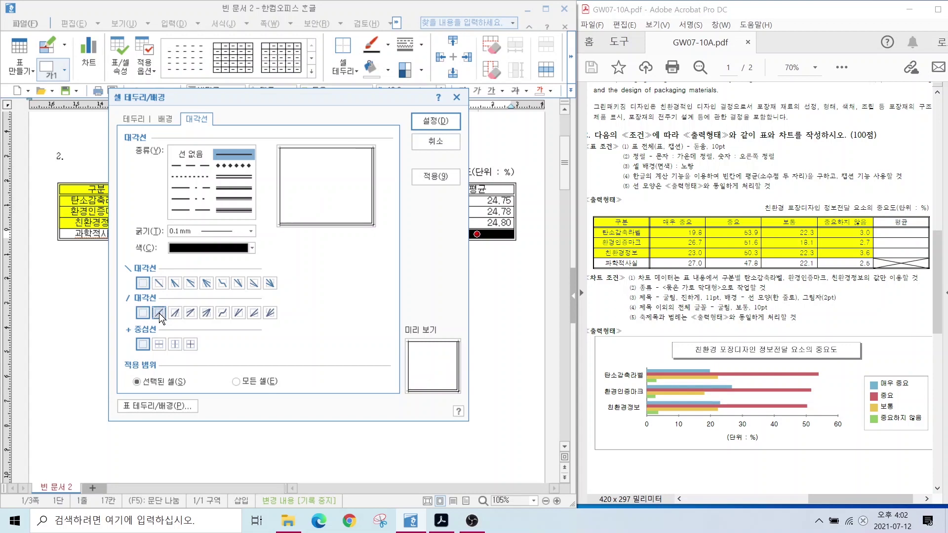
left_click(159, 283)
left_click(437, 120)
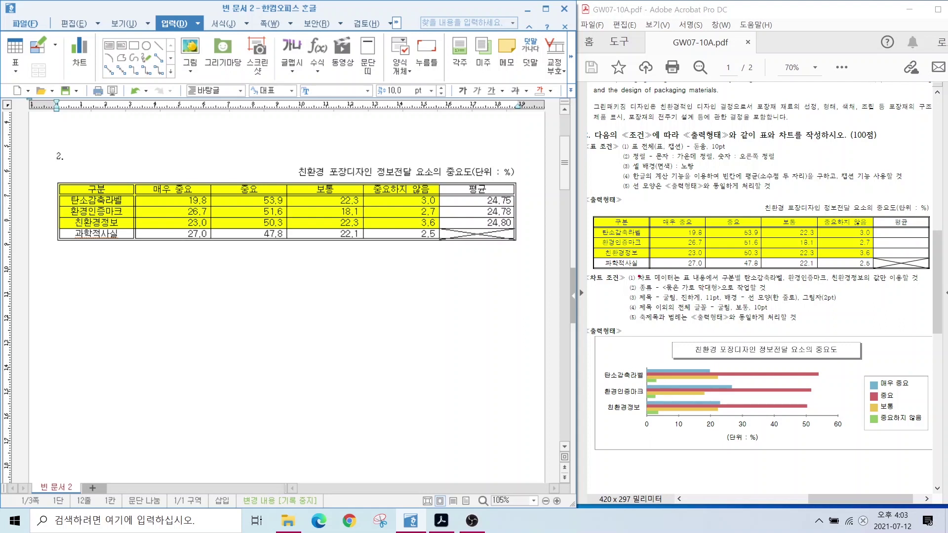
left_click_drag(634, 276, 907, 280)
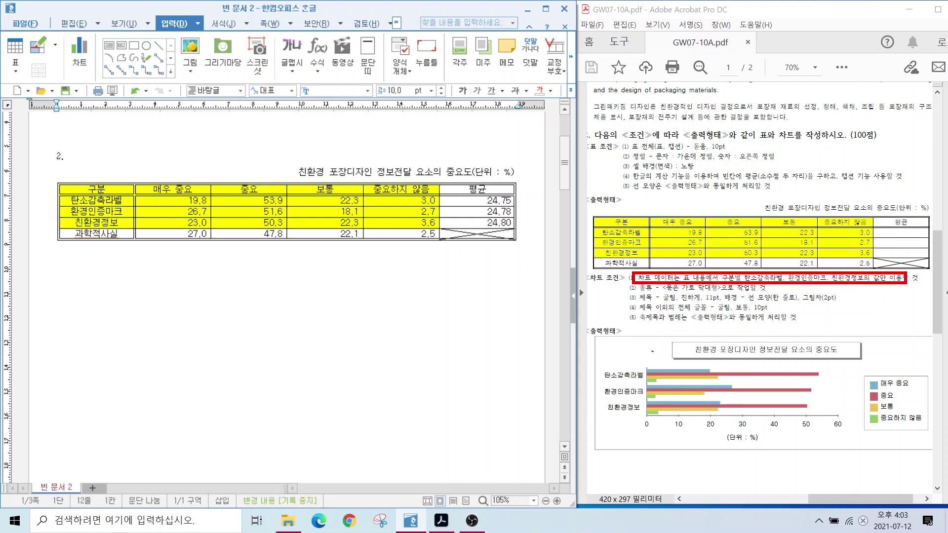
Build a chart from the table cells 구분 through 3.6.
left_click_drag(591, 216, 878, 257)
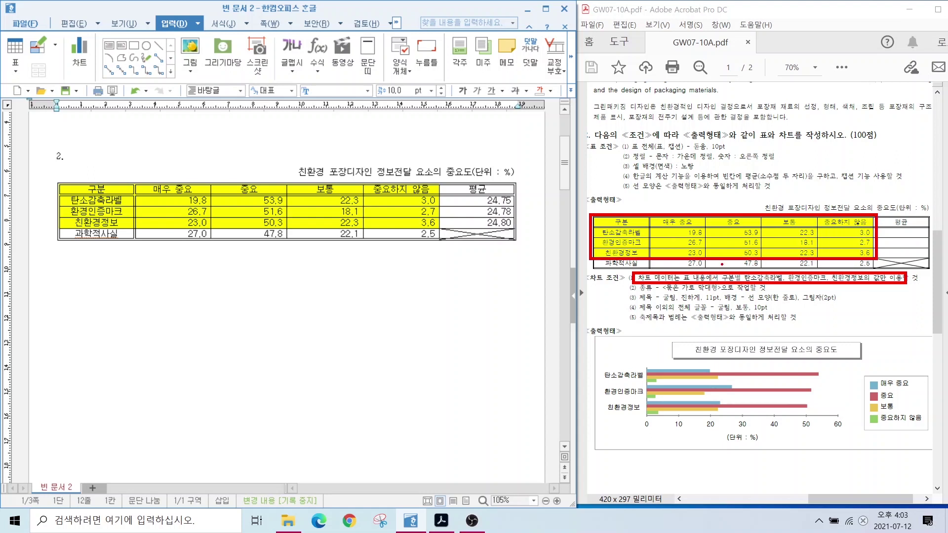
key("Escape")
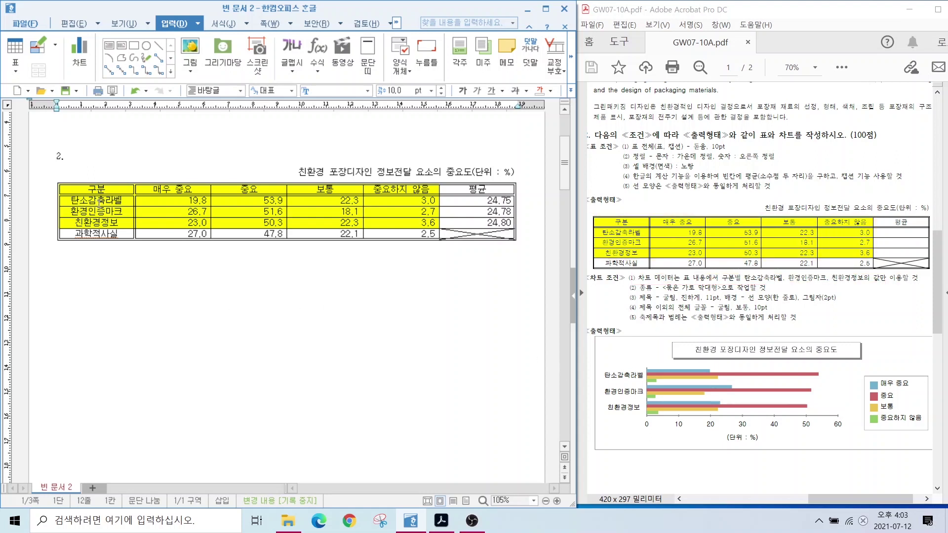
left_click_drag(89, 188, 389, 224)
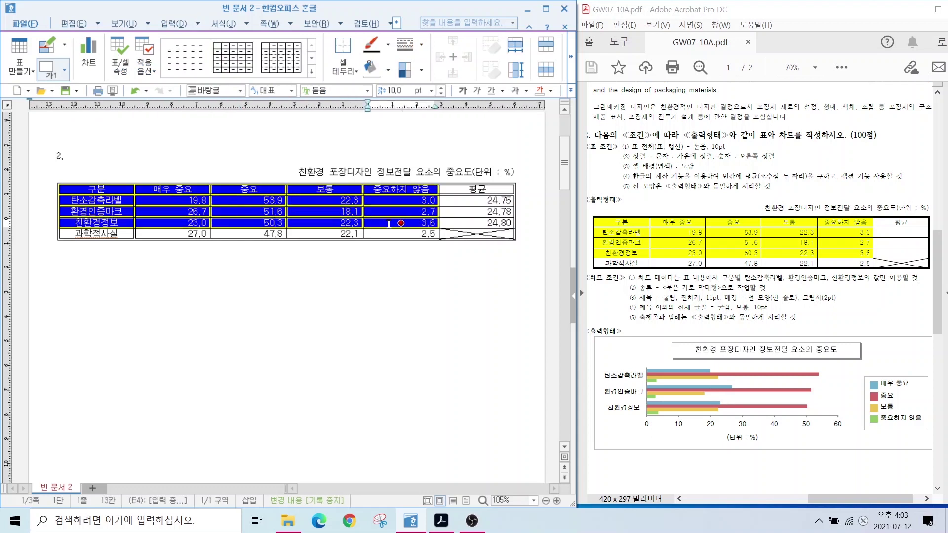
left_click(176, 23)
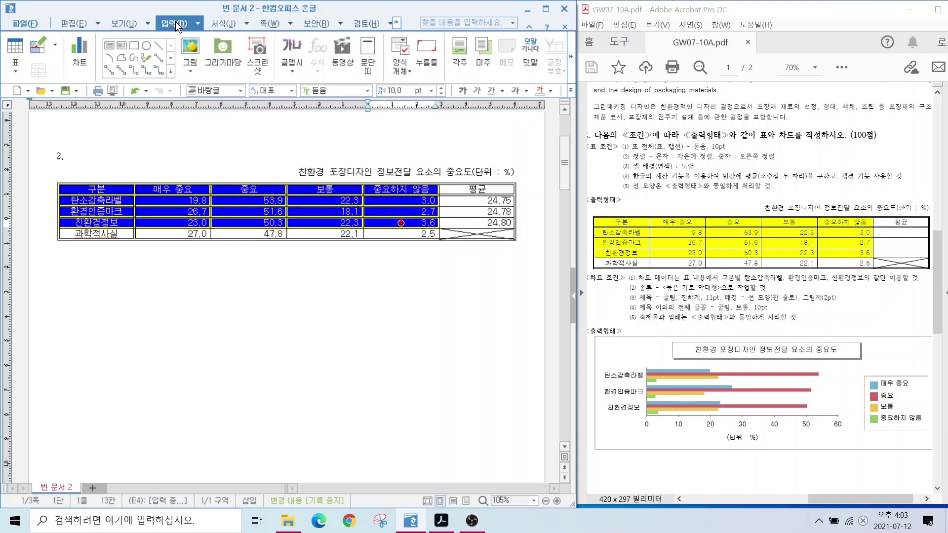
left_click(79, 60)
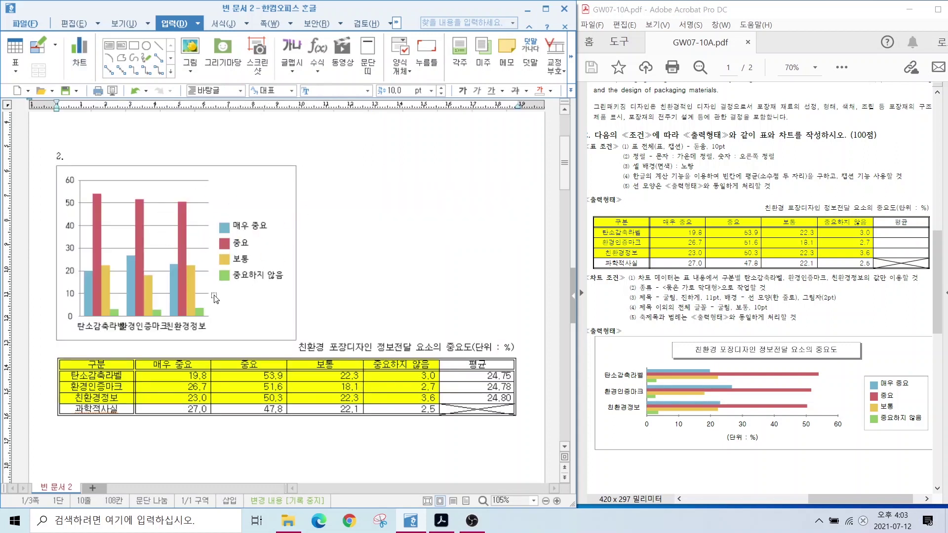
Move the newly inserted chart down below the table.
left_click(259, 306)
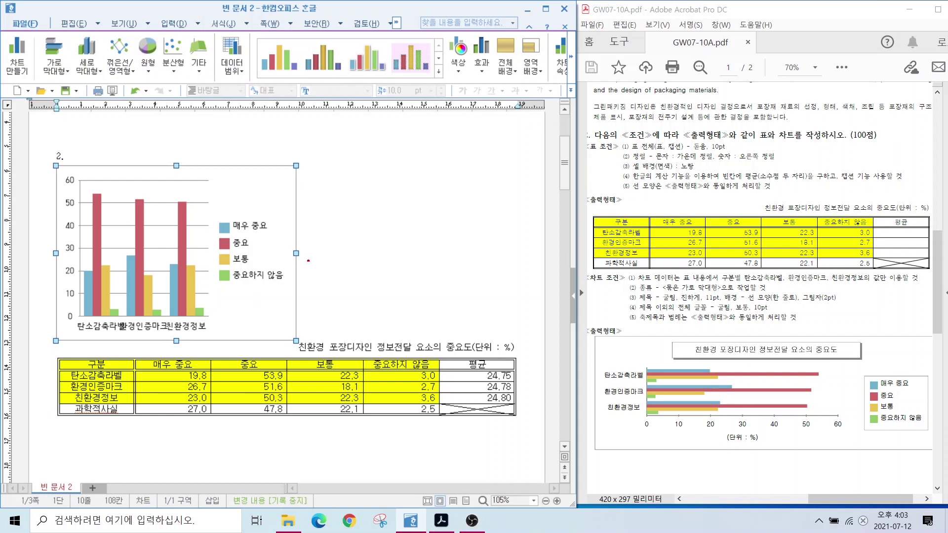
mouse_move(308, 261)
left_mouse_down()
mouse_move(296, 242)
mouse_move(310, 266)
left_mouse_up()
mouse_move(305, 177)
left_mouse_down()
mouse_move(301, 150)
mouse_move(296, 177)
left_mouse_up()
mouse_move(196, 168)
left_mouse_down()
mouse_move(163, 171)
mouse_move(188, 178)
left_mouse_up()
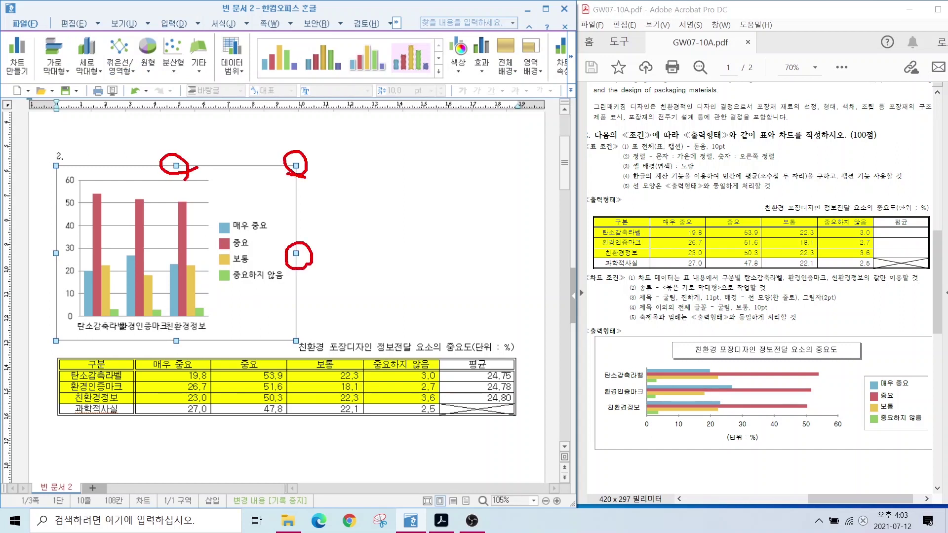
key("Escape")
left_click_drag(276, 316, 283, 401)
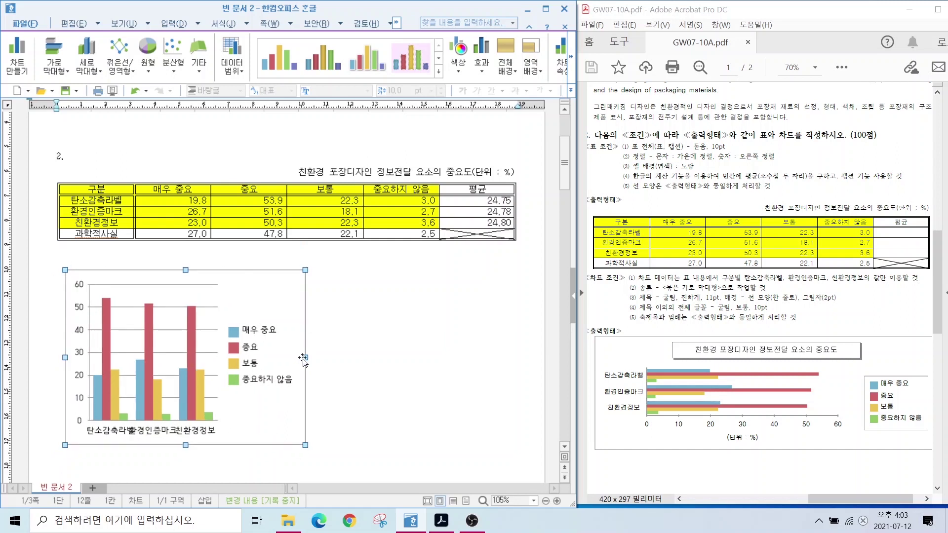
Stretch the chart left and right to match the table's width, then select it for editing.
left_click_drag(306, 358, 516, 358)
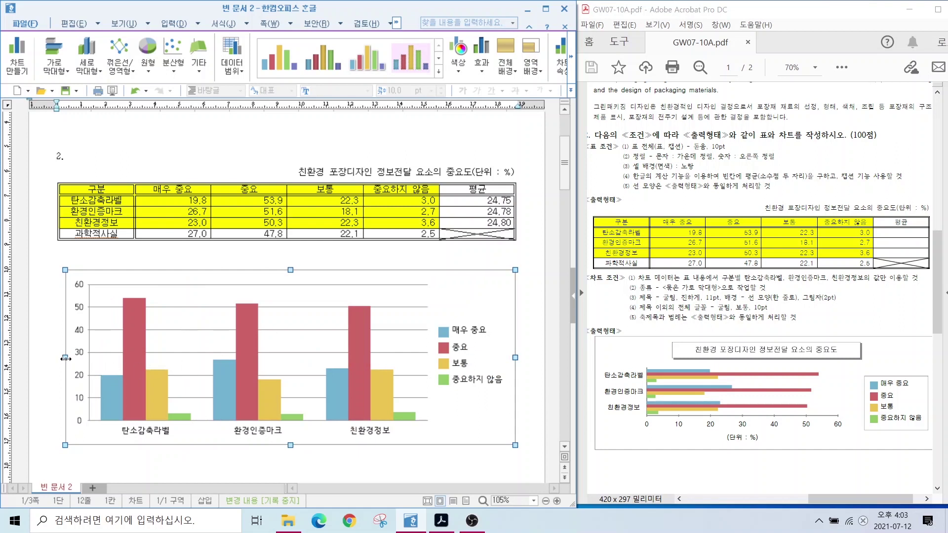
left_click_drag(65, 359, 63, 360)
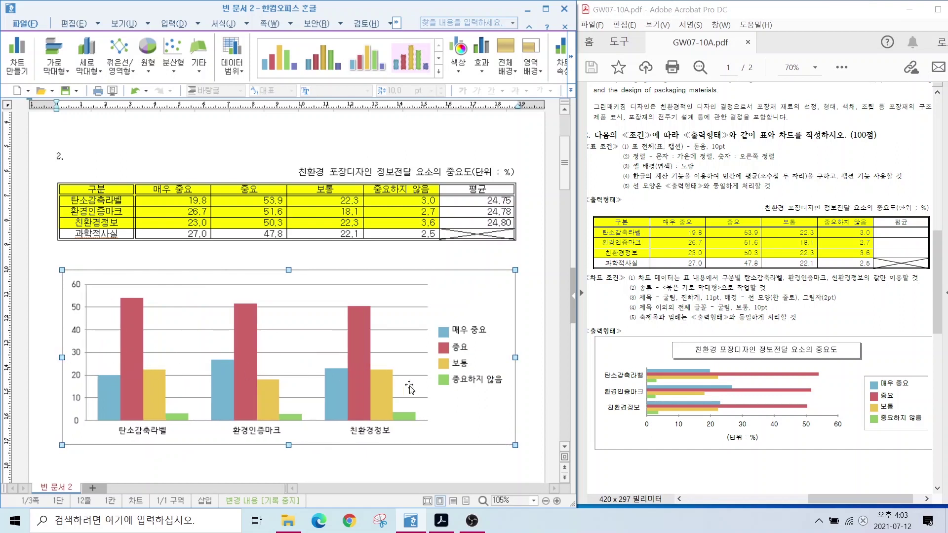
left_click(655, 291)
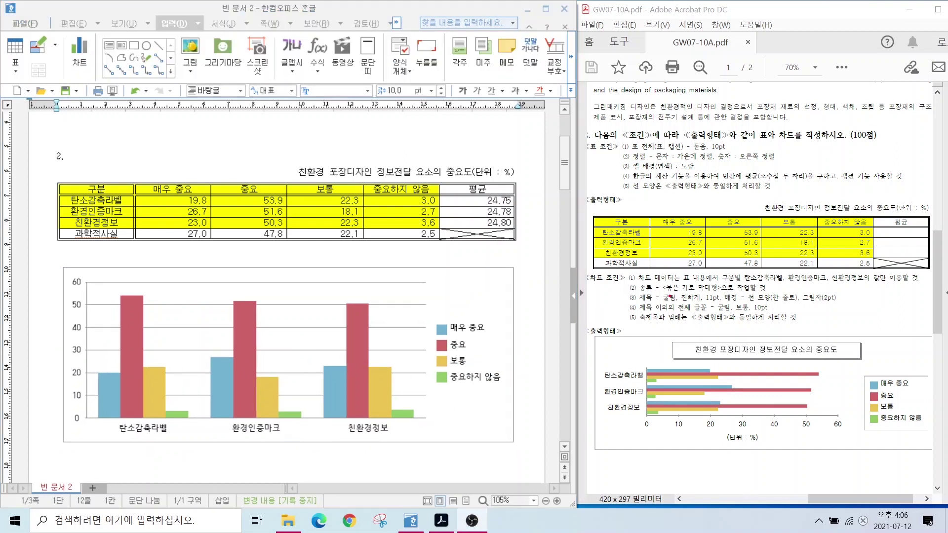
left_click_drag(659, 295, 777, 295)
left_click(202, 275)
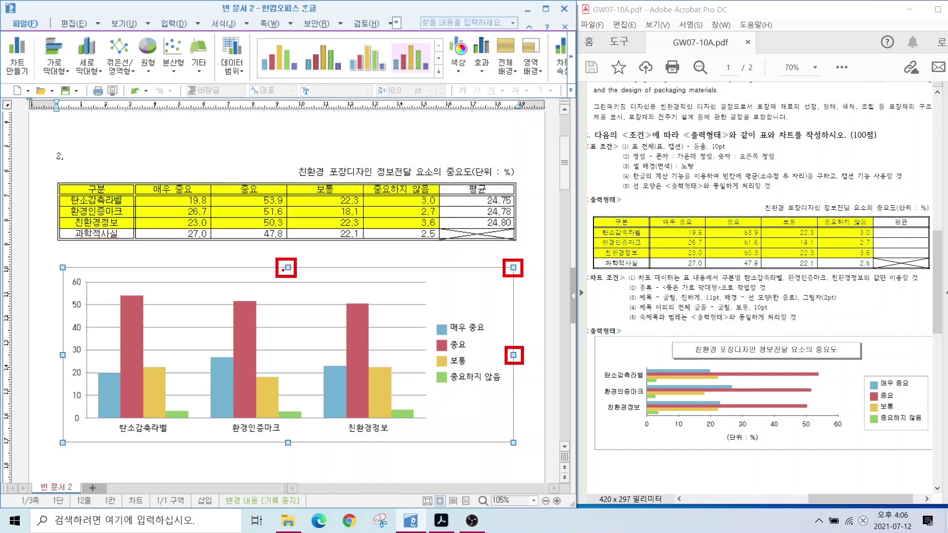
left_click(476, 295)
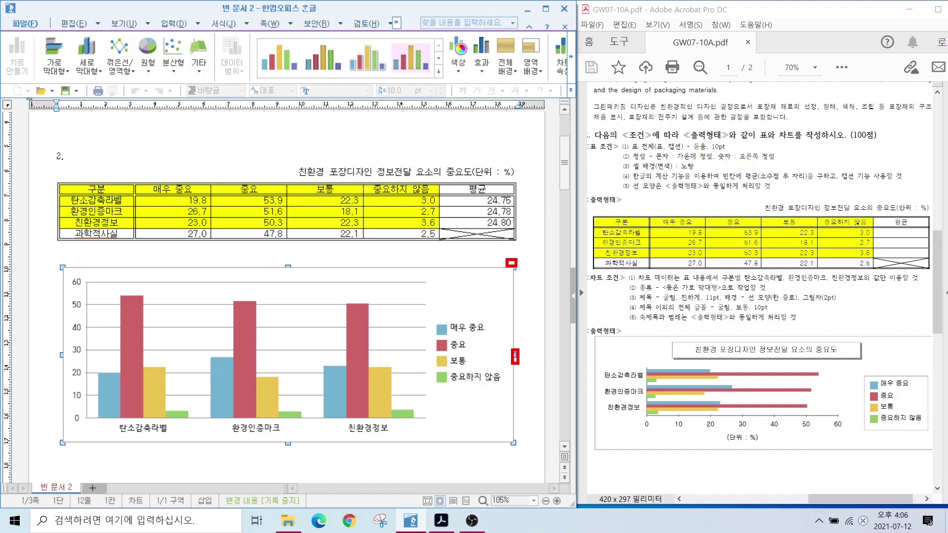
Run the chart wizard, choosing 가로 막대형 묶은 가로 with the data series taken by 열.
right_click(473, 295)
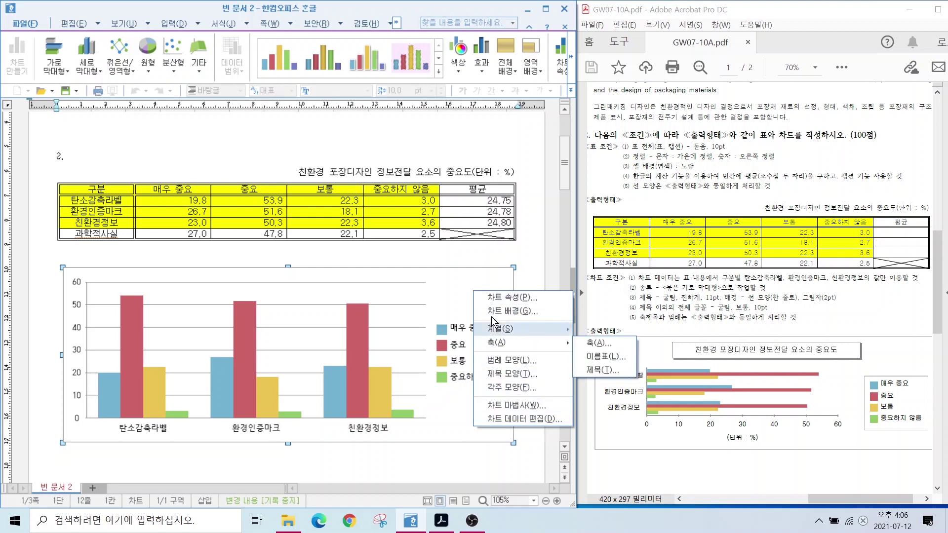
left_click(505, 405)
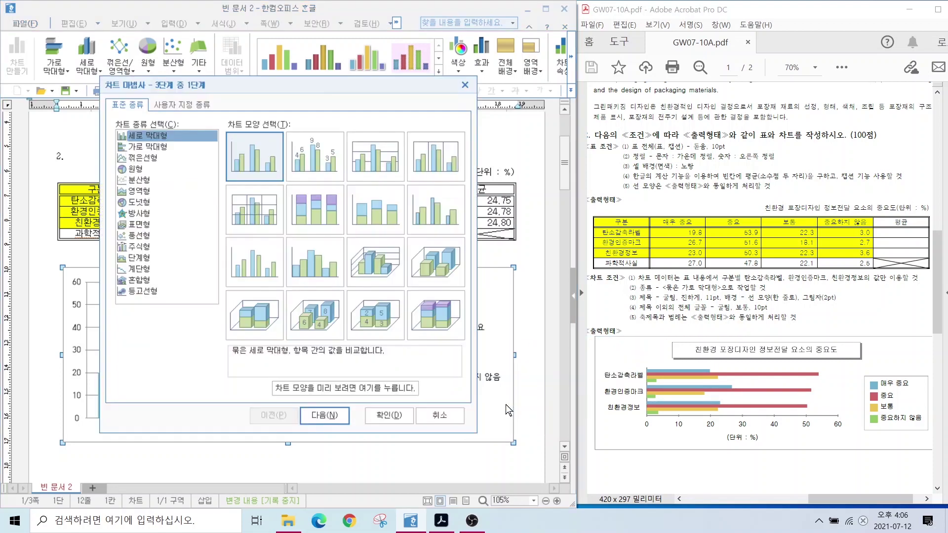
left_click(142, 148)
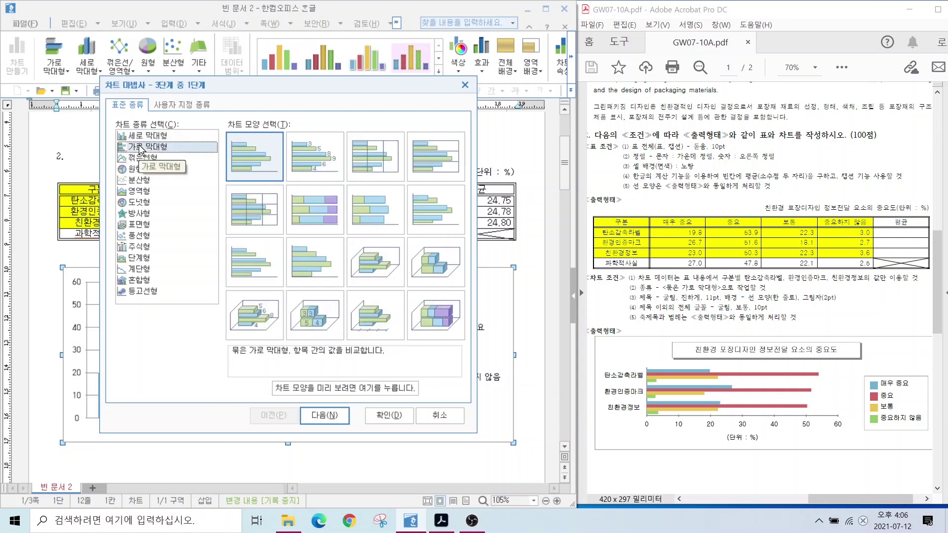
key("alt")
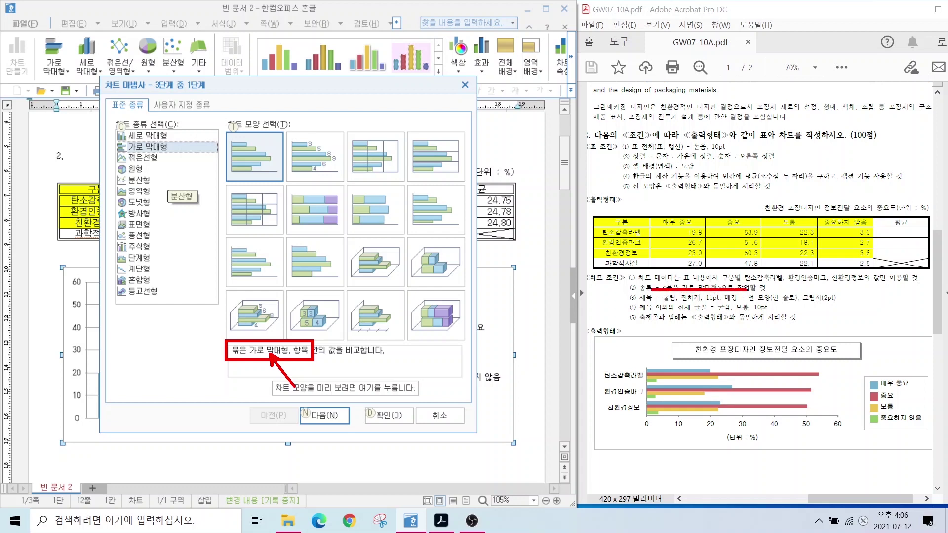
left_click(324, 415)
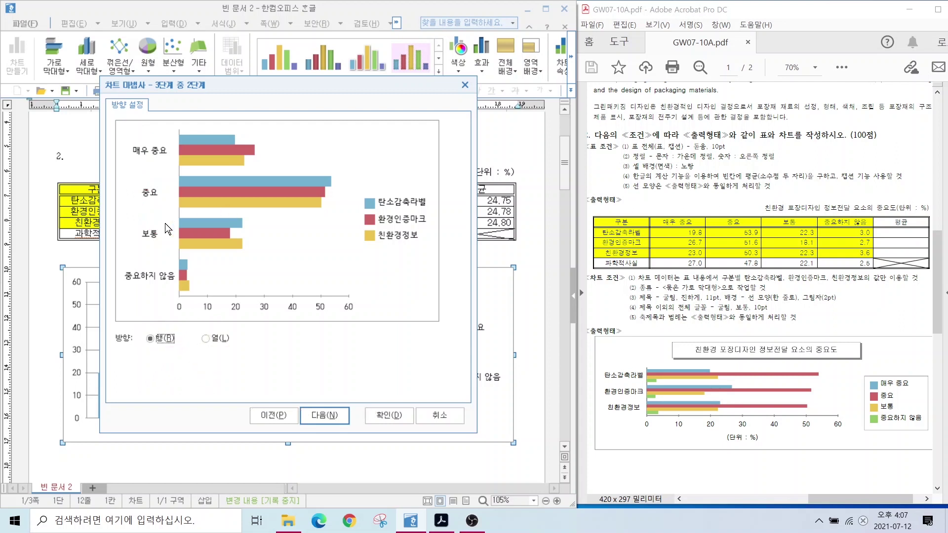
key("alt")
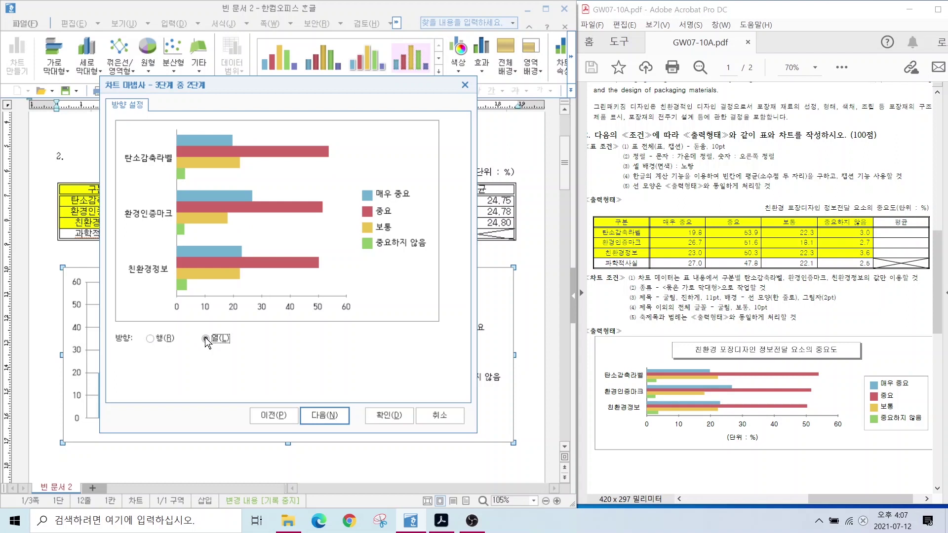
left_click(314, 416)
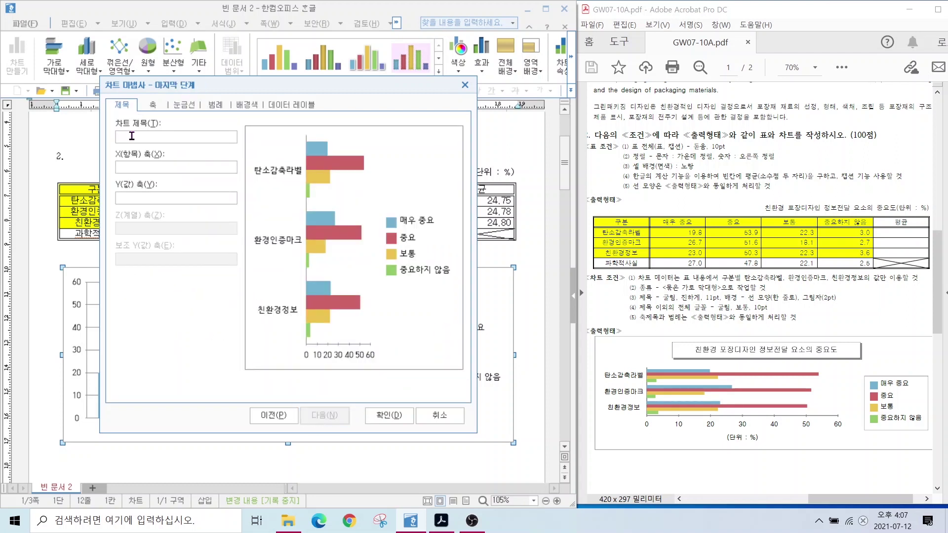
Title the chart '친환경 포장디자인 정보전달 요소의 중요도' and label the value axis '(단위 : %)'.
type("친환경 포장디자인 정보전다")
type("ㄹ 요소의 중요도")
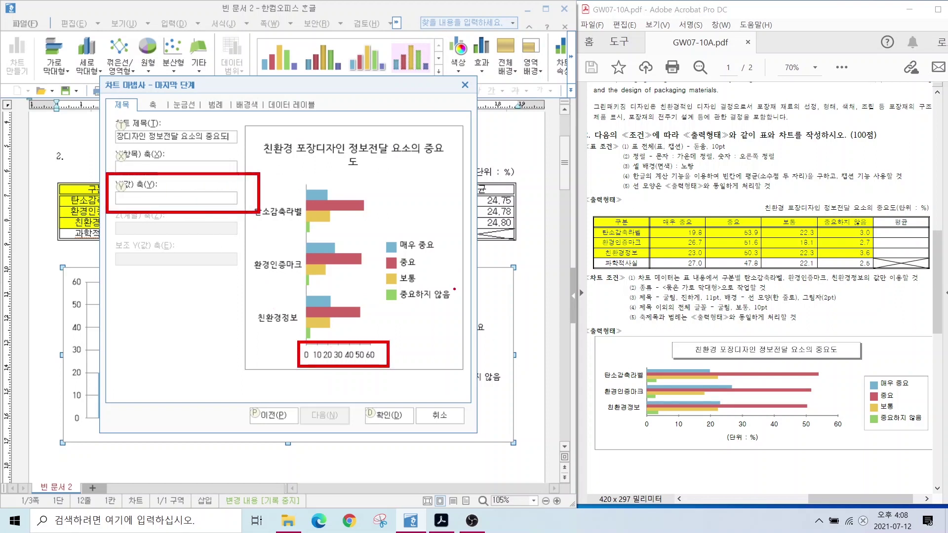
left_click(158, 199)
type("(")
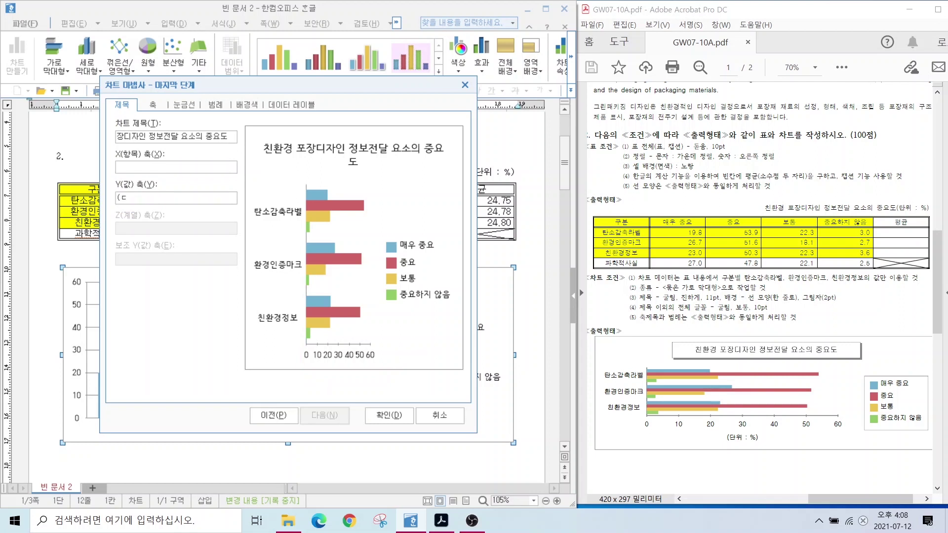
type("단위 : %)")
left_click(395, 415)
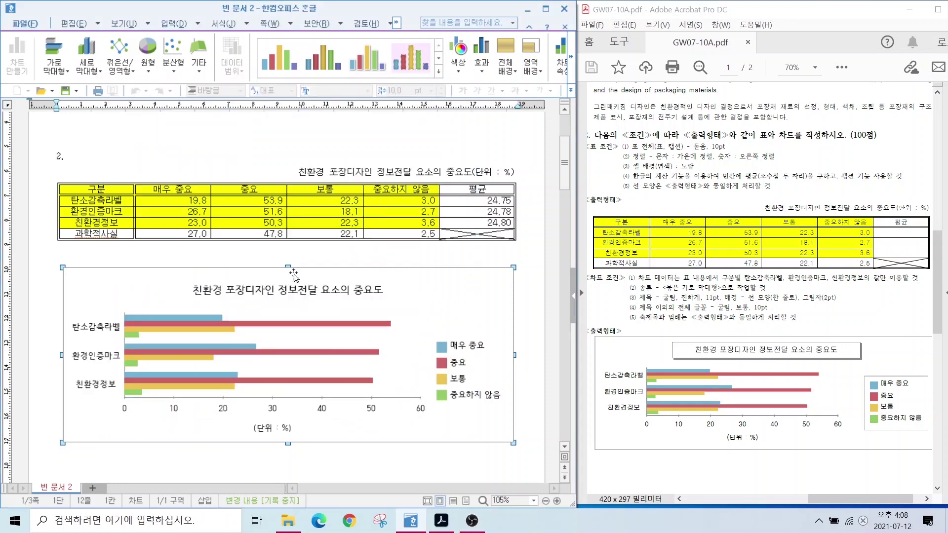
Open the 제목 모양 dialog for the chart title and move it out of the way.
key("Escape")
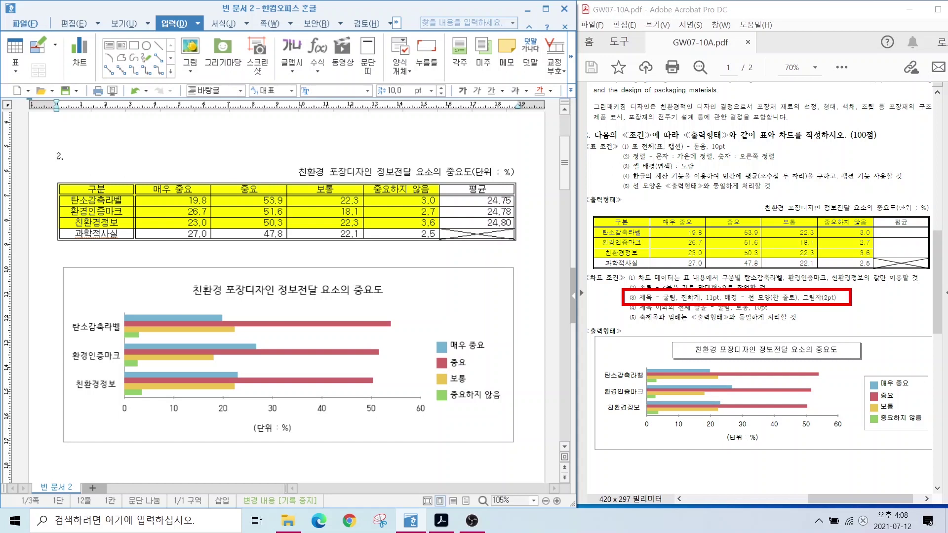
left_click(258, 290)
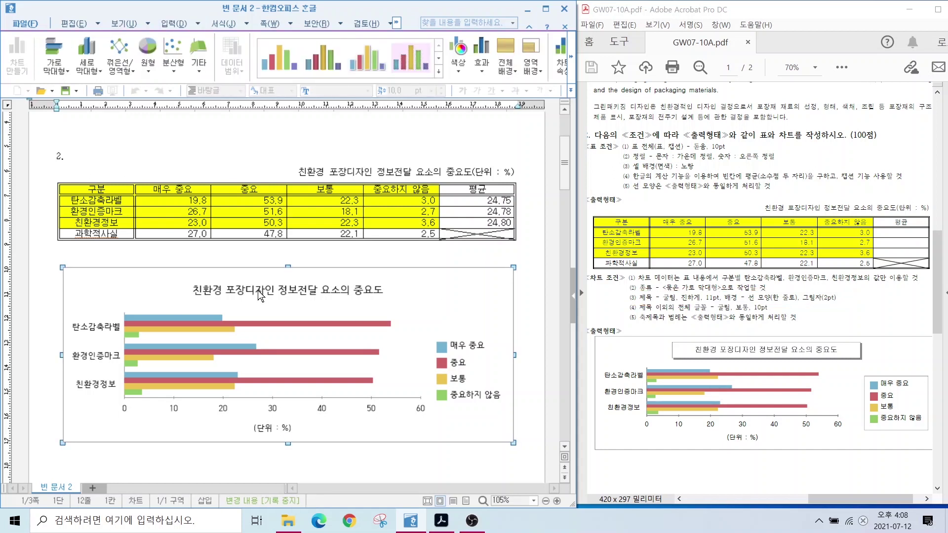
double_click(258, 290)
left_click_drag(210, 115, 301, 102)
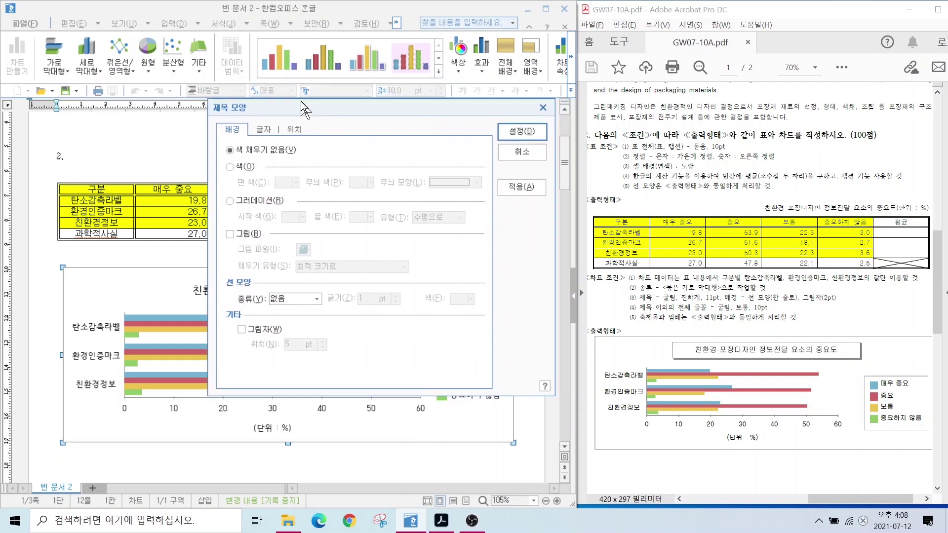
Set the chart title text to 굴림, 11 pt, bold.
left_click(262, 130)
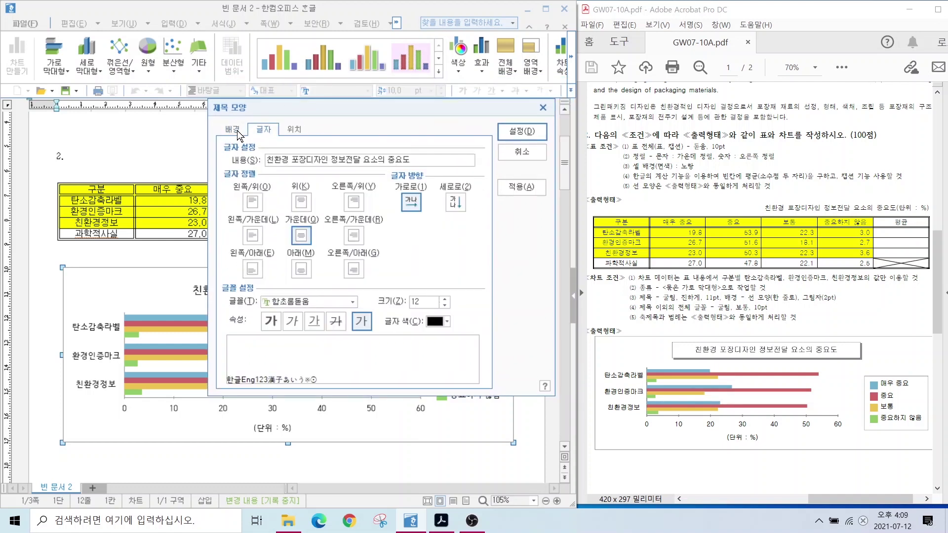
left_click(239, 134)
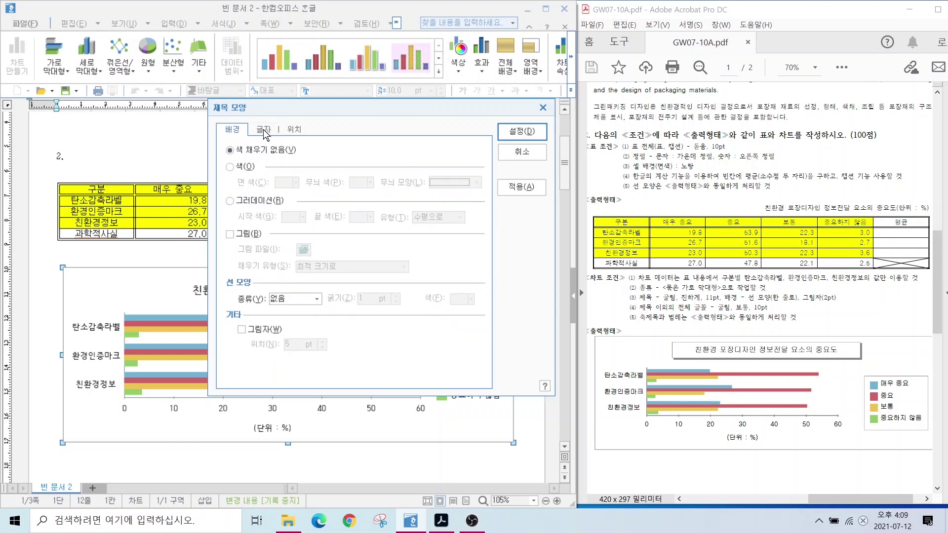
left_click(264, 130)
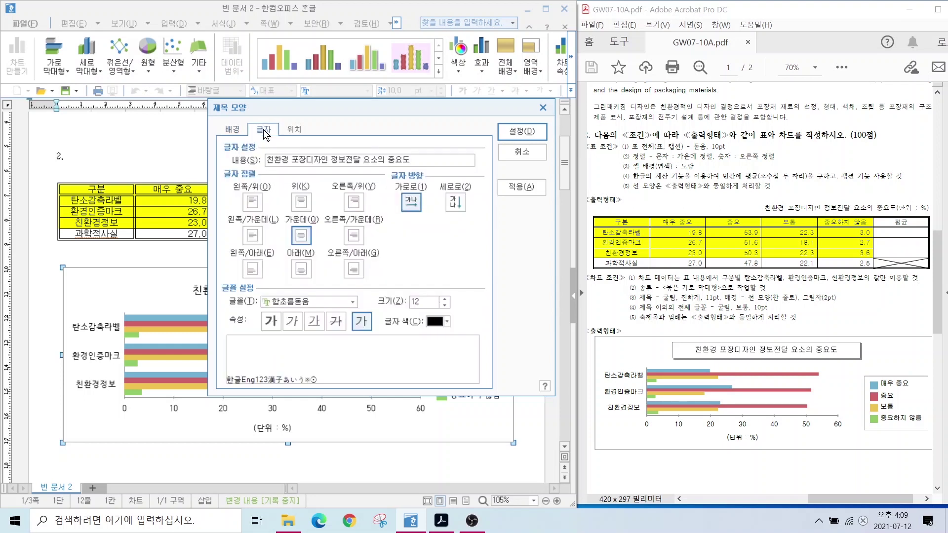
left_click(314, 302)
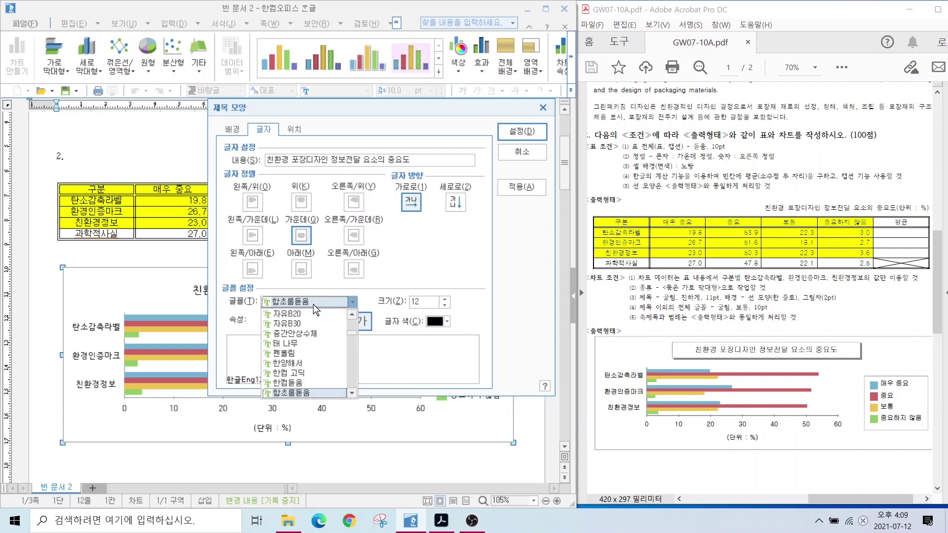
scroll(301, 346, "up", 10)
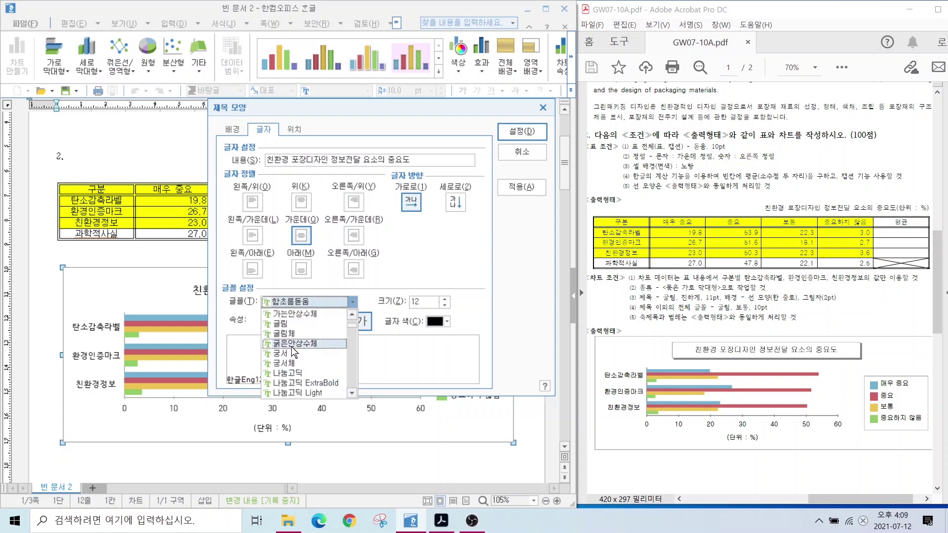
left_click(280, 324)
left_click(444, 305)
left_click(271, 321)
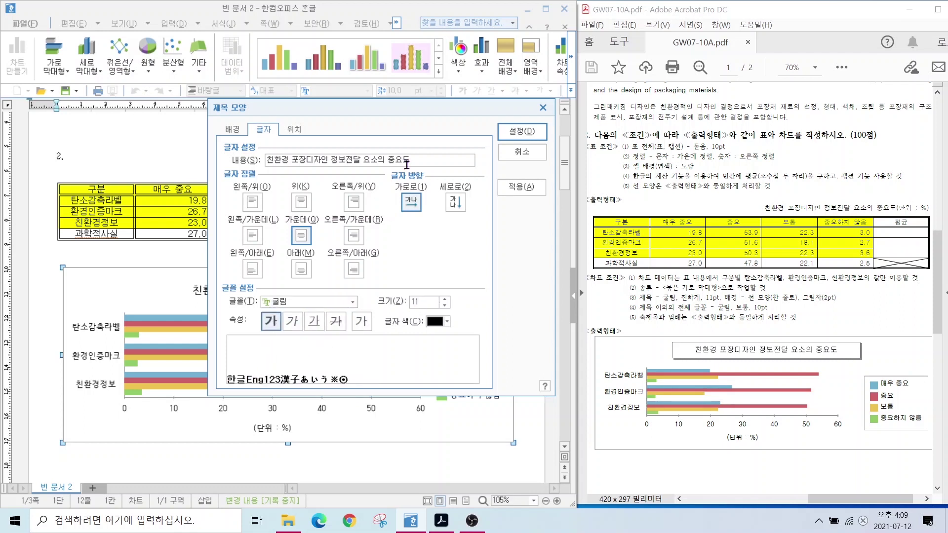
Frame the title with a single-line border and shadow, and apply the title formatting.
left_click(232, 130)
left_click(278, 299)
left_click(291, 318)
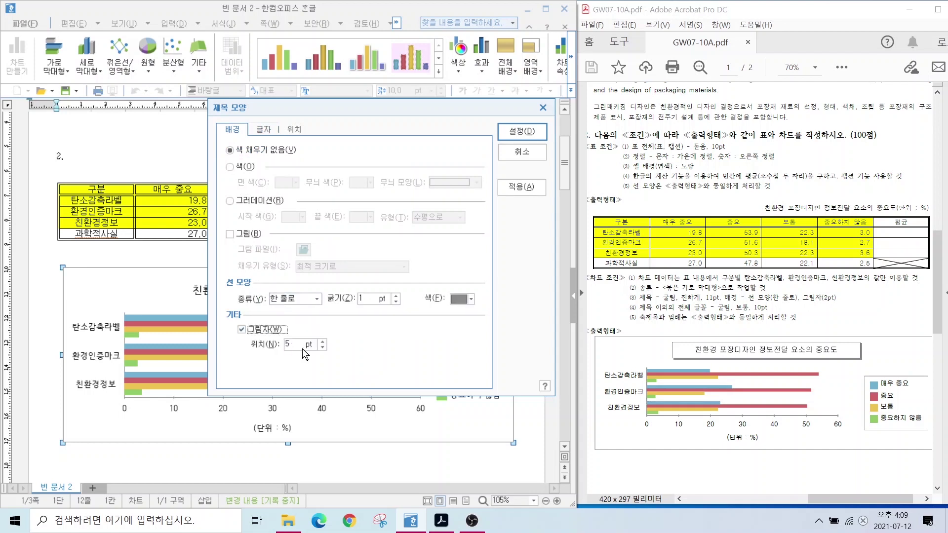
left_click(322, 348)
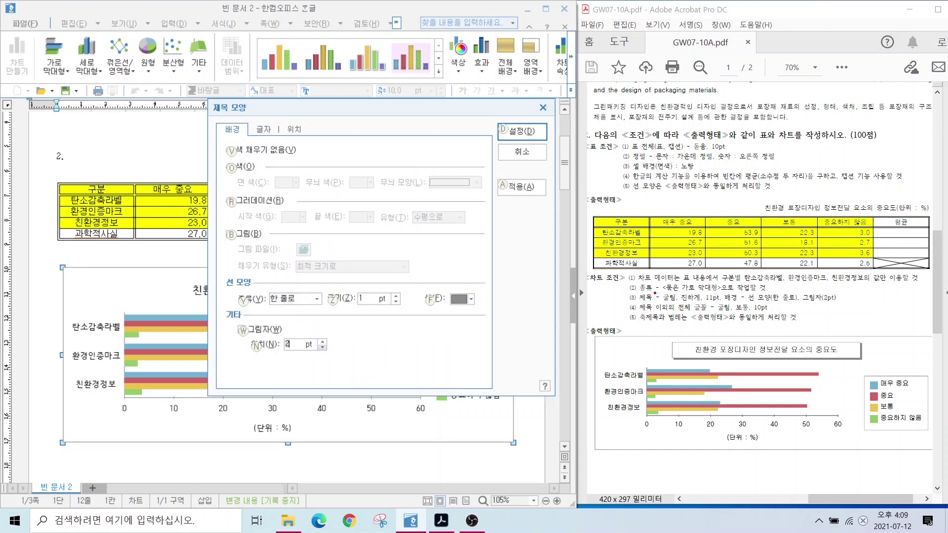
left_click_drag(643, 290, 843, 310)
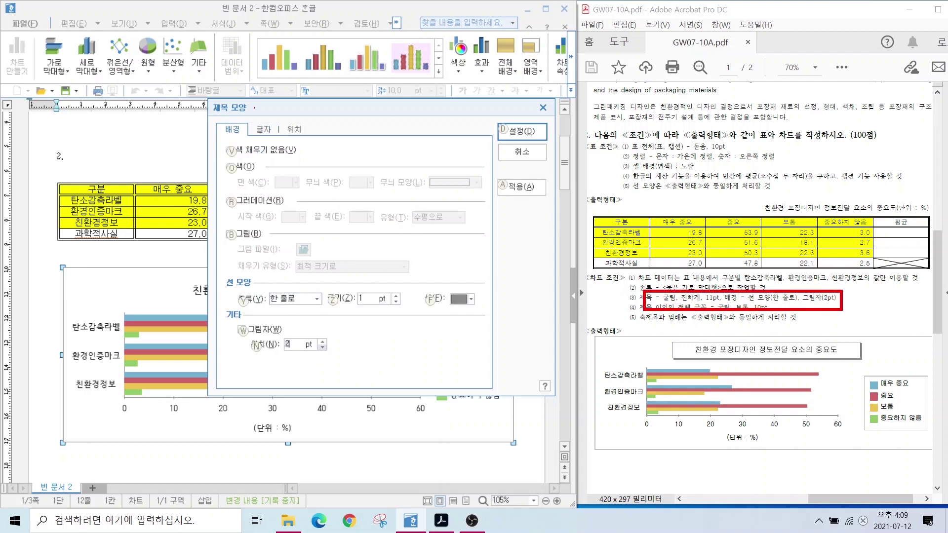
left_click_drag(225, 121, 213, 97)
left_click_drag(269, 123, 286, 97)
left_click_drag(505, 126, 529, 118)
key("Escape")
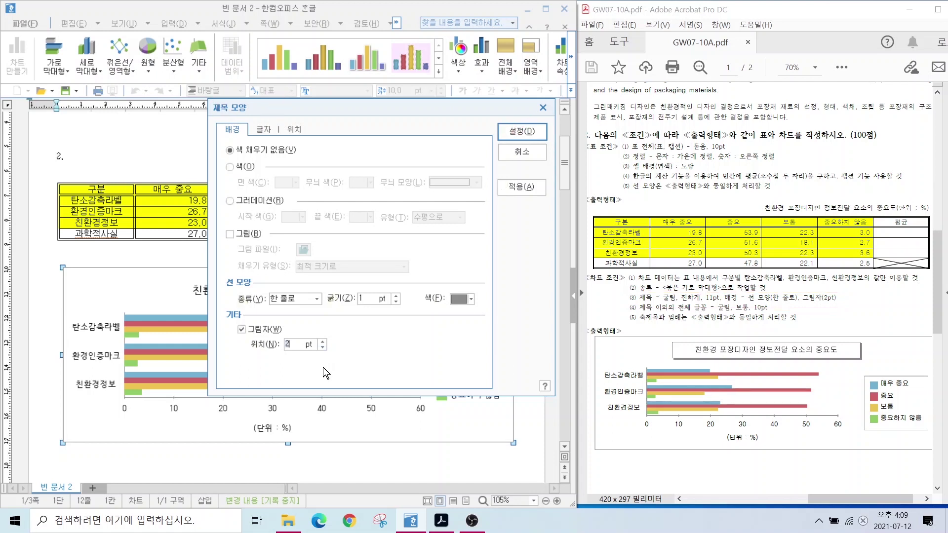
left_click(520, 130)
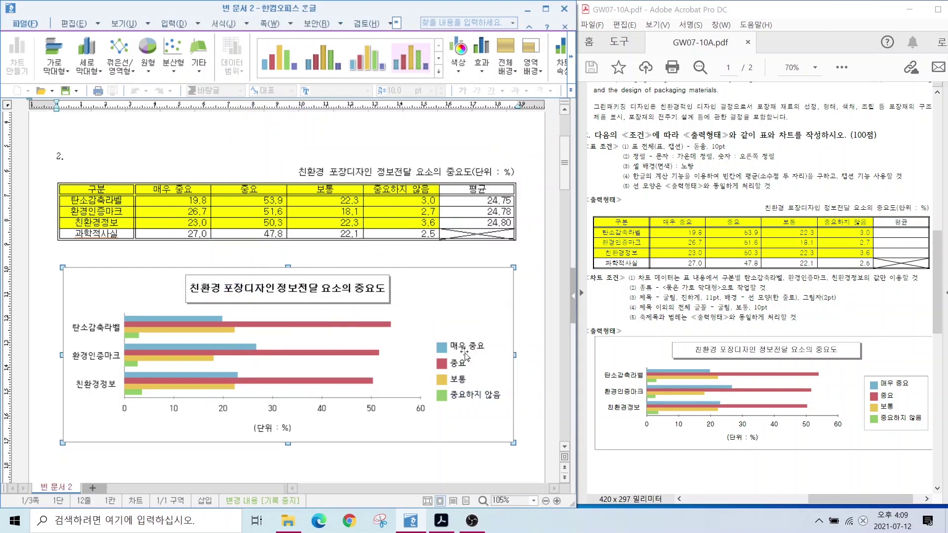
Change the category axis labels to the 굴림 font.
key("ctrl+2")
left_click_drag(639, 305, 801, 315)
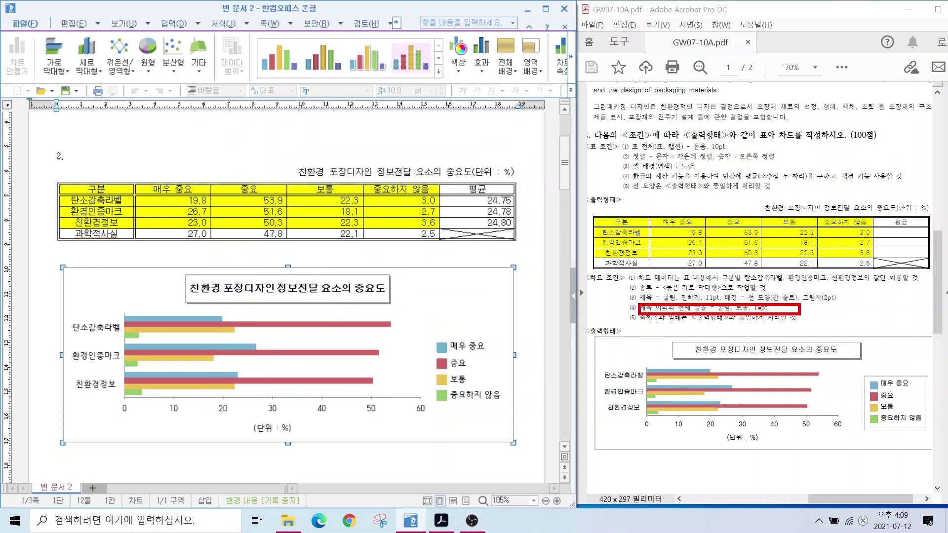
key("Escape")
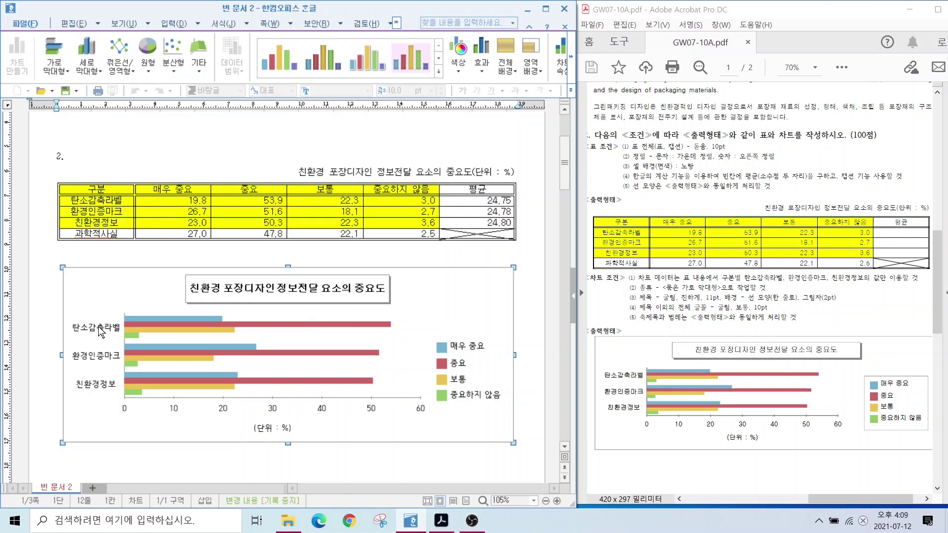
double_click(101, 332)
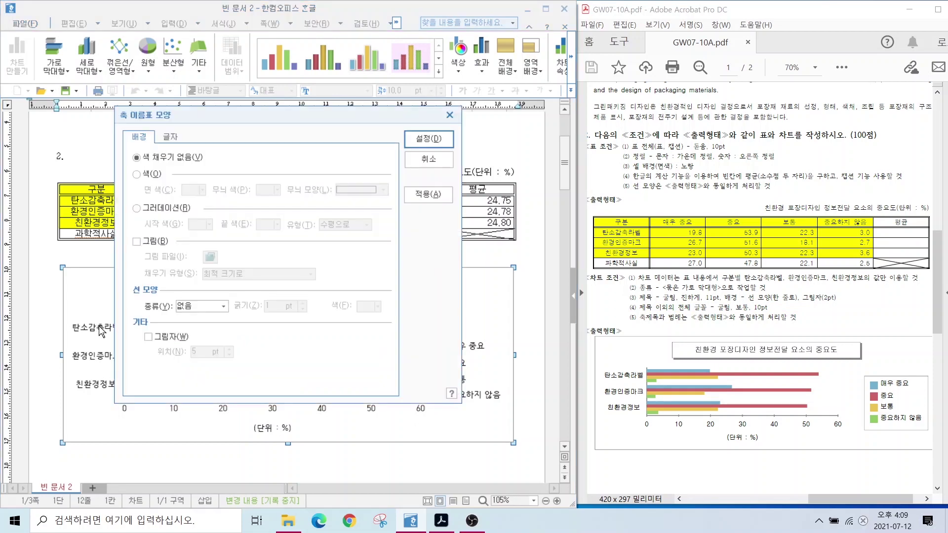
left_click(169, 138)
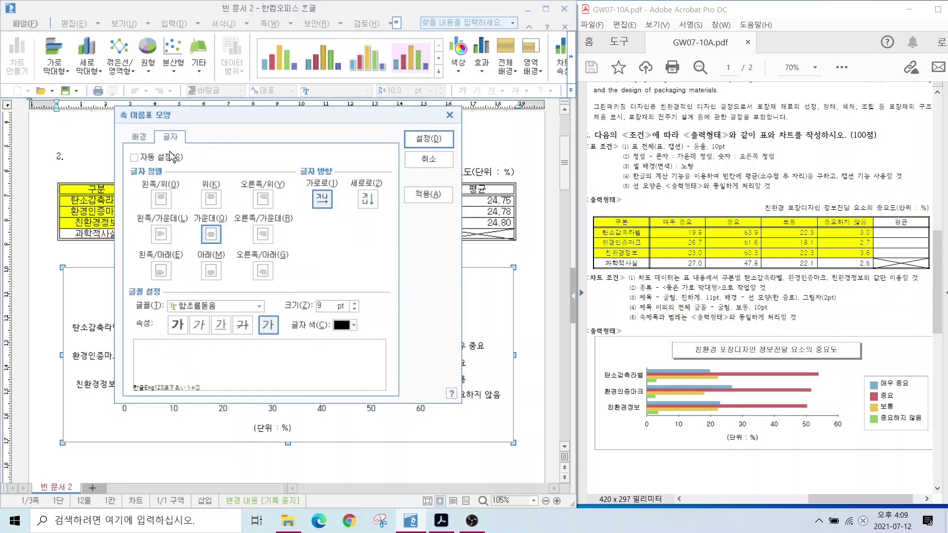
left_click(259, 306)
scroll(261, 322, "up", 15)
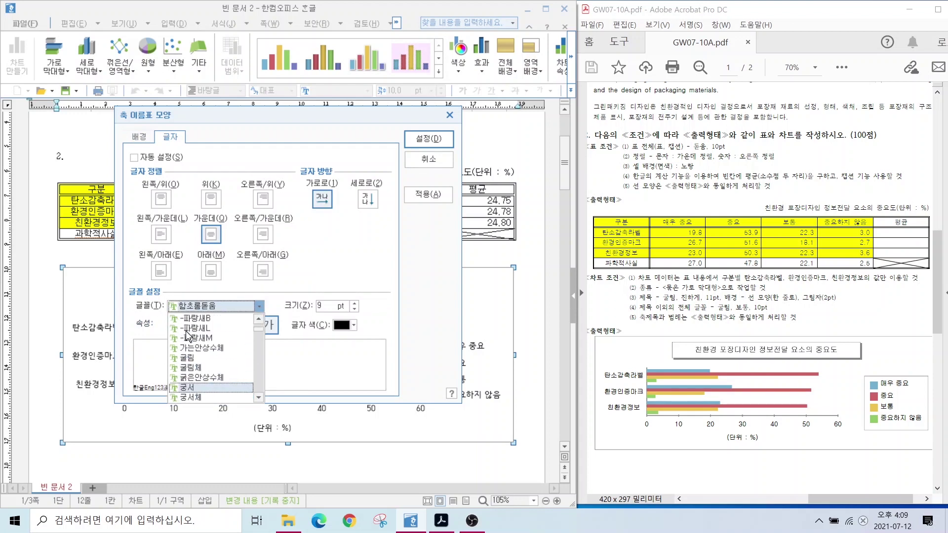
left_click(193, 327)
left_click(428, 138)
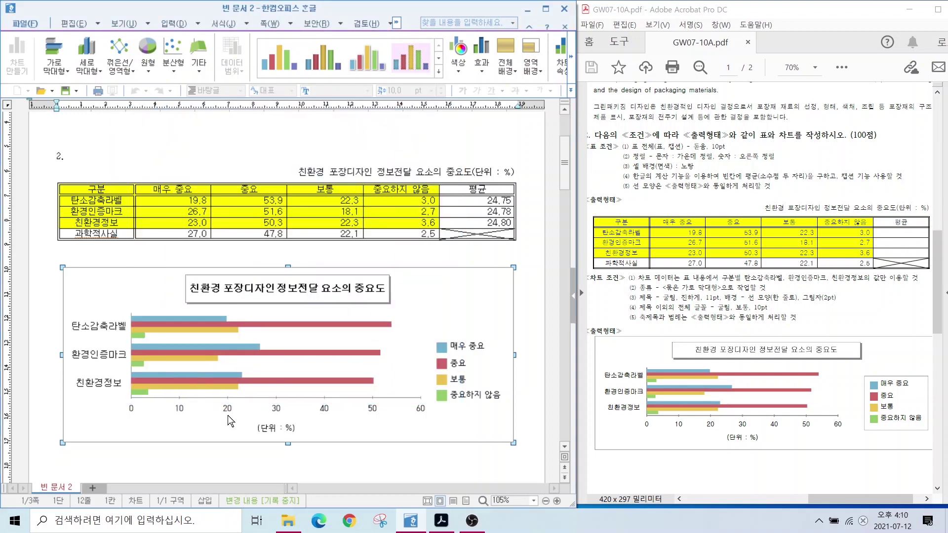
Change the (단위 : %) axis title font to 굴림.
double_click(274, 428)
left_click(259, 309)
scroll(198, 346, "up", 15)
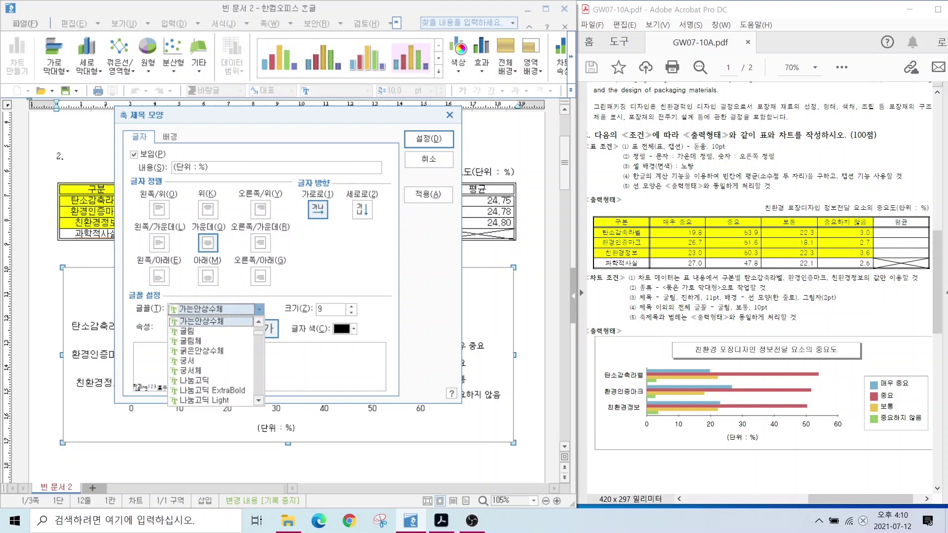
left_click(192, 334)
left_click(428, 138)
Set the value axis numbers in 굴림.
double_click(275, 412)
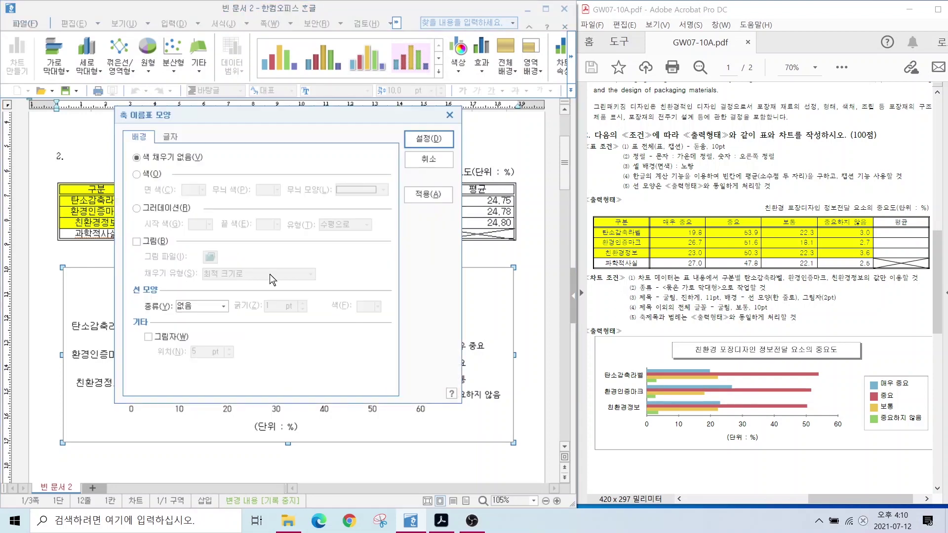
left_click(170, 138)
left_click(214, 306)
left_click(193, 333)
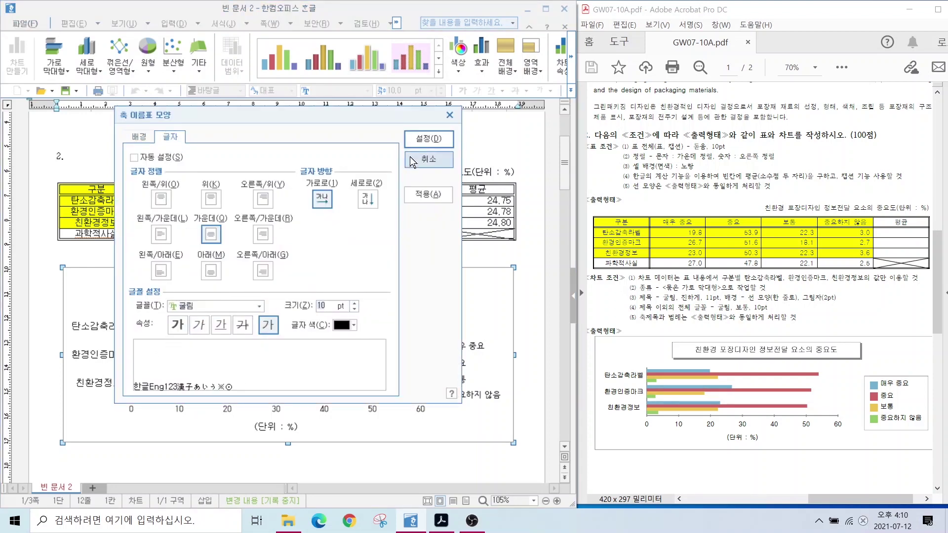
left_click(429, 139)
Switch the legend text to 굴림.
left_click(473, 353)
double_click(473, 352)
left_click(170, 137)
left_click(259, 309)
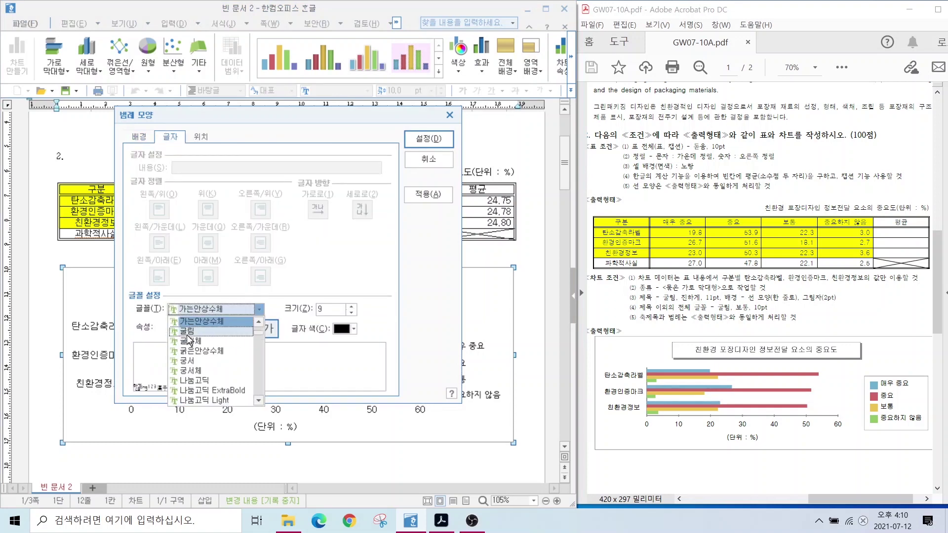
left_click(193, 334)
left_click(414, 195)
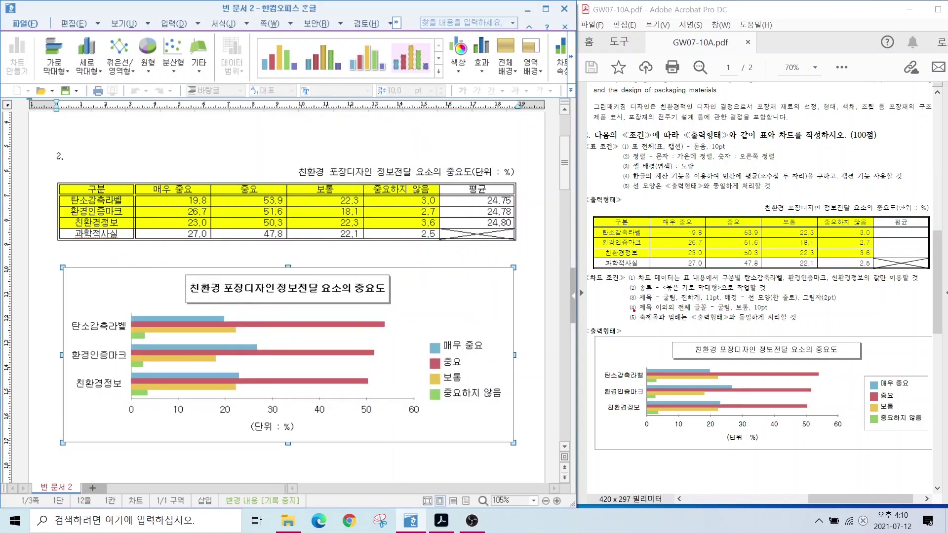
Give the chart legend a 한 줄로 single-line border box and leave chart editing.
left_click_drag(633, 310, 813, 328)
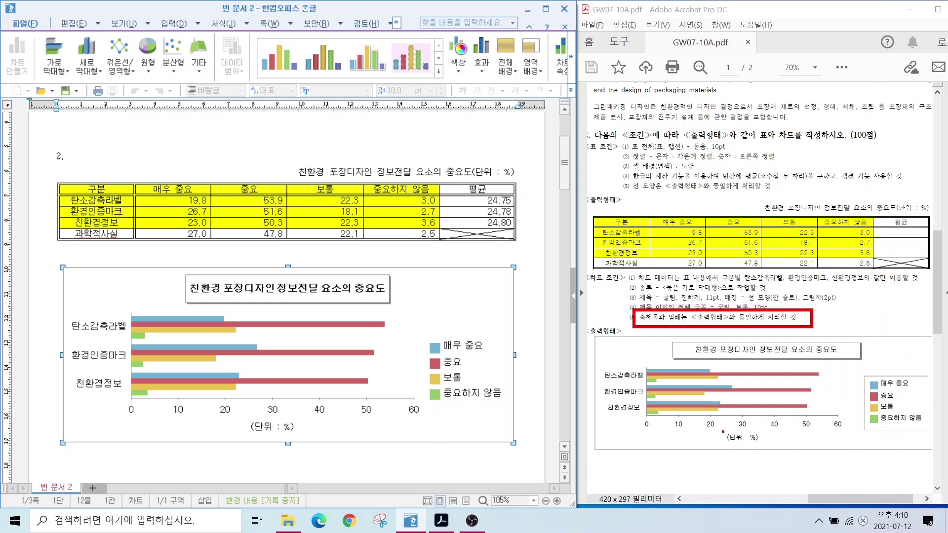
left_click_drag(723, 432, 780, 448)
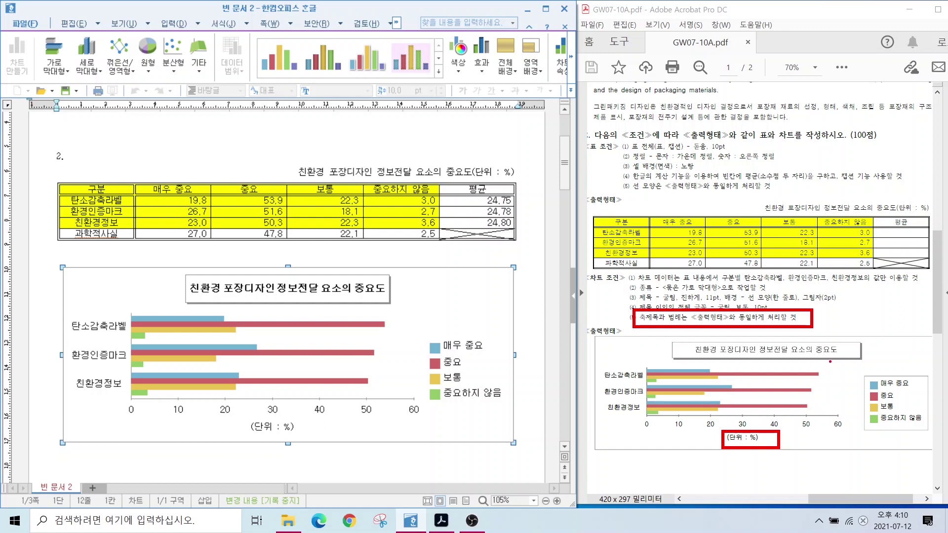
left_click_drag(880, 376, 851, 339)
key("Escape")
left_click(461, 346)
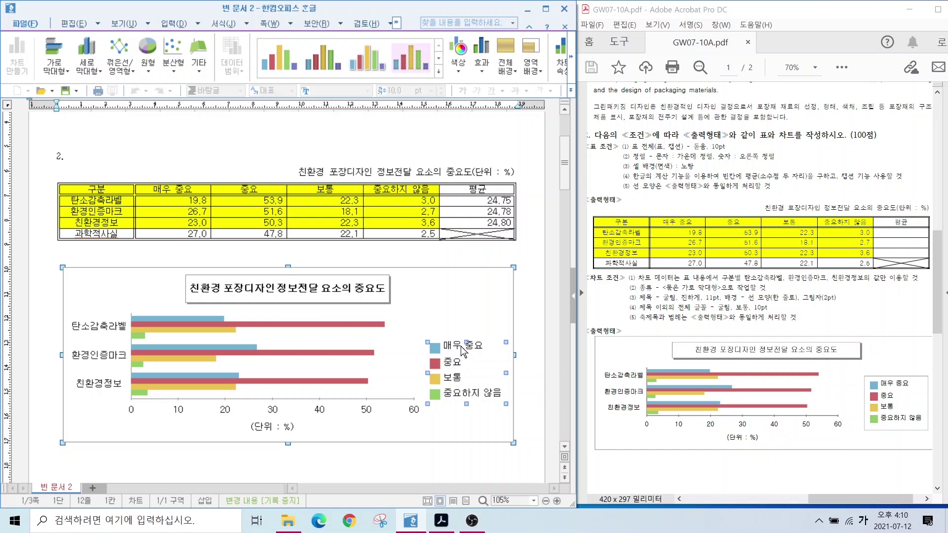
double_click(460, 345)
left_click(171, 136)
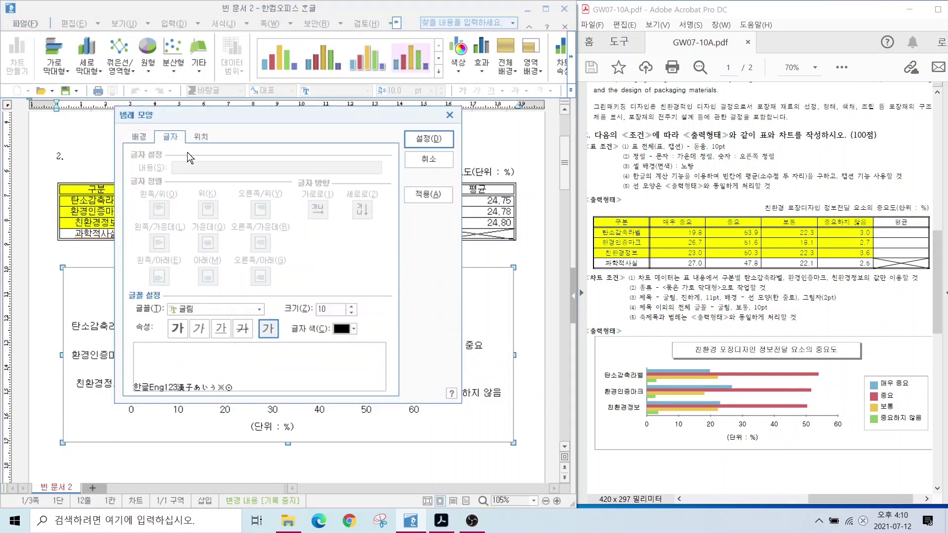
left_click(140, 137)
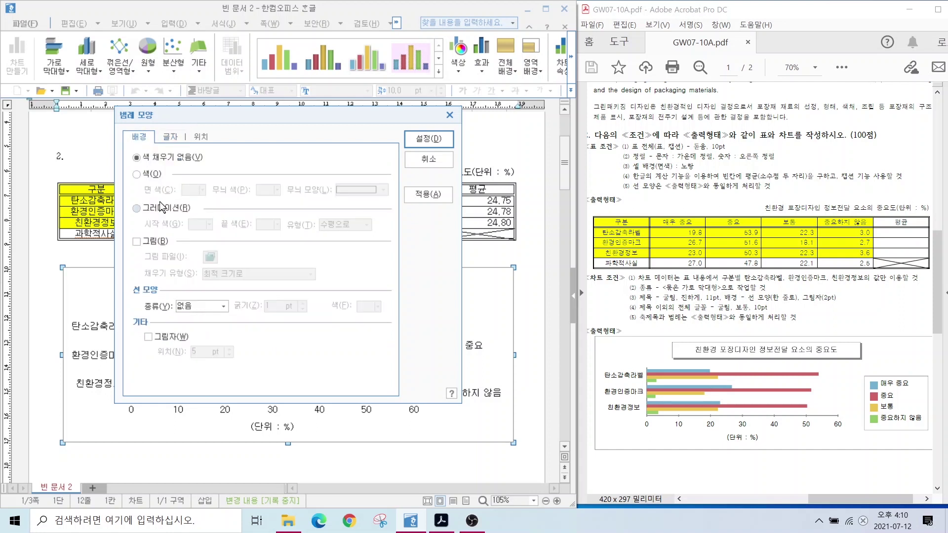
left_click(199, 306)
left_click(190, 326)
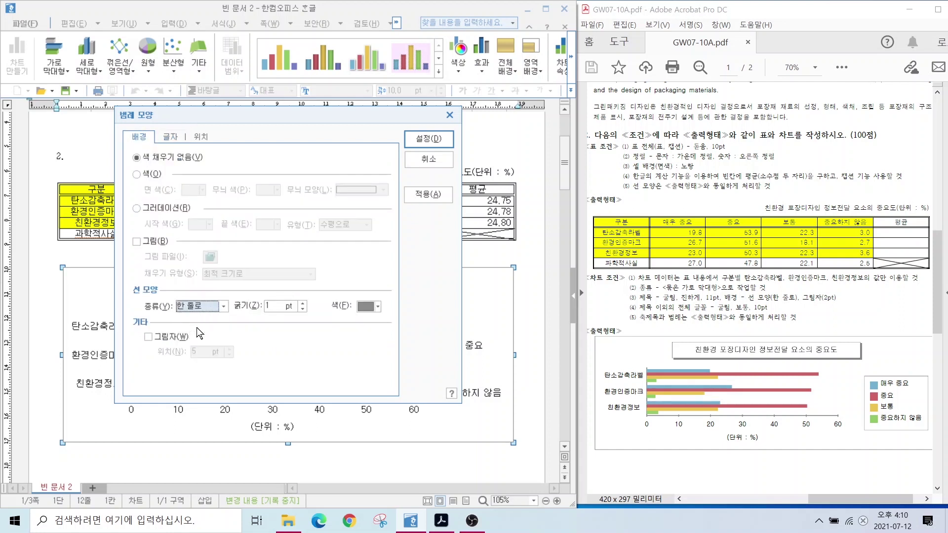
left_click(416, 145)
key("Escape")
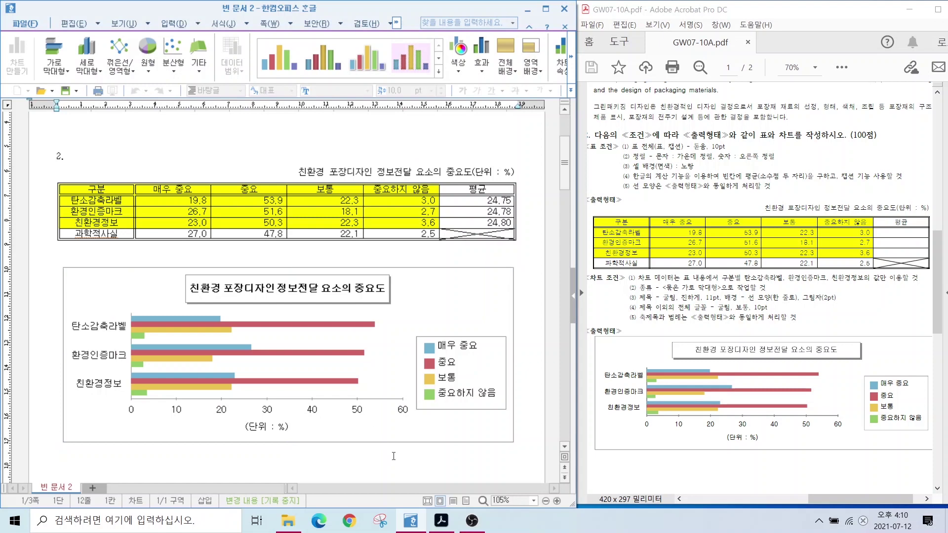
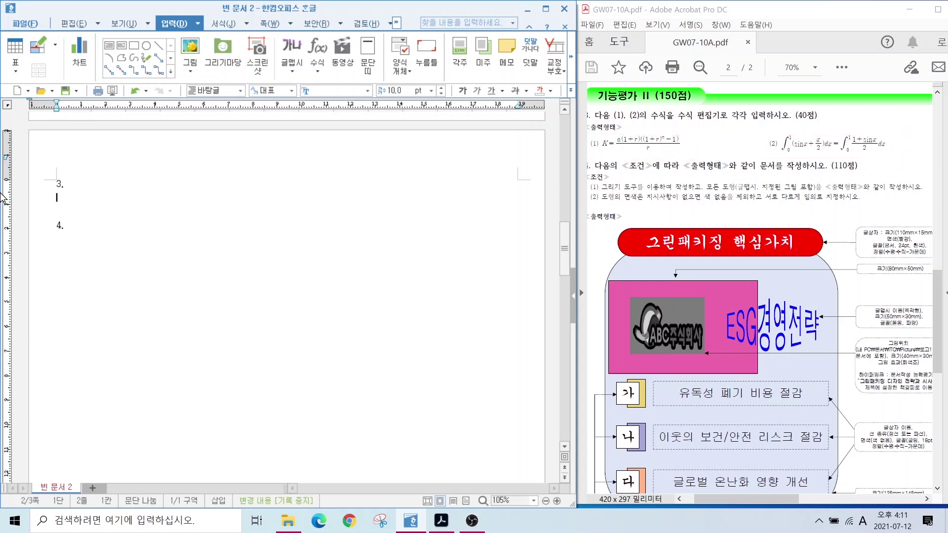
Enter the labels (1) and (2) on two lines beneath question 3.
type("(1)")
key("Return")
type("(2)")
Start the equation K = a fraction whose numerator is a(1+r)(1+r)^n−1.
left_click(314, 48)
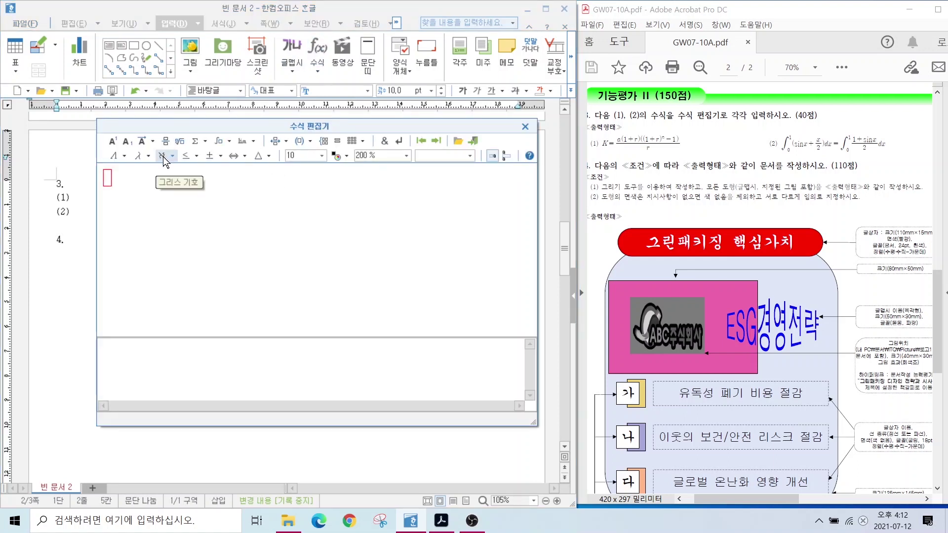
type("K")
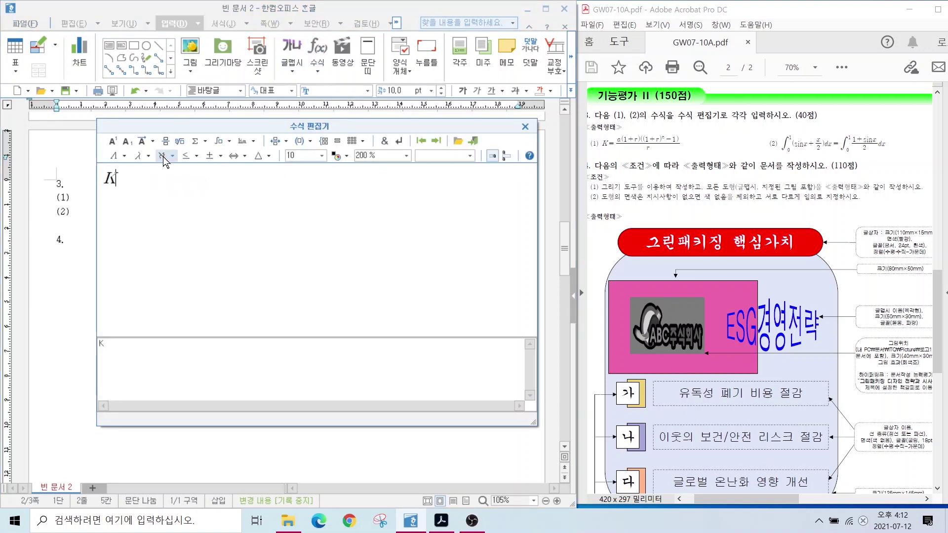
type("=")
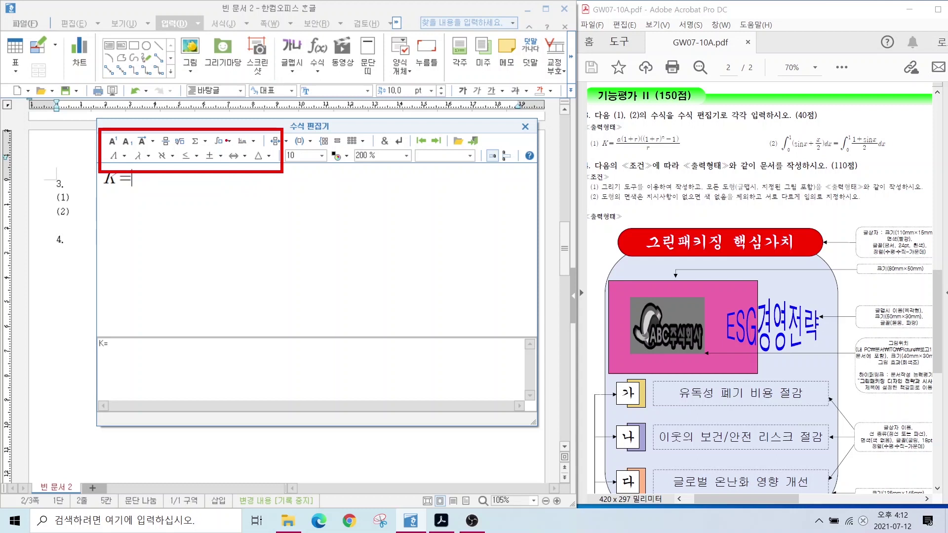
left_click(166, 142)
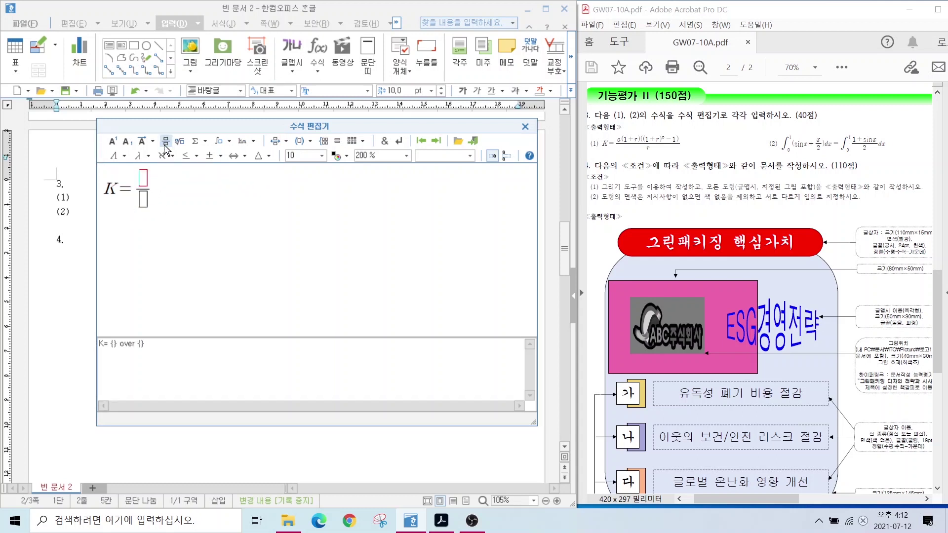
type("a(")
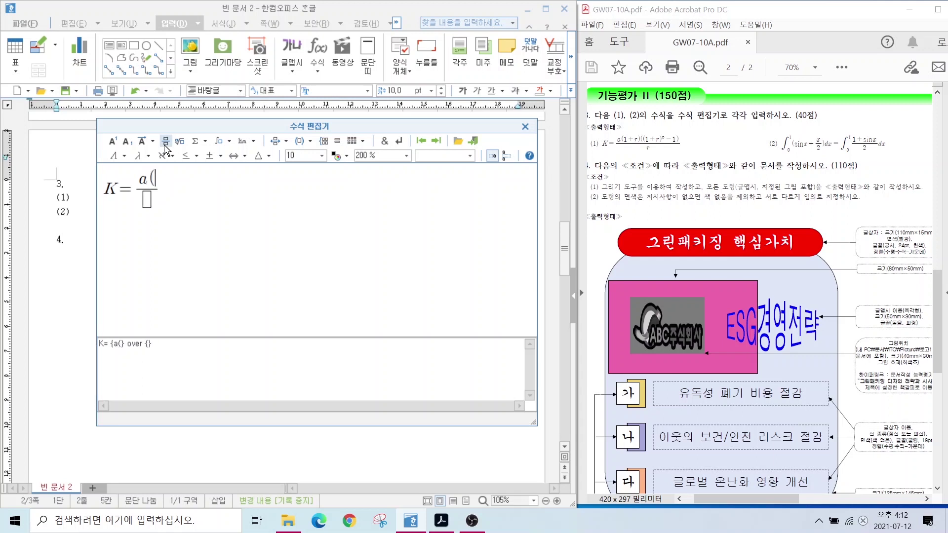
type("1+")
type("r)")
type("(1+r)")
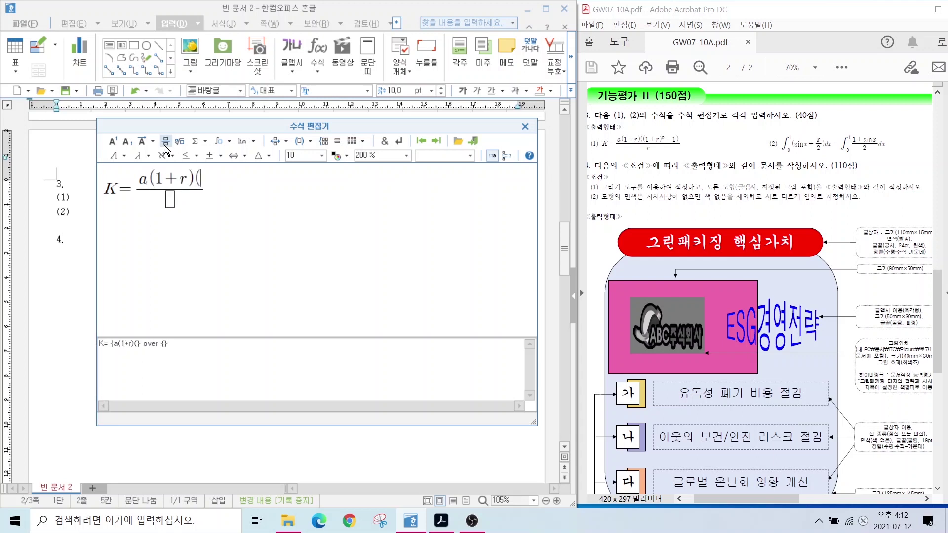
left_click(113, 142)
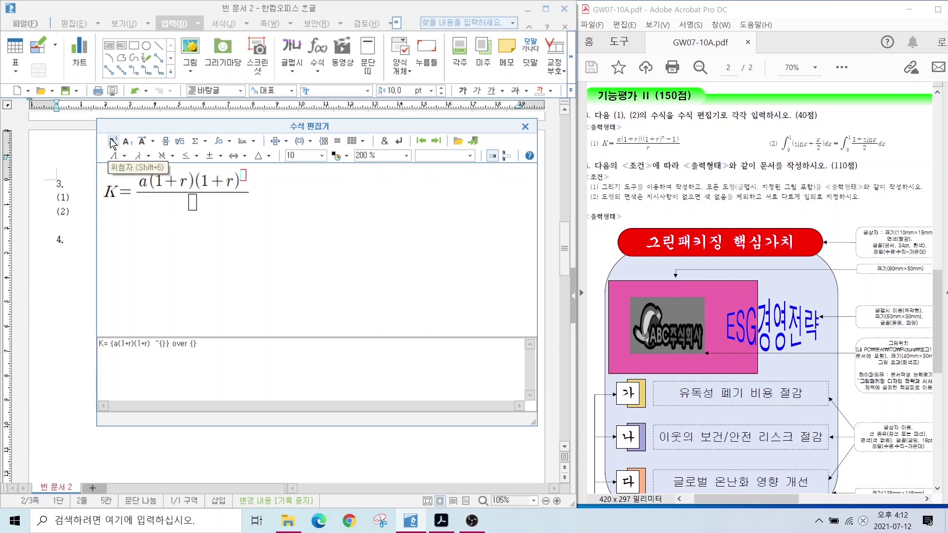
type("n")
key("Right")
type("-1)")
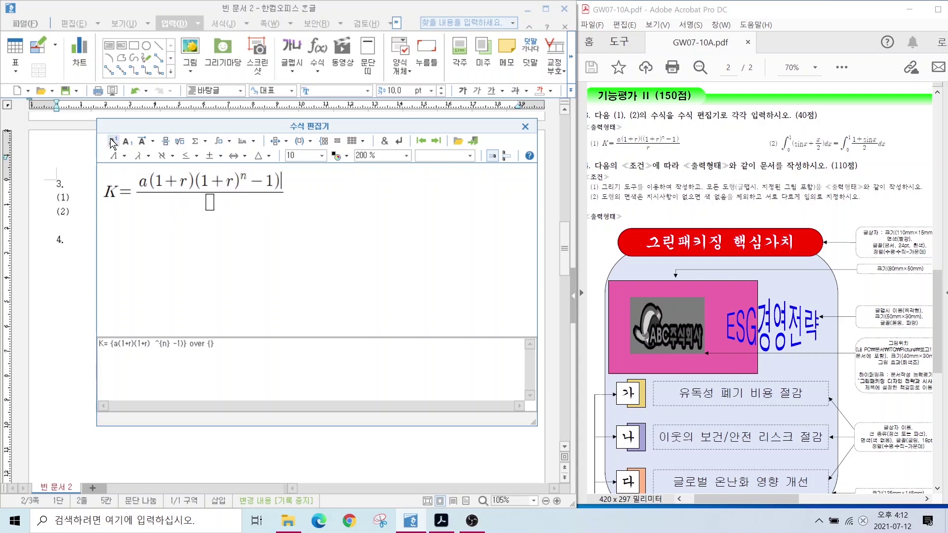
Add the missing parenthesis, put r in the denominator, and insert the formula after (1).
left_click(200, 183)
type("(")
key("Tab")
type("r")
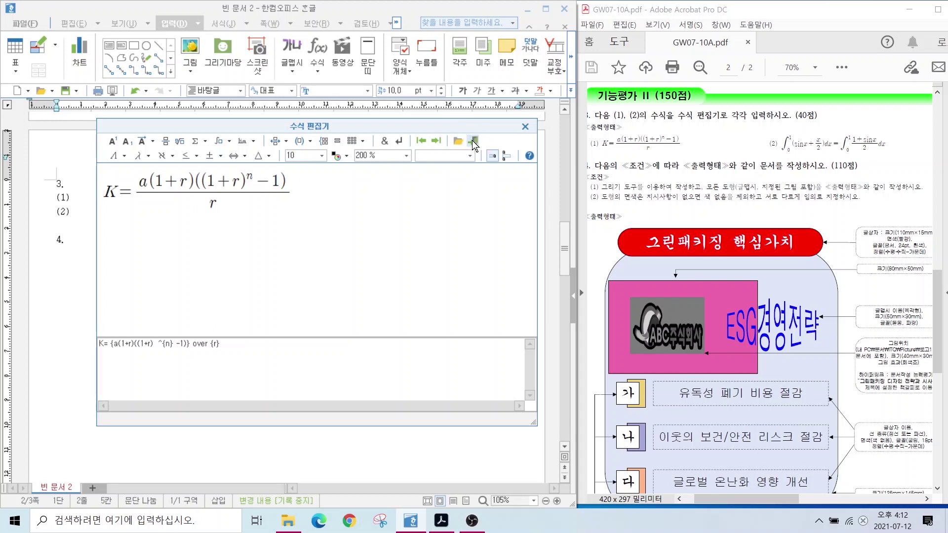
left_click(474, 144)
Reopen the inserted formula to check it, then place the cursor after (2).
right_click(122, 211)
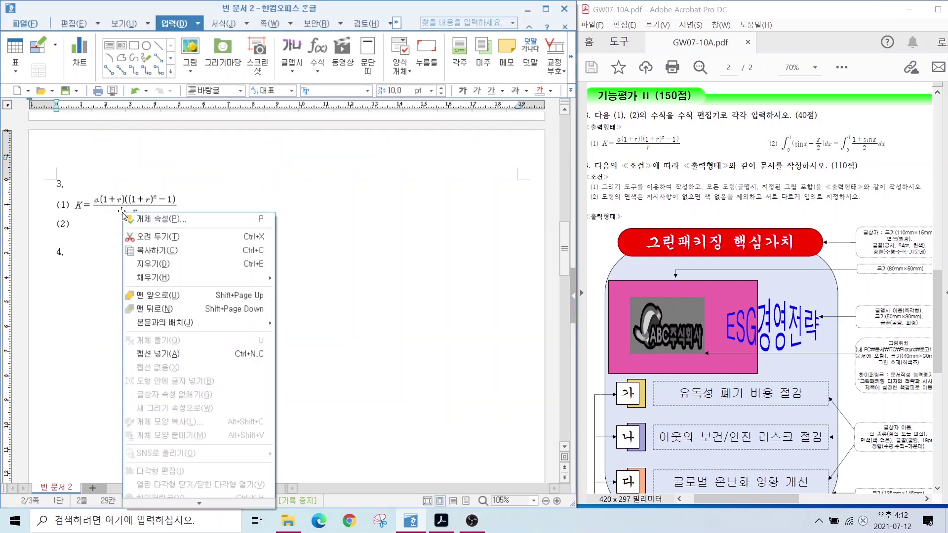
left_click(215, 192)
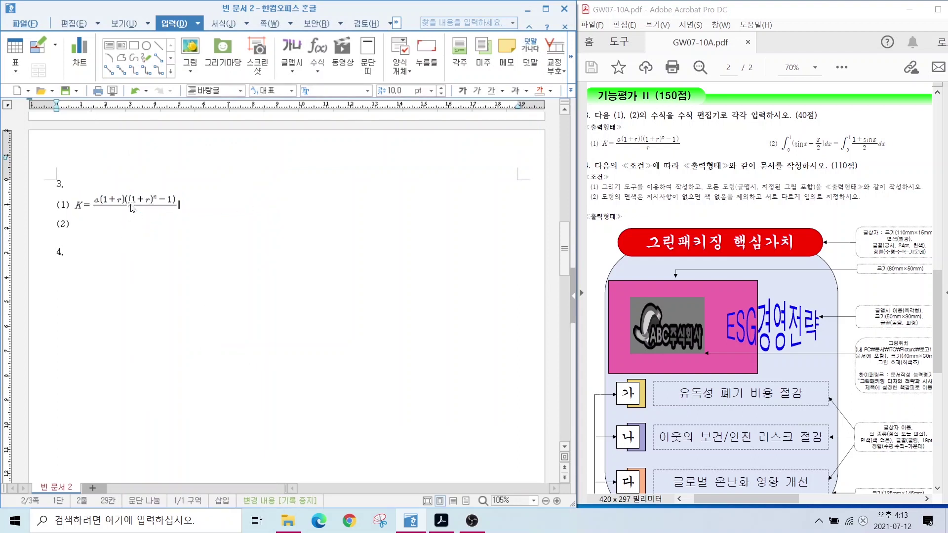
double_click(132, 208)
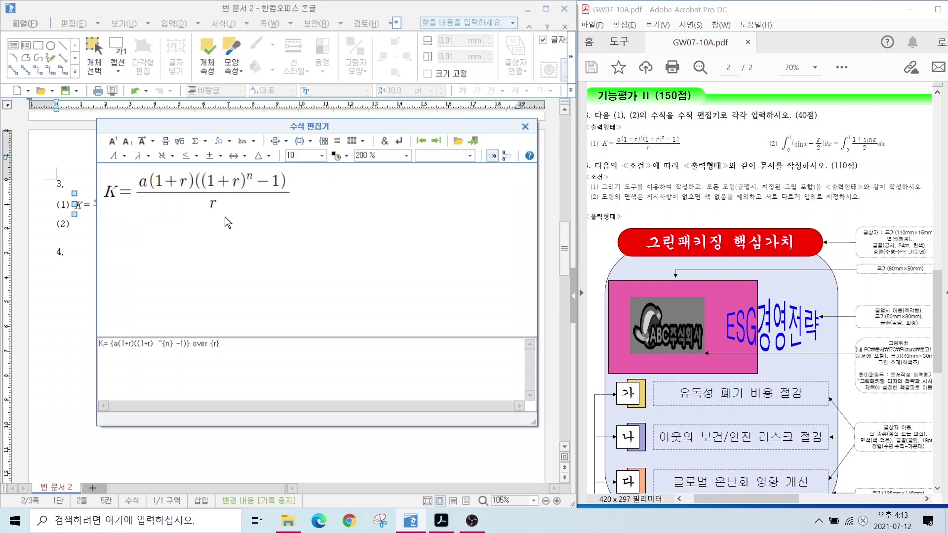
left_click(525, 126)
left_click(100, 227)
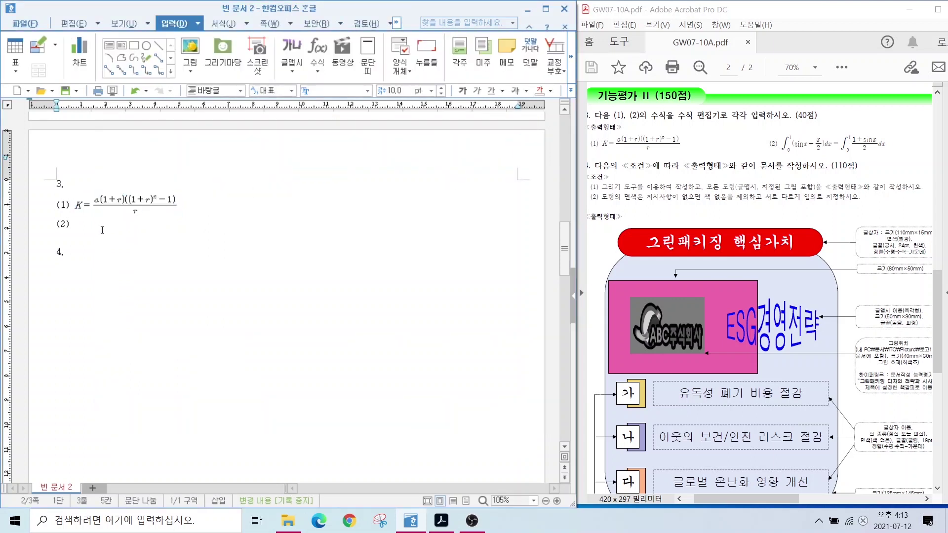
Build the left side ∫₀¹(sinx + x/2)dx = in the equation editor.
left_click(317, 54)
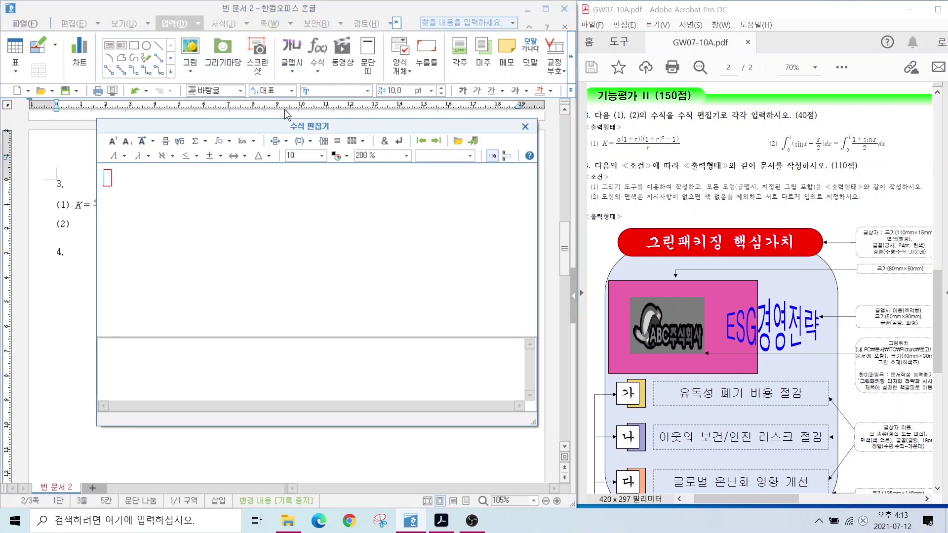
left_click(229, 141)
left_click(223, 160)
type("0} ^{")
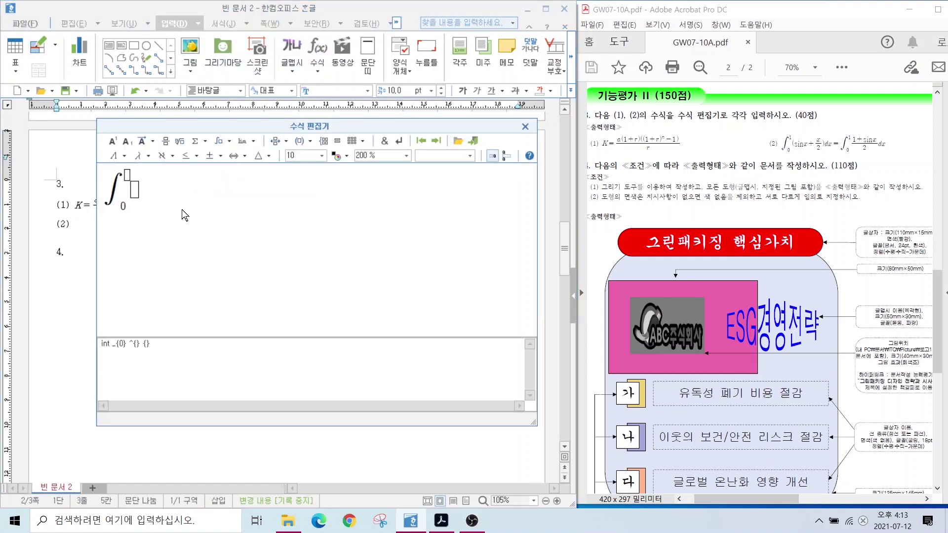
type("1")
left_click(137, 197)
type("(sinx")
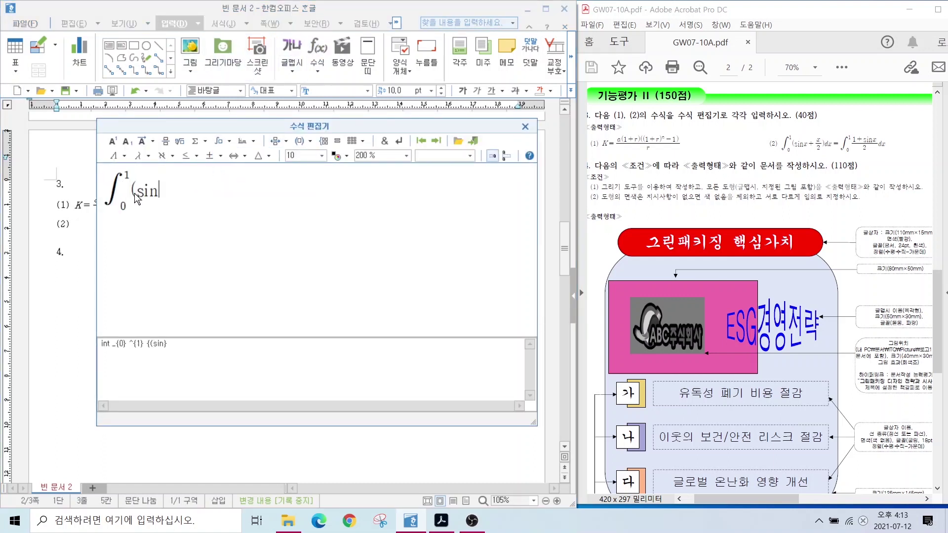
type("+")
left_click(166, 141)
type("x")
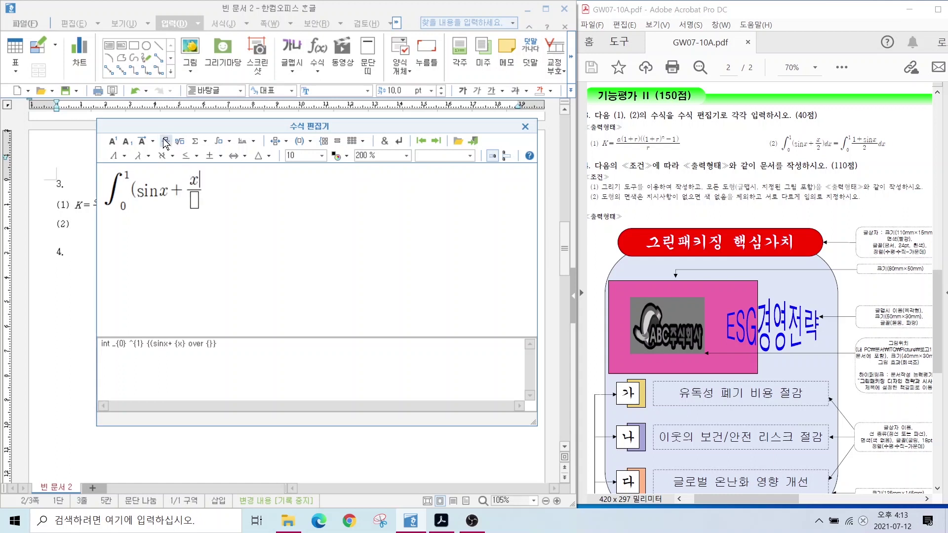
key("Tab")
type("2")
key("Tab")
type(")dx=")
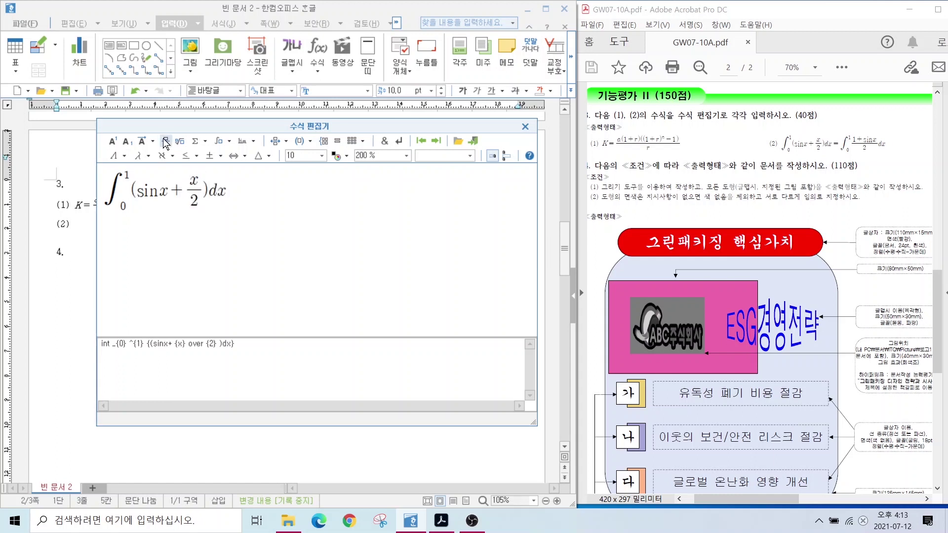
Add the right side ∫₀¹(1+sinx)/2 dx and insert the equation after (2).
left_click(225, 141)
type("0} ^{} {")
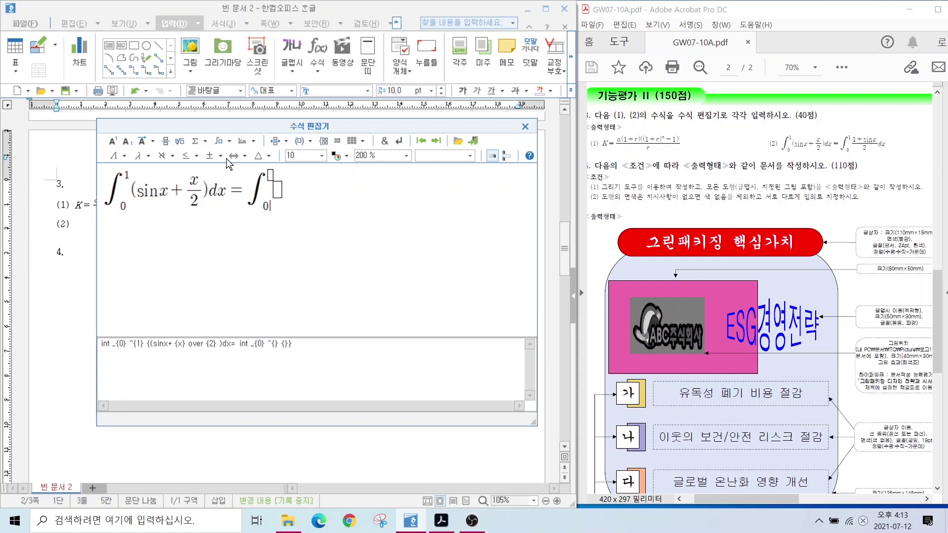
type("1")
left_click(279, 192)
left_click(166, 143)
type("1+sinx")
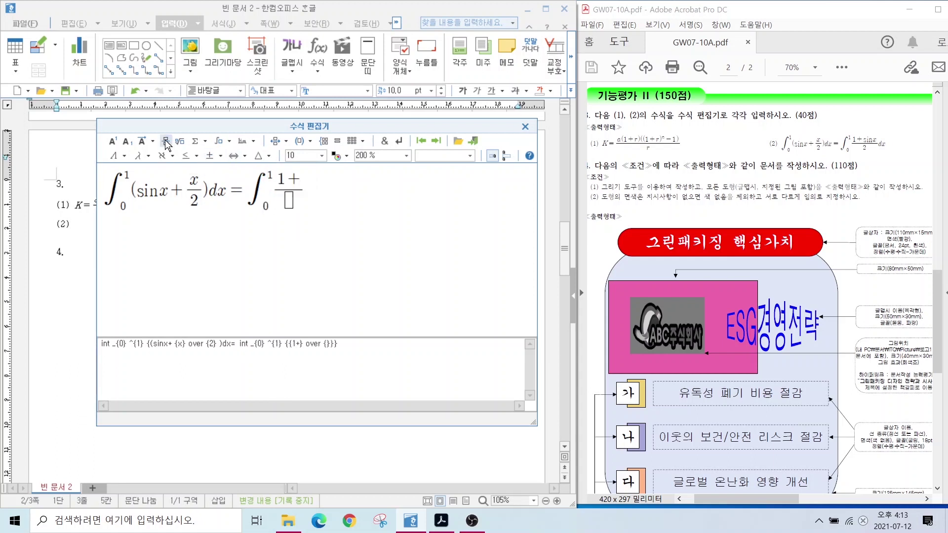
key("Tab")
type("2")
key("Tab")
type("dx")
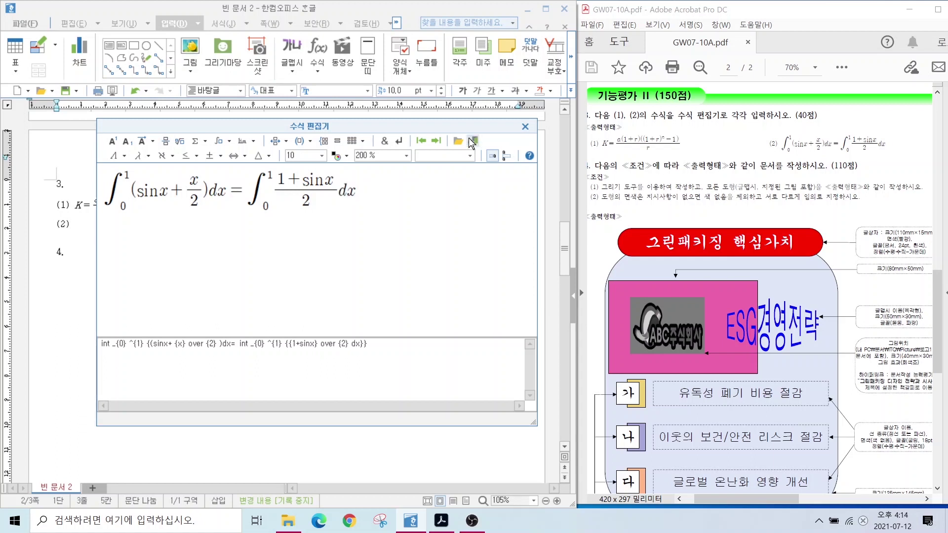
left_click(473, 141)
scroll(739, 346, "down", 3)
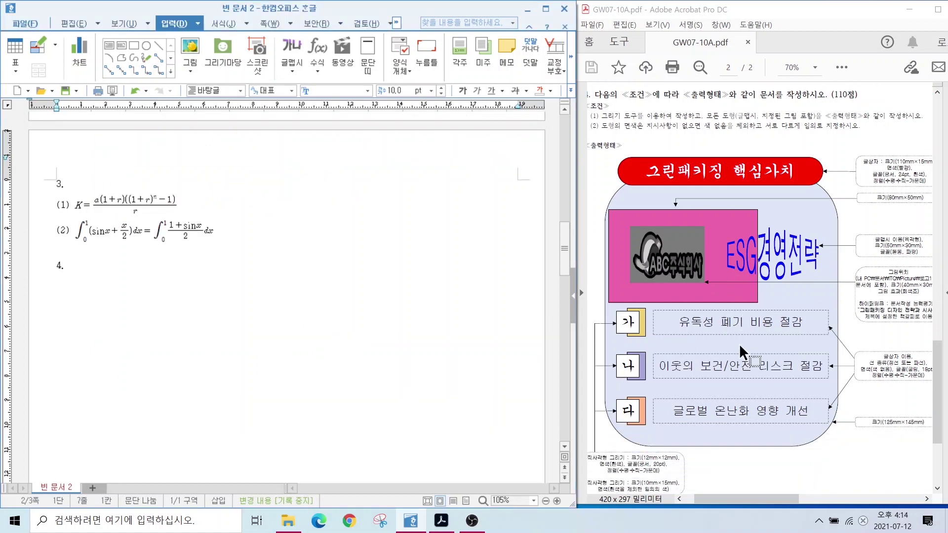
scroll(68, 297, "down", 3)
left_click(585, 155)
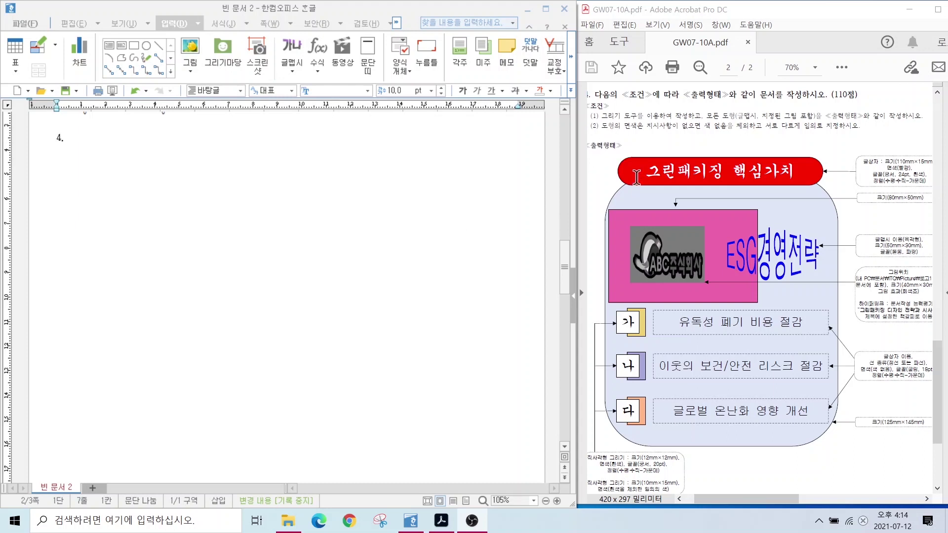
left_click(647, 126)
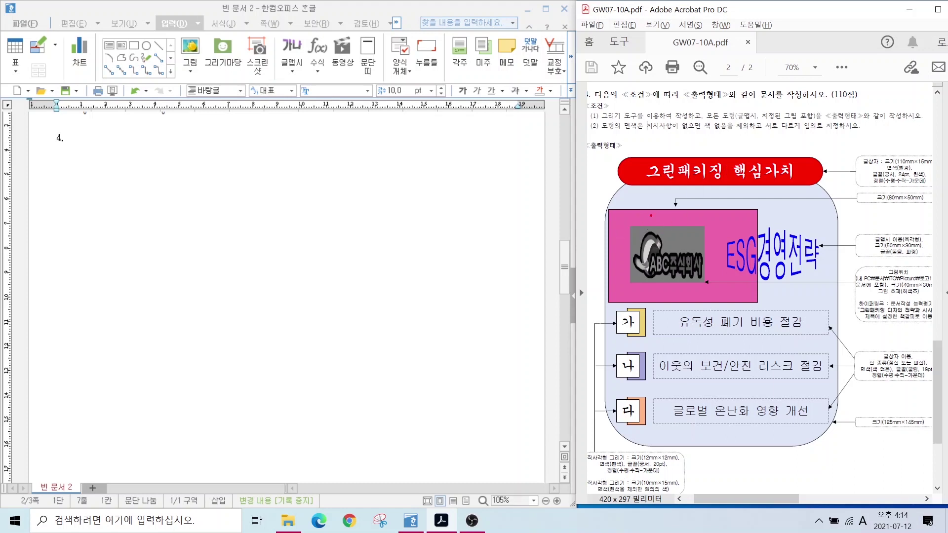
left_click_drag(629, 199, 595, 180)
left_click_drag(624, 244, 565, 259)
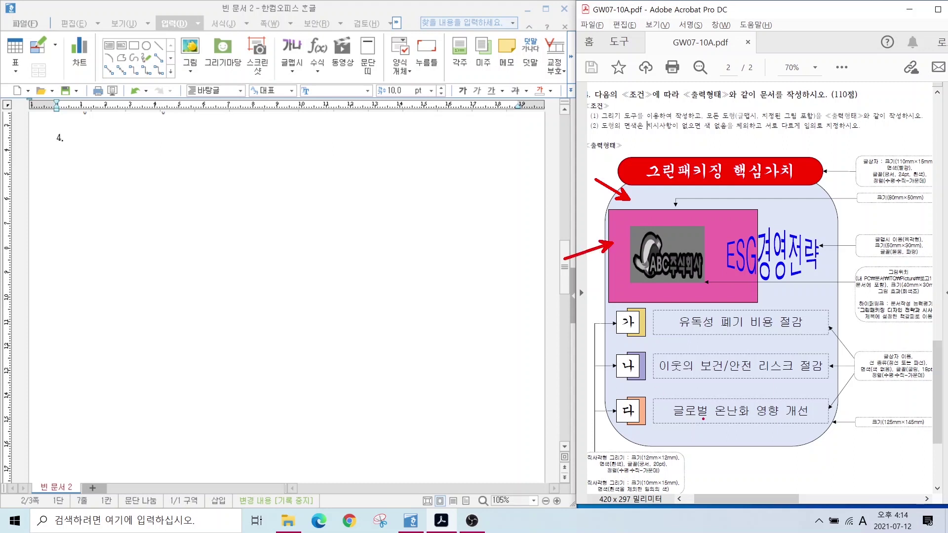
key("Escape")
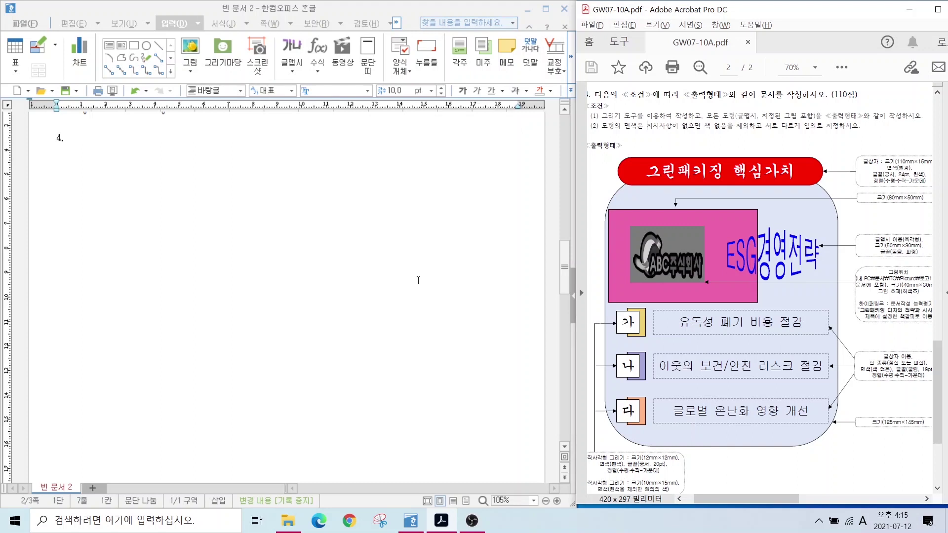
left_click(165, 22)
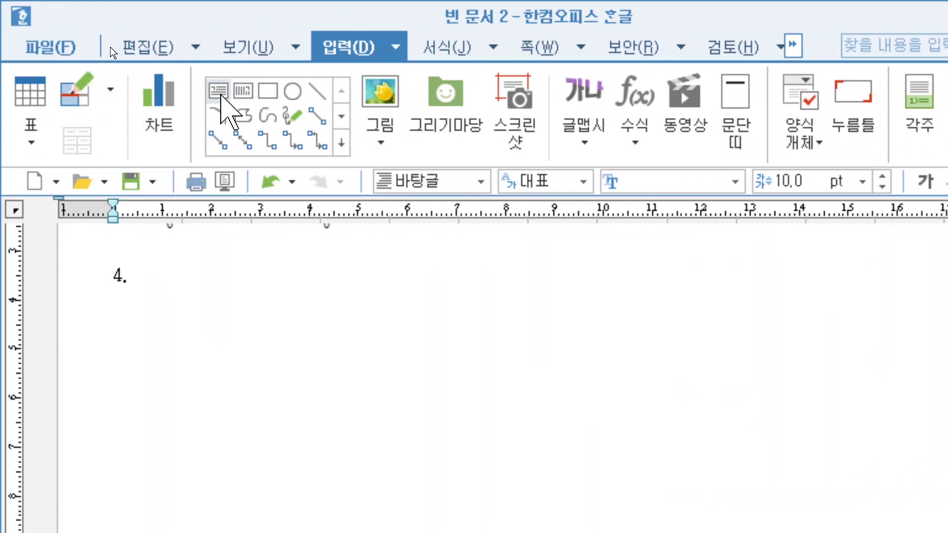
Draw a rectangle of about 96.82 × 81.99 mm below the 4. label.
left_click(221, 95)
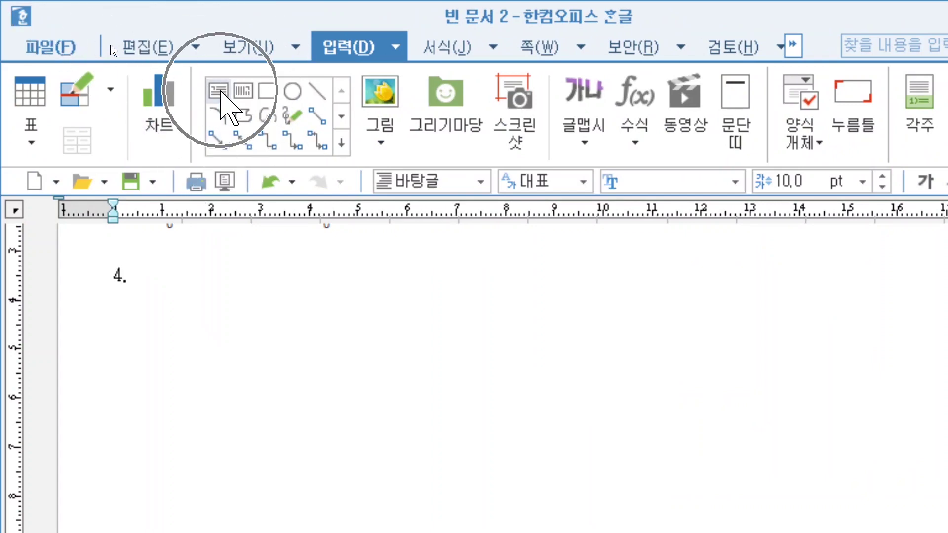
left_click(271, 98)
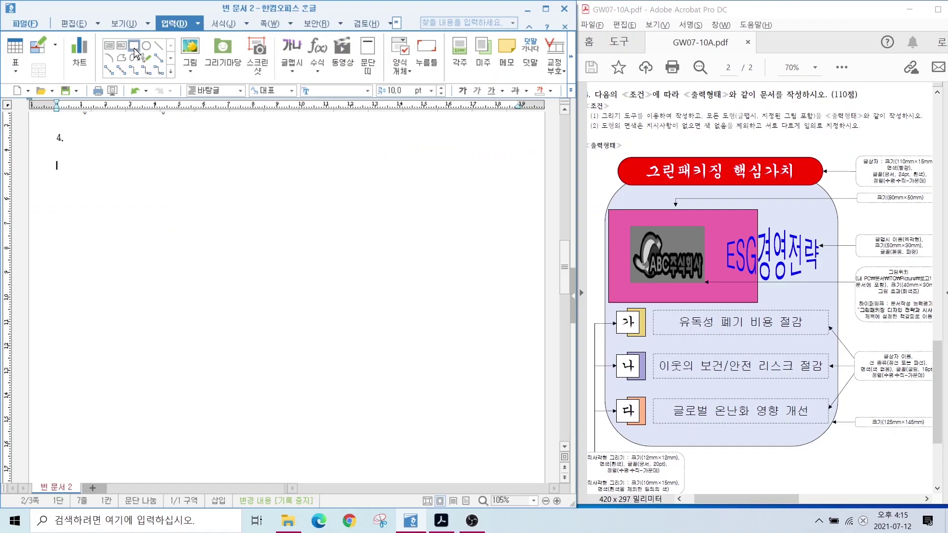
mouse_move(130, 182)
left_mouse_down()
mouse_move(302, 303)
mouse_move(368, 384)
left_mouse_up()
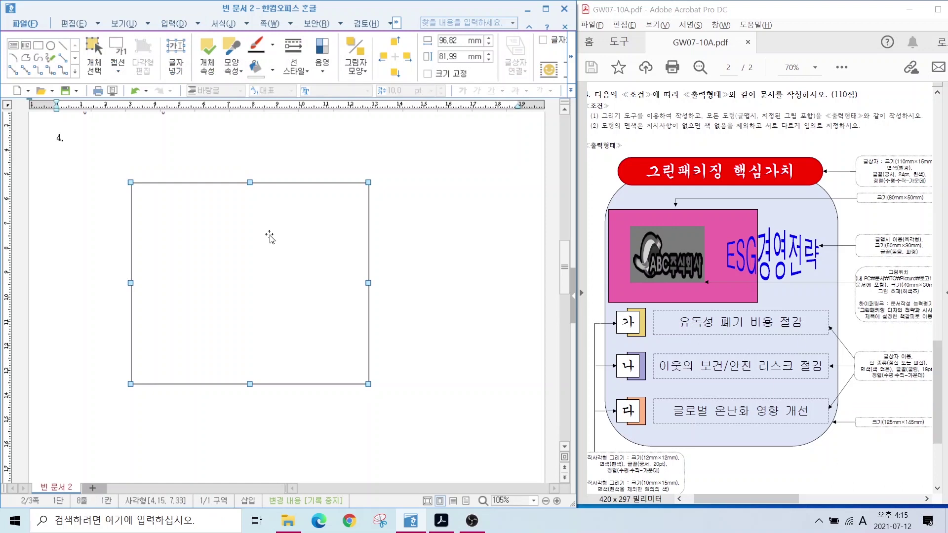
Make the rectangle a size-locked 125 × 145 mm with rounded corners and light green fill.
double_click(234, 272)
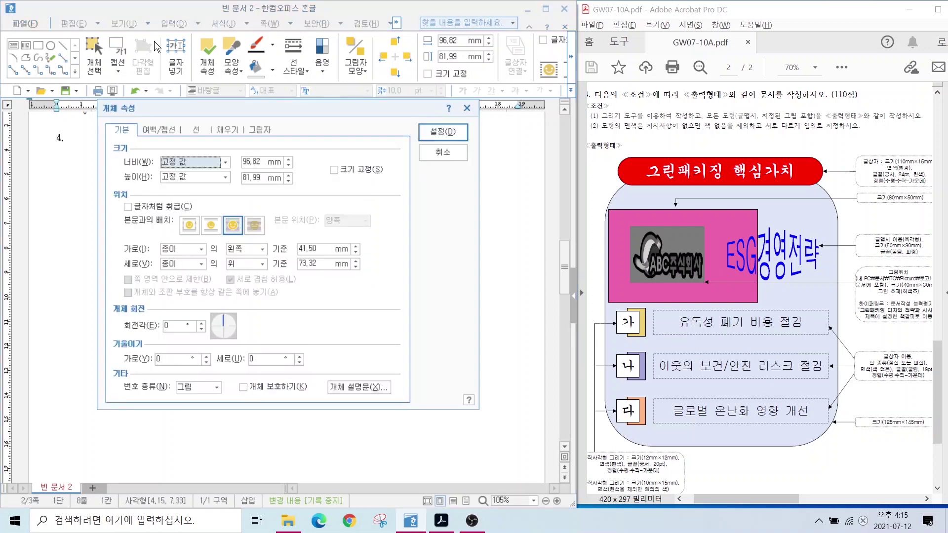
left_click(259, 162)
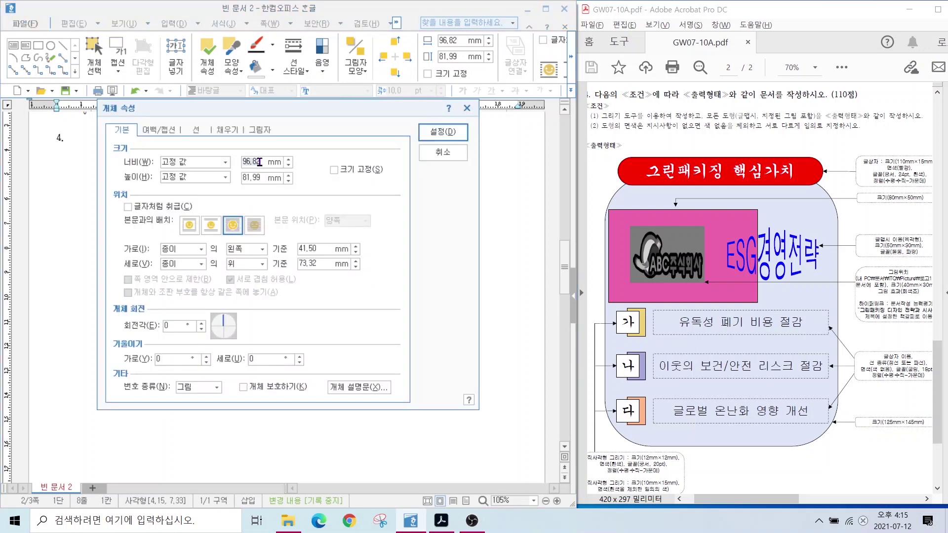
type("125")
type("145")
left_click(335, 171)
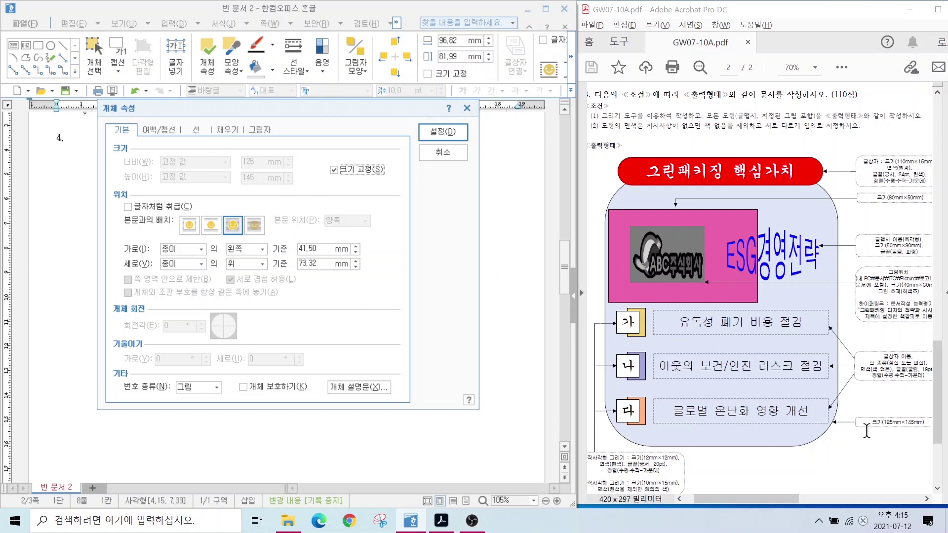
left_click(196, 128)
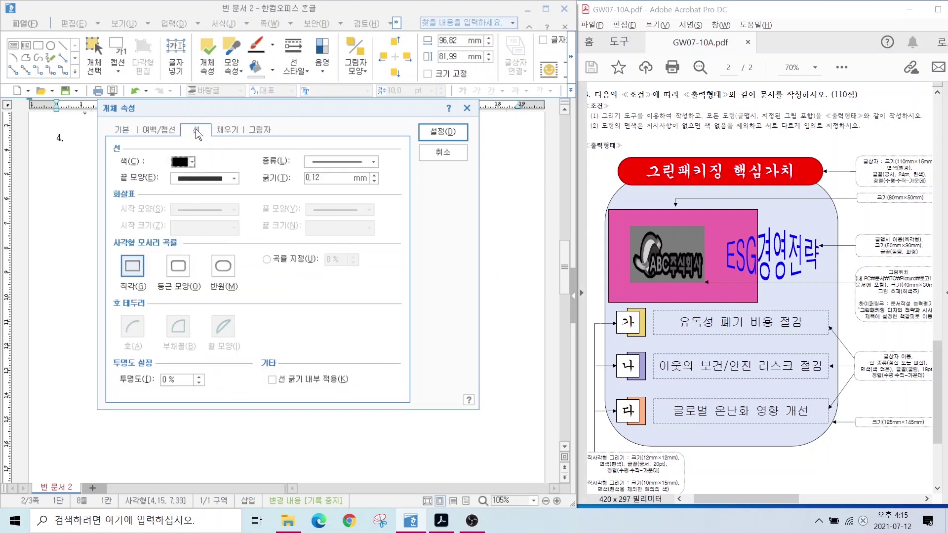
left_click(186, 268)
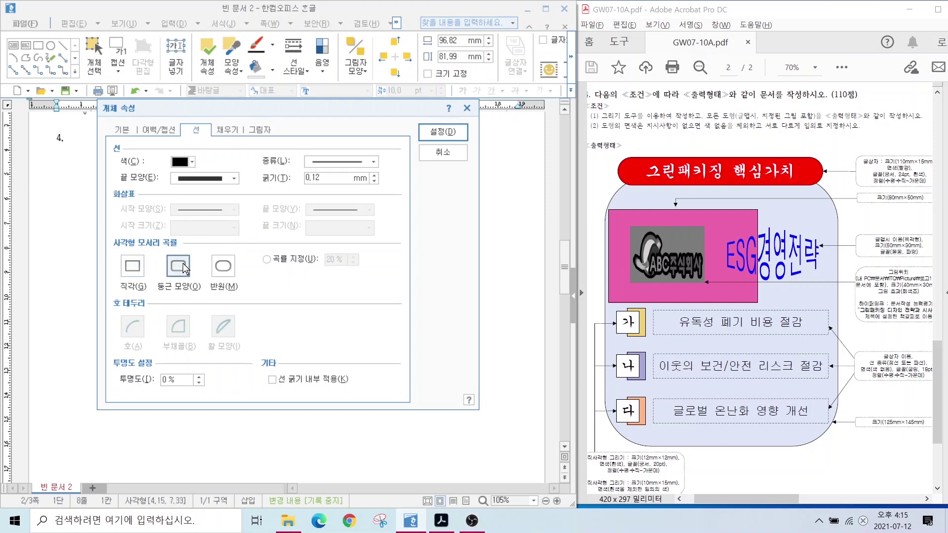
left_click(223, 130)
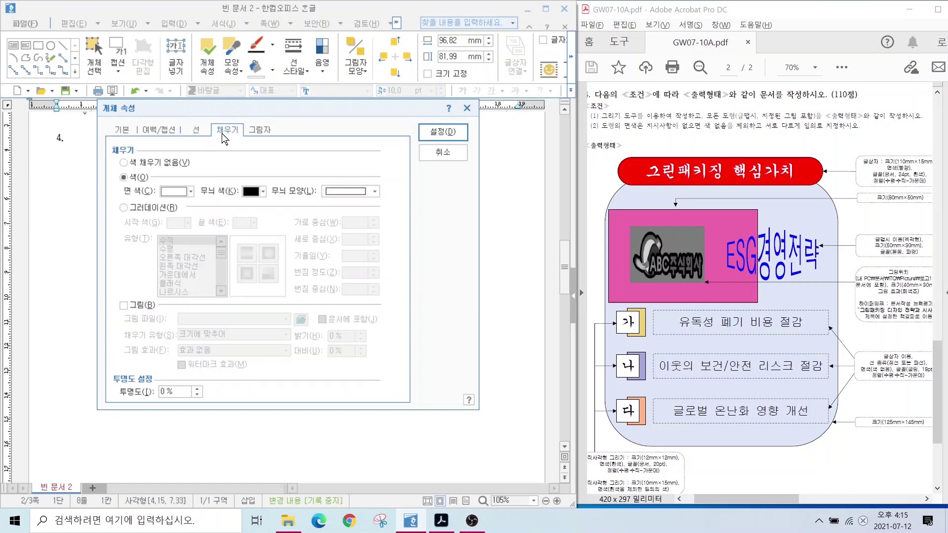
left_click(168, 193)
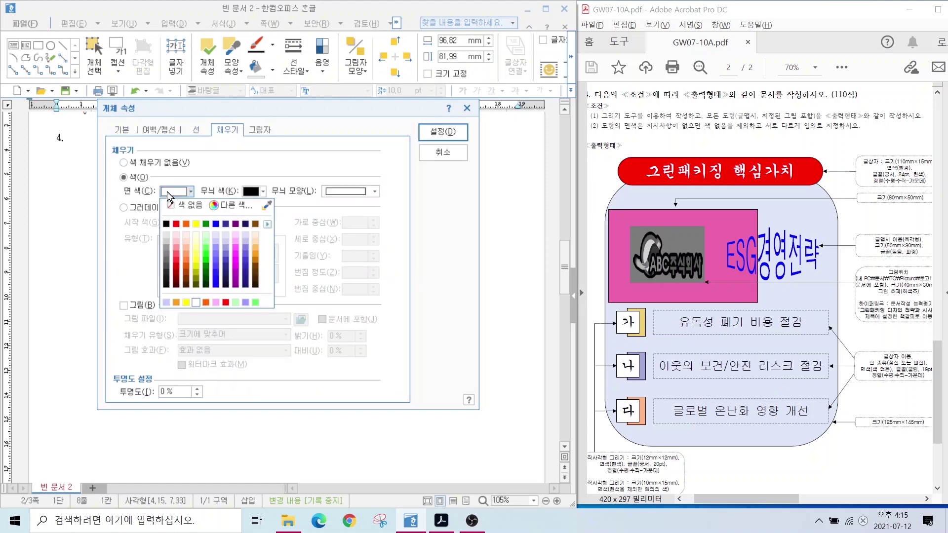
left_click(203, 242)
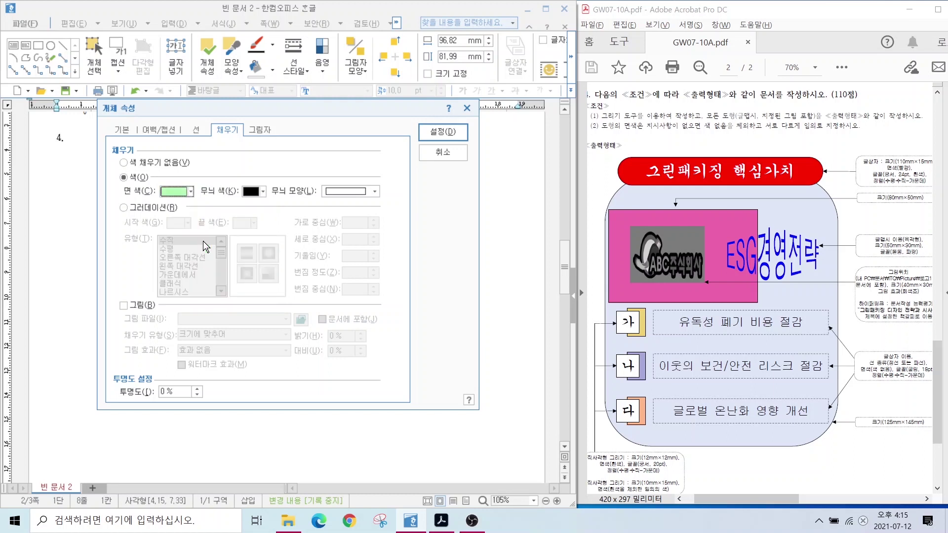
left_click(443, 132)
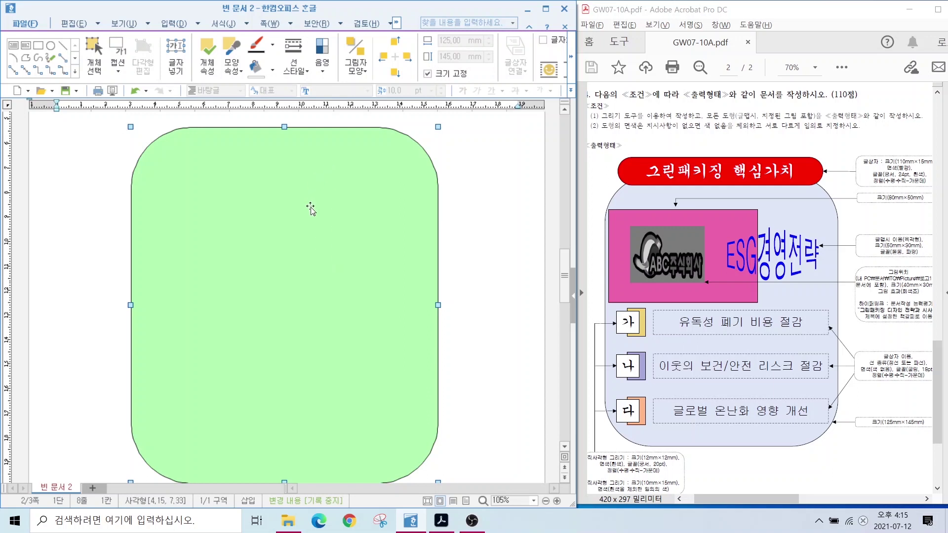
Draw a horizontal text box about 94 × 20 mm over the green shape's top.
key("Escape")
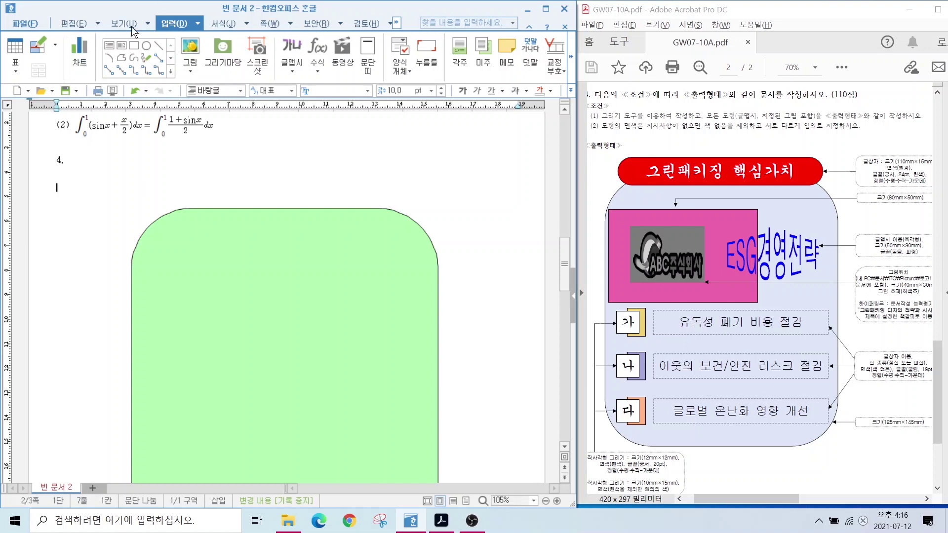
left_click(119, 45)
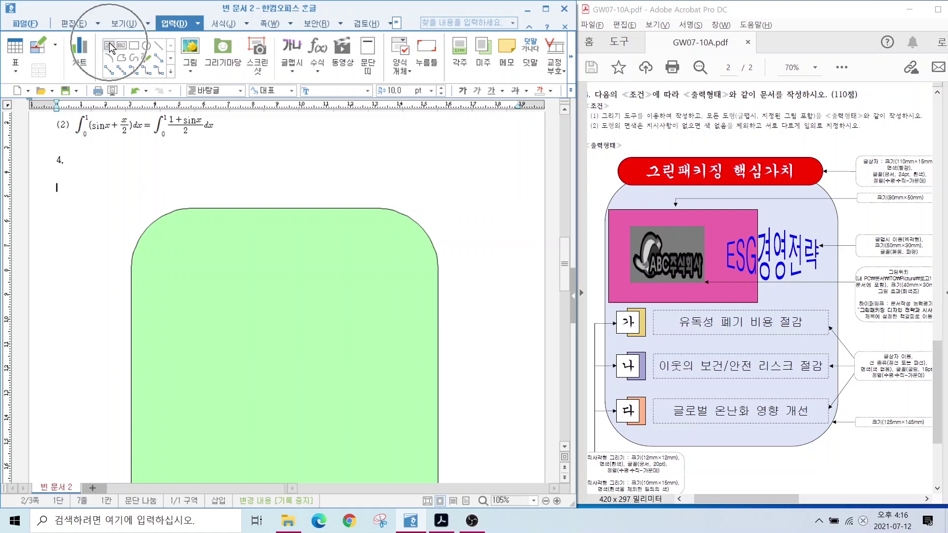
left_click_drag(172, 184, 402, 232)
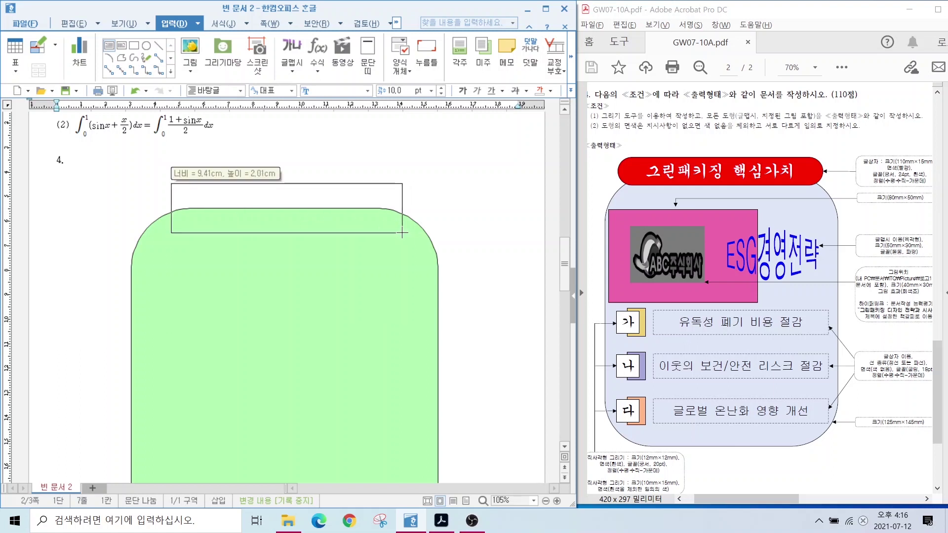
left_click(269, 186)
Set the text box to a size-locked 110 × 15 mm.
double_click(268, 185)
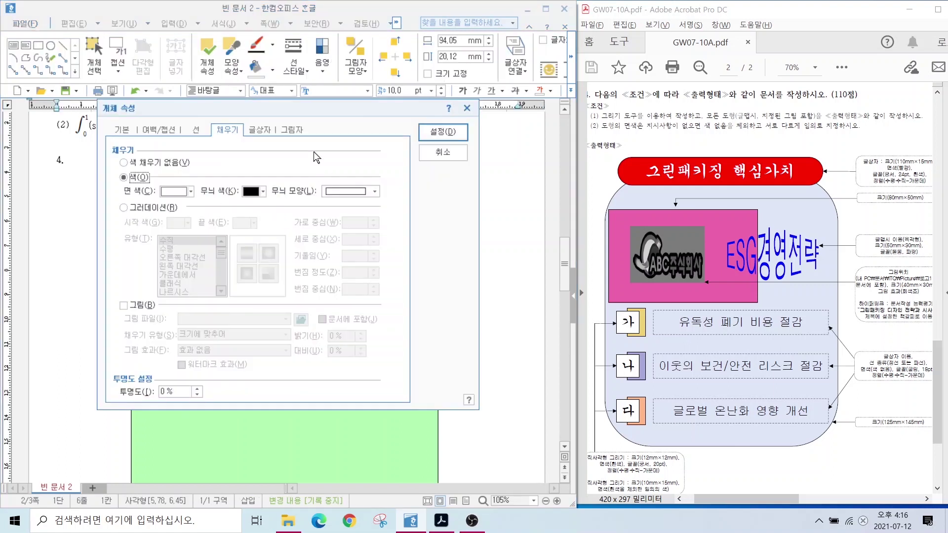
left_click(122, 130)
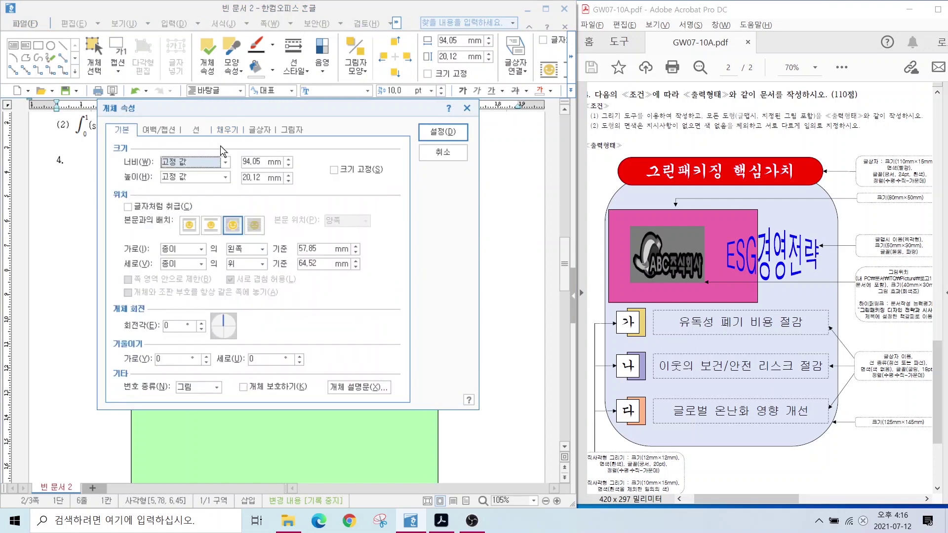
left_click(252, 161)
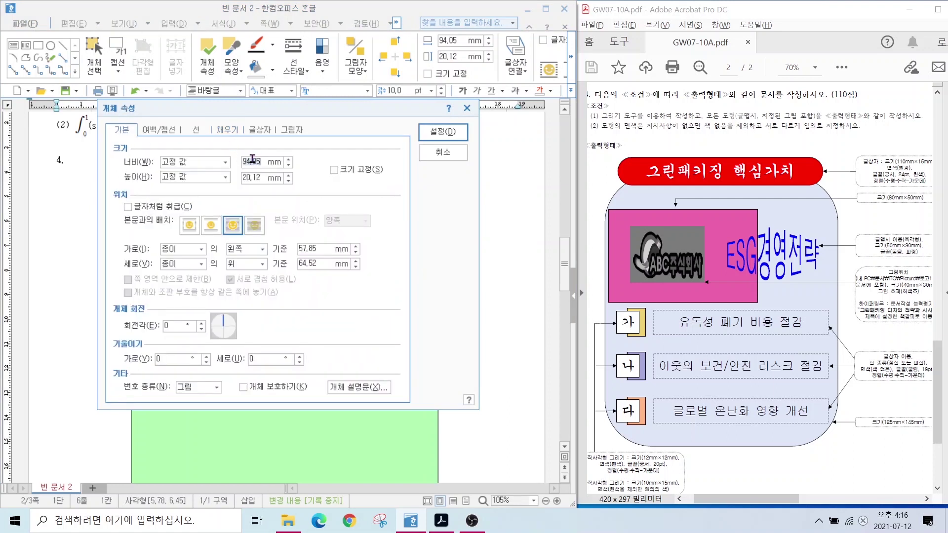
double_click(253, 159)
type("110")
key("Tab")
key("Tab")
type("15")
left_click(333, 169)
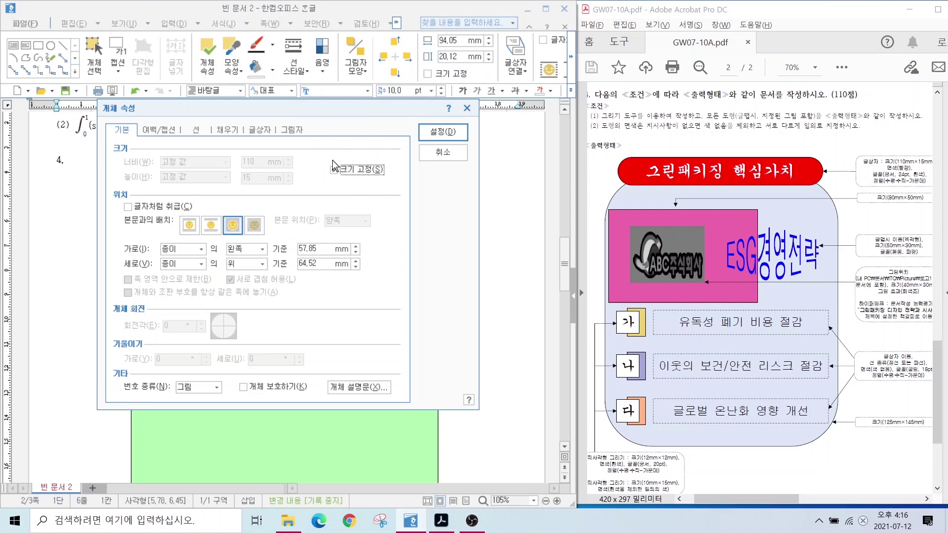
Give the text box semicircular (반원) ends and a red fill.
left_click(189, 130)
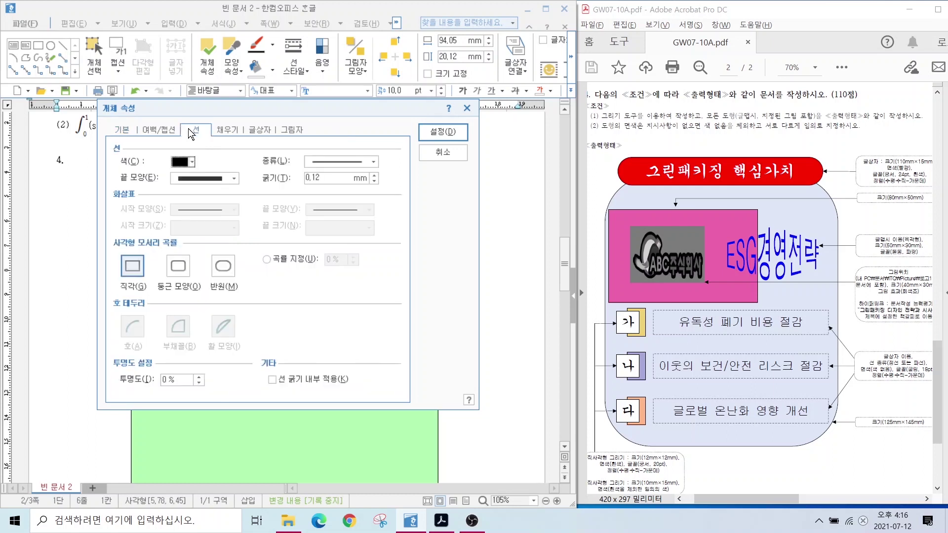
left_click(224, 269)
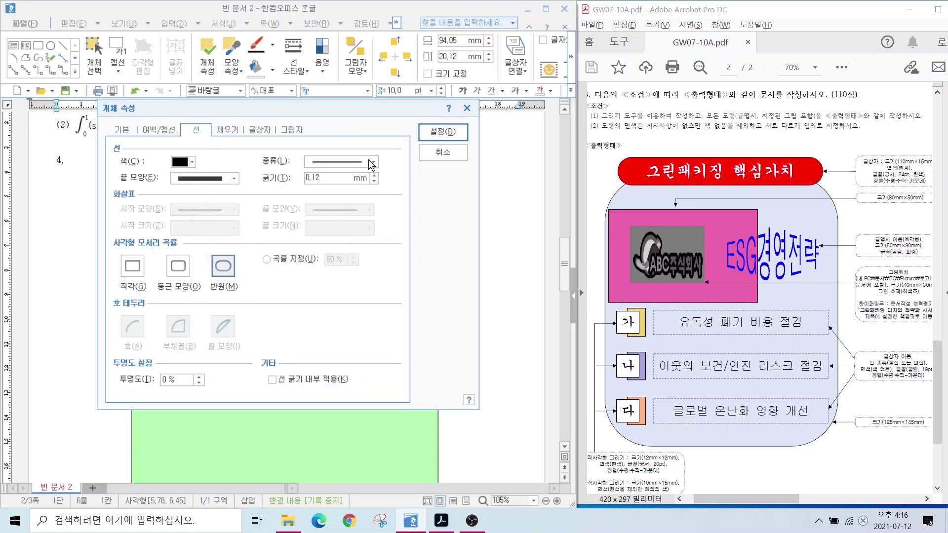
key("alt")
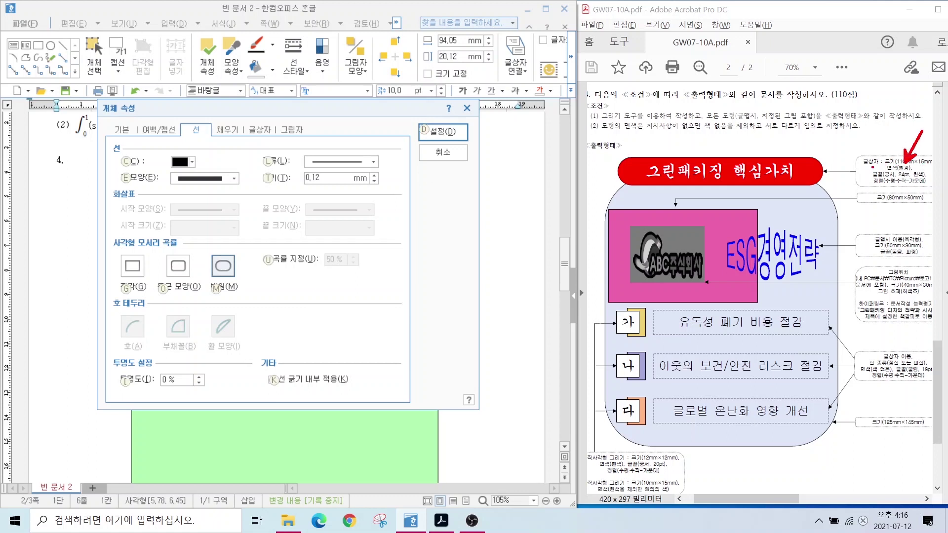
key("Escape")
left_click(228, 129)
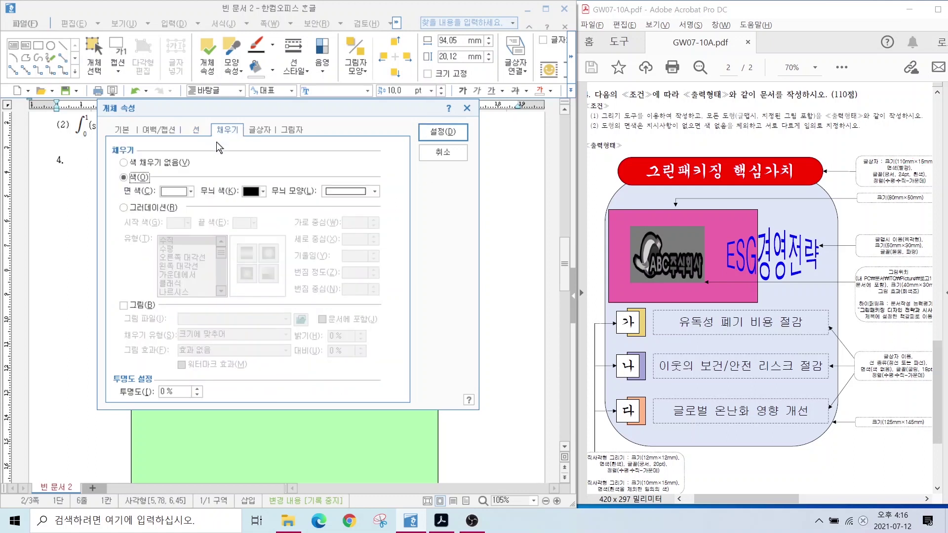
left_click(173, 191)
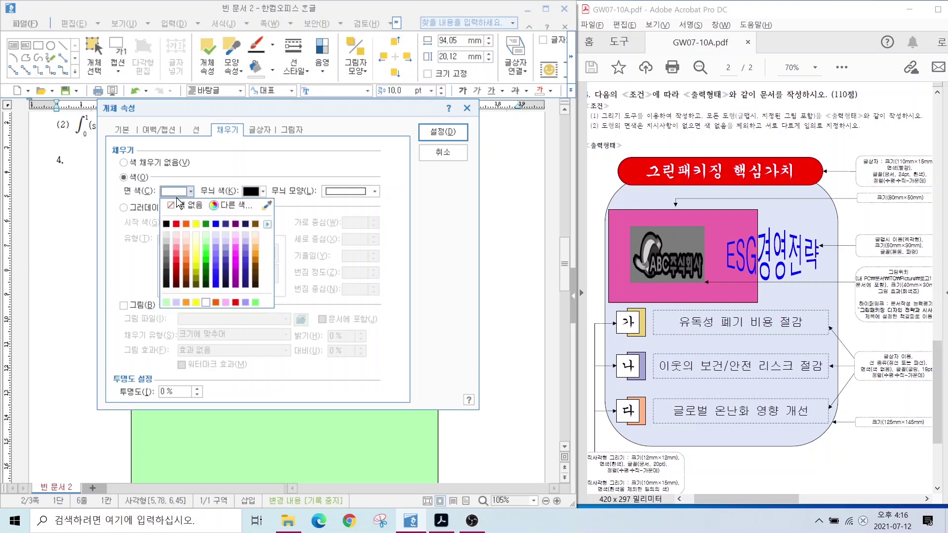
left_click(177, 223)
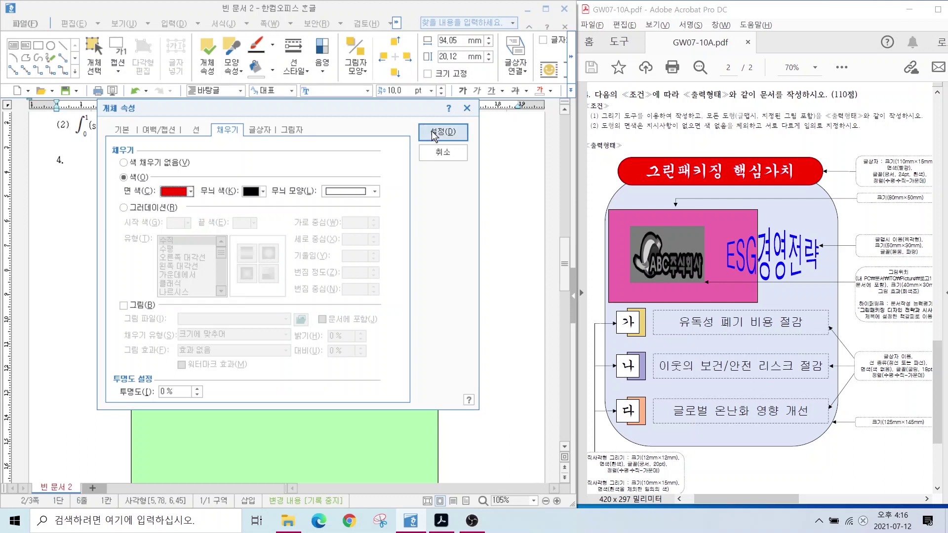
left_click(443, 131)
left_click(223, 203)
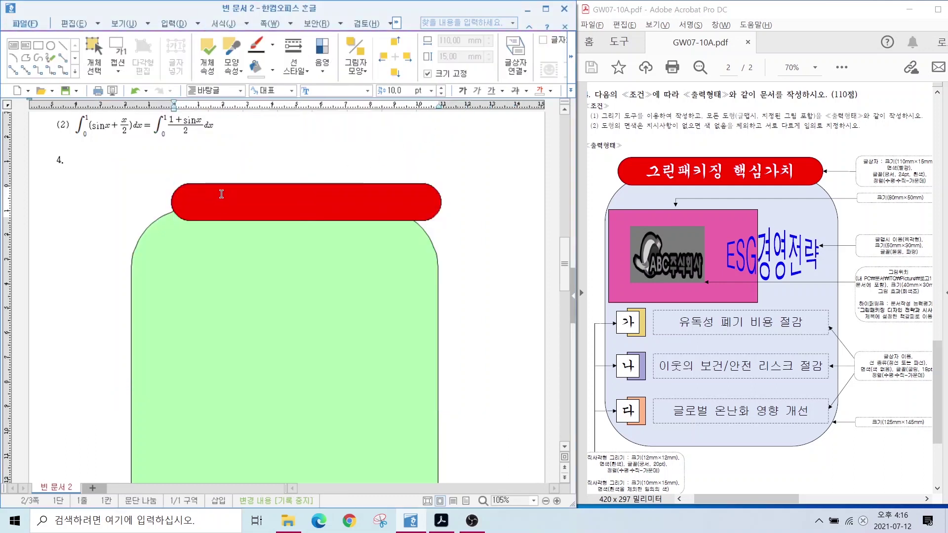
Type the title 그린패키징 핵심가치 in the red bar and format it 궁서 24 pt.
type("그린패키징 핵심가치")
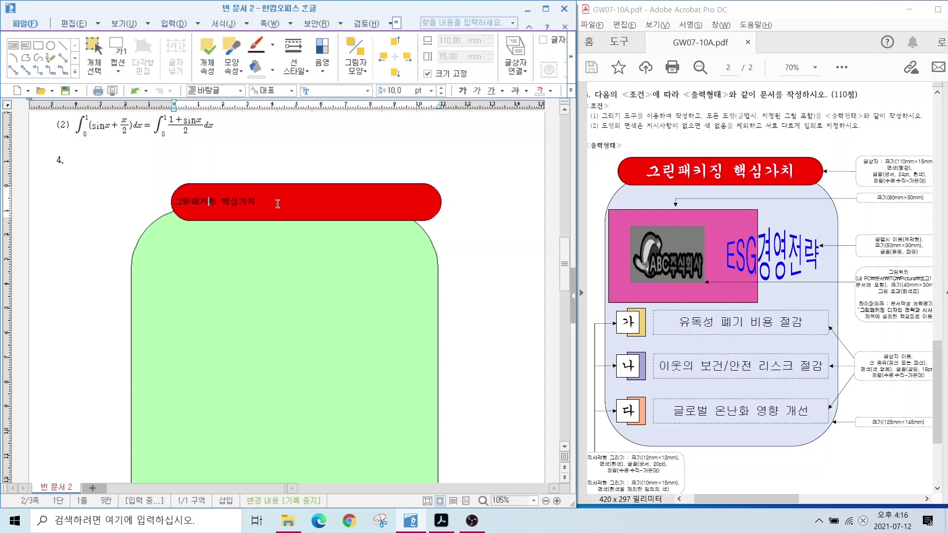
left_click_drag(272, 201, 163, 202)
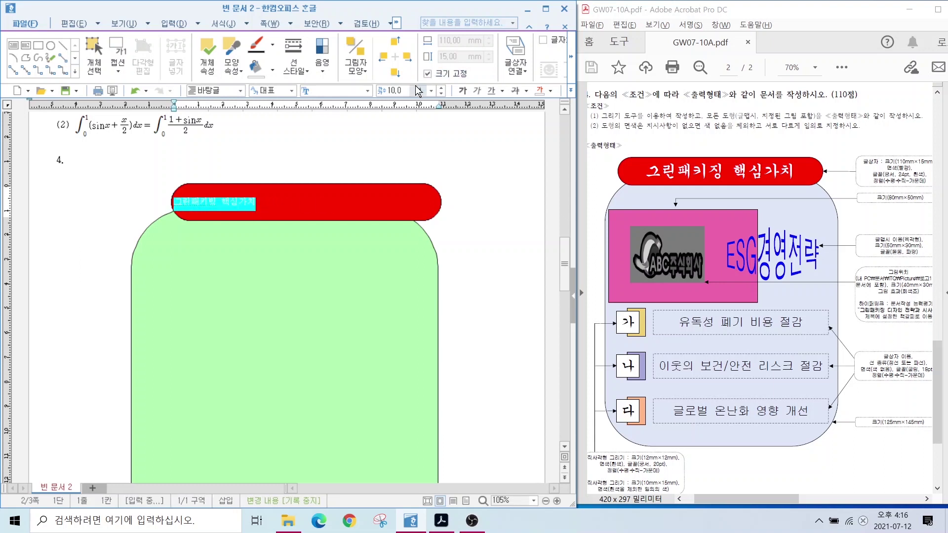
left_click(346, 91)
type("궁서")
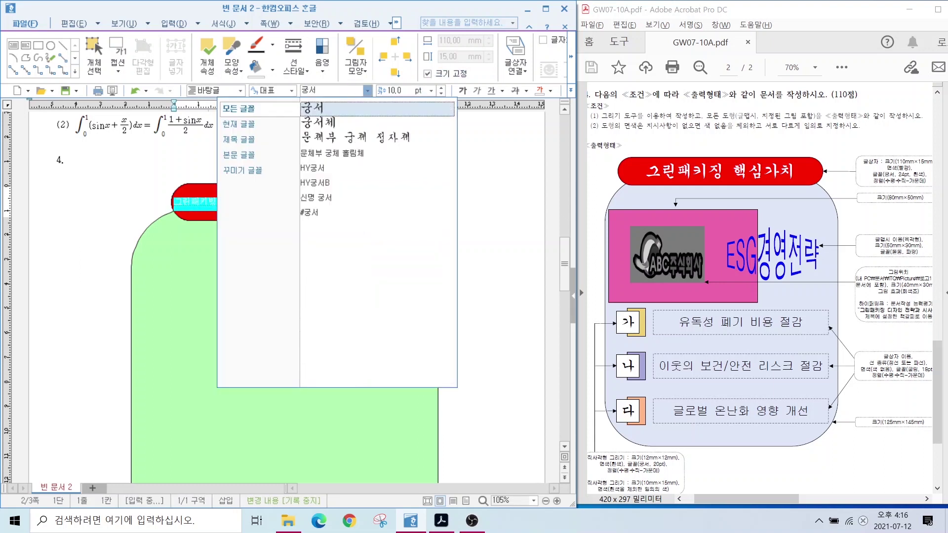
key("Return")
left_click(418, 92)
type("24")
key("Return")
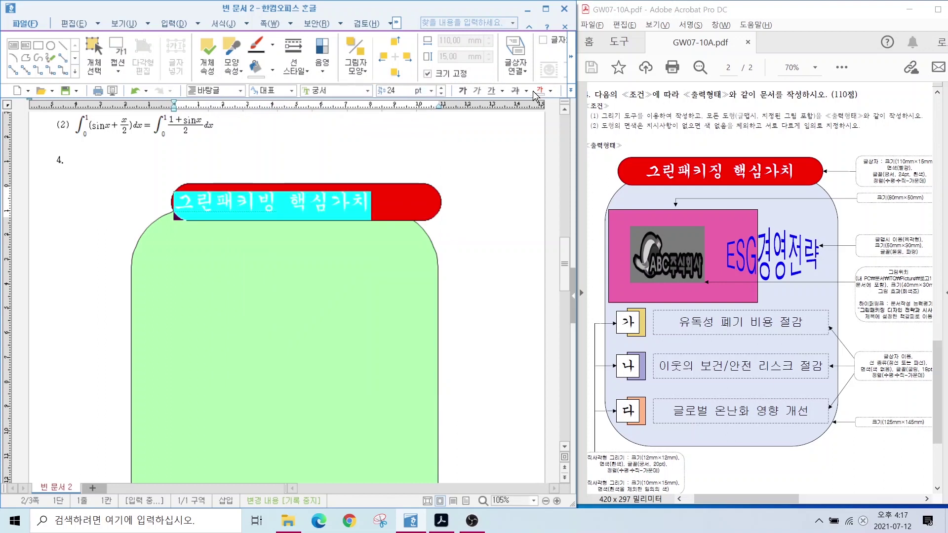
Move the red title bar slightly left and down over the green shape.
left_click(366, 196)
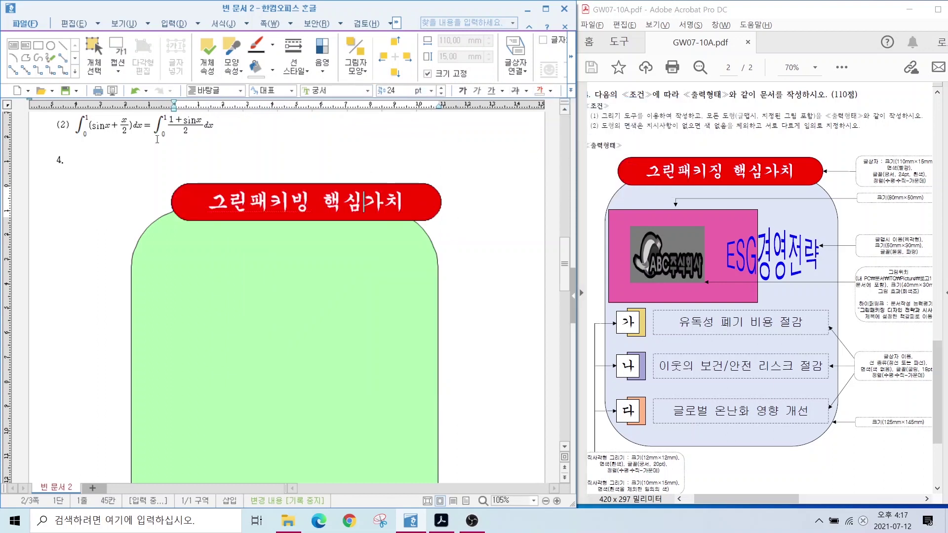
left_click_drag(171, 192, 152, 203)
key("Escape")
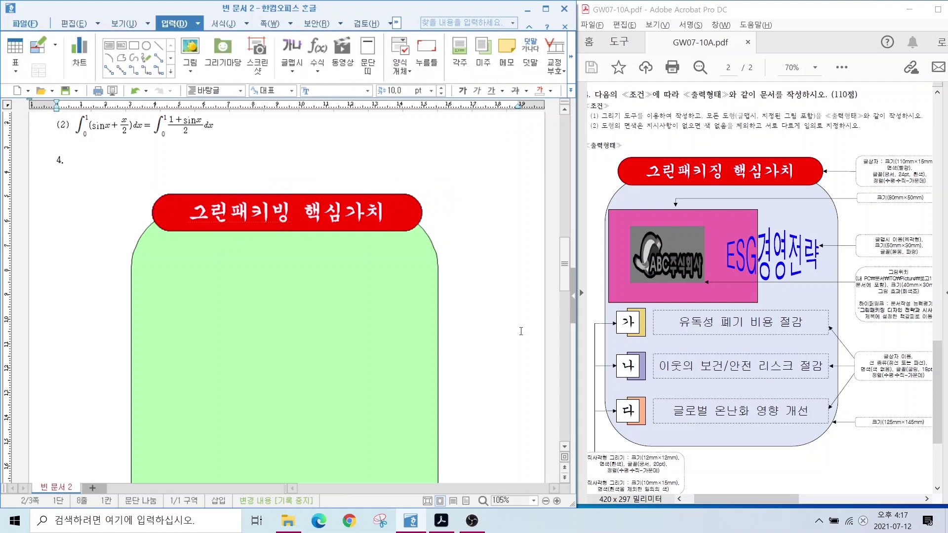
left_click(134, 46)
Draw an 80 × 50 mm rectangle inside the green shape and fill it yellow.
left_click_drag(148, 268, 346, 388)
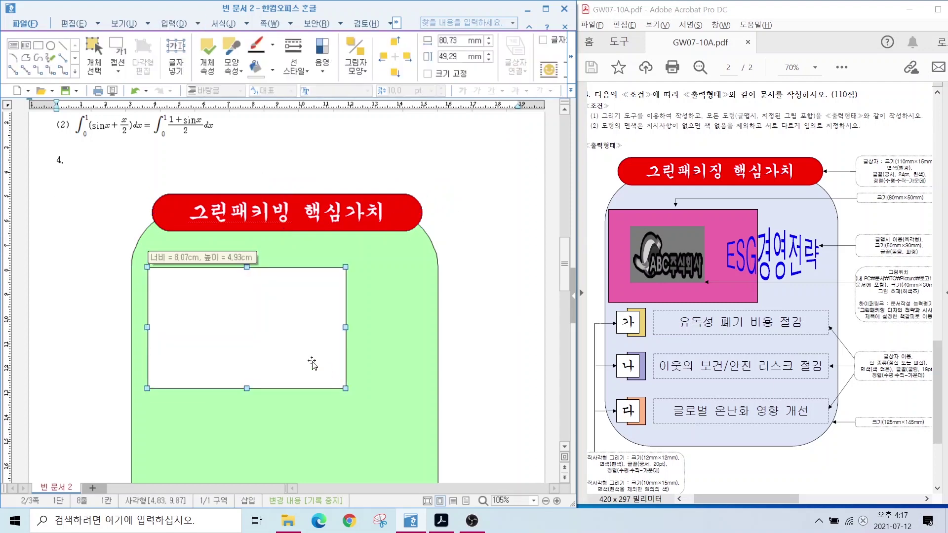
double_click(313, 364)
left_click(122, 129)
type("80")
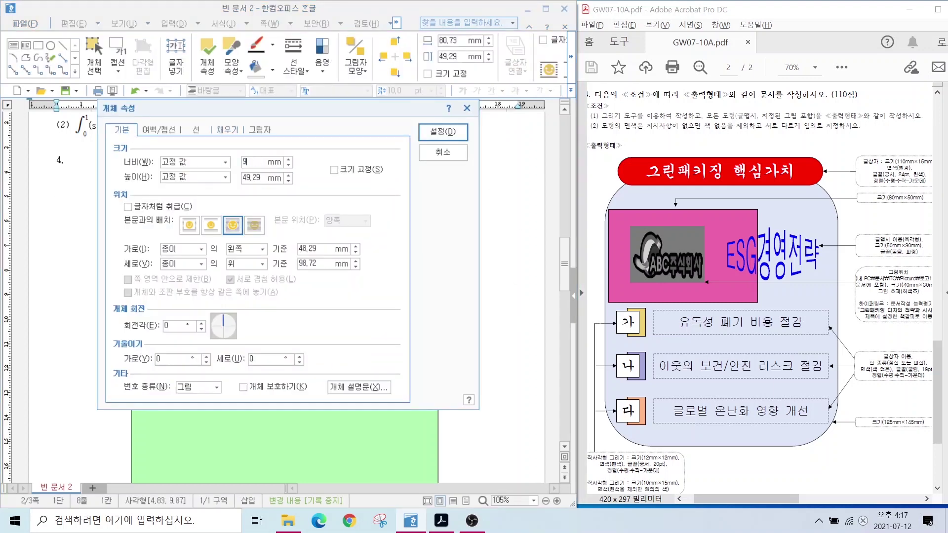
key("Tab")
key("Tab")
type("50")
left_click(228, 130)
left_click(190, 191)
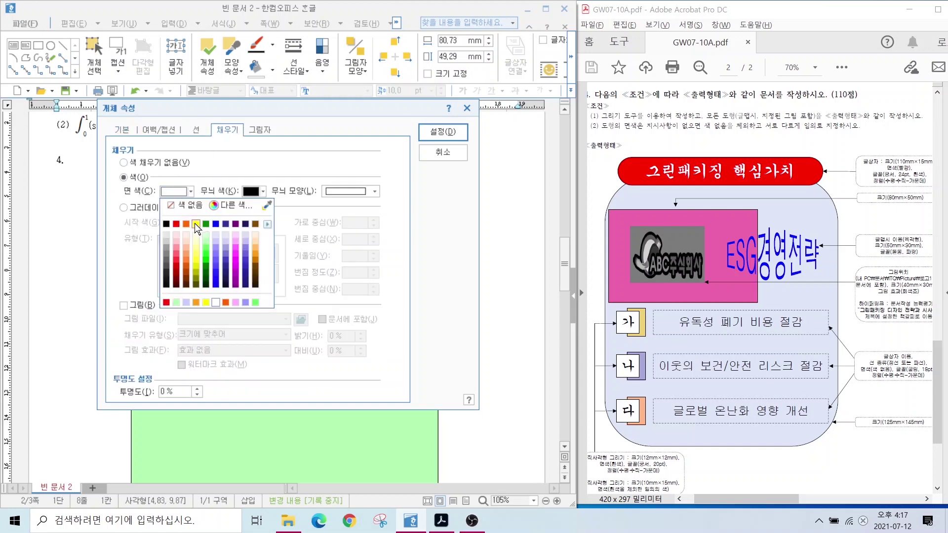
left_click(197, 223)
key("Return")
key("Escape")
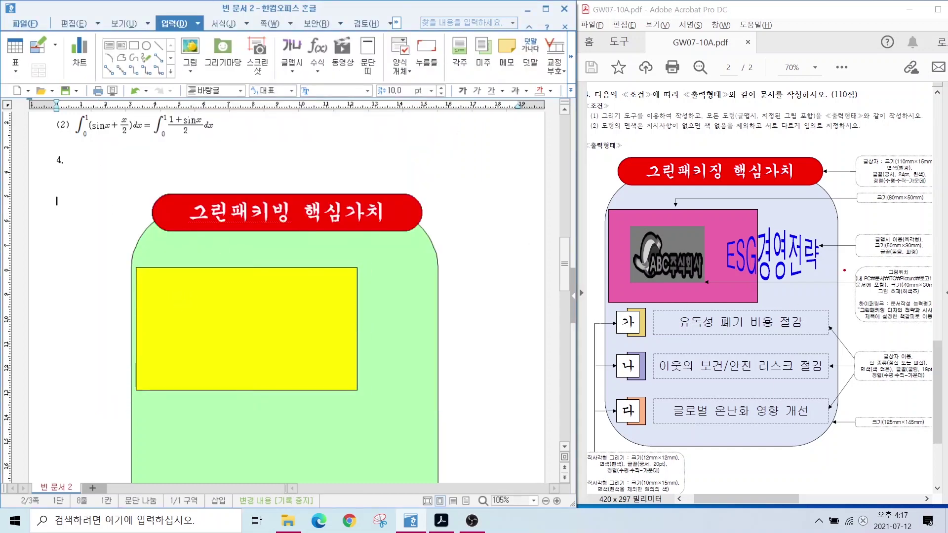
left_click_drag(844, 267, 936, 326)
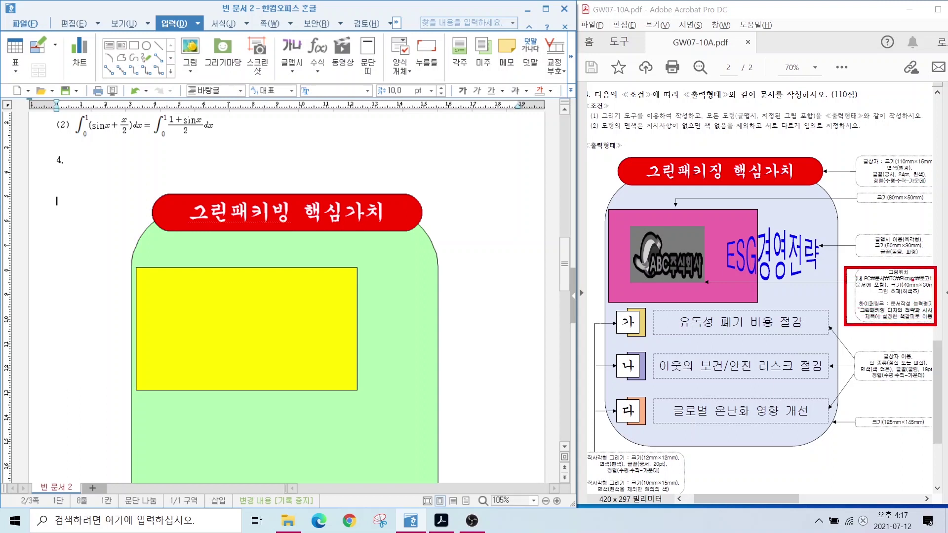
left_click_drag(915, 278, 937, 253)
key("Escape")
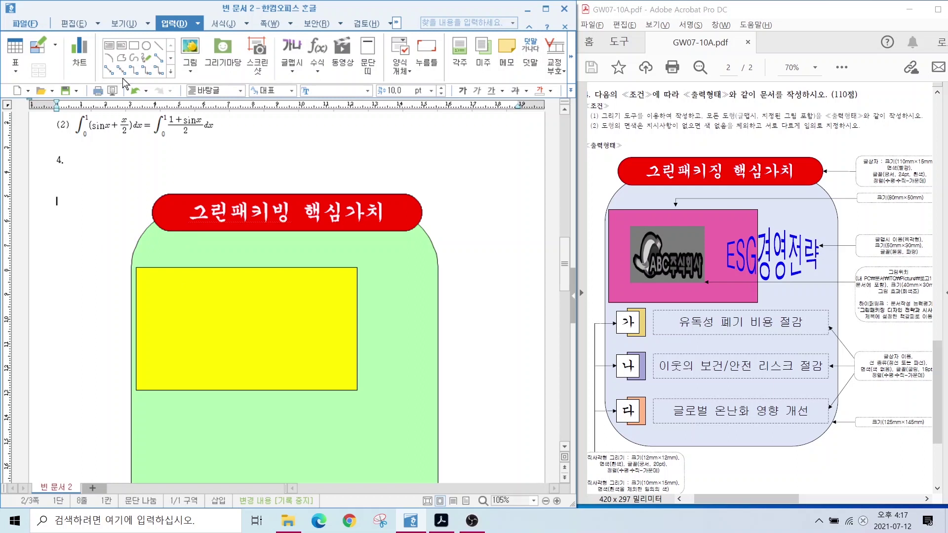
Insert 로고1.jpg from ITQ > Picture beside the title and bring it to the front (맨 앞으로).
left_click(189, 48)
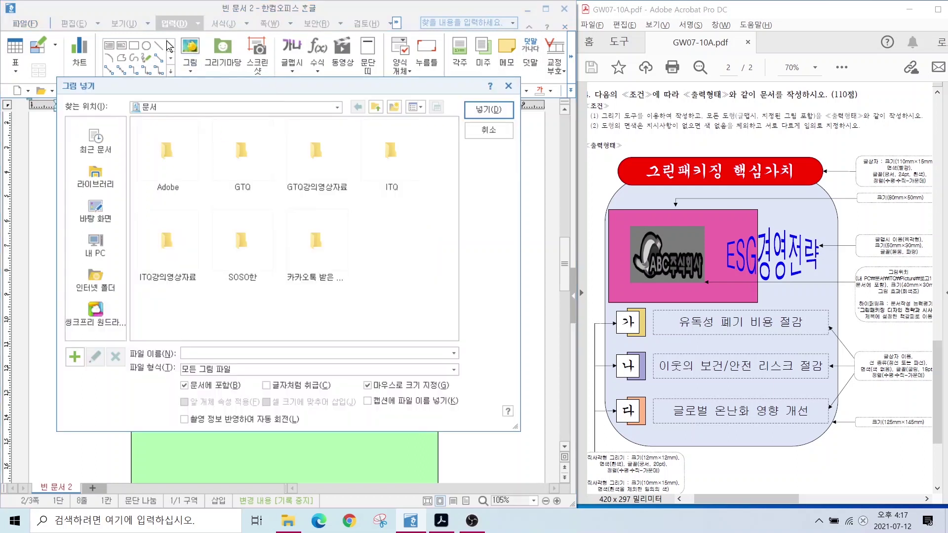
left_click(381, 153)
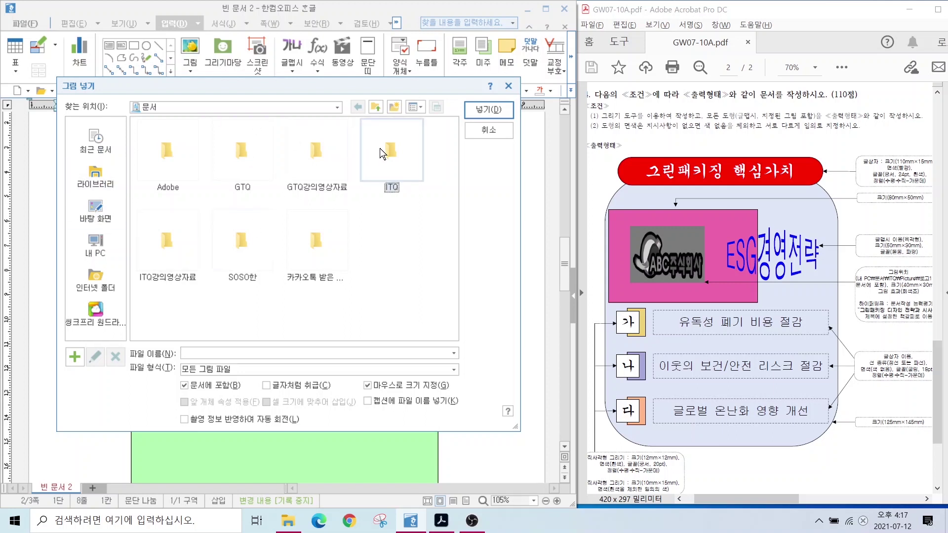
double_click(380, 148)
double_click(174, 152)
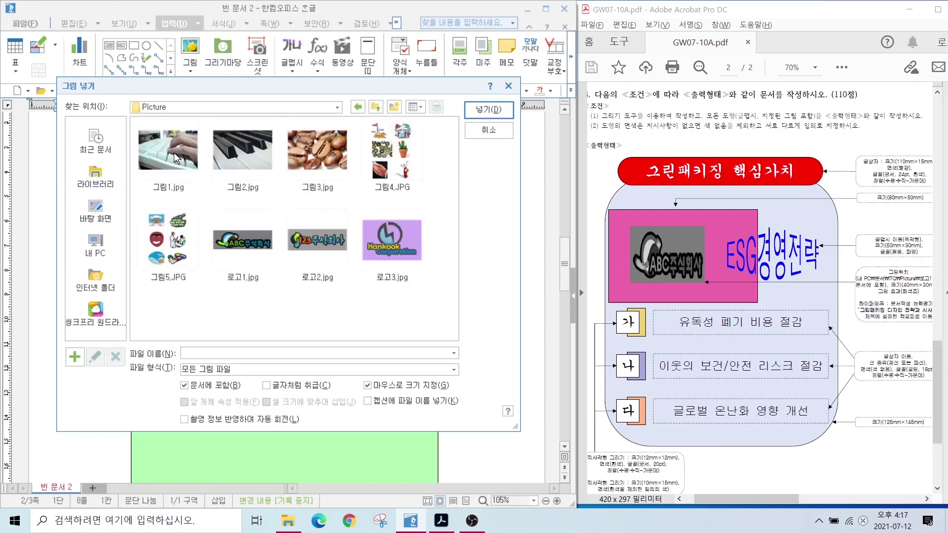
left_click(232, 247)
left_click(489, 109)
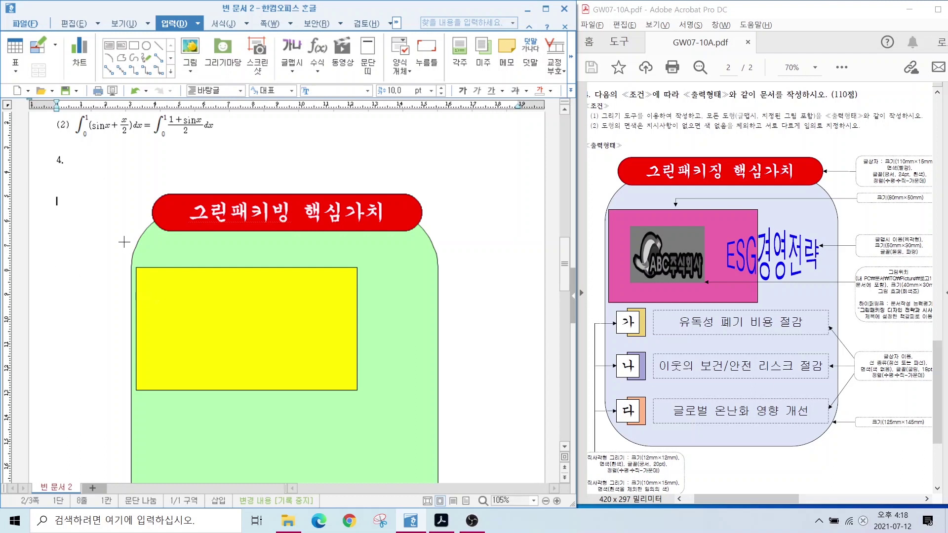
left_click_drag(78, 214, 194, 267)
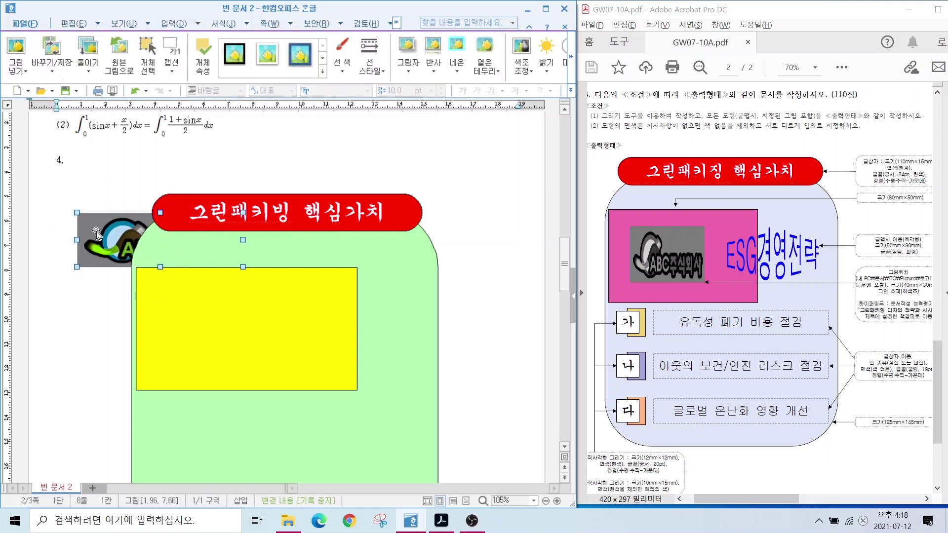
left_click_drag(95, 217, 88, 243)
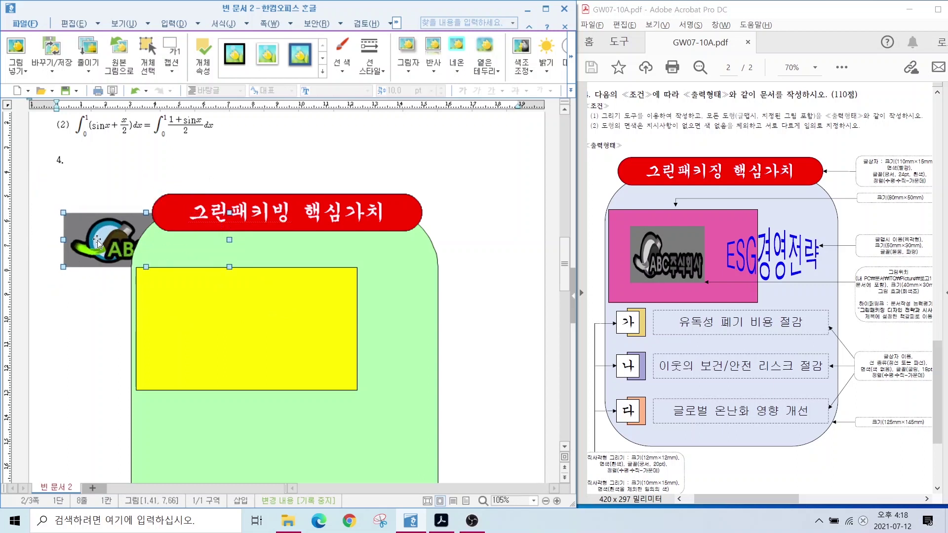
right_click(98, 242)
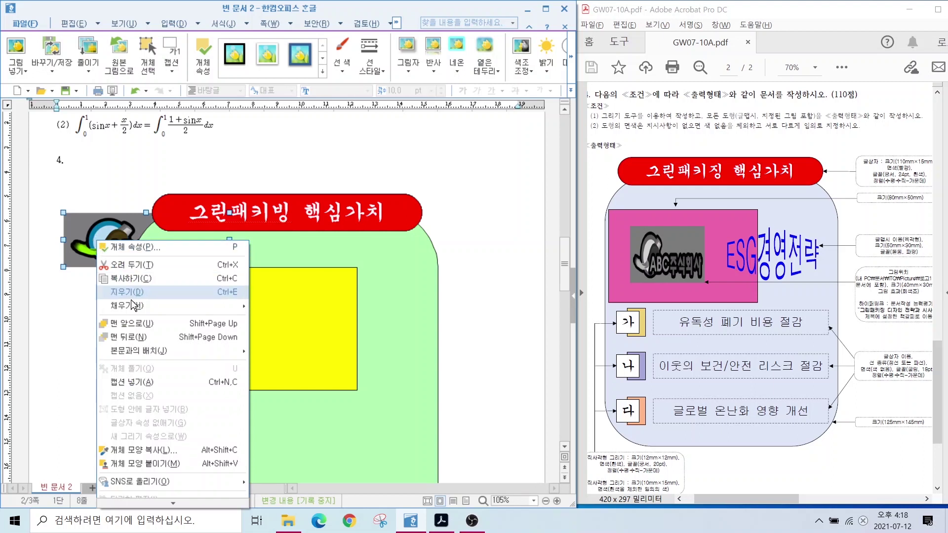
left_click(129, 325)
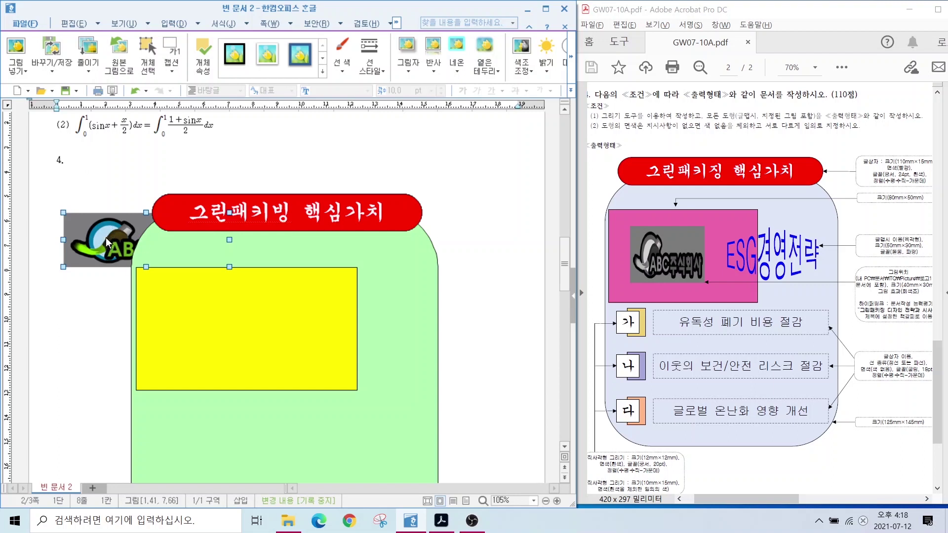
Resize the logo to 40 × 30 mm with its size locked.
double_click(106, 241)
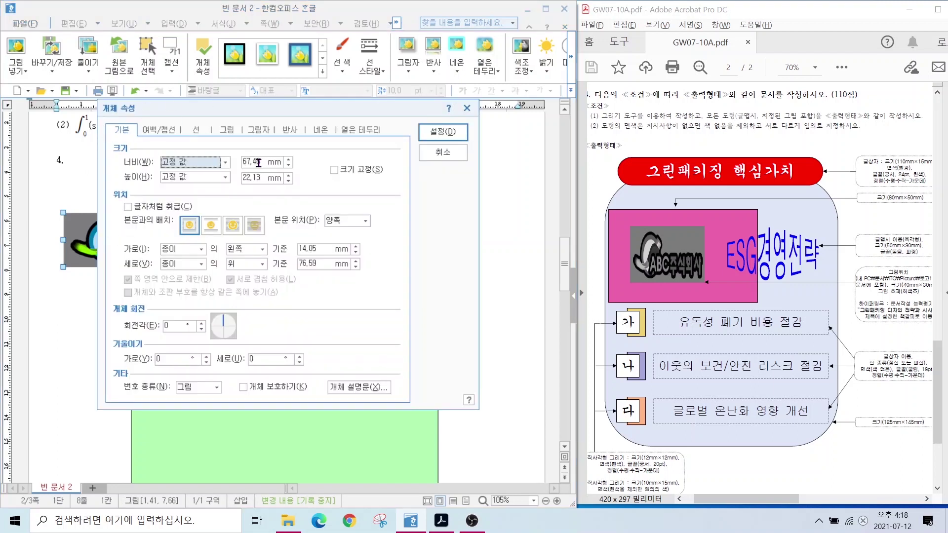
left_click(258, 162)
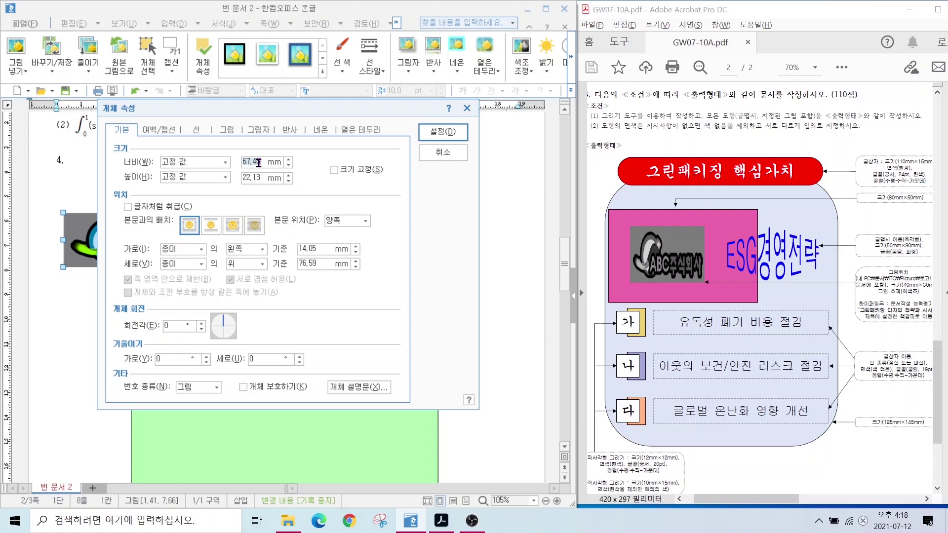
type("40")
key("Tab")
key("Tab")
type("30")
key("alt+s")
key("alt")
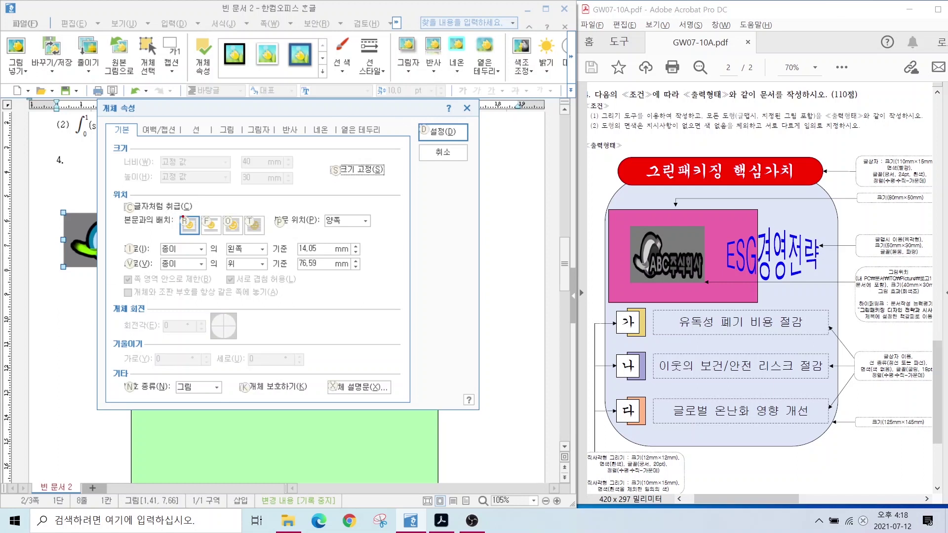
mouse_move(239, 235)
left_mouse_down()
mouse_move(221, 219)
mouse_move(269, 270)
left_mouse_up()
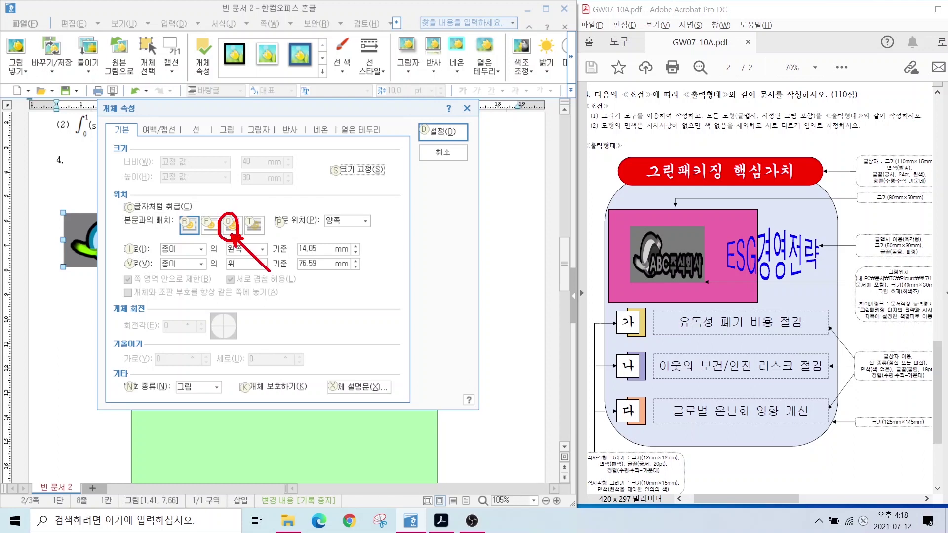
key("Escape")
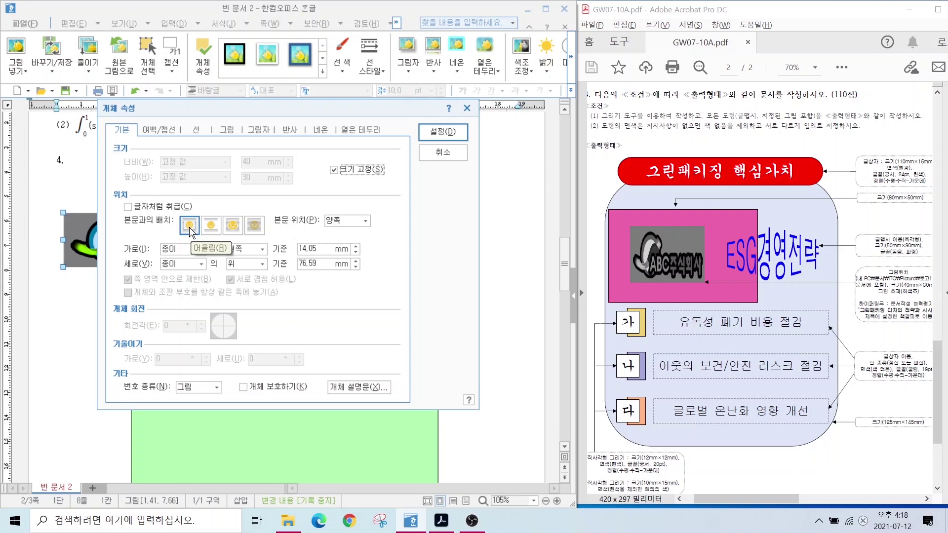
Place the logo in front of text and give it a grayscale picture effect.
left_click(232, 230)
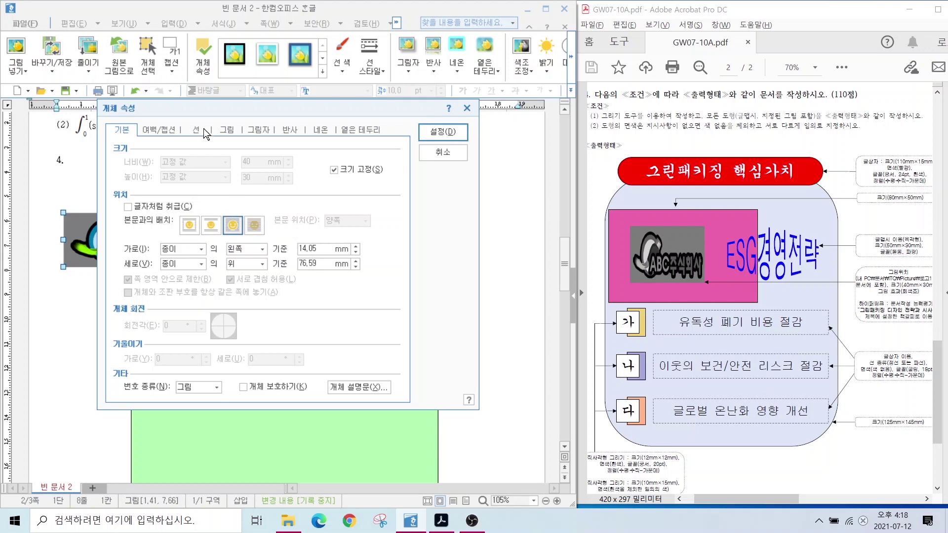
left_click(227, 130)
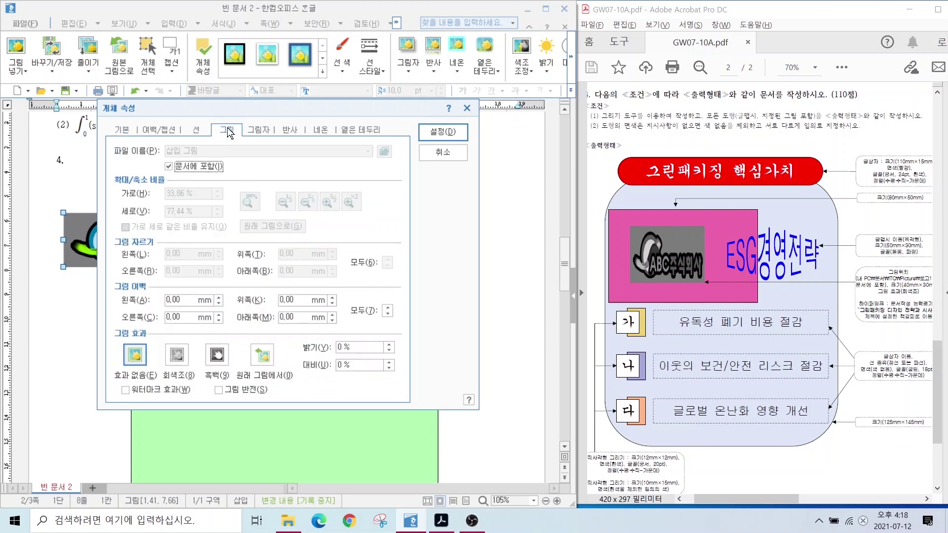
left_click(177, 360)
key("alt")
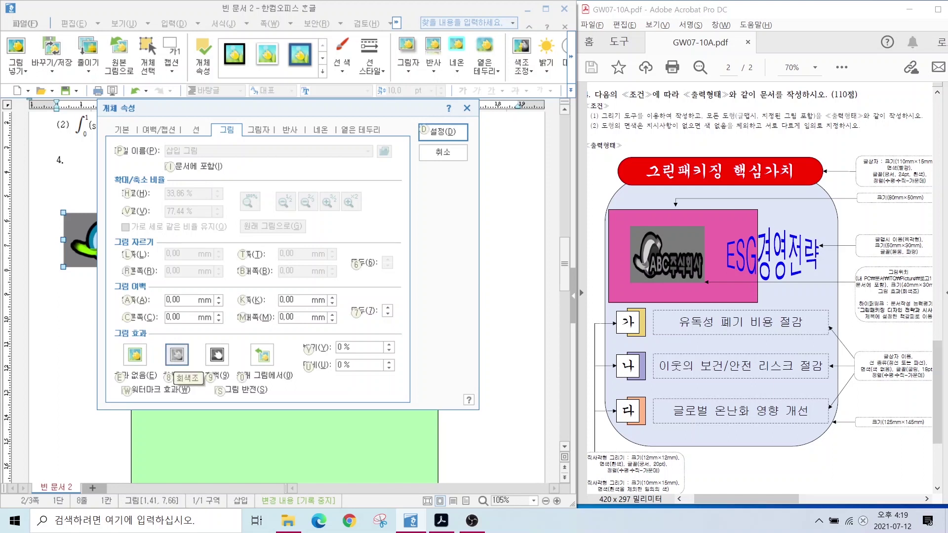
left_click_drag(909, 299, 865, 329)
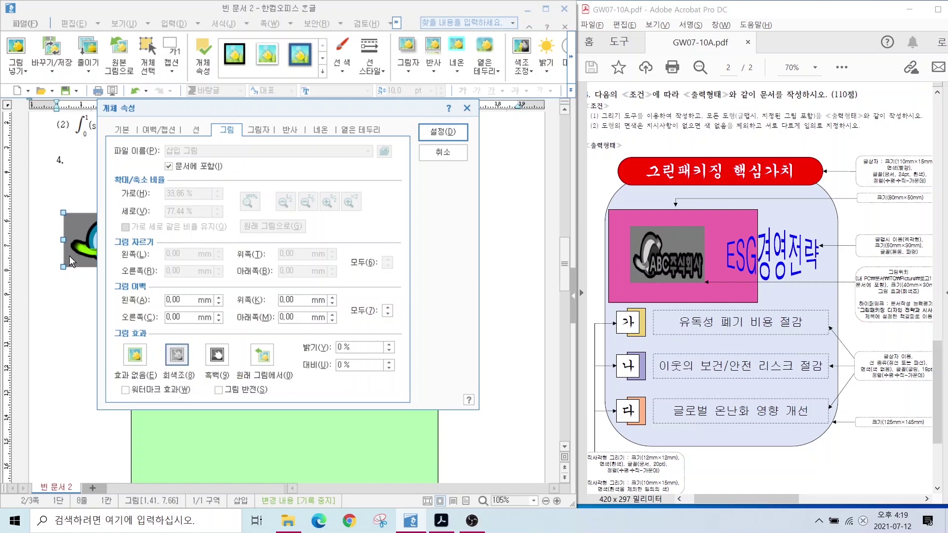
left_click(429, 133)
Move the logo into the yellow rectangle, then start inserting WordArt.
left_click_drag(113, 240, 201, 324)
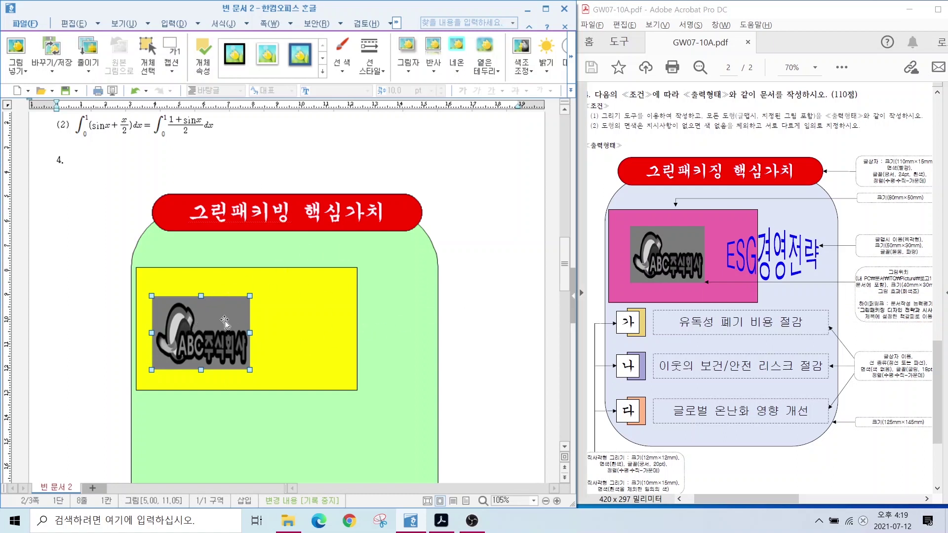
left_click(301, 173)
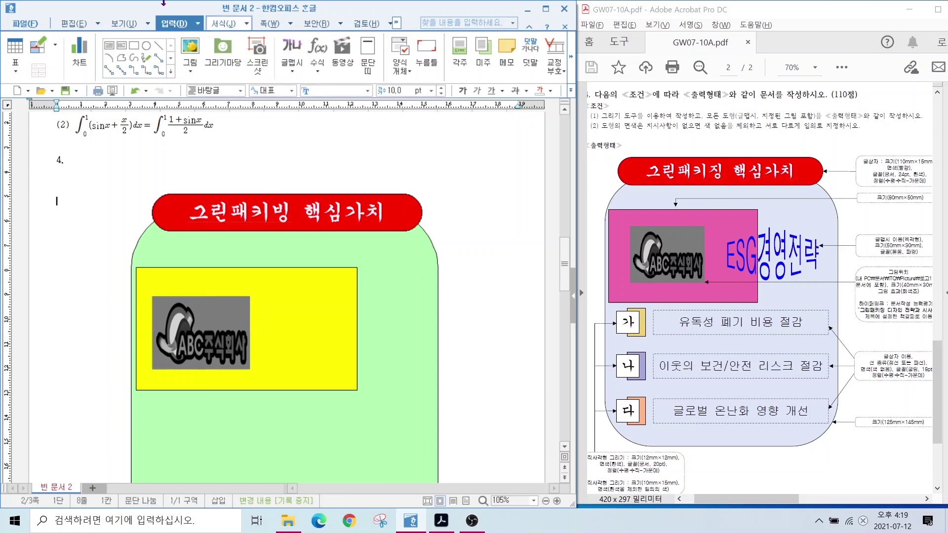
left_click(169, 24)
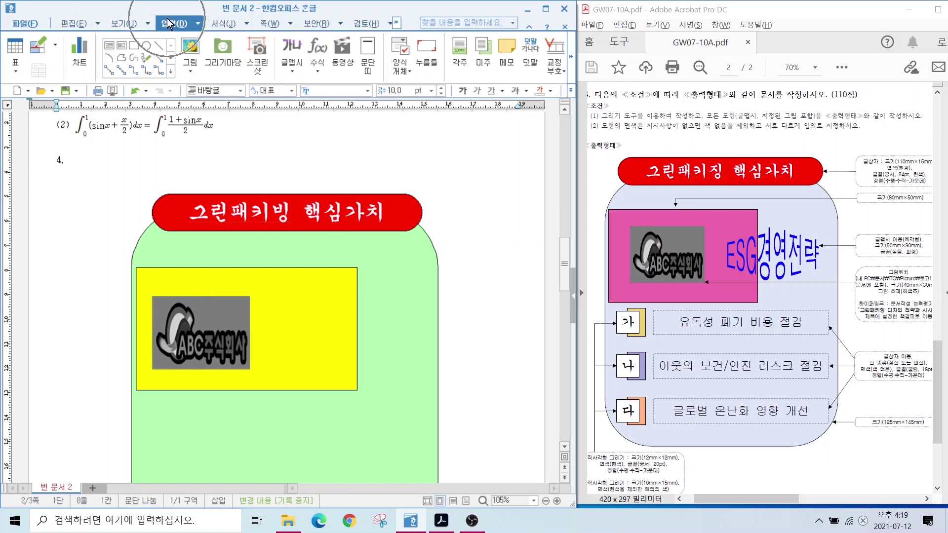
left_click(292, 47)
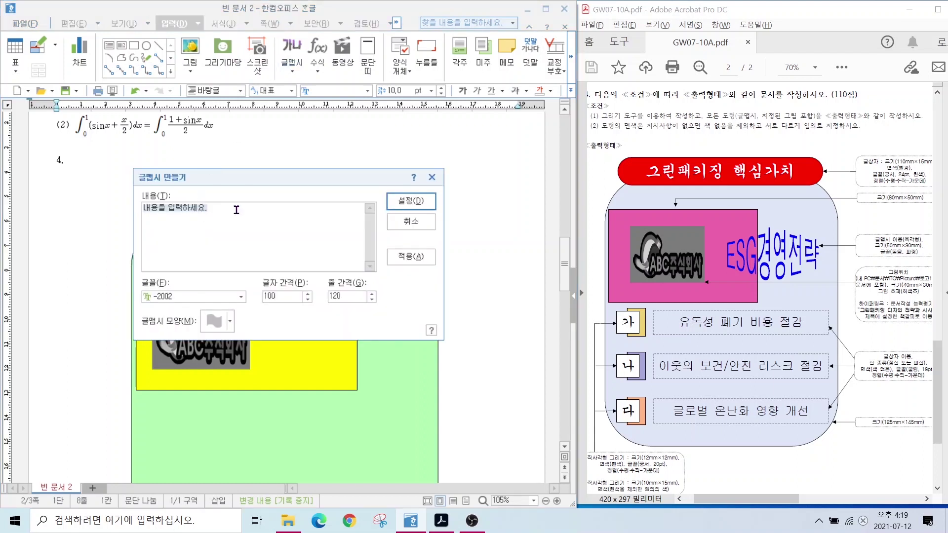
Enter ESG경영전략 as the WordArt text in the 돋움 font.
left_click(229, 218)
type("ESC경영전략")
key("alt")
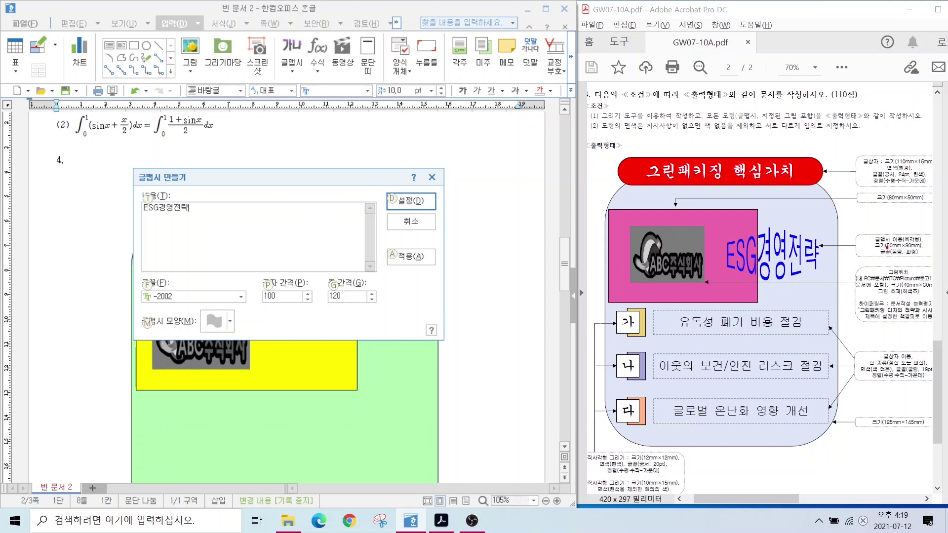
key("alt")
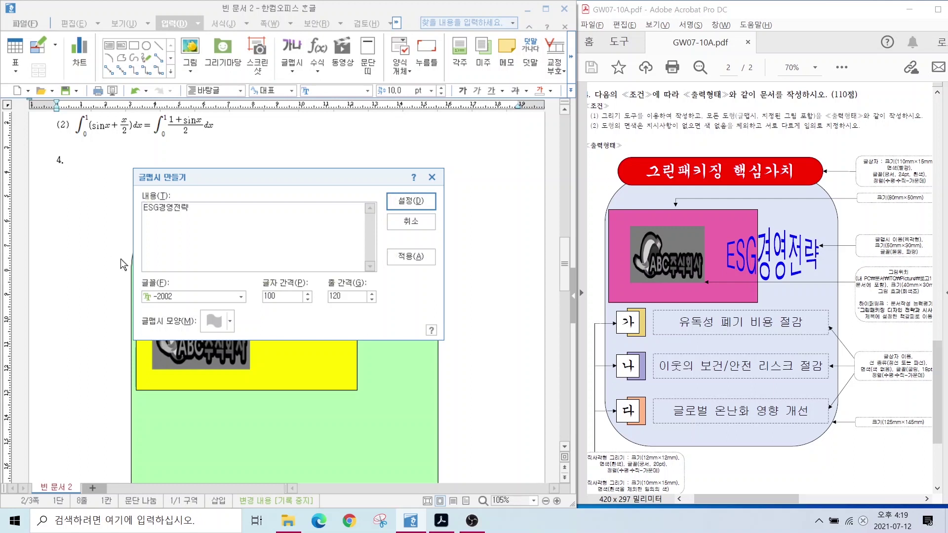
left_click(207, 295)
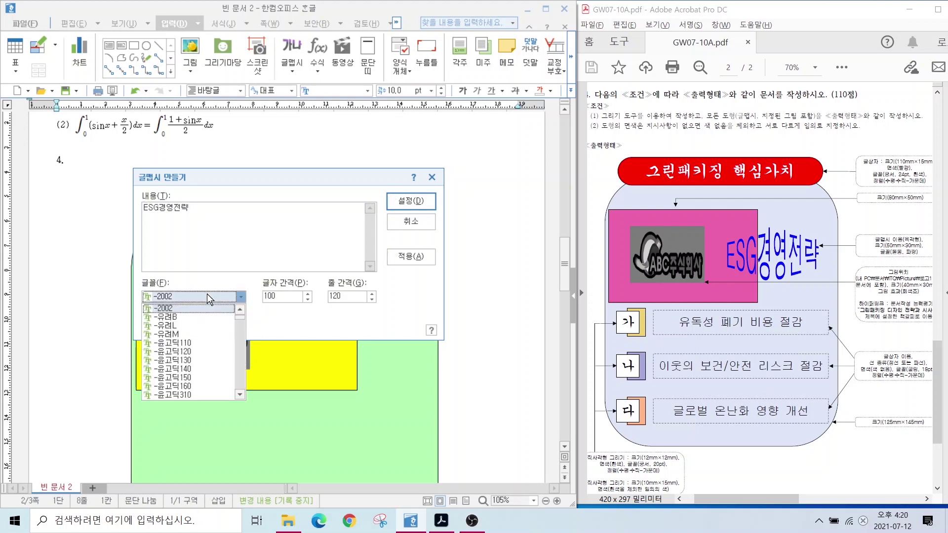
scroll(212, 346, "down", 5)
left_click(212, 319)
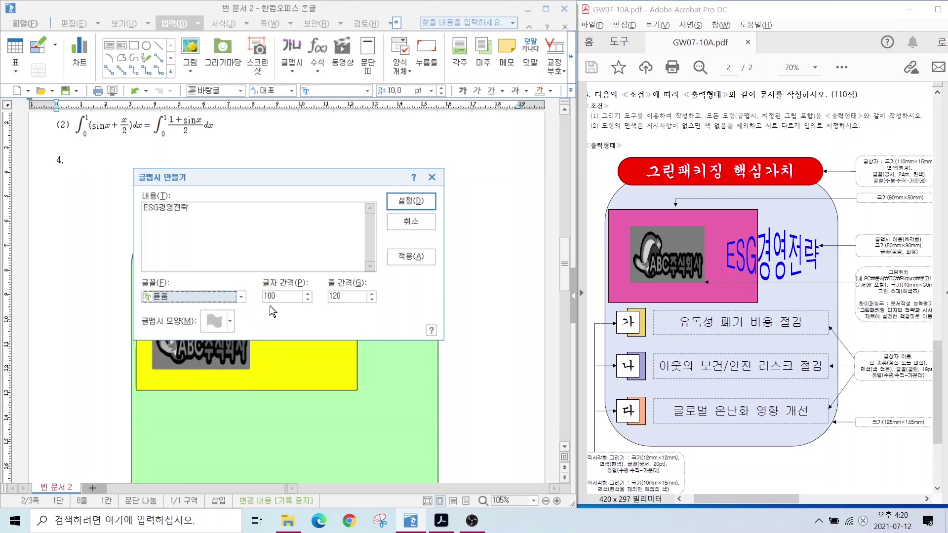
key("alt")
Choose a WordArt shape, create it, and position it left beside the title.
left_click(225, 322)
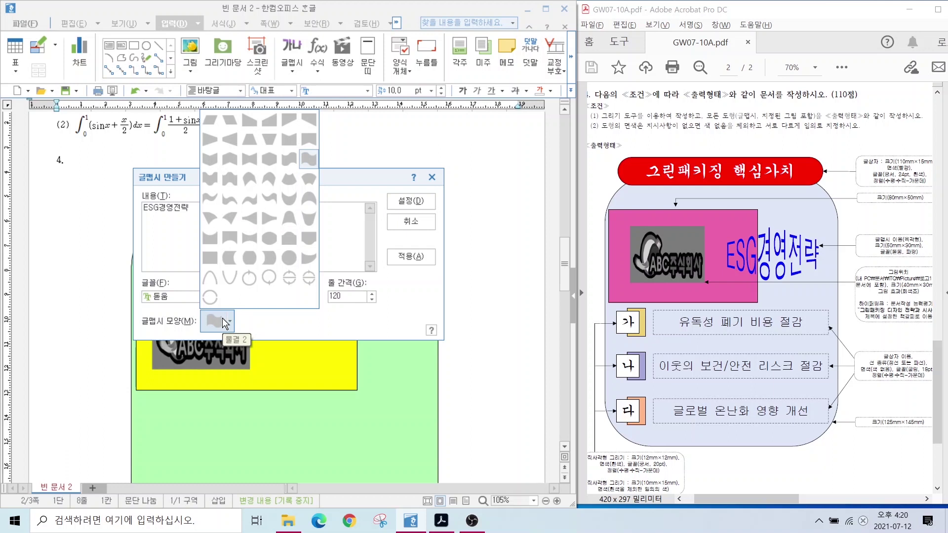
left_click(271, 156)
left_click(411, 200)
left_click_drag(109, 224, 112, 241)
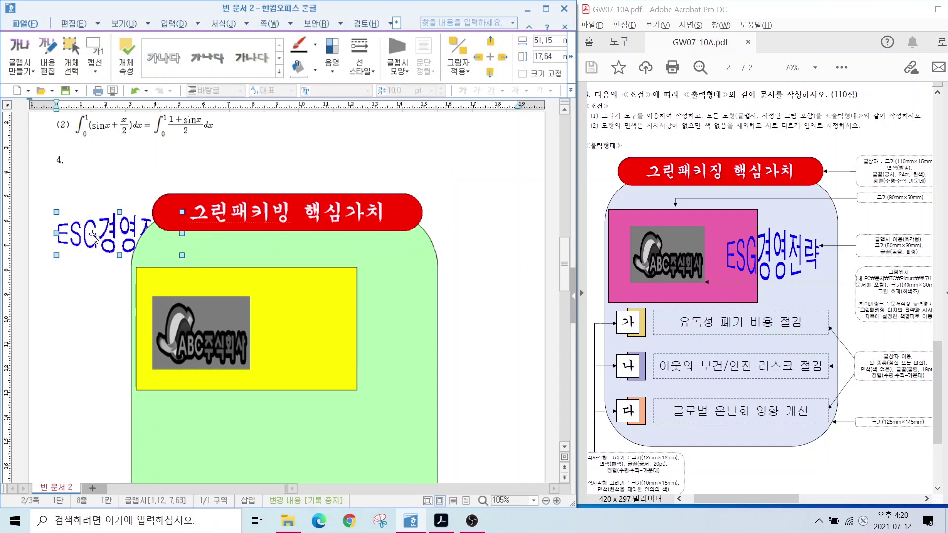
Set the ESG경영전략 word art to 50 × 30 mm with its size locked.
double_click(100, 236)
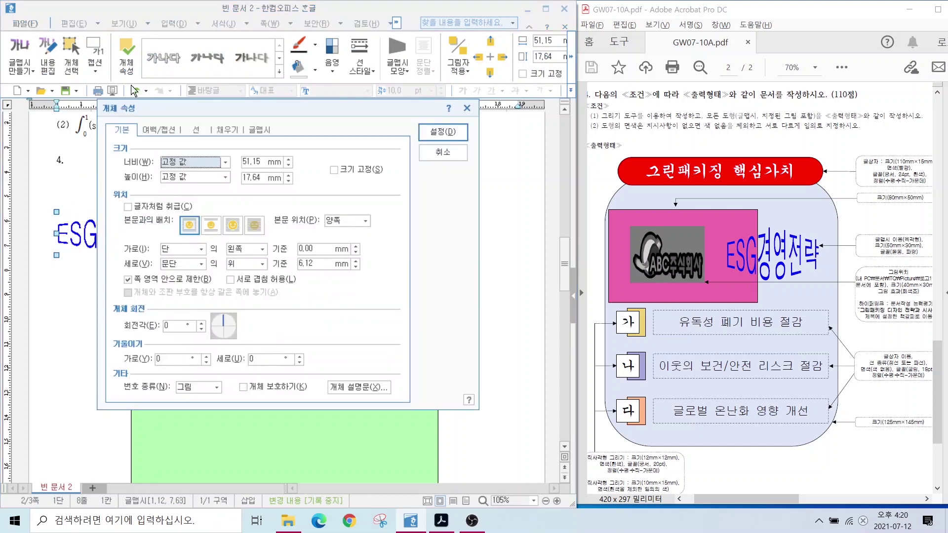
left_click(262, 165)
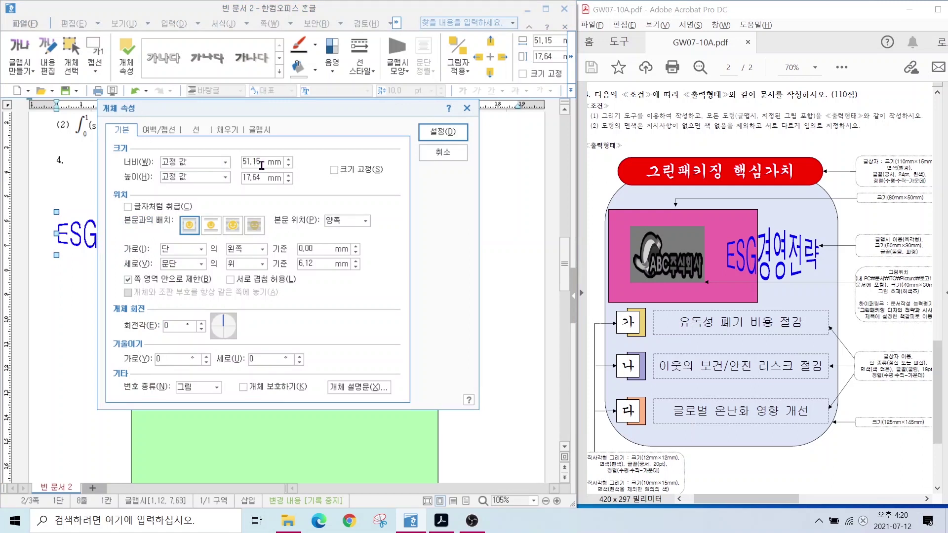
type("50")
key("Tab")
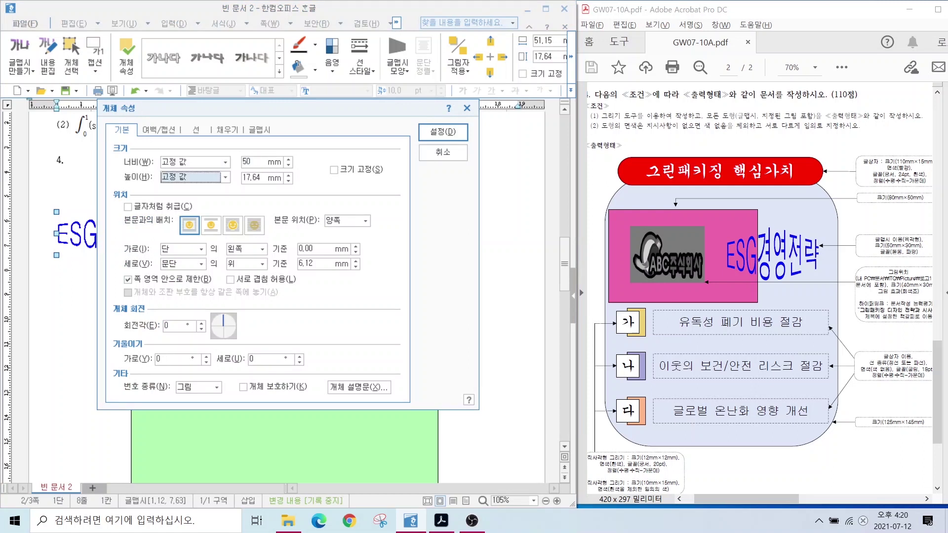
type("30")
left_click(333, 169)
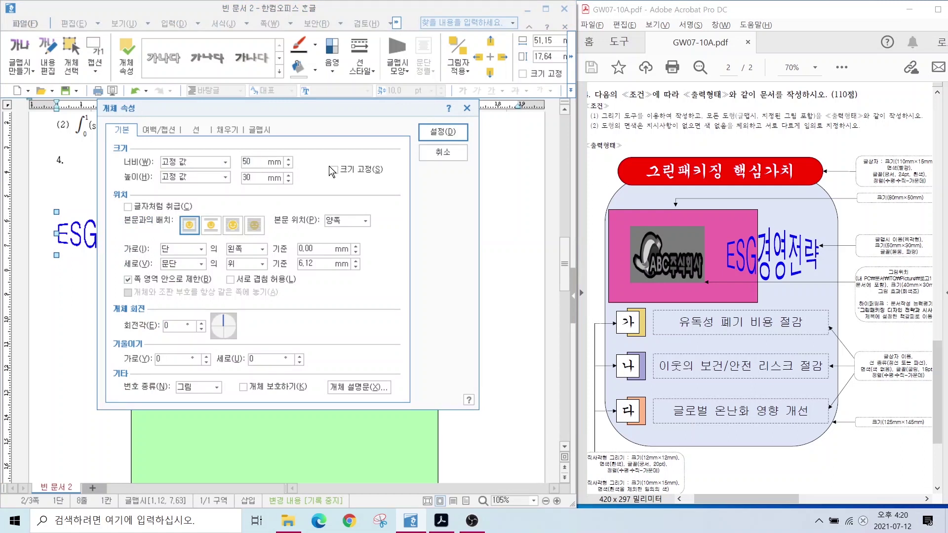
Put the word art in front of text and drag it onto the yellow box's right side.
left_click(232, 227)
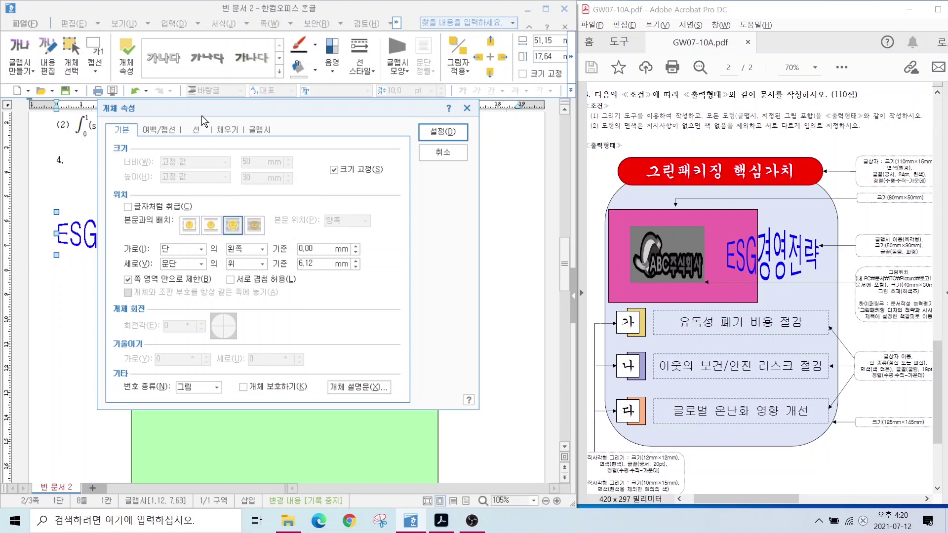
left_click(222, 133)
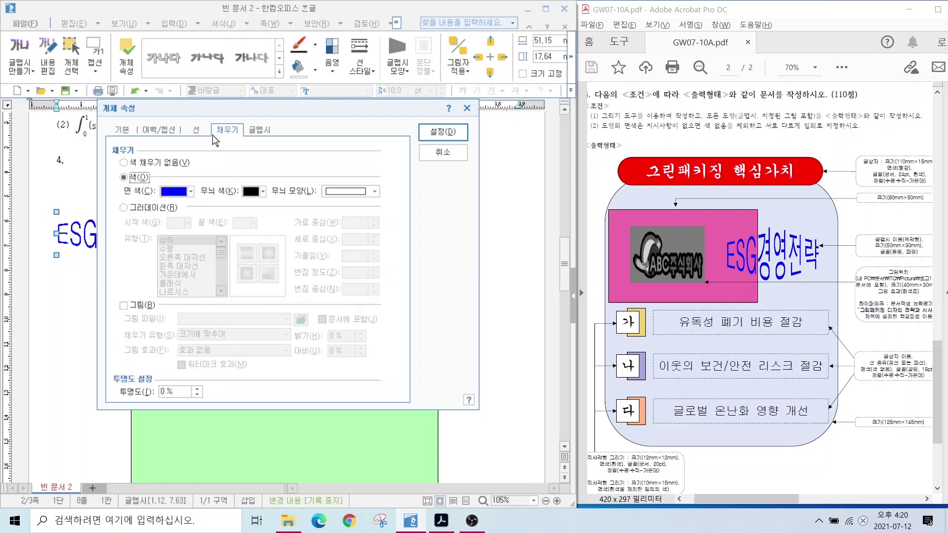
left_click(162, 195)
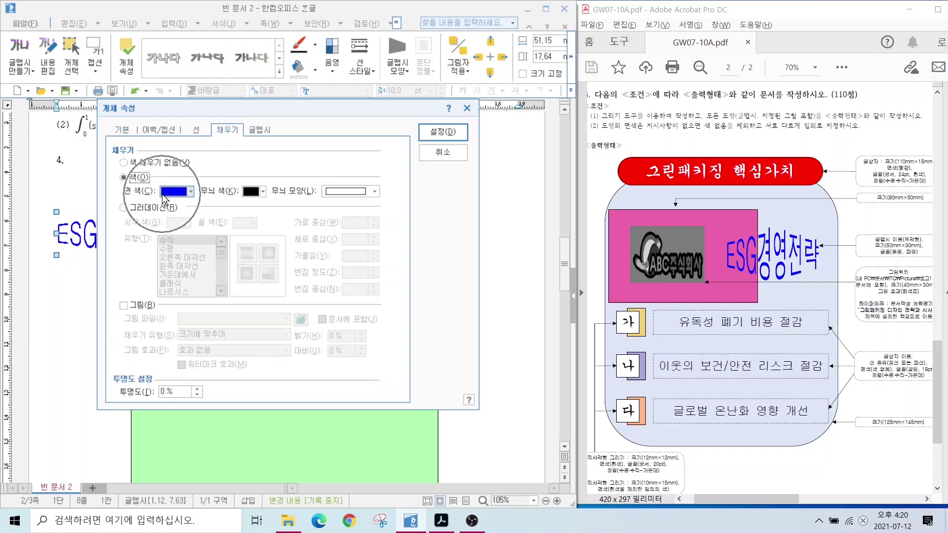
left_click(444, 131)
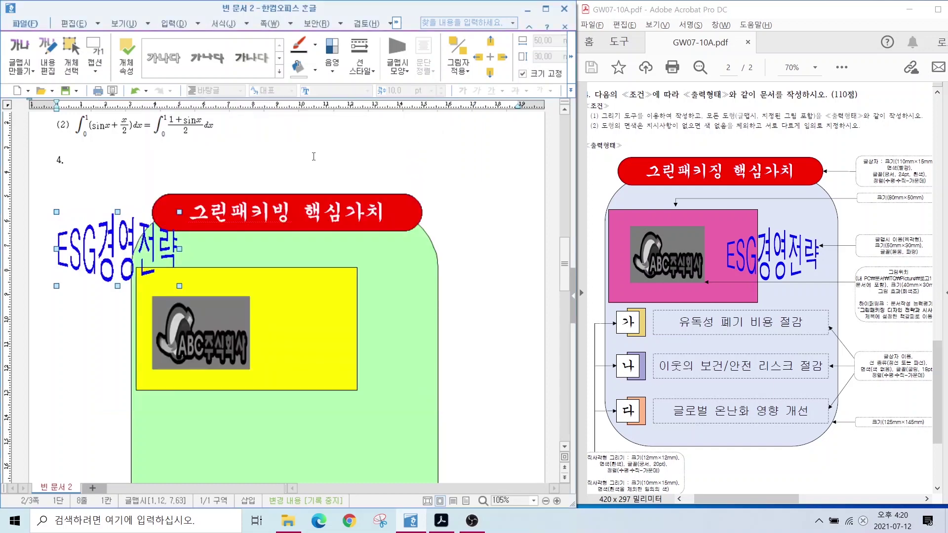
left_click_drag(101, 246, 332, 330)
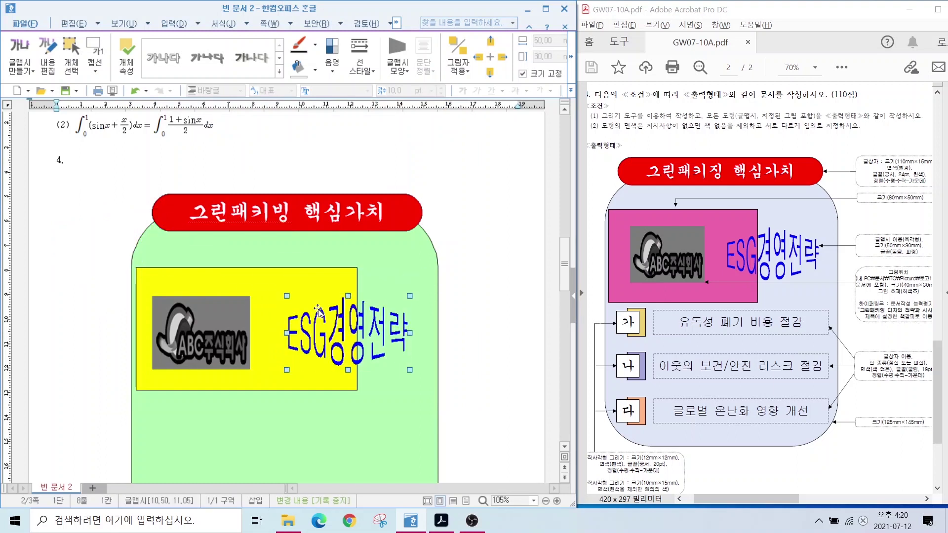
scroll(349, 327, "down", 3)
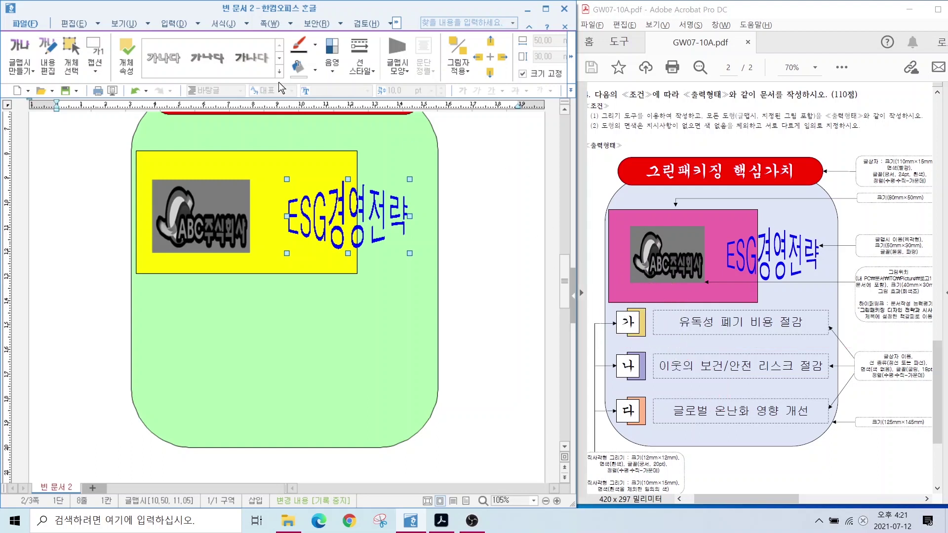
Draw a rectangle below the yellow box and lock it at 10 × 15 mm.
left_click(165, 24)
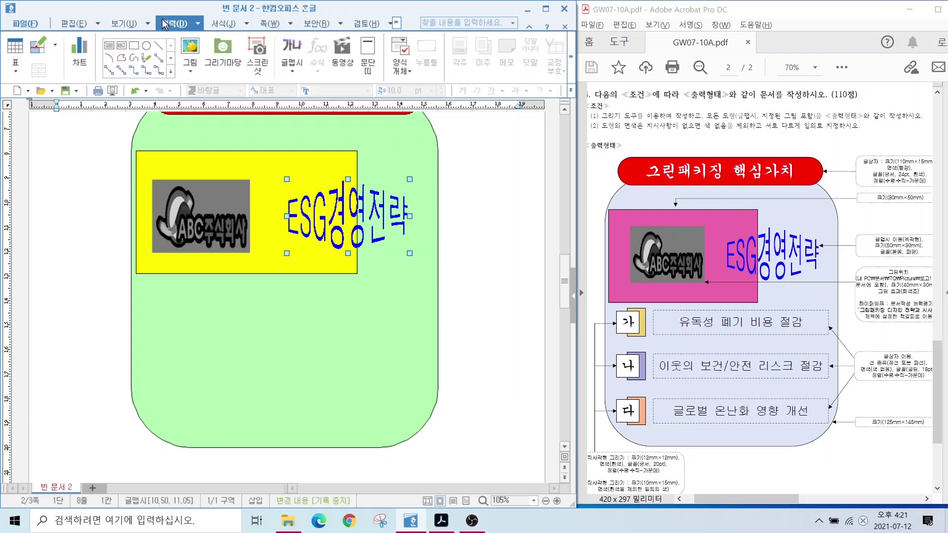
left_click(135, 46)
left_click_drag(157, 283, 168, 309)
double_click(166, 306)
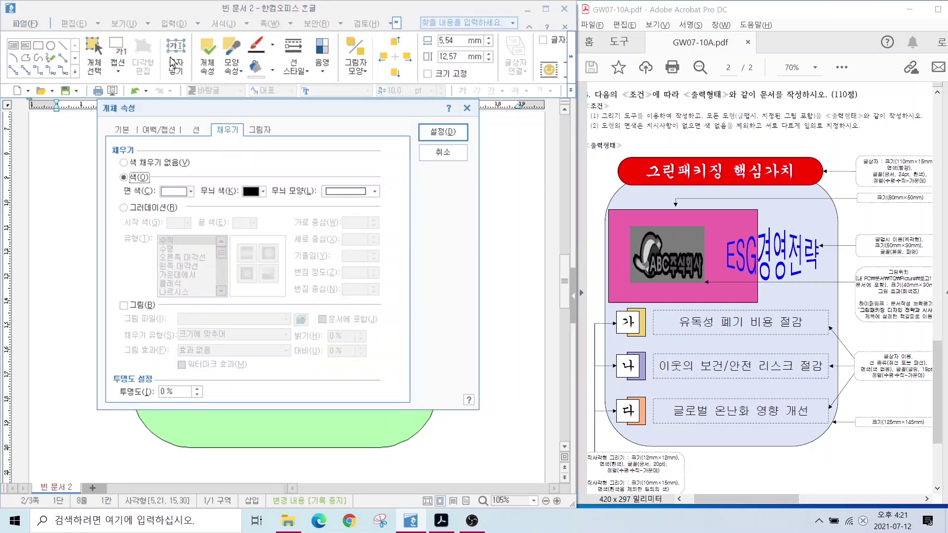
left_click(122, 129)
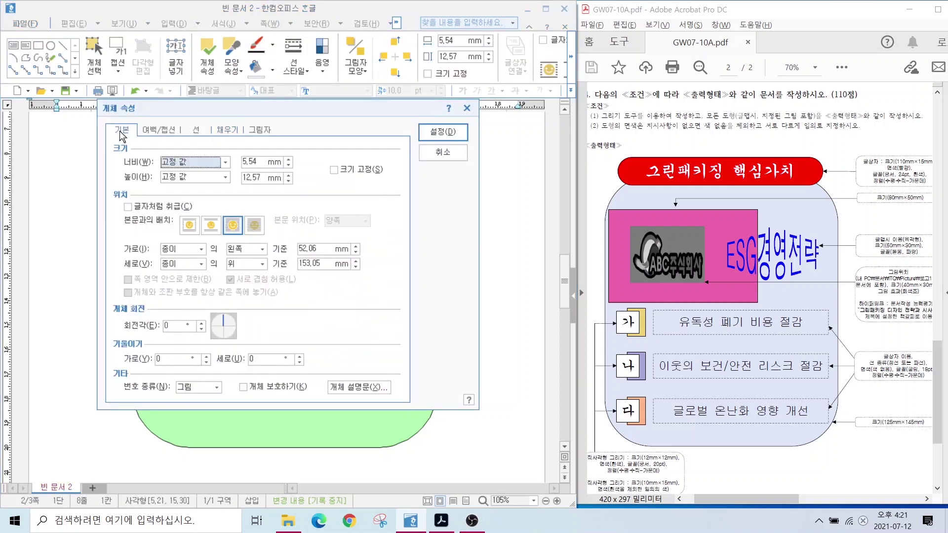
left_click(252, 159)
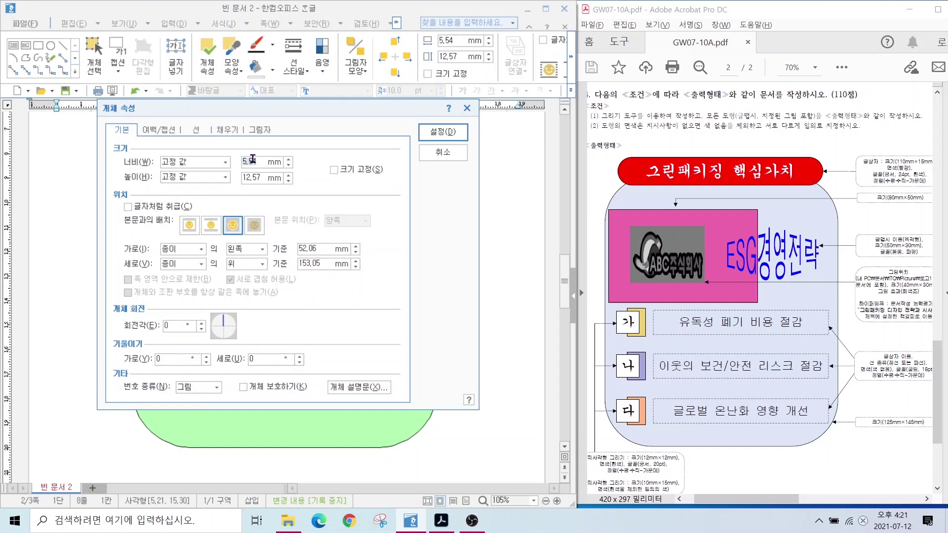
type("10")
key("Tab")
key("Tab")
type("15")
left_click(334, 170)
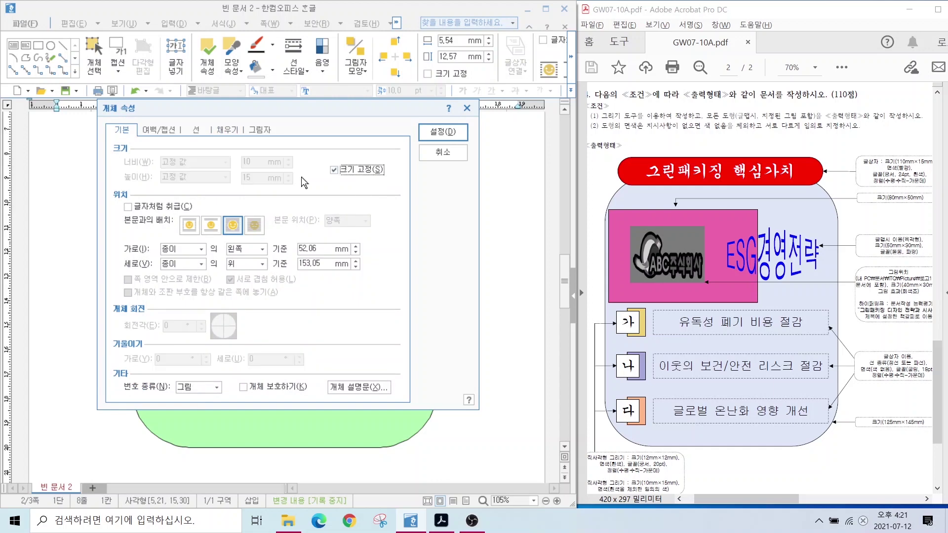
Fill the rectangle green and nudge it slightly right.
left_click(227, 129)
left_click(200, 190)
left_click(213, 237)
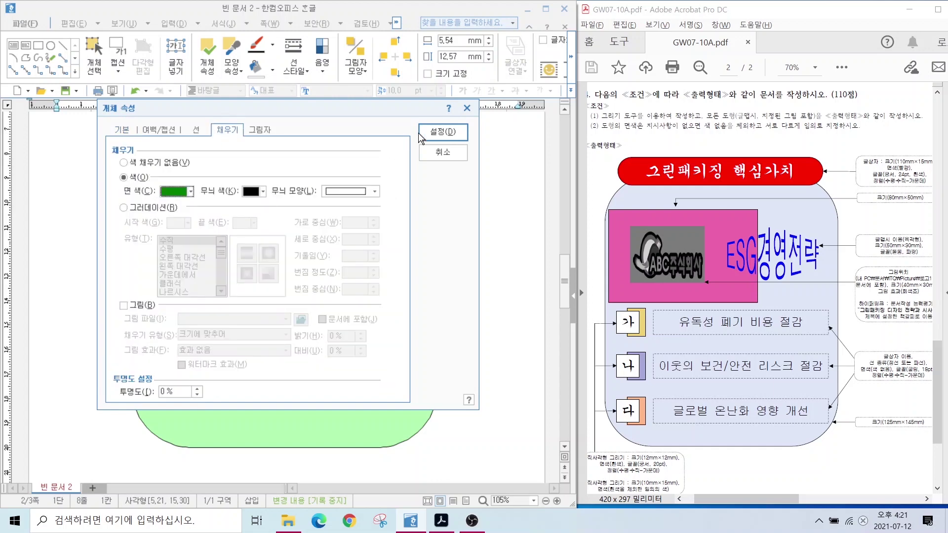
left_click(423, 136)
left_click_drag(172, 296, 178, 296)
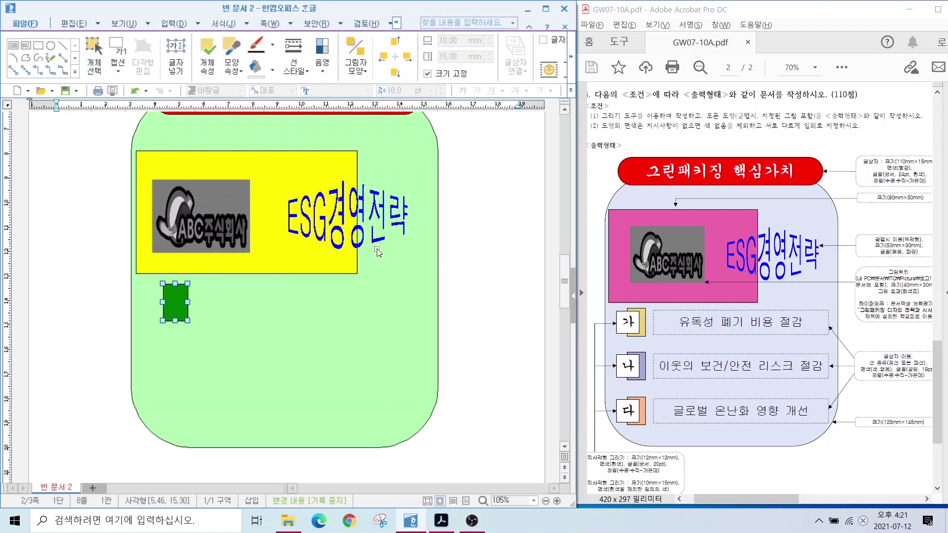
Draw a text box over the green rectangle and lock it at 12 × 12 mm.
left_click(172, 23)
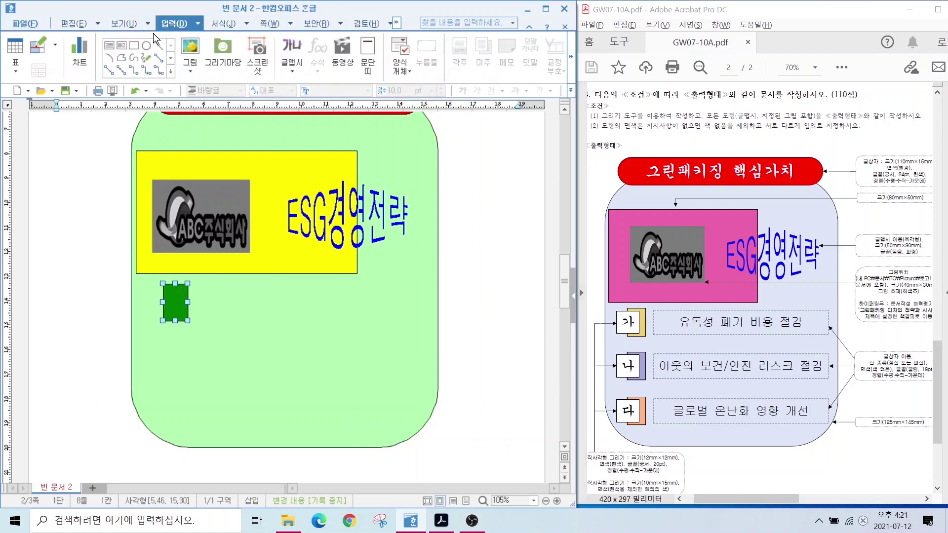
left_click(109, 46)
left_click_drag(144, 287, 184, 320)
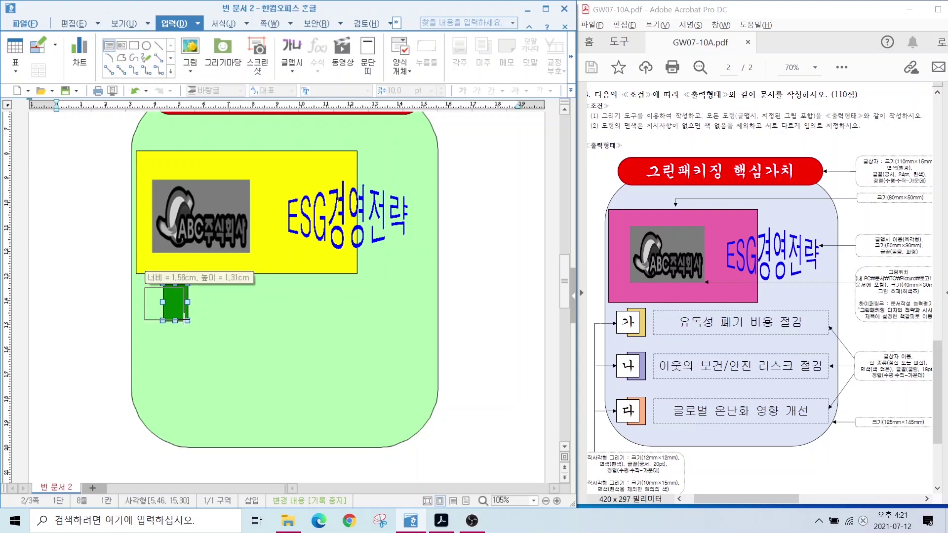
double_click(150, 292)
key("Tab")
type("12")
key("Tab")
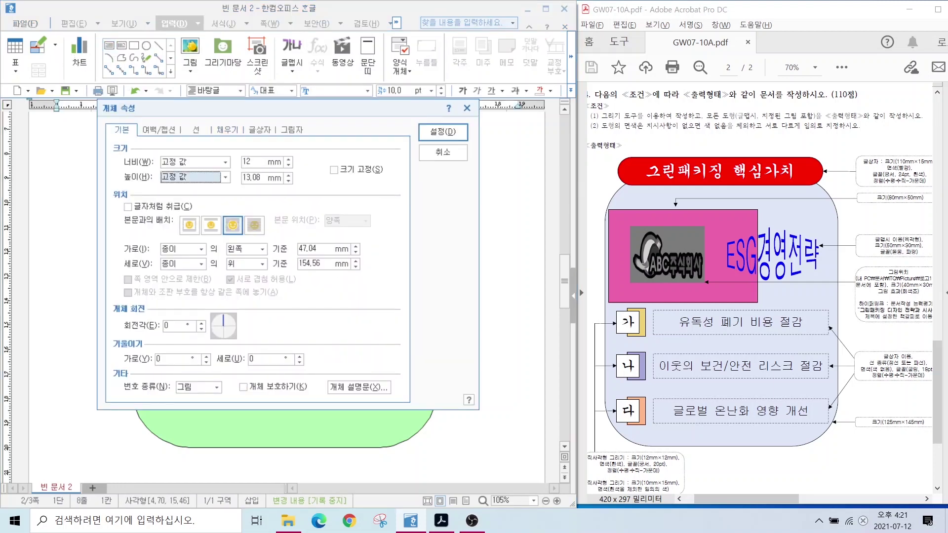
key("Tab")
type("12")
key("Tab")
key("space")
key("Return")
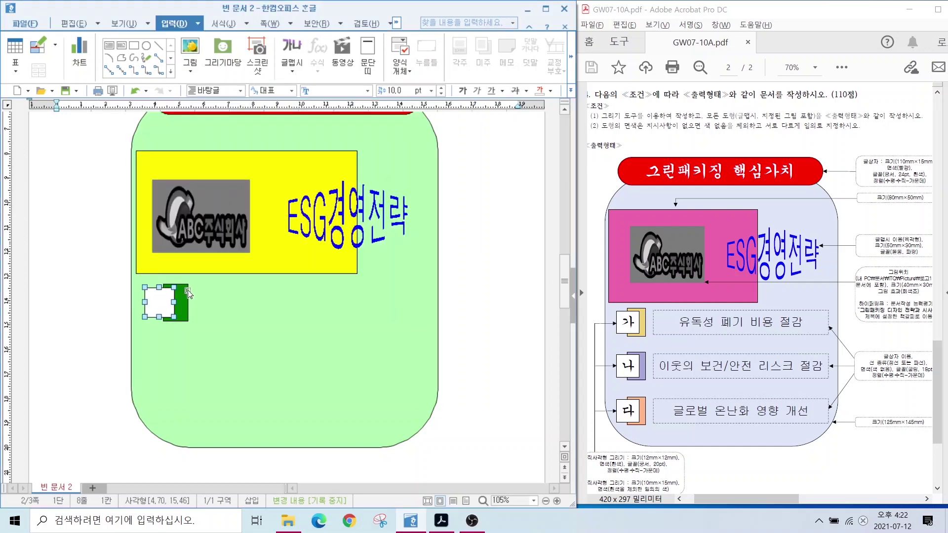
key("Escape")
Set the small text box's font to 궁서 at 20 pt.
left_click(166, 362)
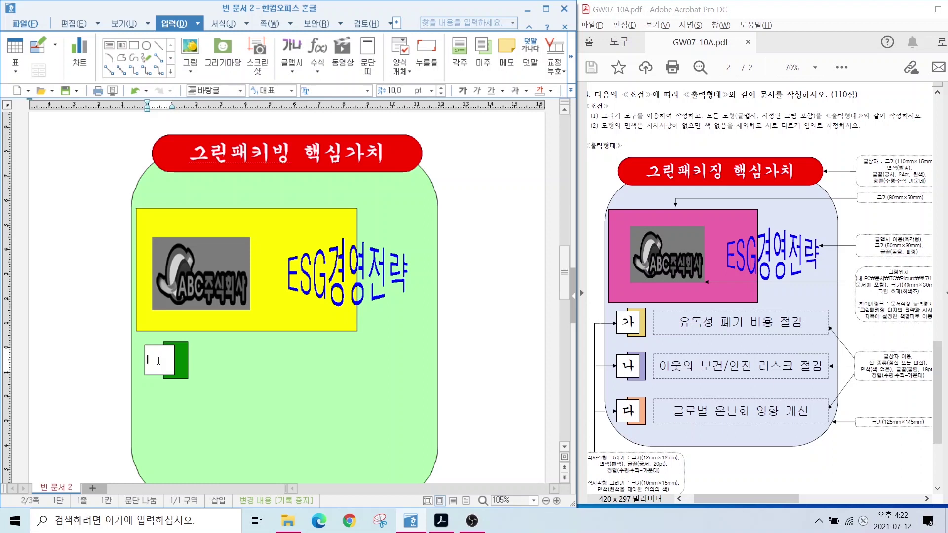
left_click(159, 361)
type("궁서")
key("Return")
left_click(397, 89)
type("20")
key("Return")
left_click(161, 364)
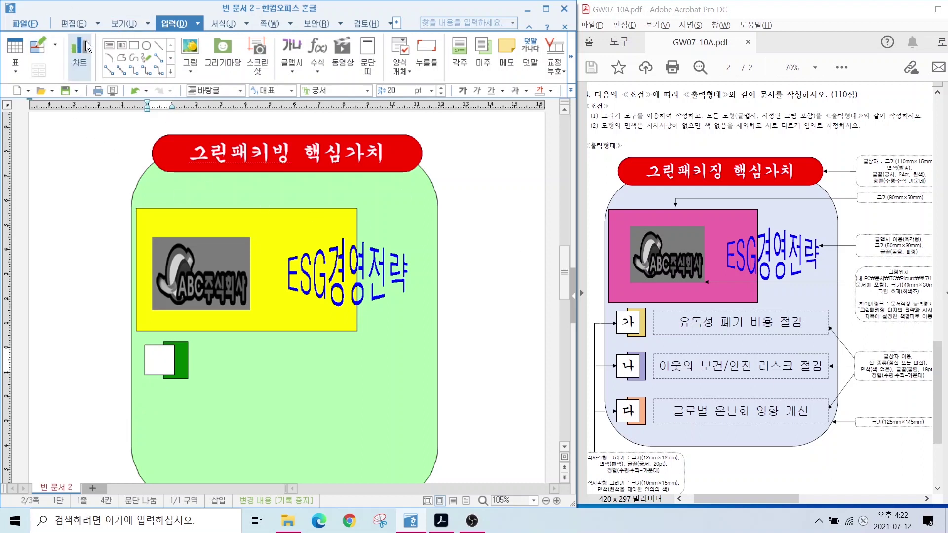
Draw a long dashed-border text box to the right of the green rectangle.
left_click(109, 45)
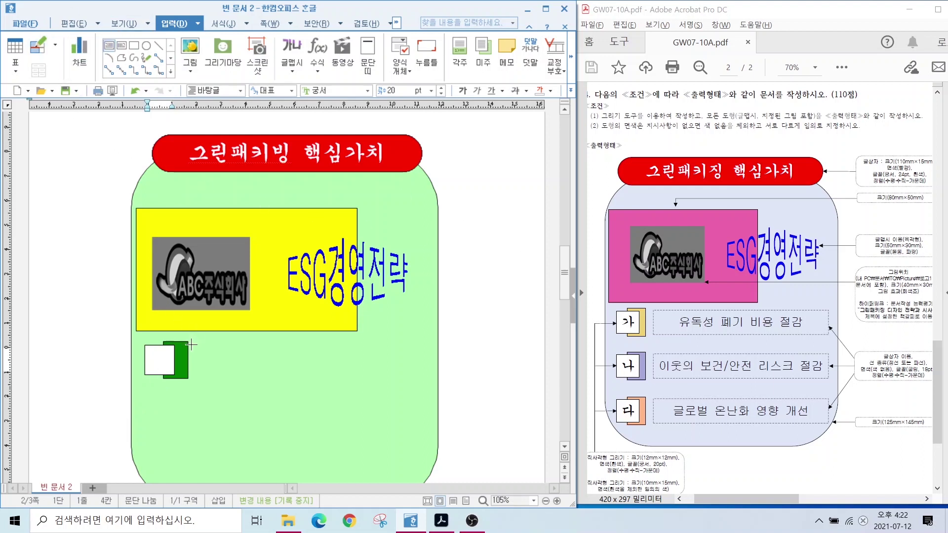
left_click_drag(191, 345, 432, 377)
double_click(215, 345)
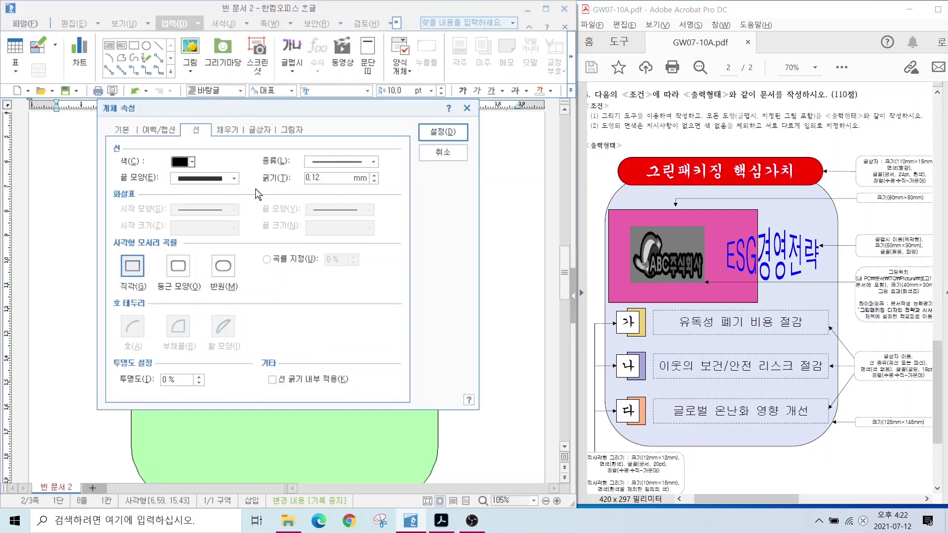
left_click(341, 162)
left_click(227, 129)
left_click(123, 162)
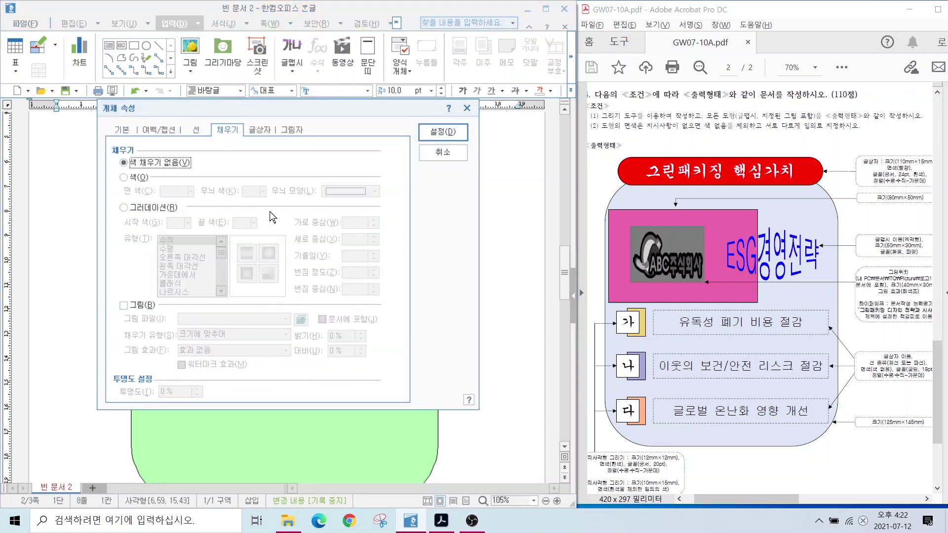
key("alt")
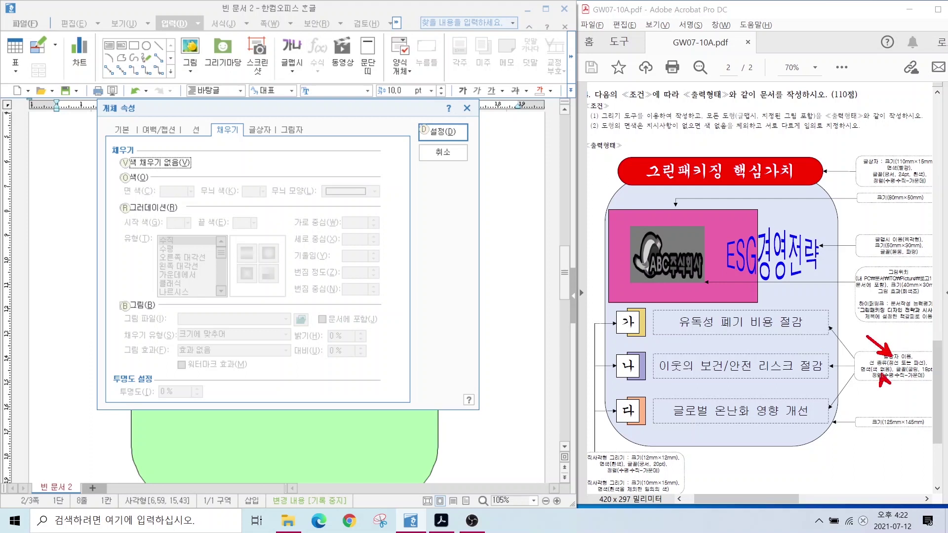
left_click_drag(884, 377, 857, 409)
key("Escape")
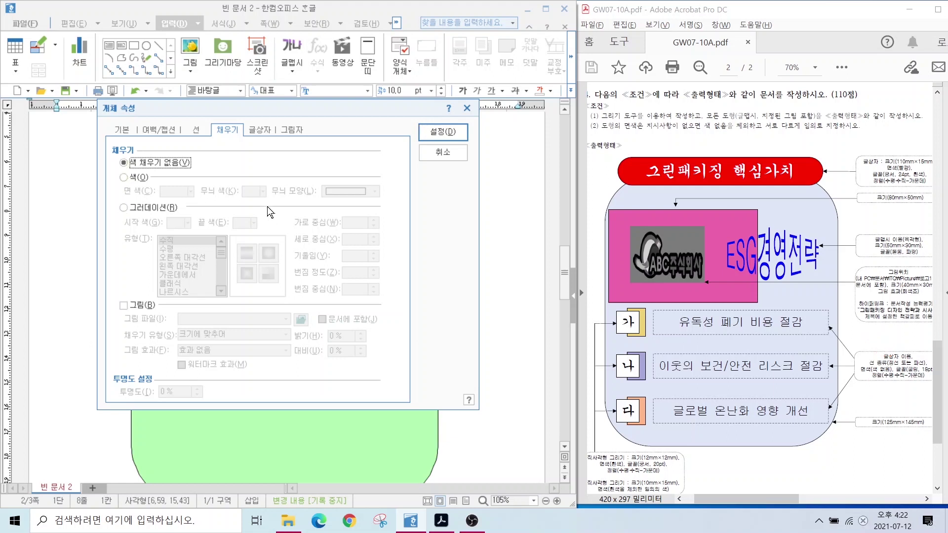
left_click(420, 133)
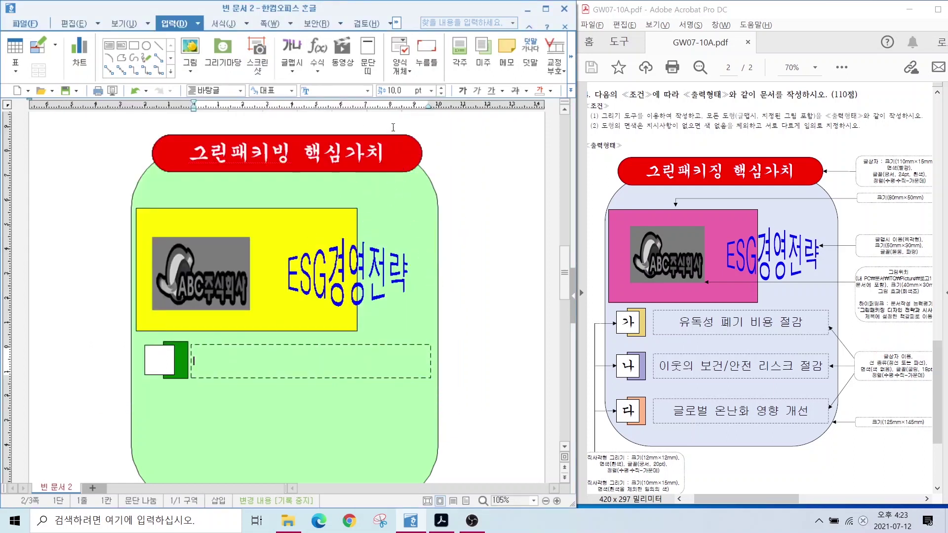
Set the dashed box's text to 굴림 at 18 pt.
left_click(332, 91)
type("굴림")
key("Return")
left_click(399, 92)
type("18")
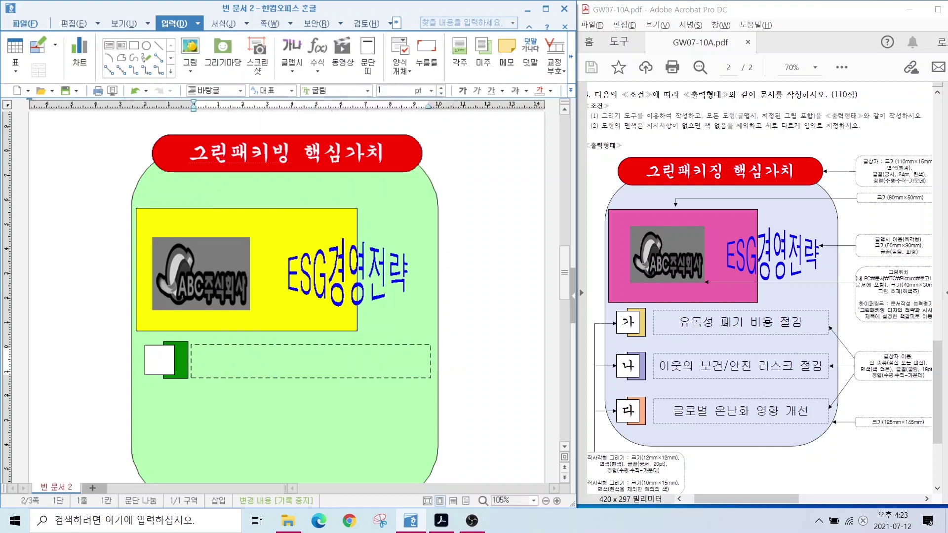
key("Return")
left_click(571, 91)
left_click(588, 144)
scroll(277, 296, "down", 1)
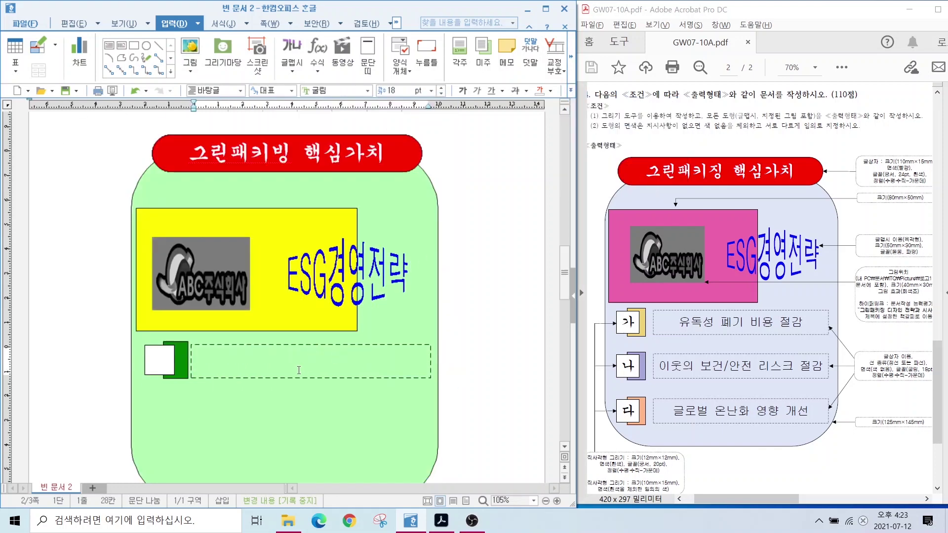
left_click(277, 378)
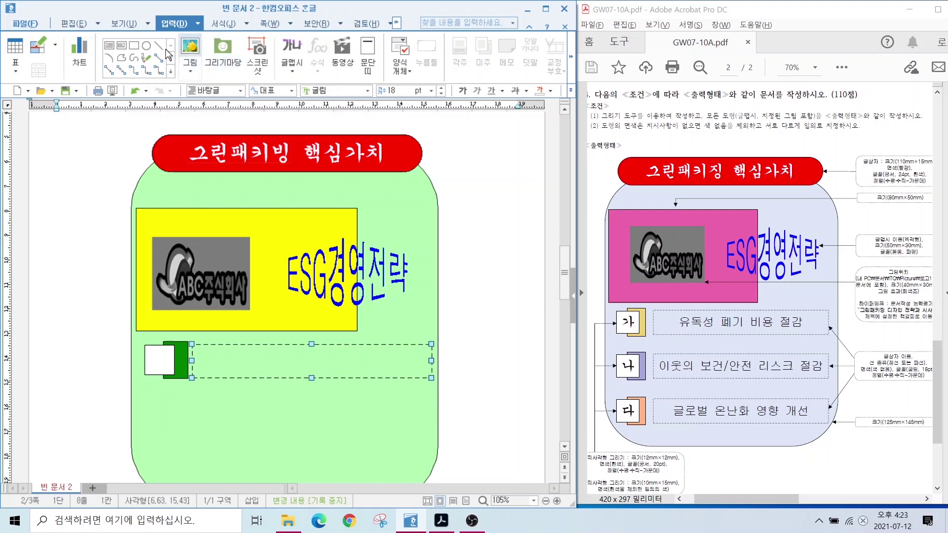
left_click(72, 24)
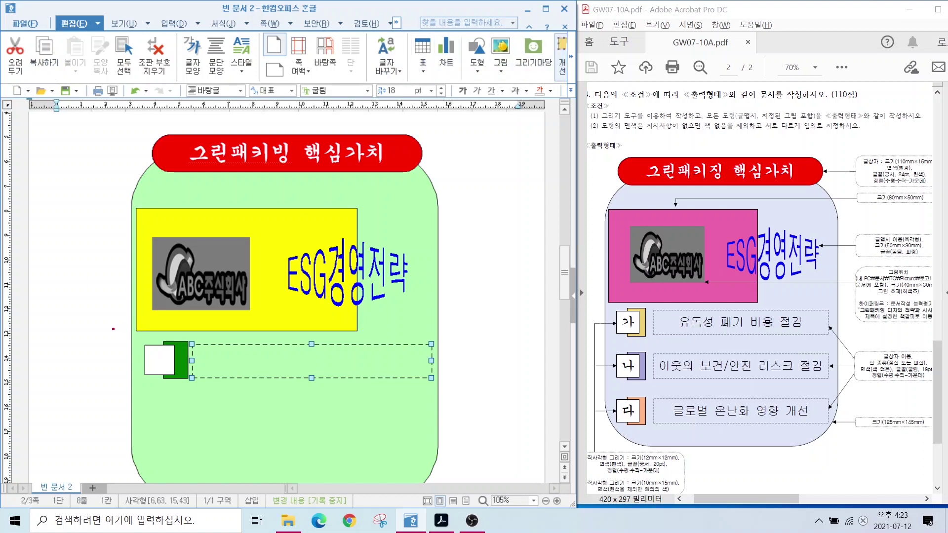
Select the square, bar and dashed box together and copy them downward into three rows.
mouse_move(106, 329)
left_mouse_down()
mouse_move(271, 380)
mouse_move(487, 403)
left_mouse_up()
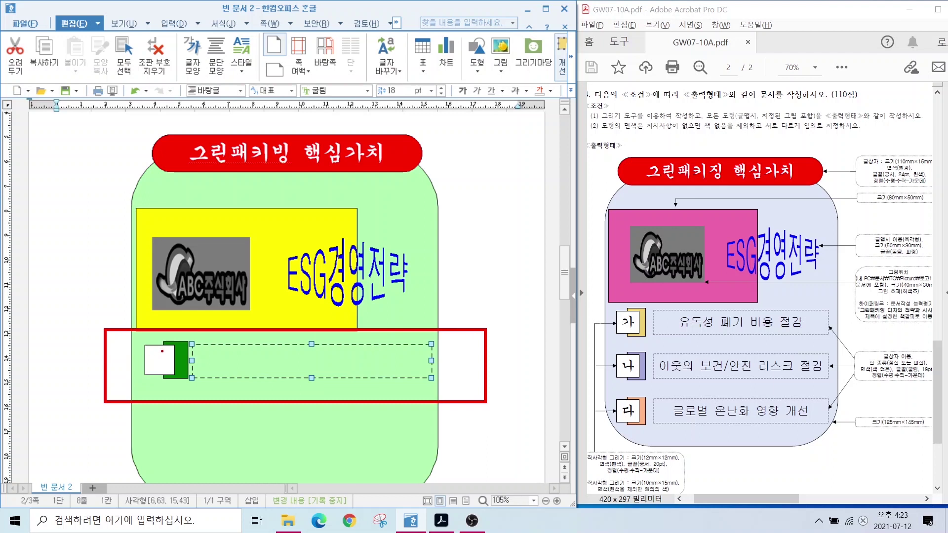
key("Escape")
left_click_drag(106, 334, 500, 417)
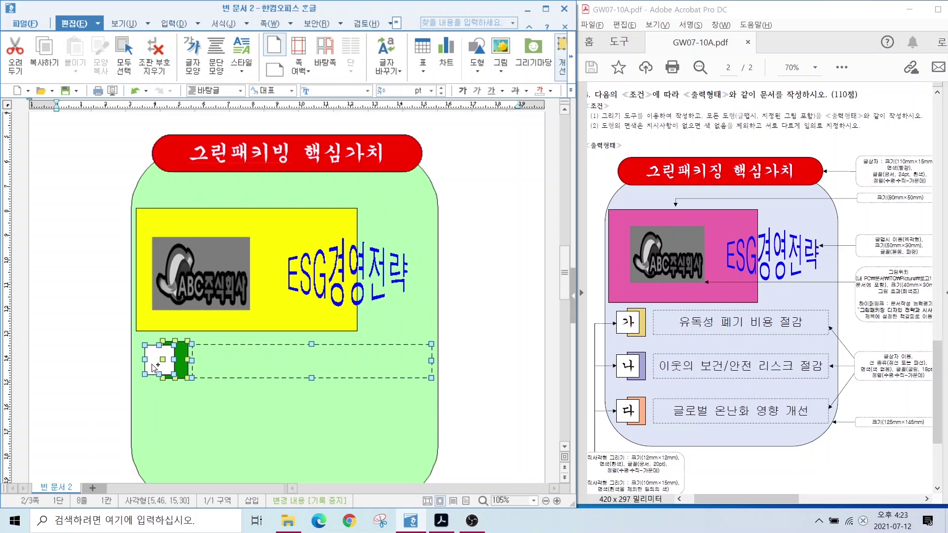
left_click_drag(154, 368, 158, 466)
scroll(278, 378, "down", 3)
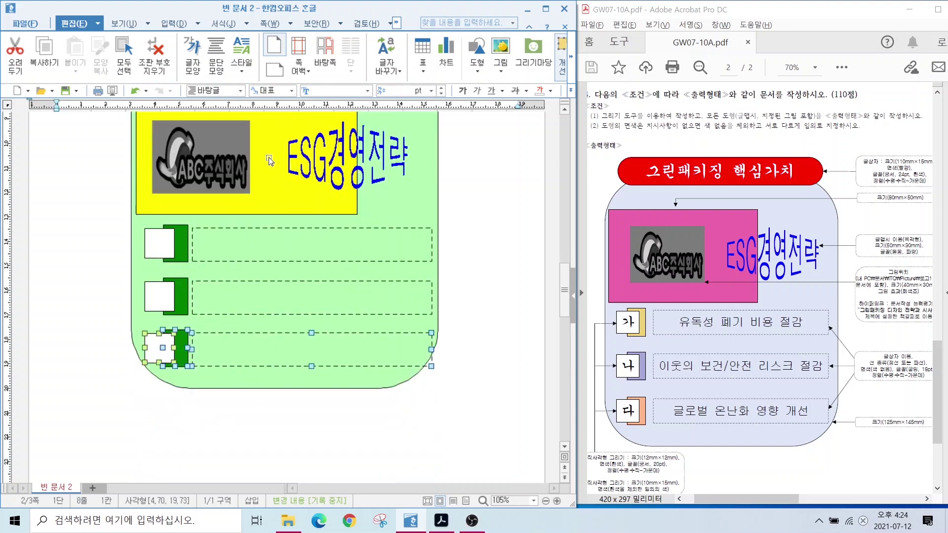
scroll(316, 242, "up", 2)
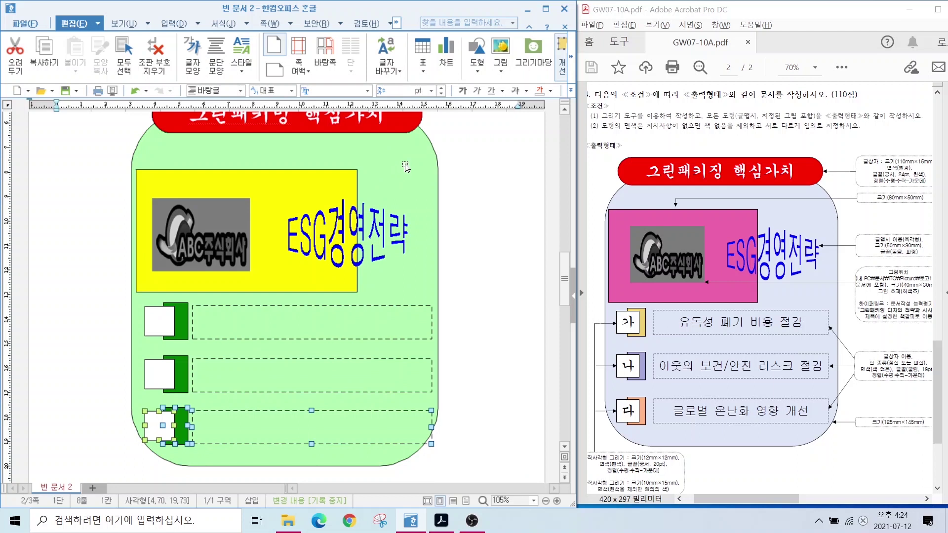
Undo the last change and fill the first item's bar orange.
key("ctrl+z")
key("ctrl+z")
key("ctrl+z")
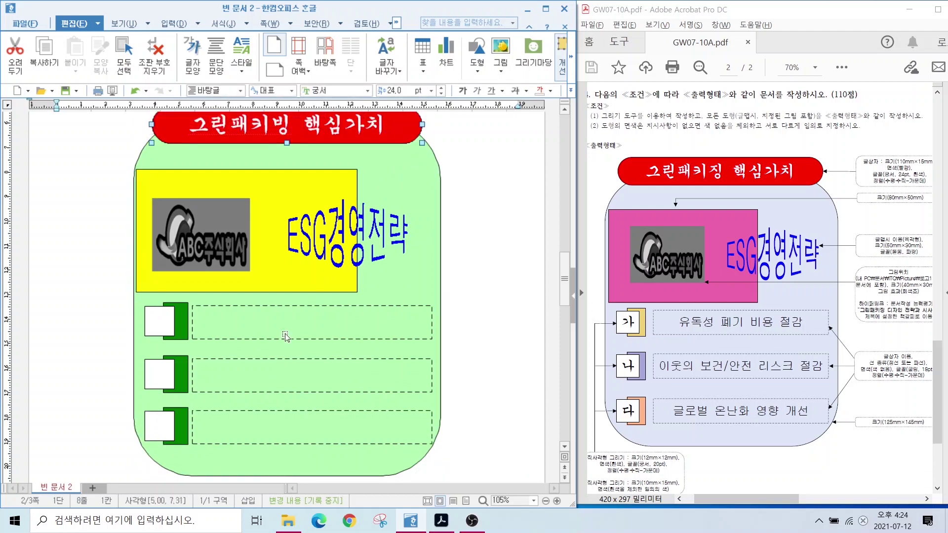
left_click(182, 337)
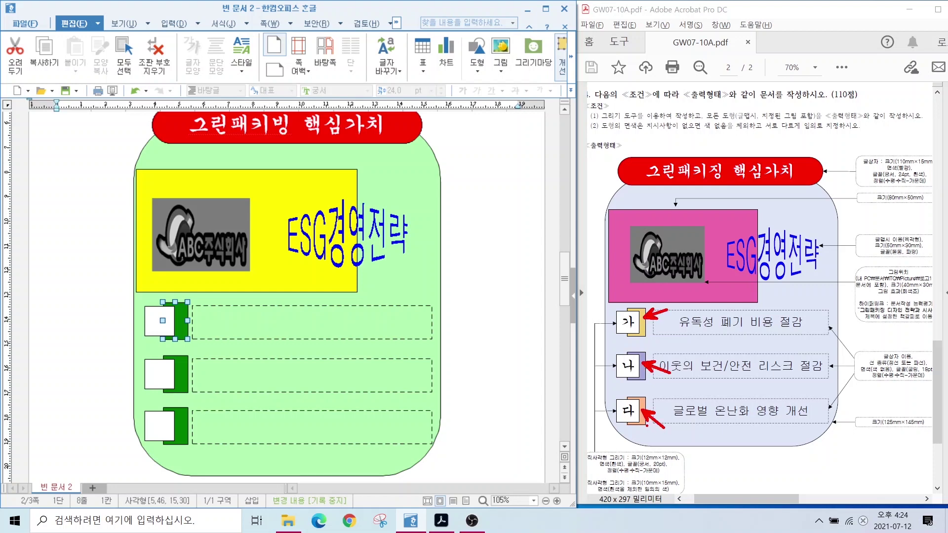
double_click(183, 329)
left_click(176, 191)
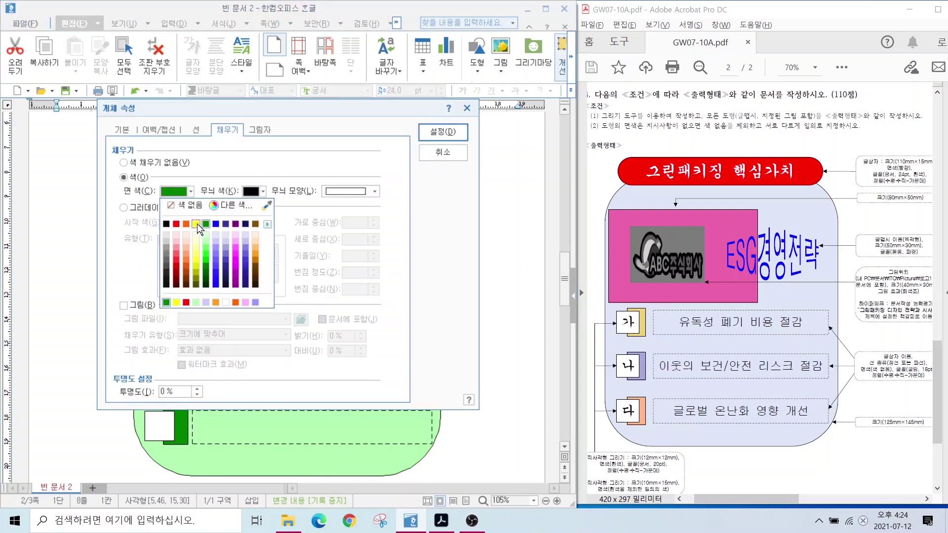
left_click(186, 224)
left_click(436, 141)
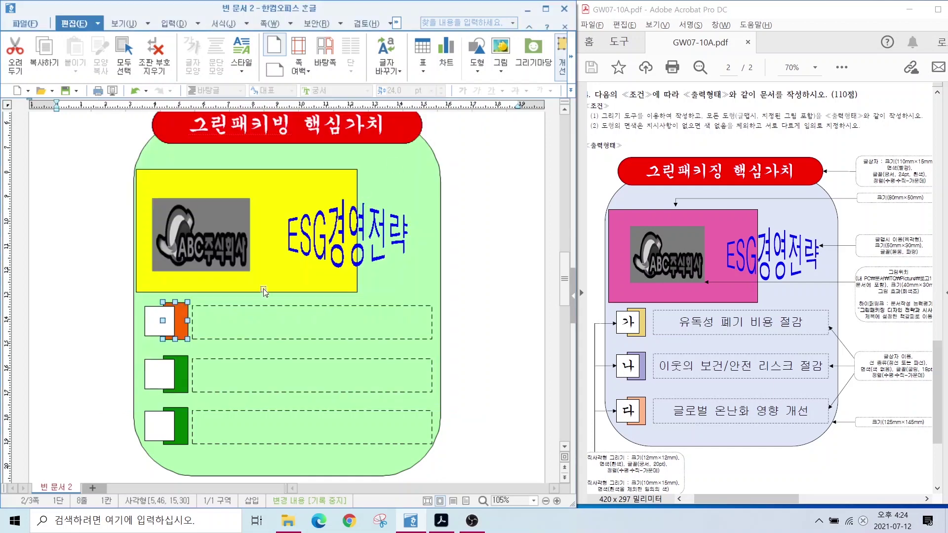
Fill the second item's bar blue.
double_click(181, 379)
left_click(175, 191)
left_click(218, 228)
key("Return")
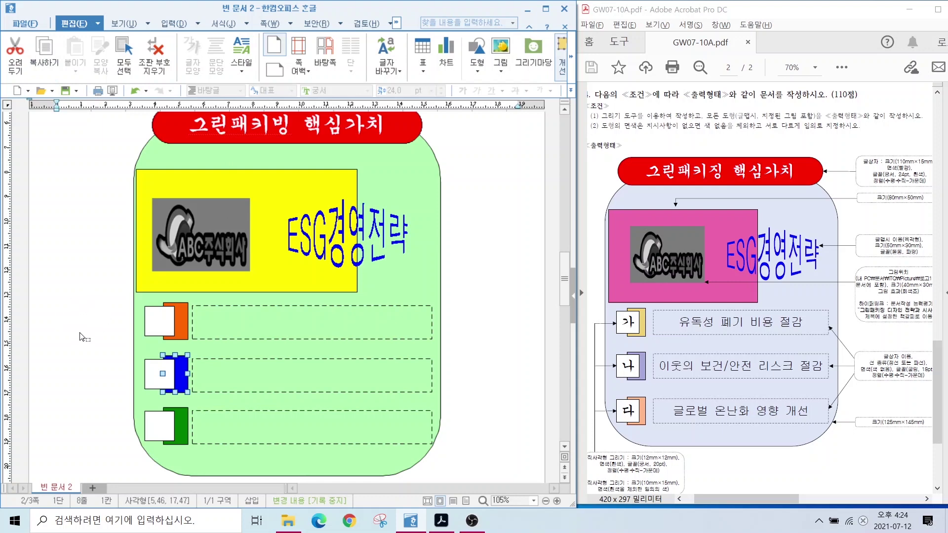
key("Escape")
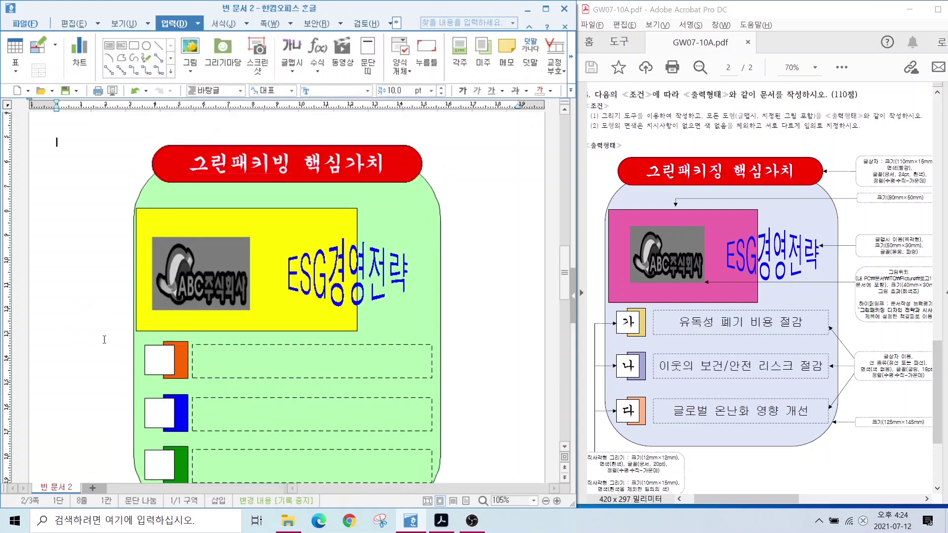
Label the three white squares 가, 나 and 다.
scroll(110, 347, "down", 2)
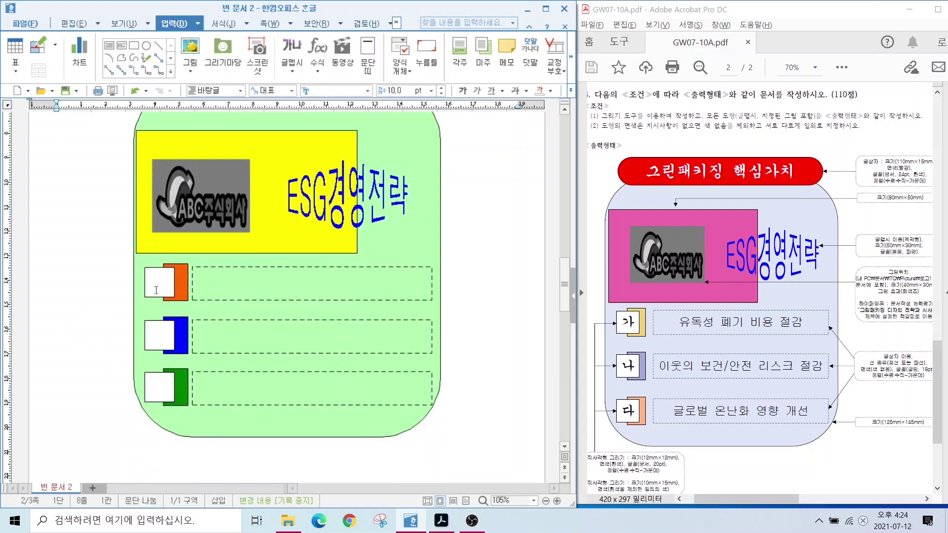
left_click(158, 285)
type("가")
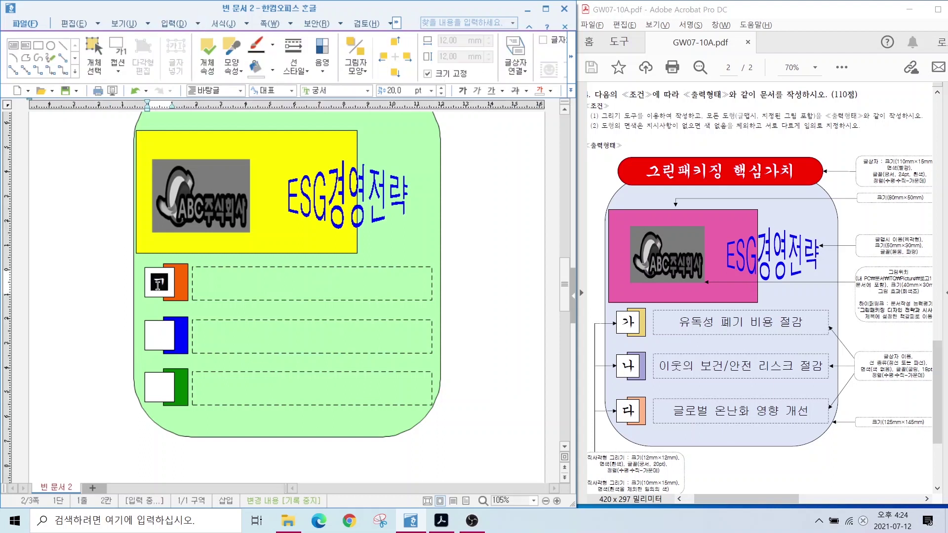
left_click(159, 336)
type("나")
left_click(168, 385)
type("다")
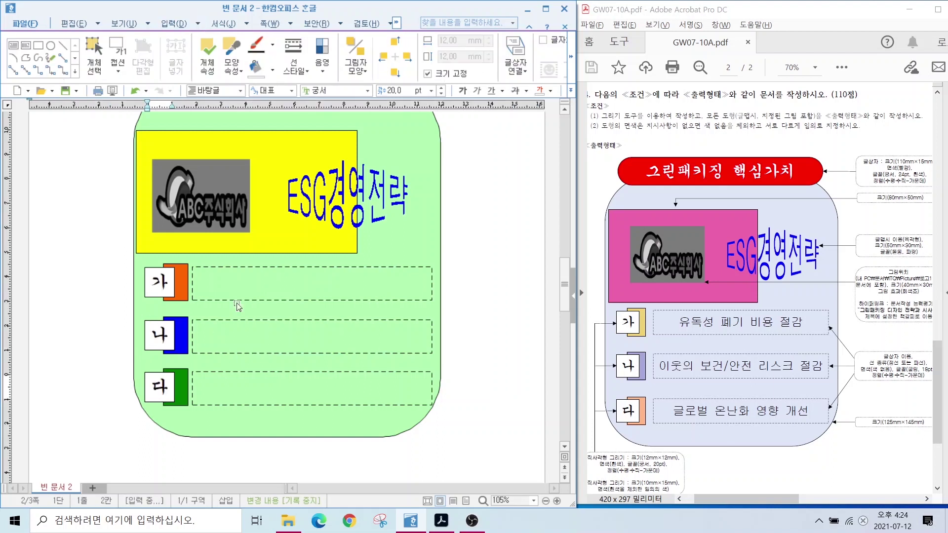
Type '유독성 폐기 비용 절감', '이웃의 보건/안전 리스크 절감' and '글로벌 온난화 영향 개선' into the dashed boxes.
left_click(234, 297)
type("유독성 폐기 비용 절감")
left_click(254, 335)
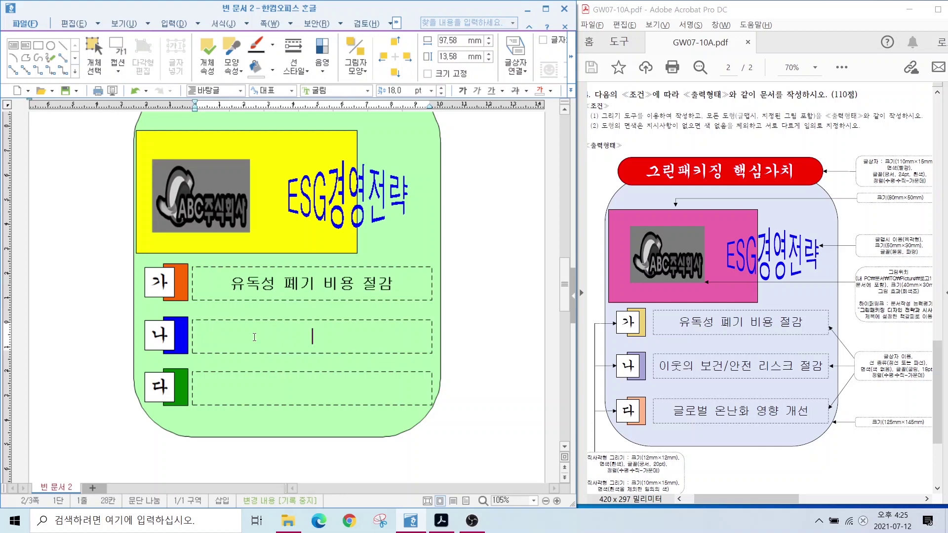
type("이웃의 보건/안전 리스크 절감")
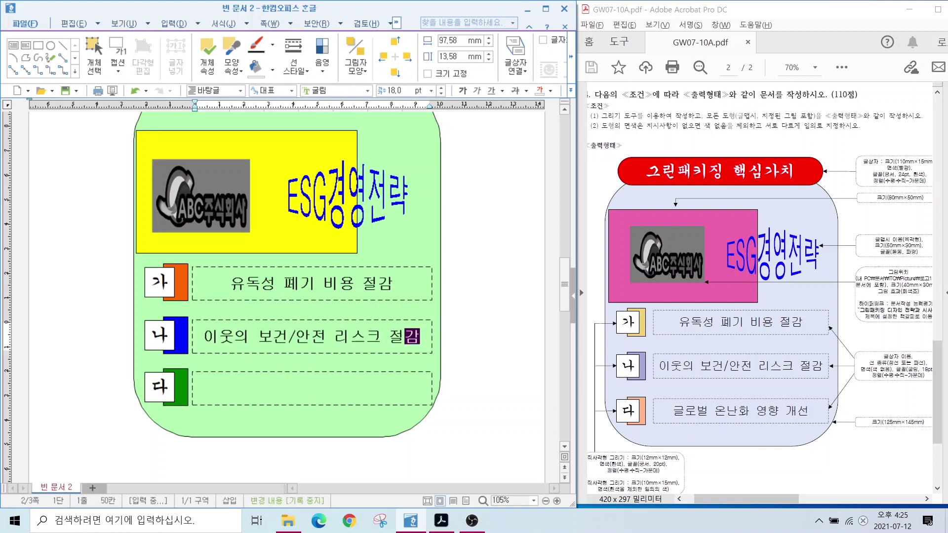
left_click(313, 389)
type("글로벌 온난화 영향 개선")
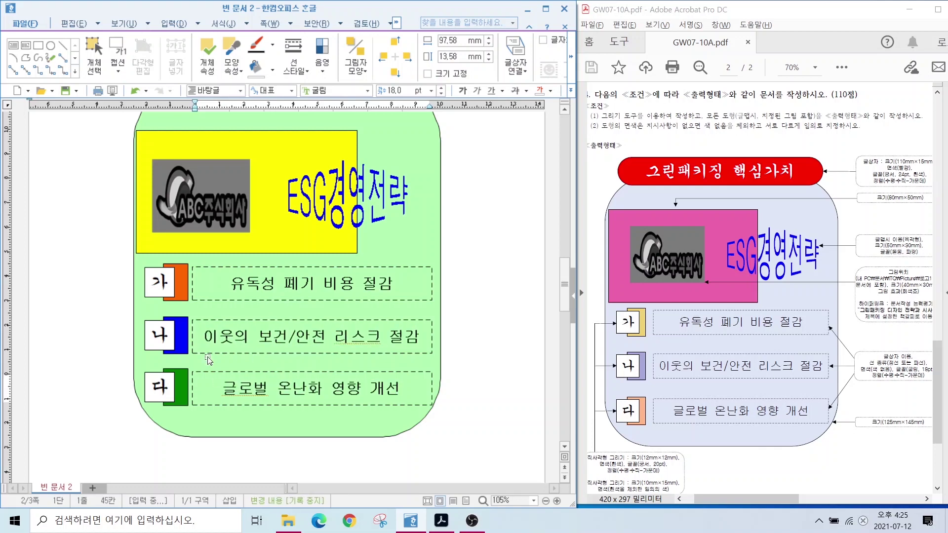
Shift the ESG text art, yellow rectangle and ABC logo slightly to the right.
scroll(321, 262, "up", 2)
left_click(322, 262)
left_click_drag(322, 262, 330, 262)
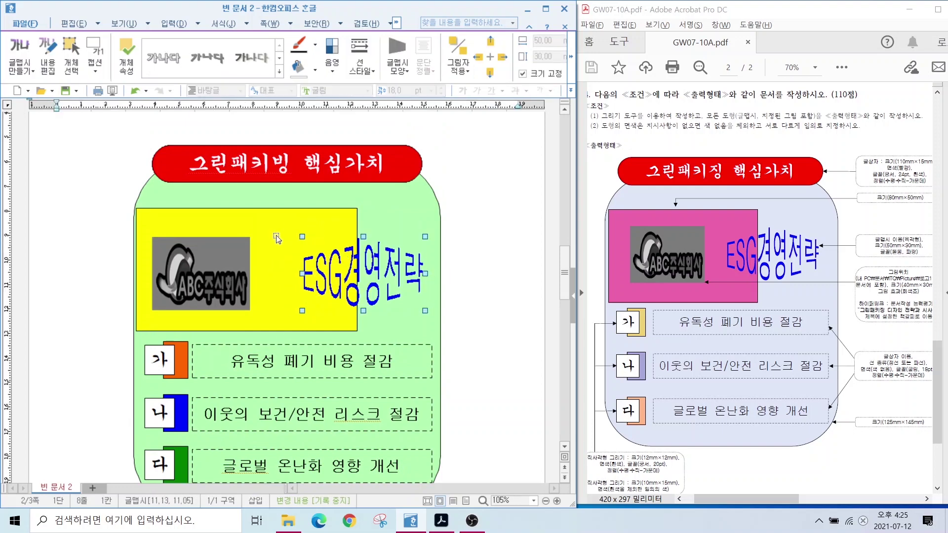
left_click_drag(276, 238, 293, 238)
left_click_drag(206, 279, 228, 280)
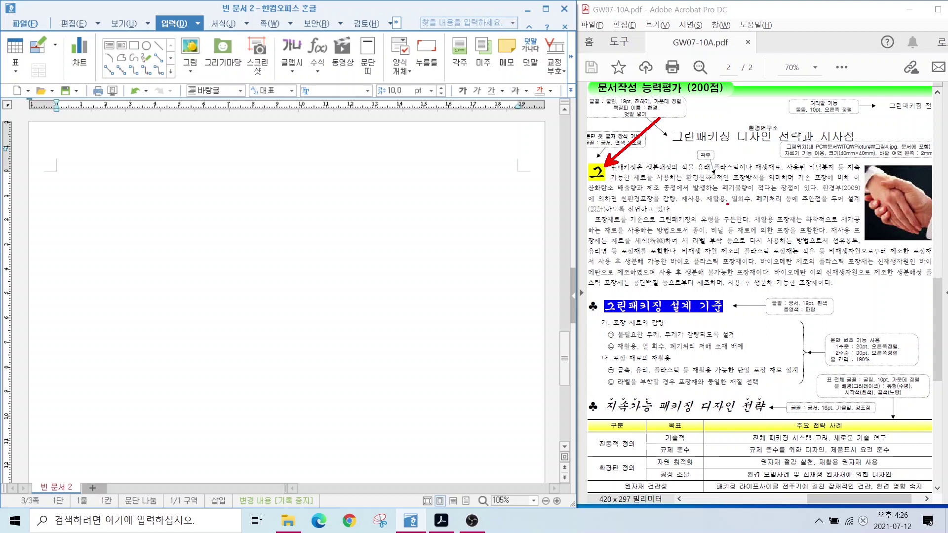
Type the title 그린패키징 디자인 전략과 시사점 and the two body paragraphs below it.
left_click(101, 184)
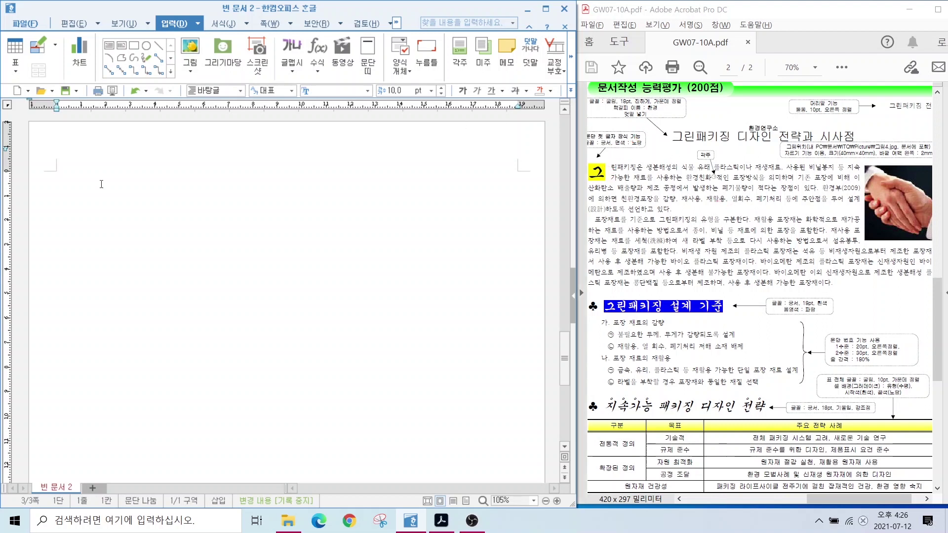
type("그린패키징 디자인 전략과 시사점")
key("Return")
key("Return")
type("그린패키징은 생")
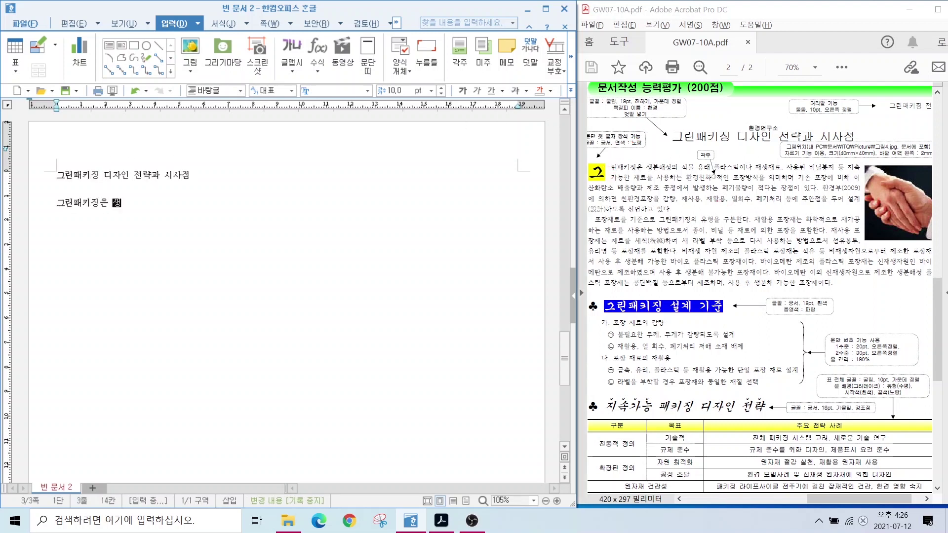
type("문해성의 식물 유래 플라스틱이나 재생재료, 사용된 ")
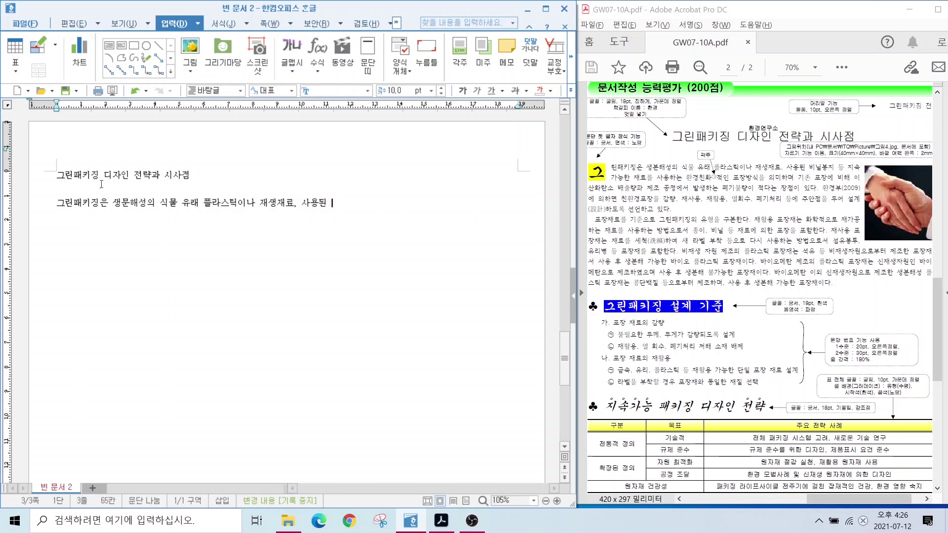
type("비닐봉지 등 지속 가능한 재료를 사용하는 환경친화적인")
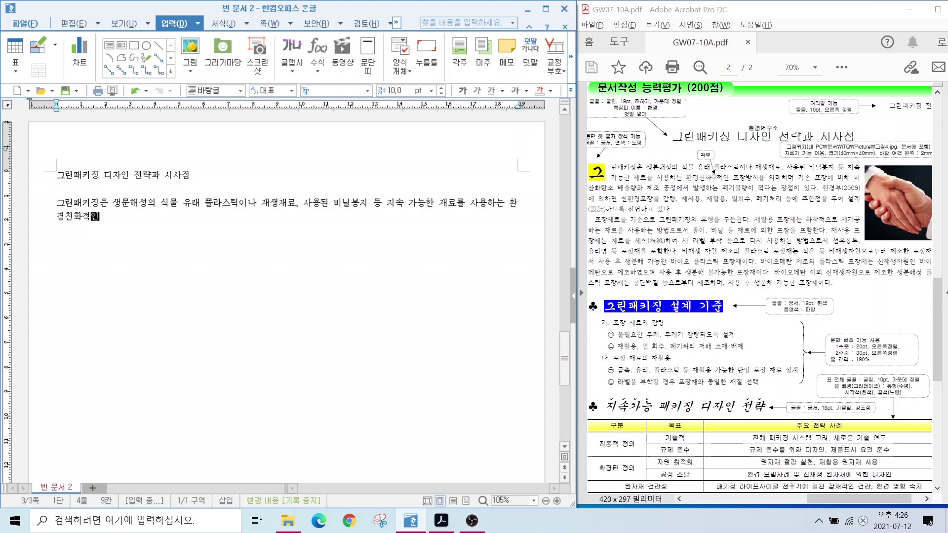
type(" 포장방식을 의미하며 기존 포장에 비해 이산화탄소 배출량과 제조 공정에서 발생하는 폐")
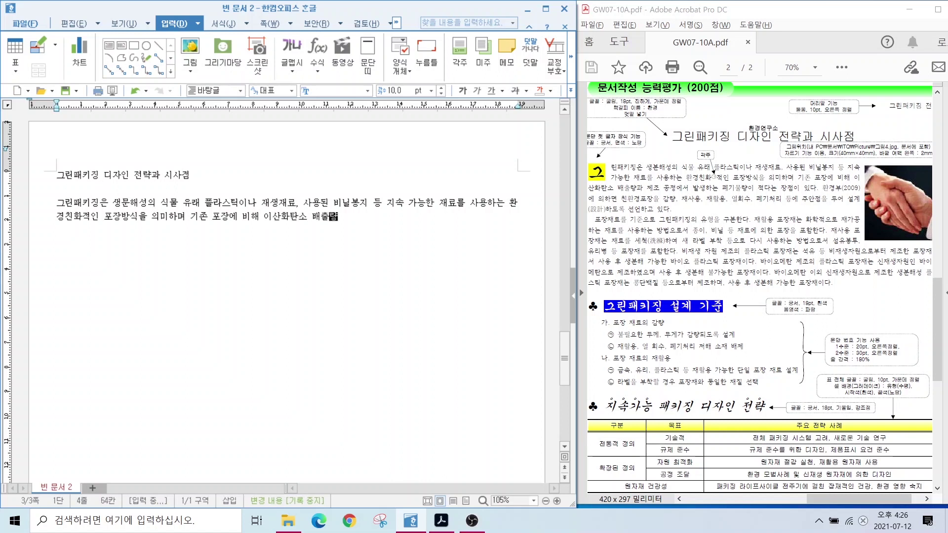
type("기물량이 적다는 장점이 이")
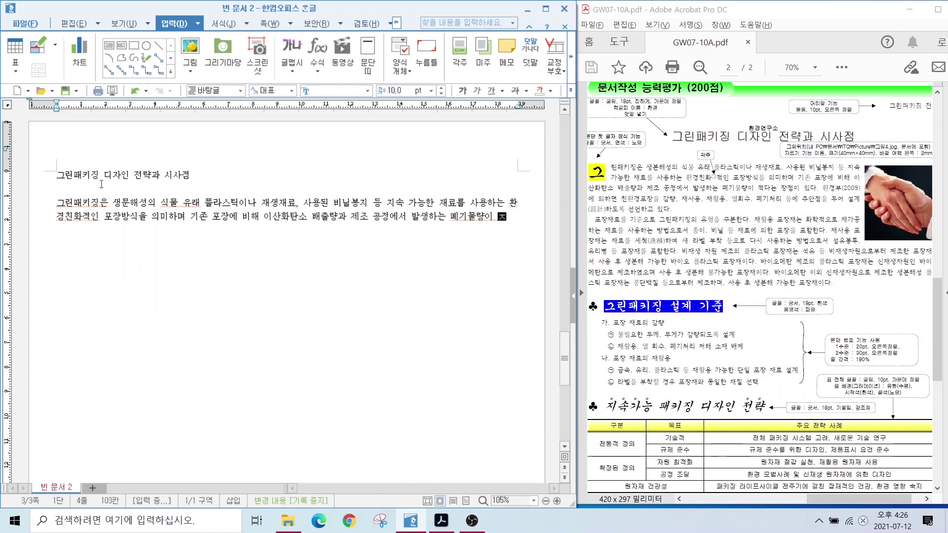
type("다. 환경부(2009")
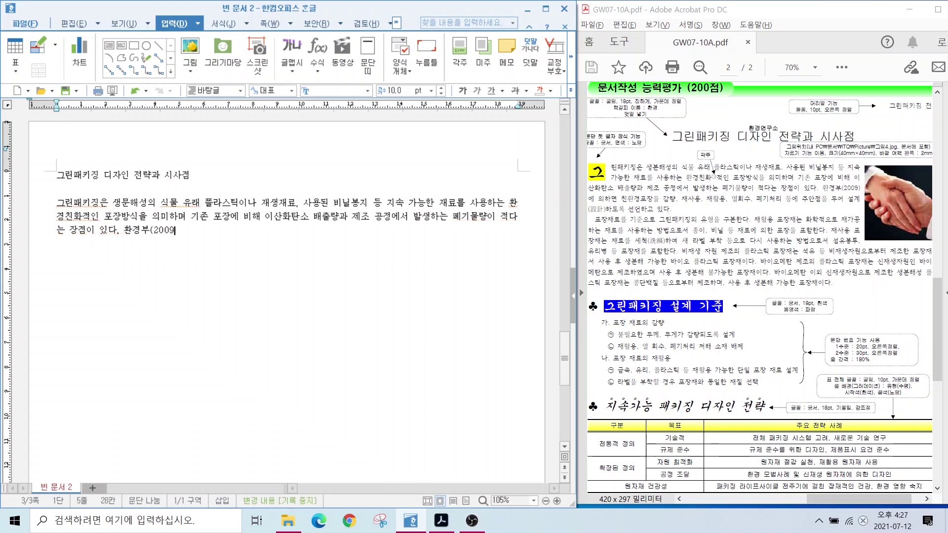
type(")에 의하면 친환ㄱ경포장을 감량, 재사용, 재활")
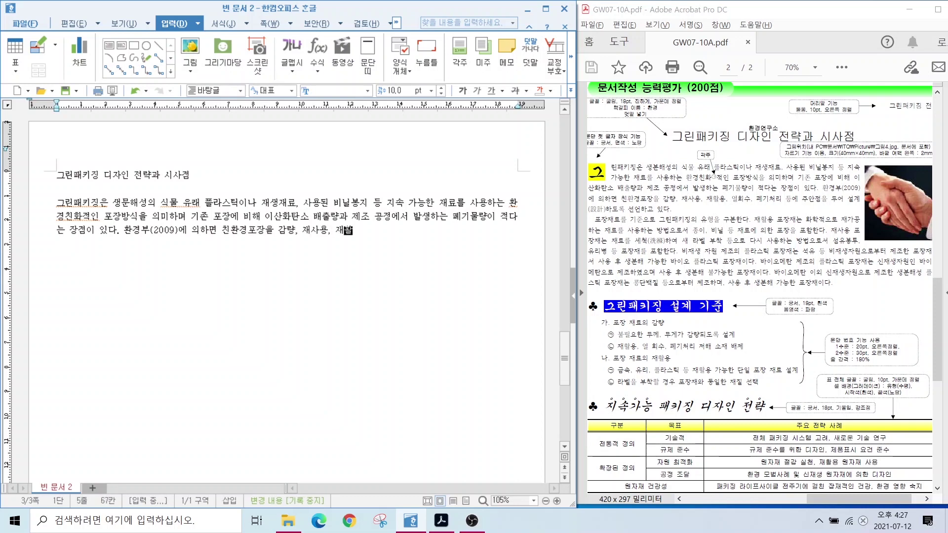
type("용, 열회수, 폐기처리 등에 주안점을 두어 설계하도록 선언하고 있다.")
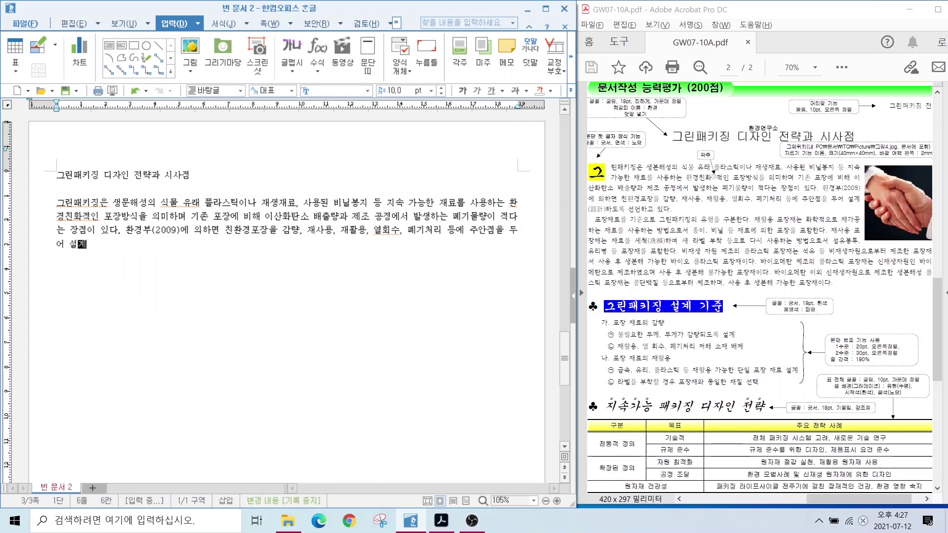
key("Return")
type("포장재료를 기준으로 그린패")
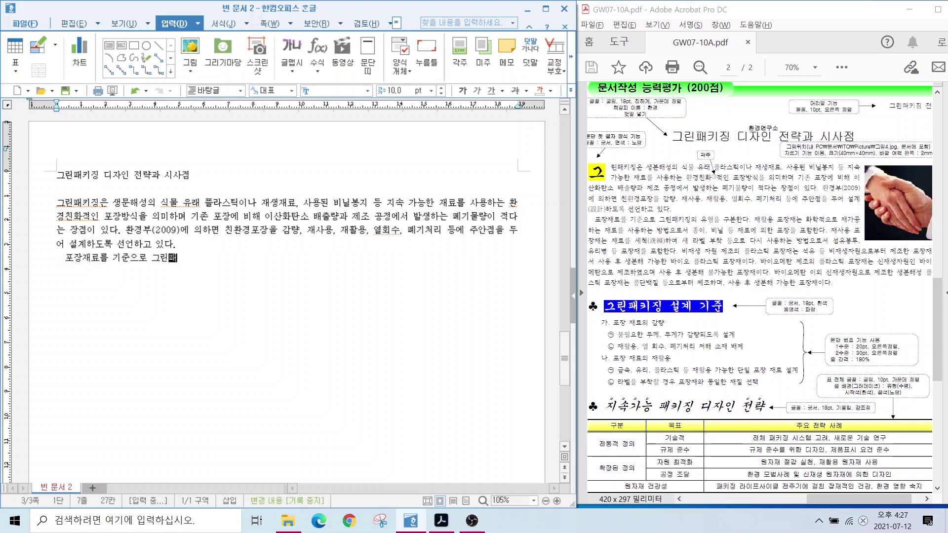
type("키징의 유형을 구분한다. 재활용")
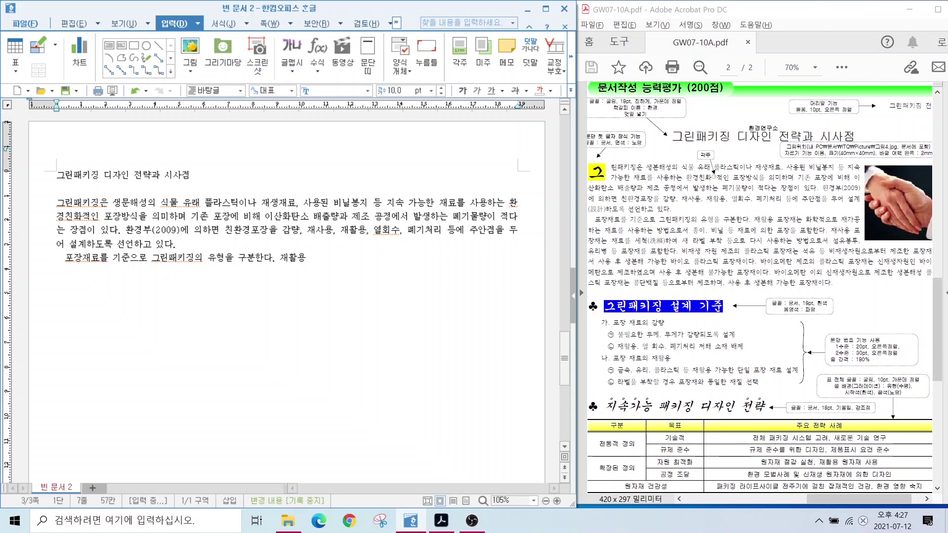
type(" 포장재는 화학적으로 재가공하는 재료를 사용하는 방법으로서 종이, 비닐 등 ㅈ")
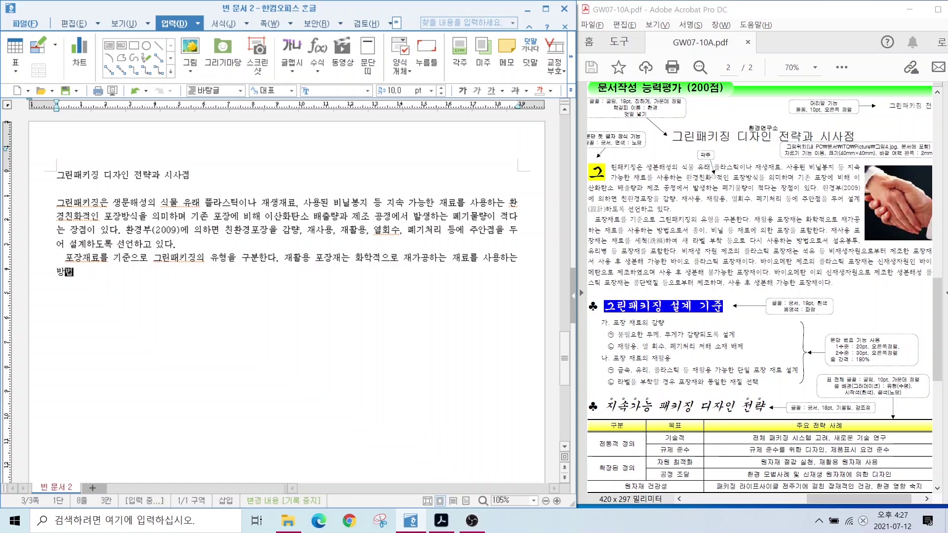
type("ㅐ료에 의한 포장을 포함단.")
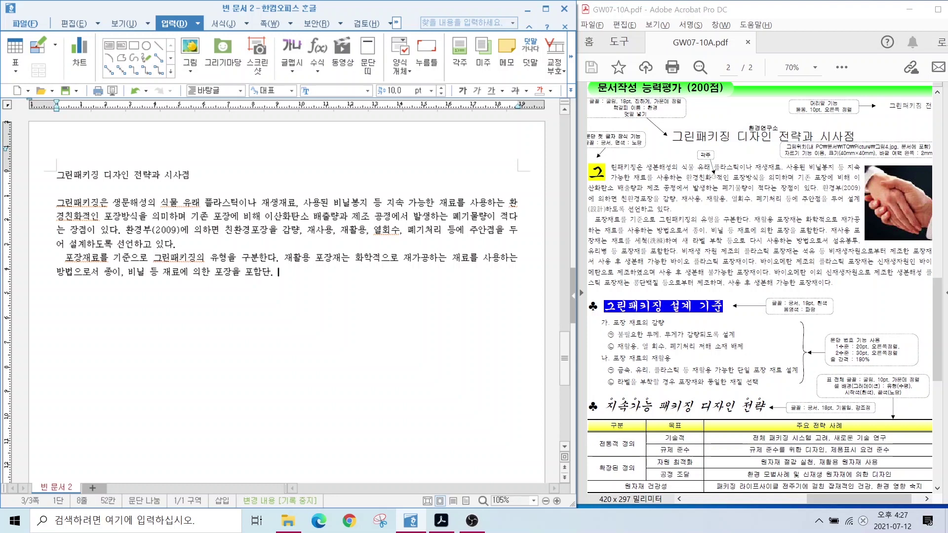
key("BackSpace")
key("BackSpace")
type("한다. 재사용 포장재는 재료를 세척하")
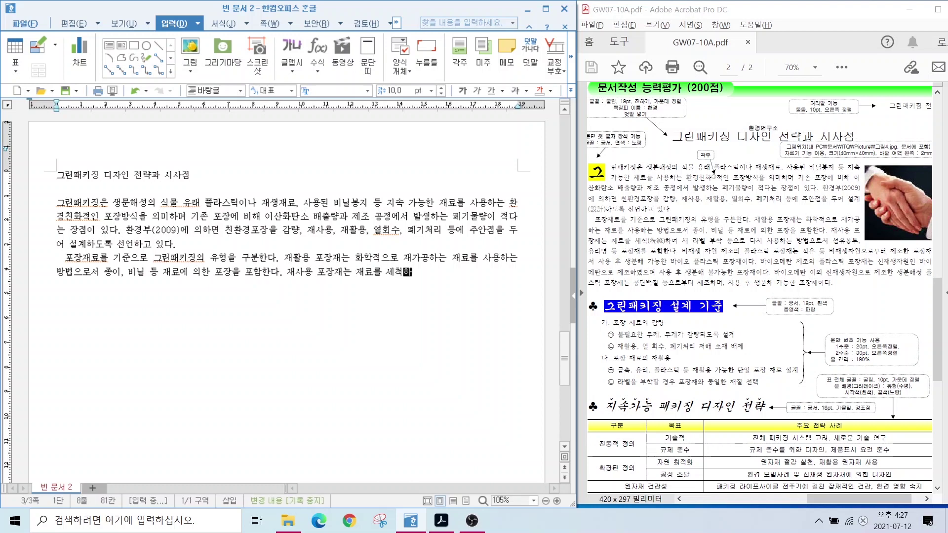
type("여 새 라벨 부착 등으로 다시 사용하는 방법으로서 섬유봉투")
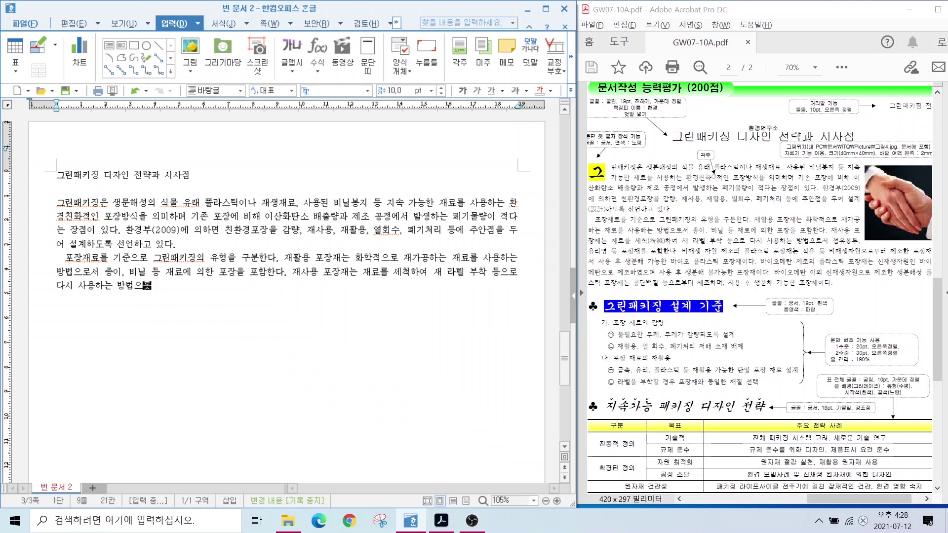
type(", 유리병 등 포장재를 포함한다.")
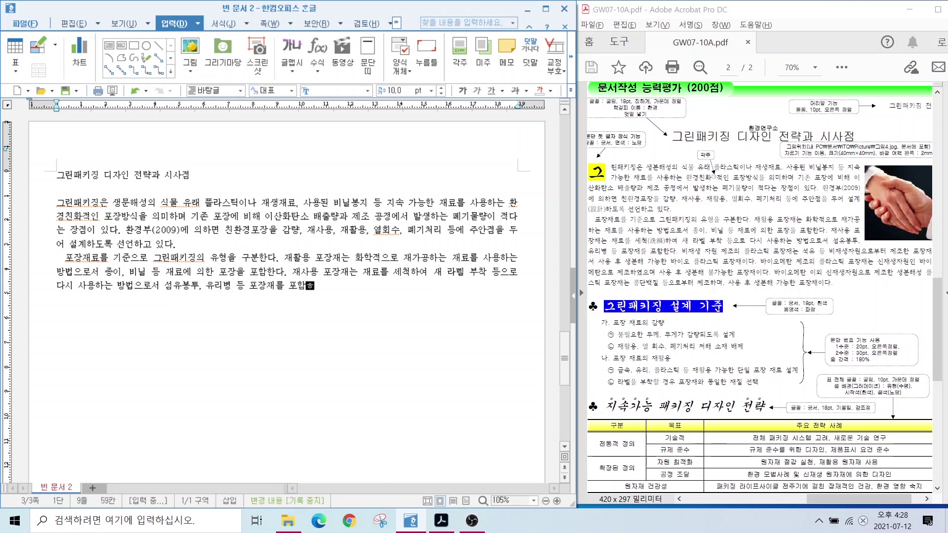
type(" 비재생 자원 제조의 플라스틱 포장재는 석유 등 ")
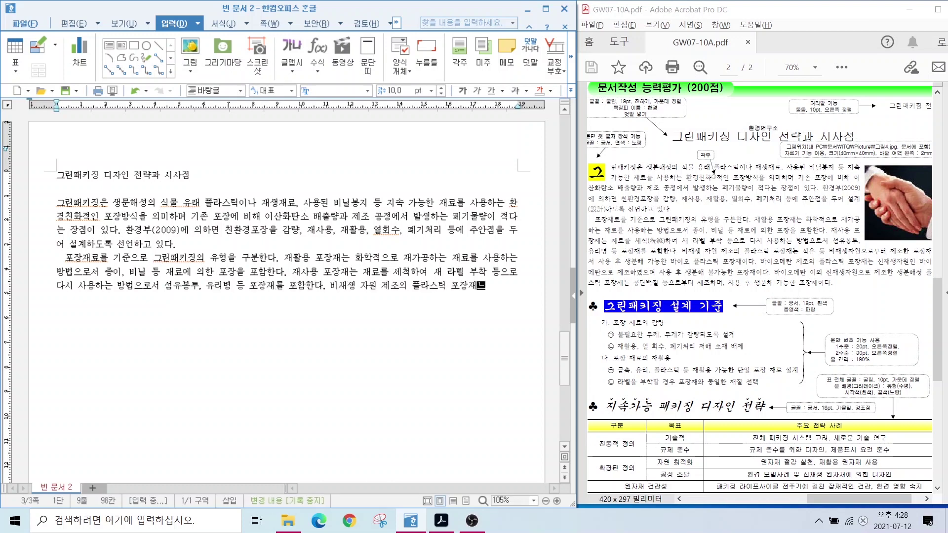
type("비재생자원으로부터 제조한 포장재")
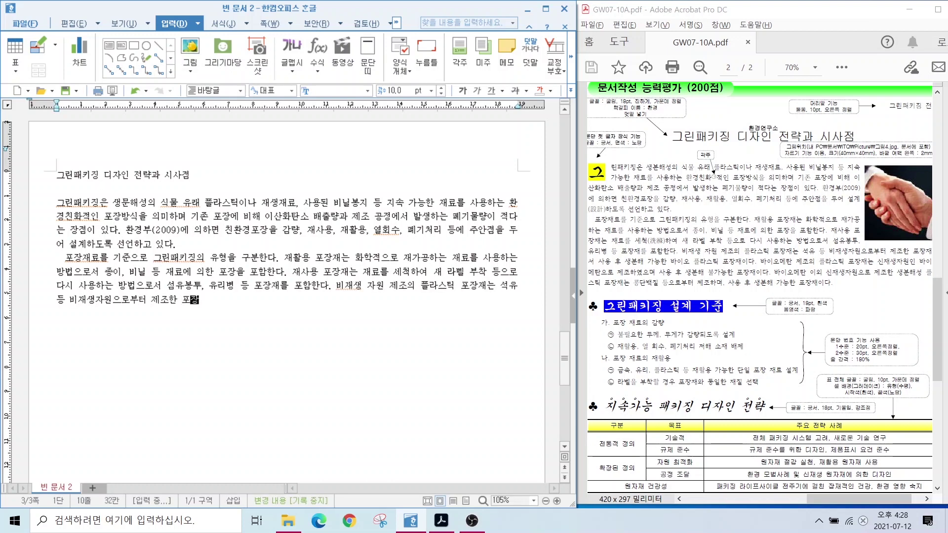
type("서 서용 후 생분해 가능한 ")
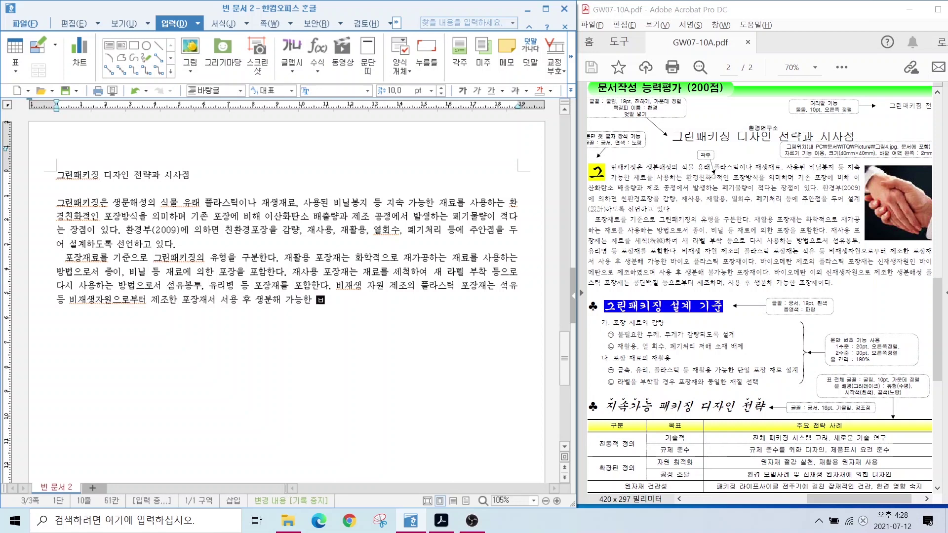
type("바이오 플라스틱 포장재이다. 바이오메탄 ")
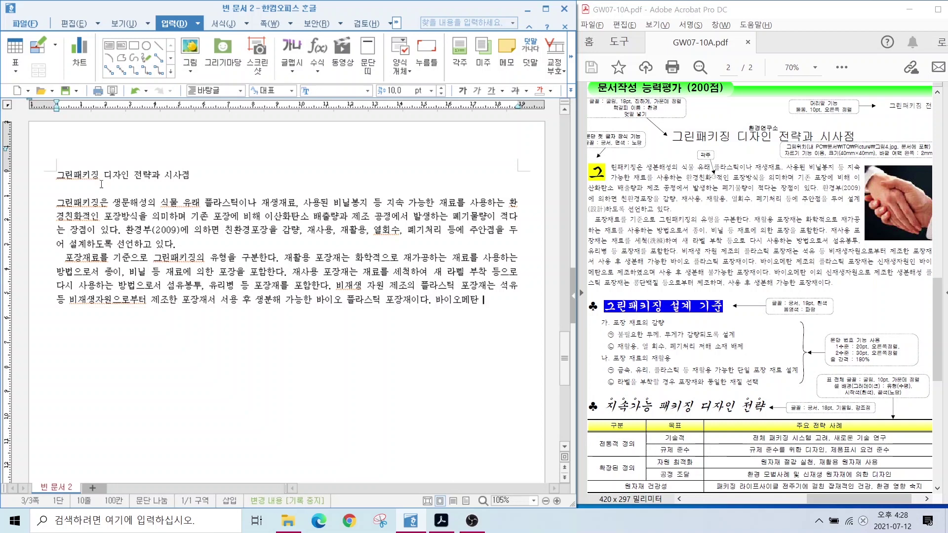
type("제조의 플라스틱 포장재는 신재생자원인 바이")
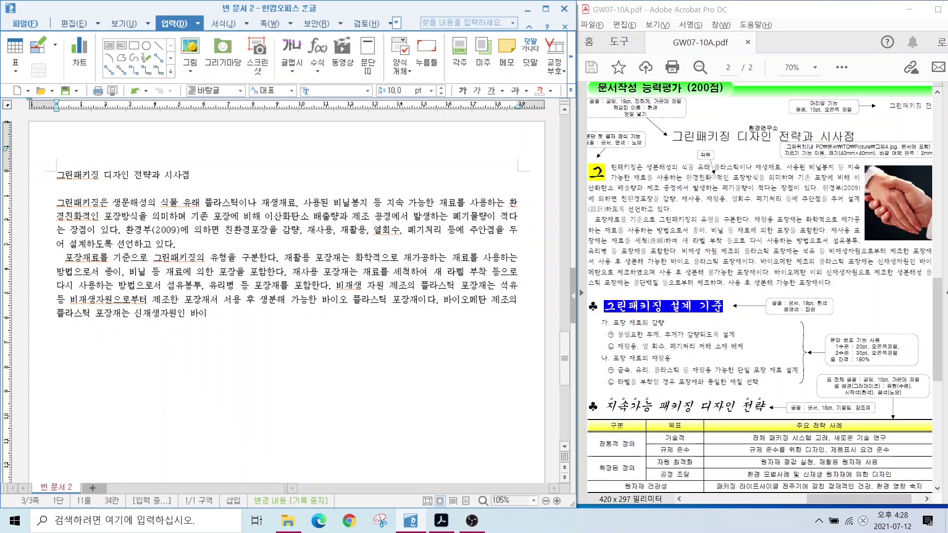
type("오메탄으로 제조하였으며 사용 후 생분해 불가")
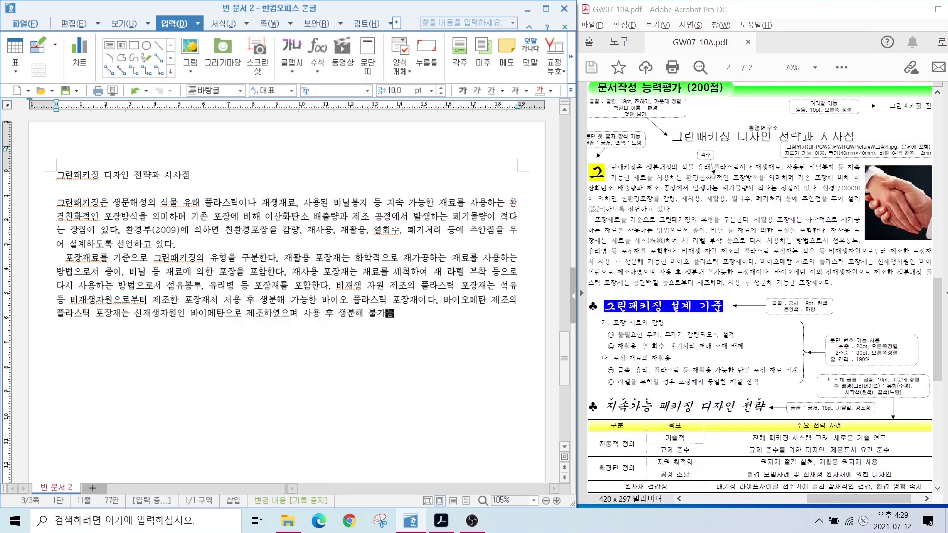
type("능한 포장재이다. 바이오메탄 이외 신재생자원으로")
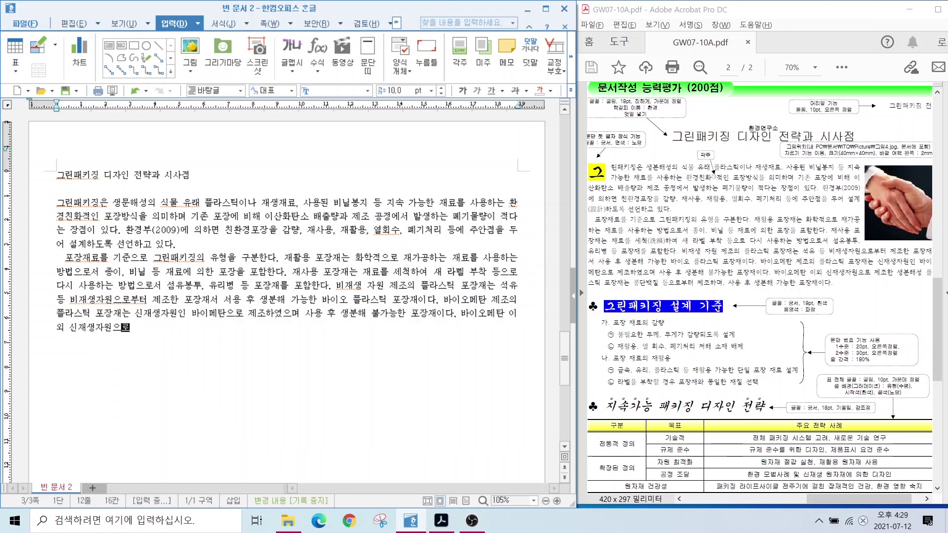
type(" 제조한 생분해성 플라스틱 포장재는 ㅋ")
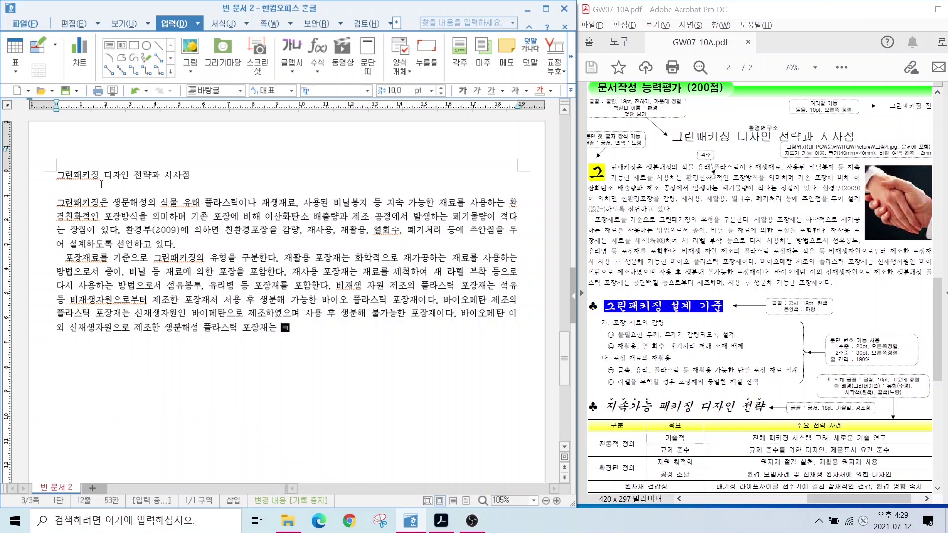
type("콘단백질 등으로부터 제조하며, 사용 후 ")
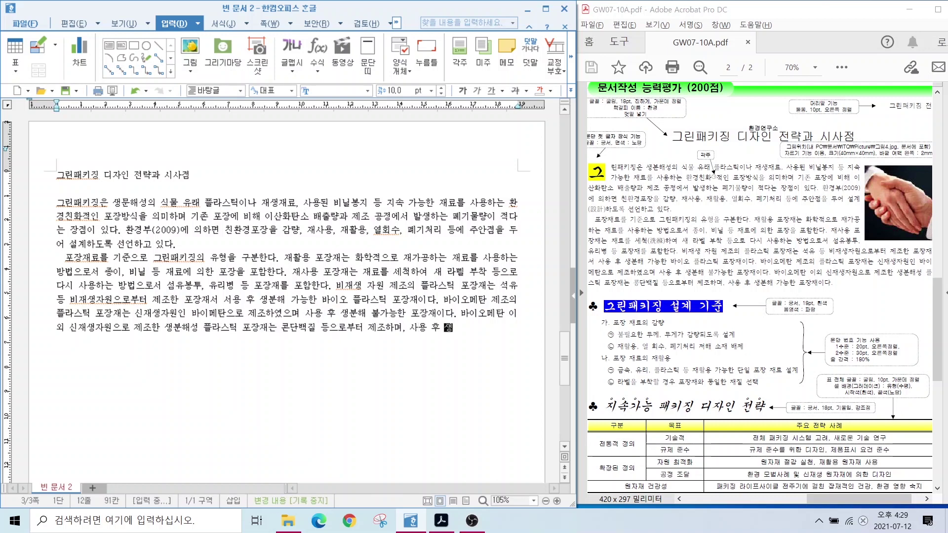
type("생분해 가능한 포장재이다.")
Add the 그린패키징 설계 기준 heading and the 포장 재료의 감량 criterion lines.
key("Return")
key("Return")
type("그린패킺")
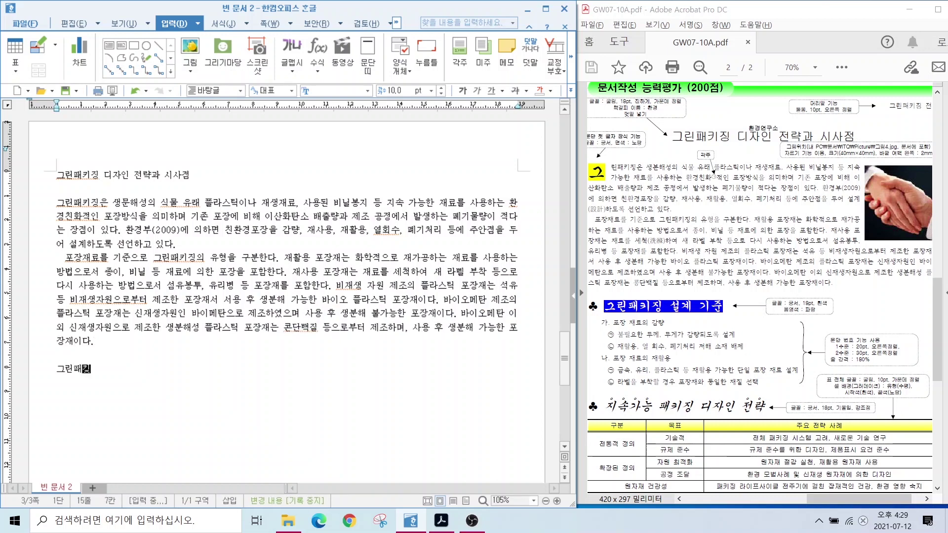
type("징 설계 기준")
key("Return")
type("포장 재")
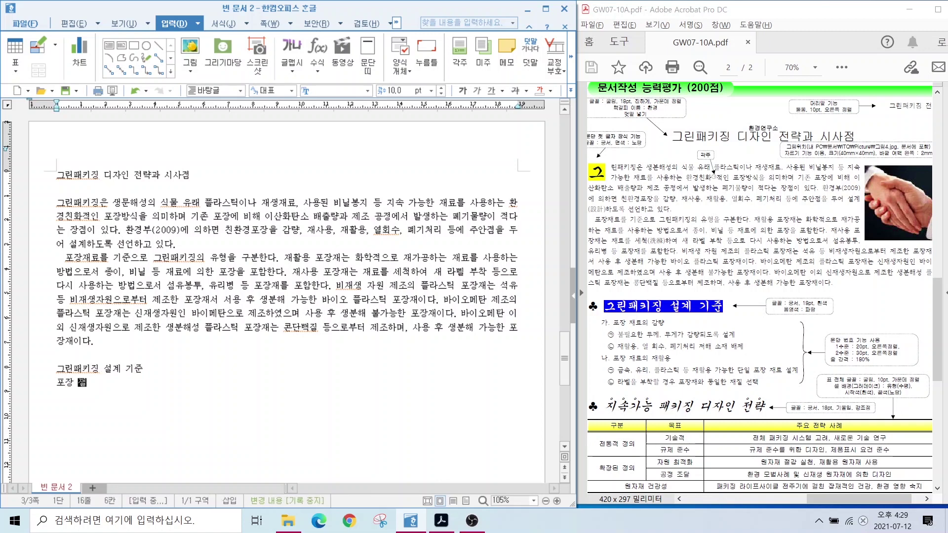
type("료의 감량")
key("Return")
type("불필요한 두께, 무게가 감량되도")
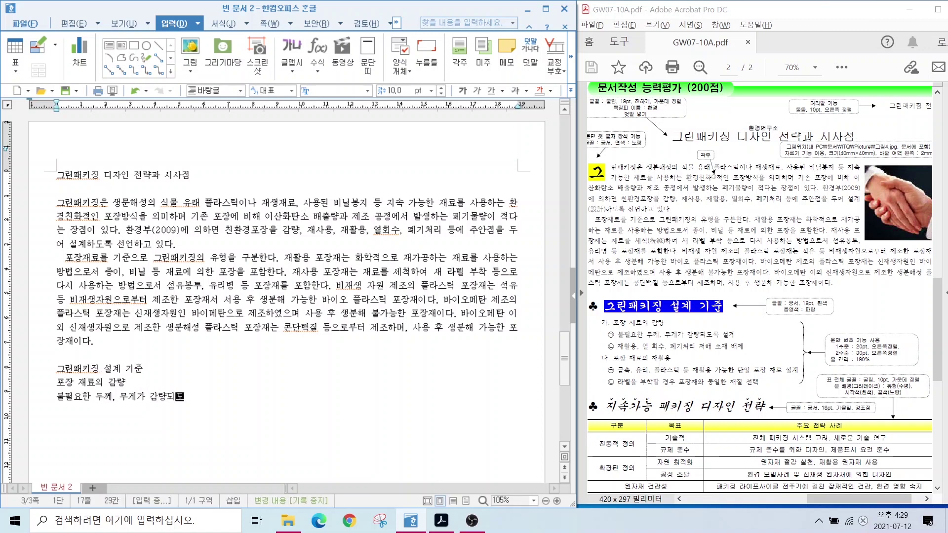
type("록 설계")
key("Return")
type("재활용, 열 ㅎ")
type("폐기처리 처해 소재 배제")
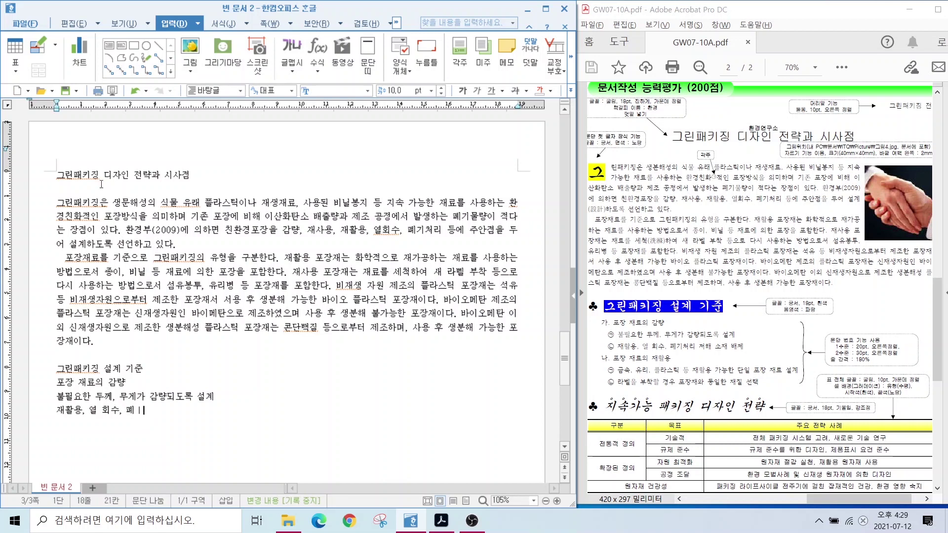
Add the 포장 재료의 재활용 criterion lines, then the 지속가능 패키징 디자인 전략 heading.
key("Return")
type("포장 재료의 재활용")
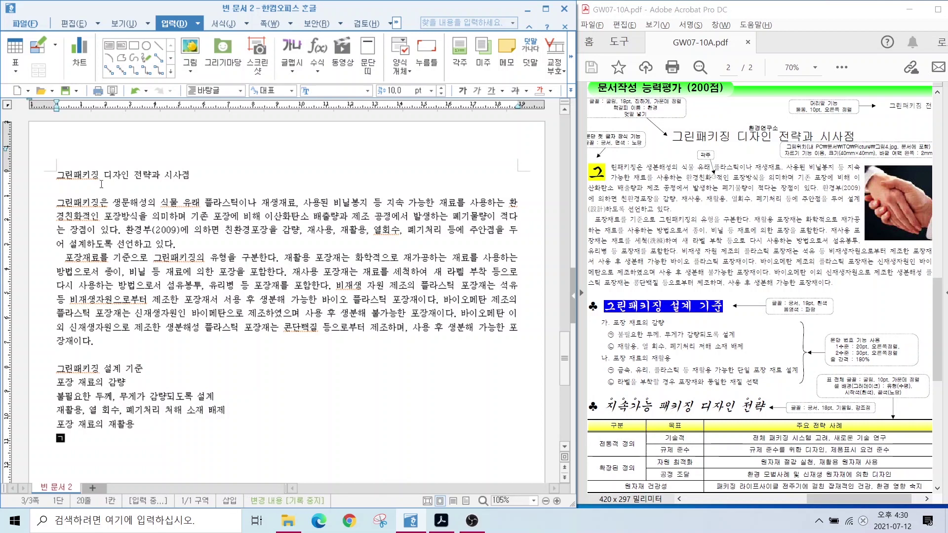
key("Return")
type("금속, 유리, 플라스틱 등 재활용 가능한 단일 포장 재료 설계")
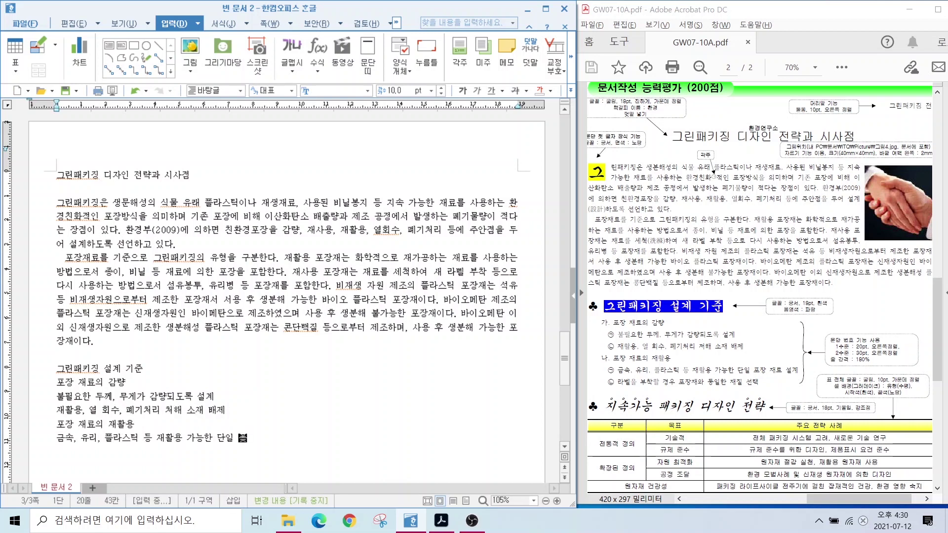
key("Return")
type("라벨을 부착할 경우 포장재와 동일한 재질 선택")
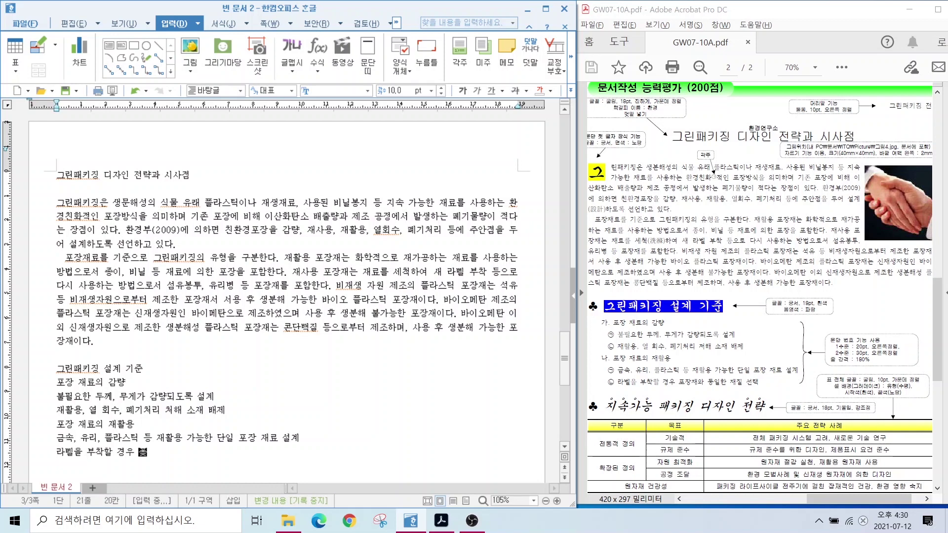
key("Return")
key("Return")
type("지속가능 패키징 디자인 전략")
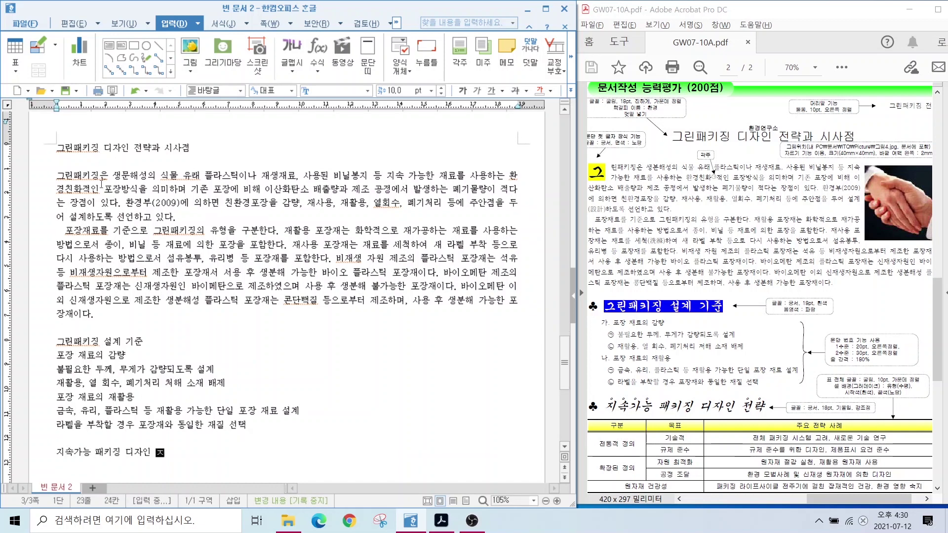
key("Return")
Insert a new table, adjust its column widths, and enter the header 구분.
left_click(14, 46)
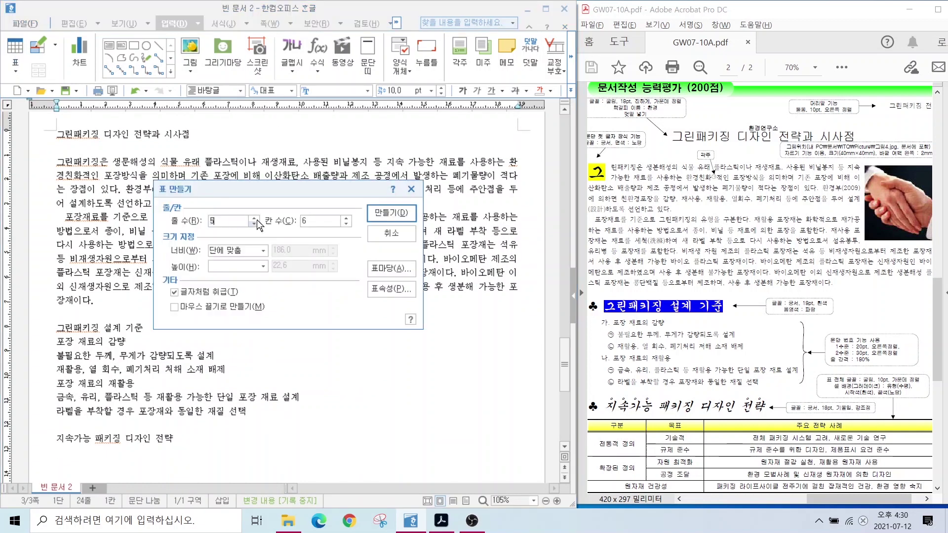
key("Return")
scroll(317, 336, "down", 4)
left_click_drag(211, 319, 140, 319)
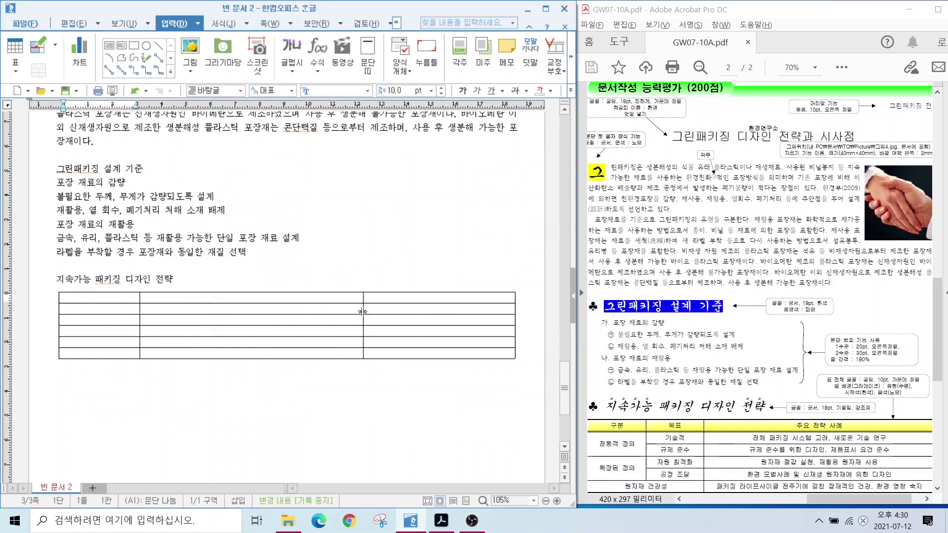
left_click_drag(364, 321, 219, 321)
type("구분")
Merge cells A2–A3, A4–A5 and A6–B6, entering 전통적 정의, 확장된 정의, 원자재 건강성.
left_click_drag(99, 308, 154, 354)
right_click(96, 322)
left_click(131, 203)
right_click(99, 342)
left_click(131, 221)
type("전통적 정의")
key("Down")
type("확장된 정의")
right_click(154, 354)
left_click(187, 234)
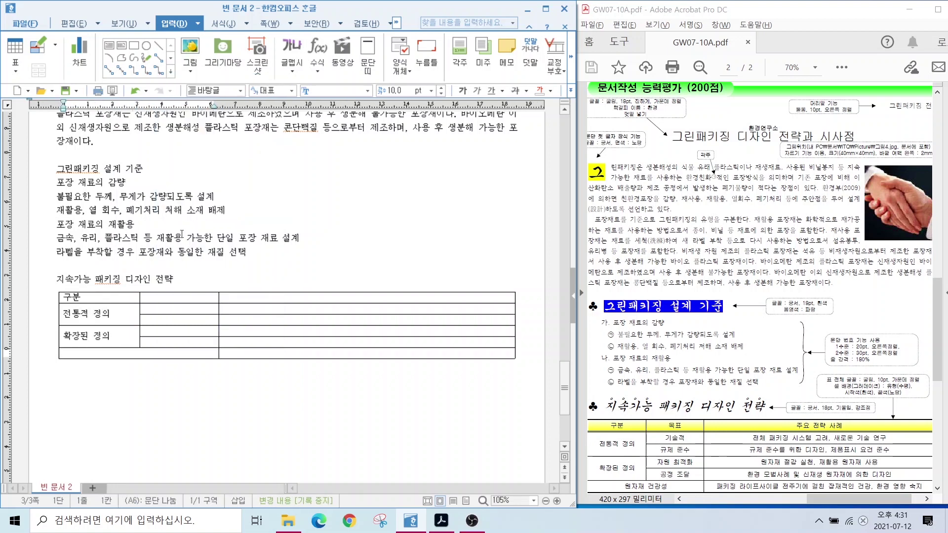
type("원자재 건강성")
Fill the second column with 목표, 기술적, 규제 준수, 자원 최적화, 공정 조달.
left_click(177, 297)
type("목표")
key("Down")
type("기술적")
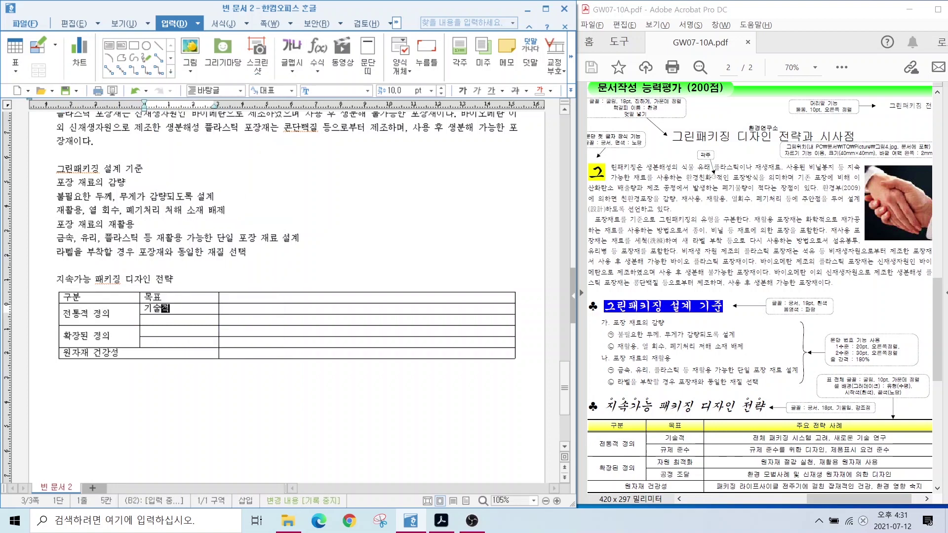
key("Down")
type("규제 준수")
key("Down")
type("자원 최적화")
key("Down")
type("공정 조달")
Enter the 주요 전략 사례 header and the strategies for the 기술적 and 규제 준수 rows.
key("Tab")
key("Up")
key("Up")
key("Up")
key("Up")
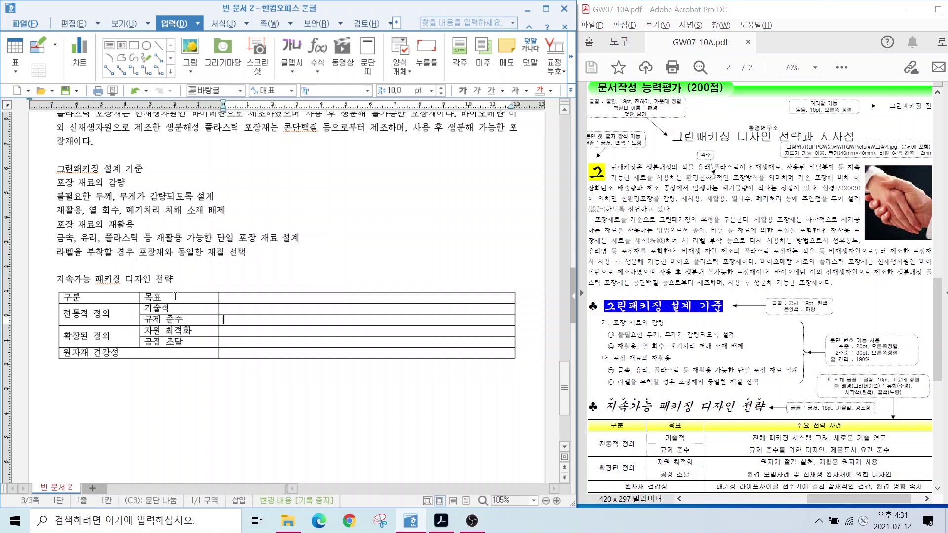
type("주요 전략 사례")
key("Down")
type("ㅈ전체 패키징 시스템 고려, 새로운 기술 ")
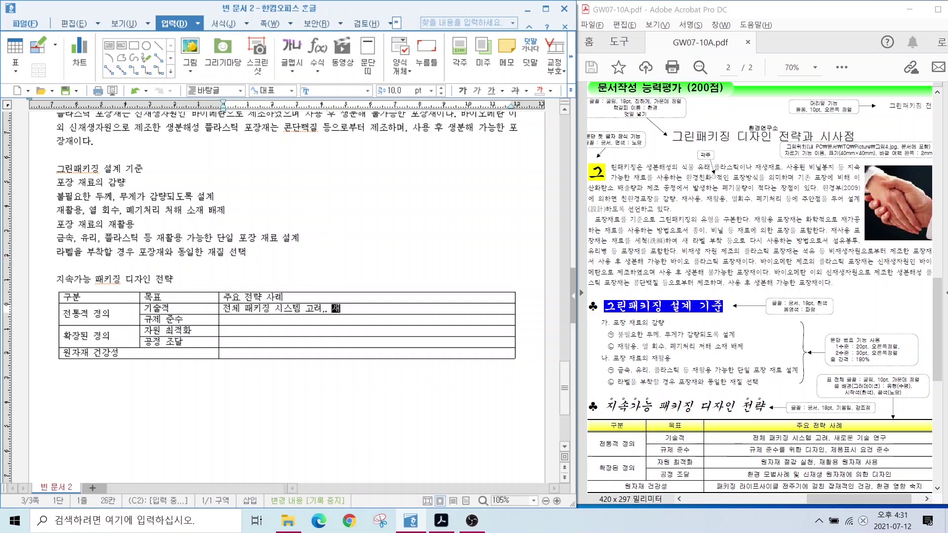
type("연구")
key("Down")
type("규제 준수를 위한 디자인, 제품표시 요건 ㅈ")
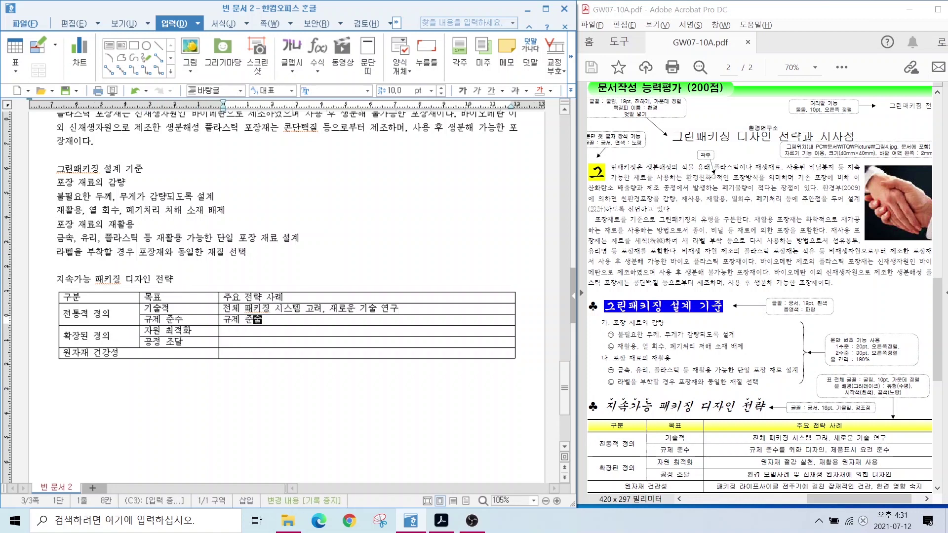
type("준수")
Enter the strategies for the 자원 최적화, 공정 조달 and 원자재 건강성 rows.
key("Down")
type("원자재 절감 ")
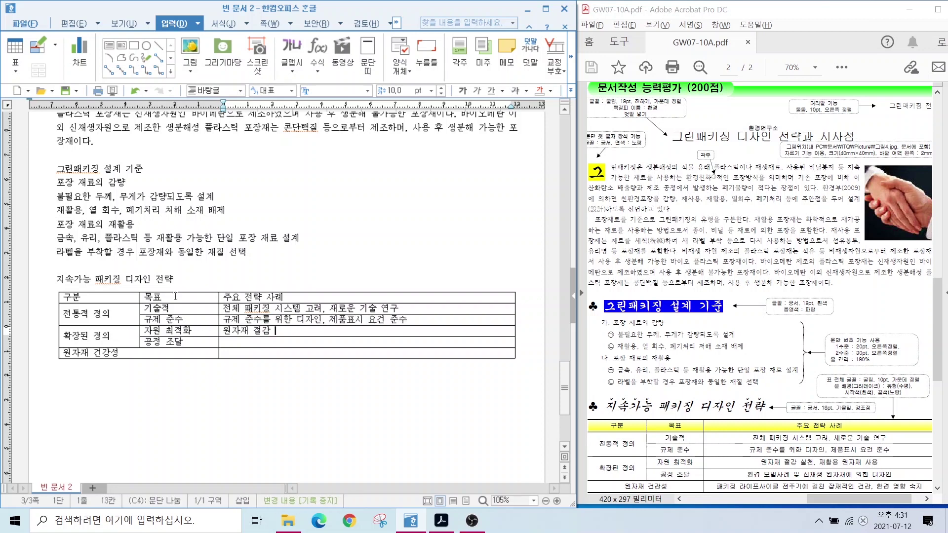
type("실천, 재활용 원자재 사용")
key("Down")
type("환경 모범사")
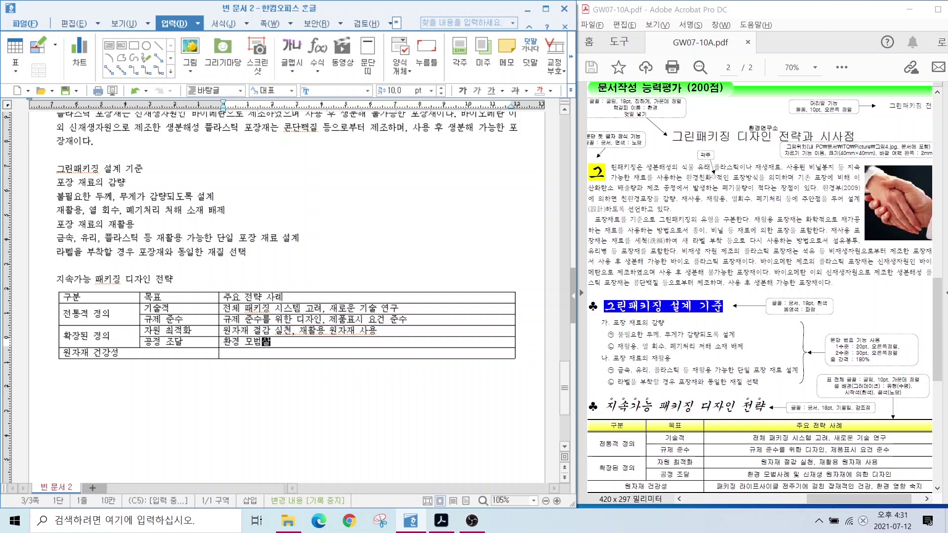
type("례 및 신재생 원자재에 원한 디자인")
key("Down")
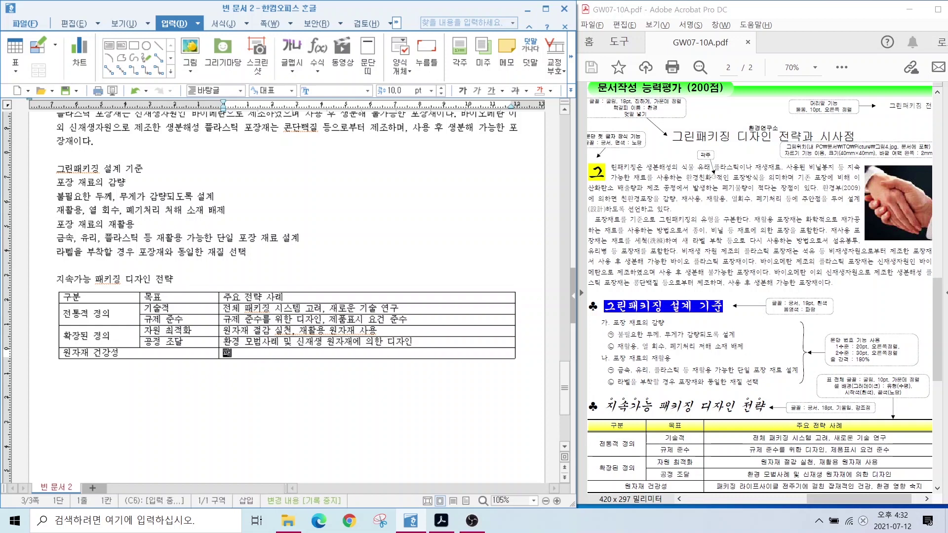
type("패키징 라이프사이클 전주기에")
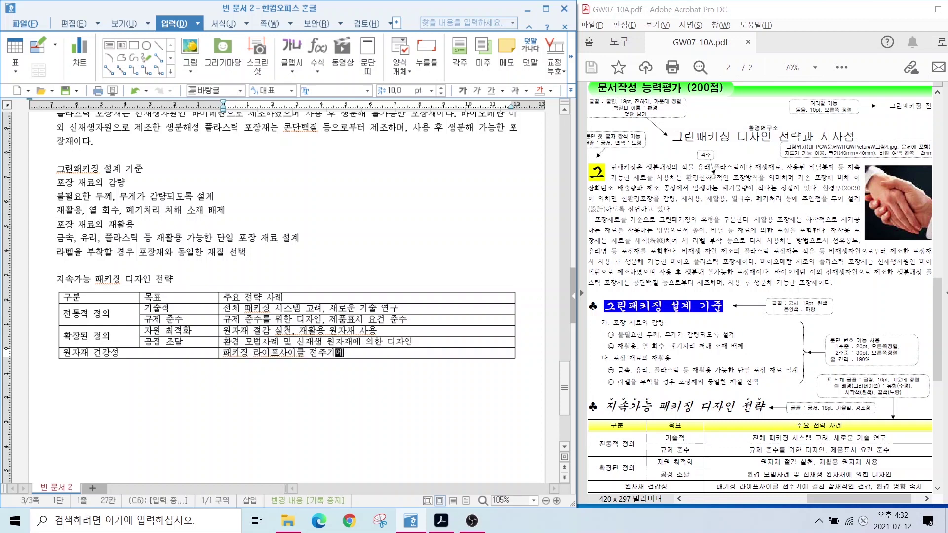
type(" 걸친 잠재적인 건강, 환경 영향 숙지")
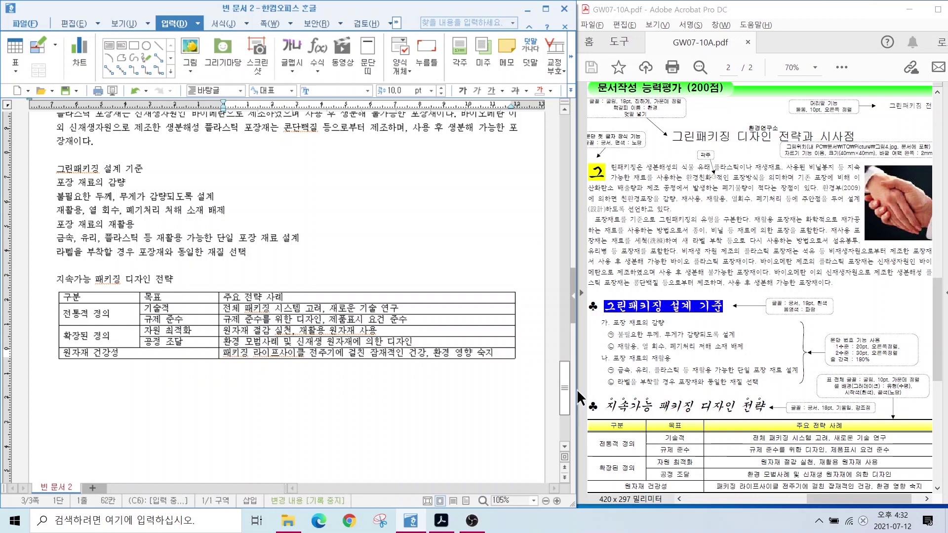
scroll(590, 395, "down", 1)
left_click(457, 393)
type("그리패키징연구소")
scroll(296, 297, "up", 4)
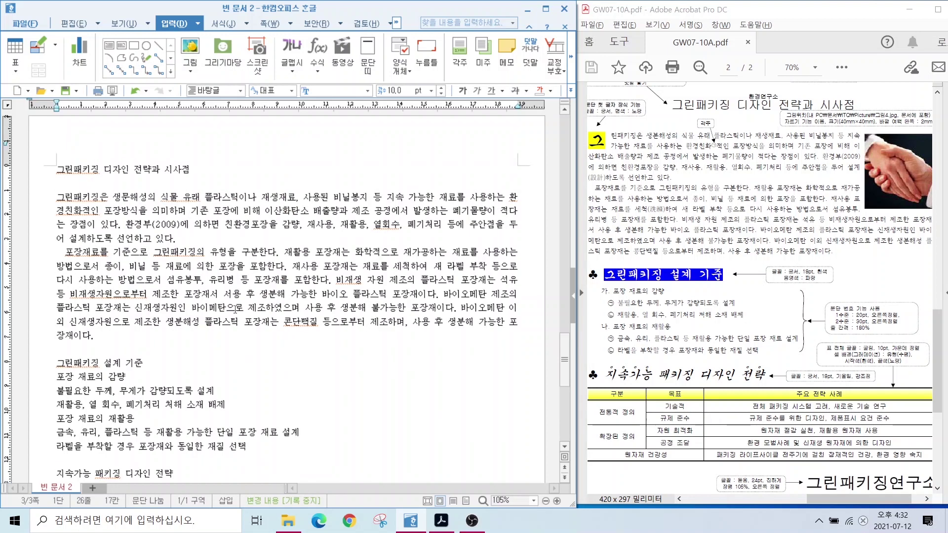
left_click(650, 210)
scroll(650, 210, "up", 2)
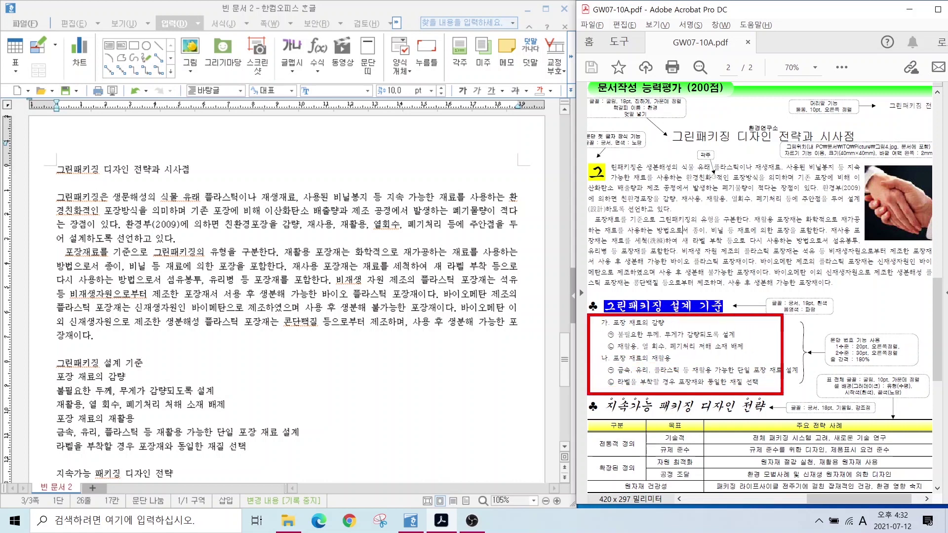
mouse_move(618, 345)
left_mouse_down()
mouse_move(594, 345)
mouse_move(608, 318)
left_mouse_up()
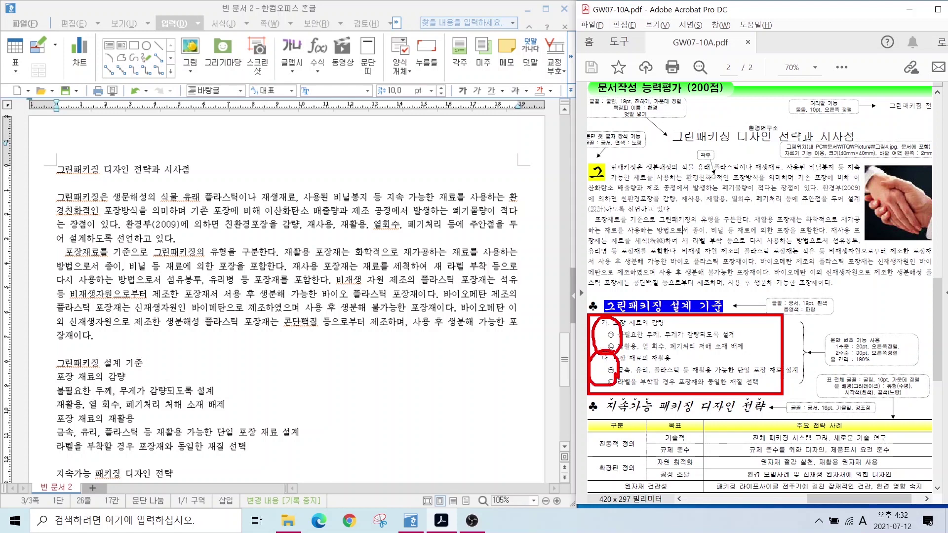
left_click_drag(630, 326, 736, 343)
left_click_drag(631, 354, 746, 355)
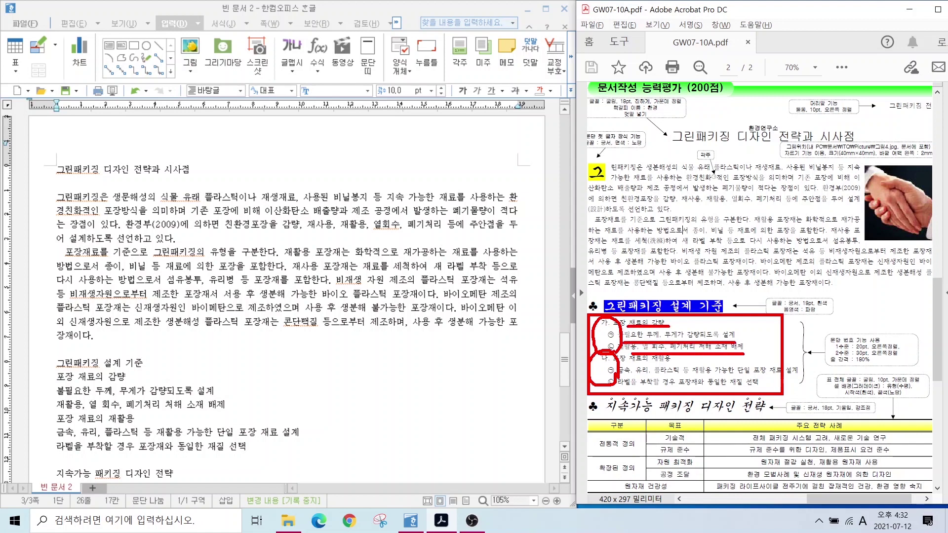
key("Escape")
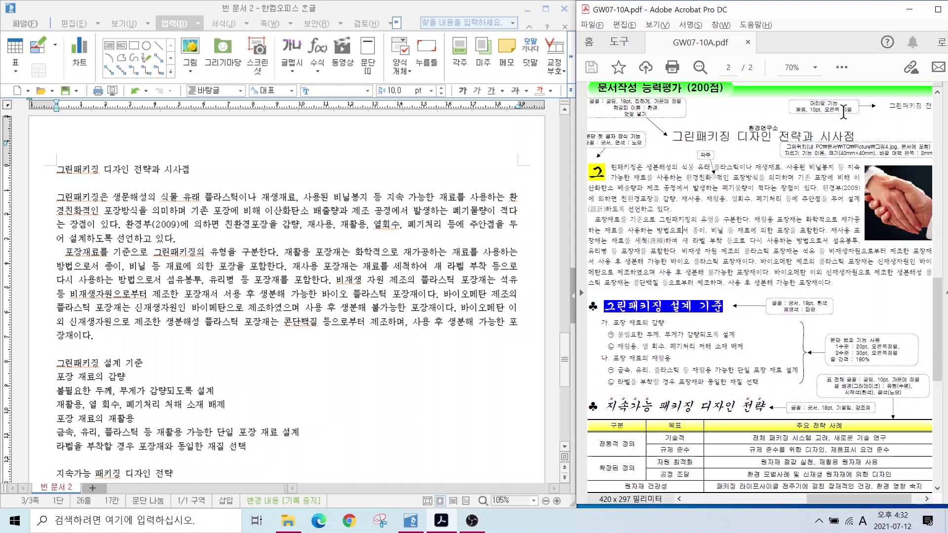
left_click_drag(879, 101, 937, 116)
key("Escape")
left_click(57, 170)
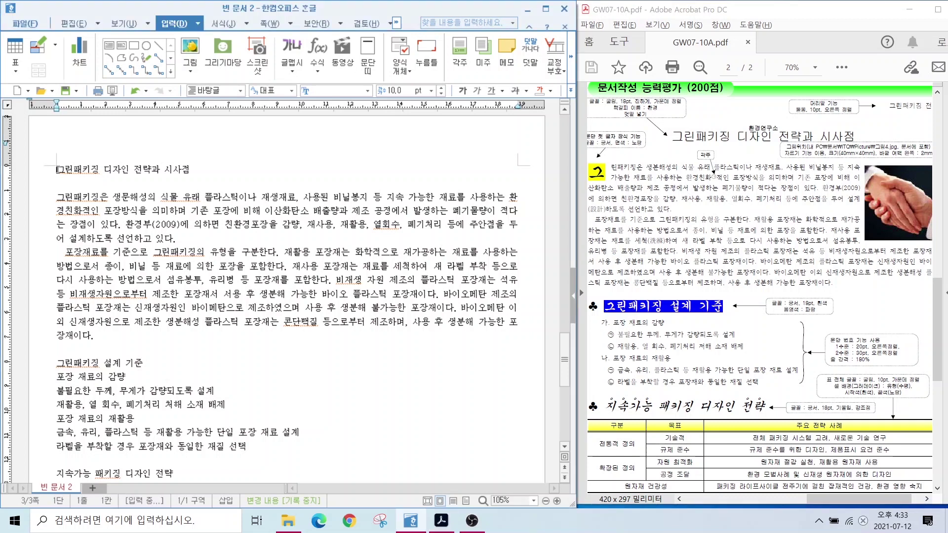
left_click(57, 170)
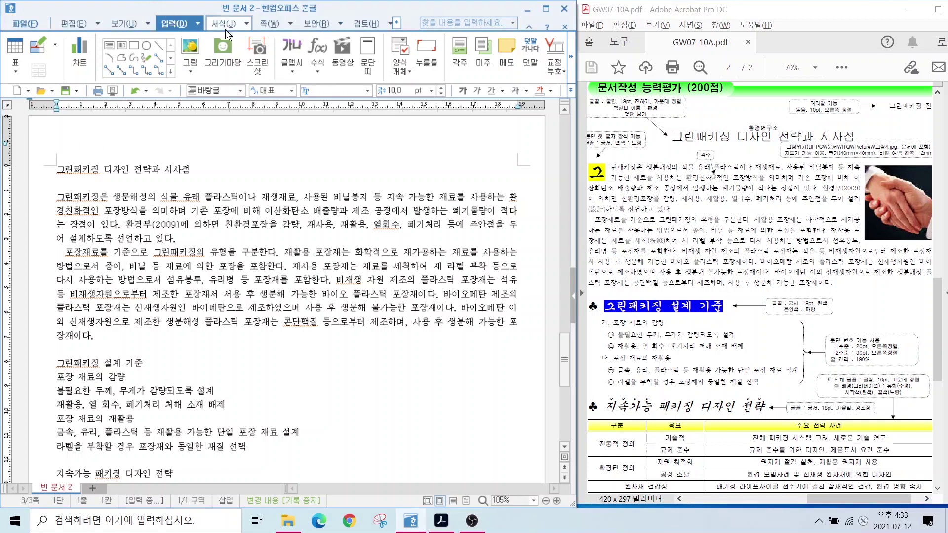
Insert an empty top header (모양 없음) and type 그린패키징 전략 in it.
left_click(270, 24)
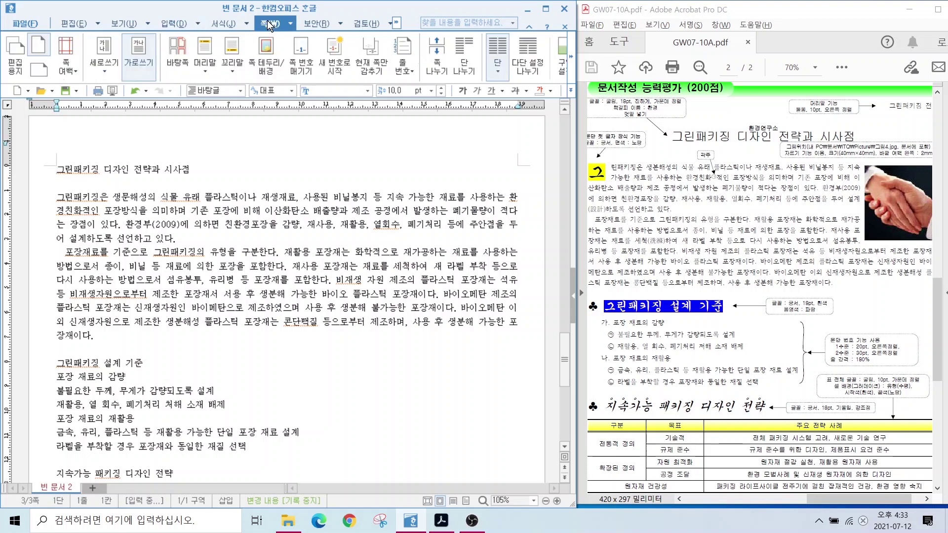
left_click(211, 65)
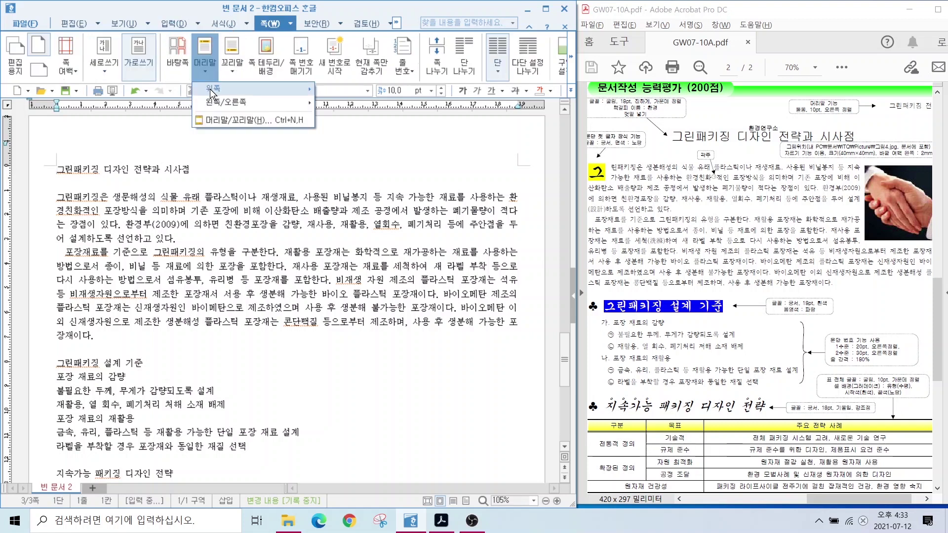
mouse_move(212, 93)
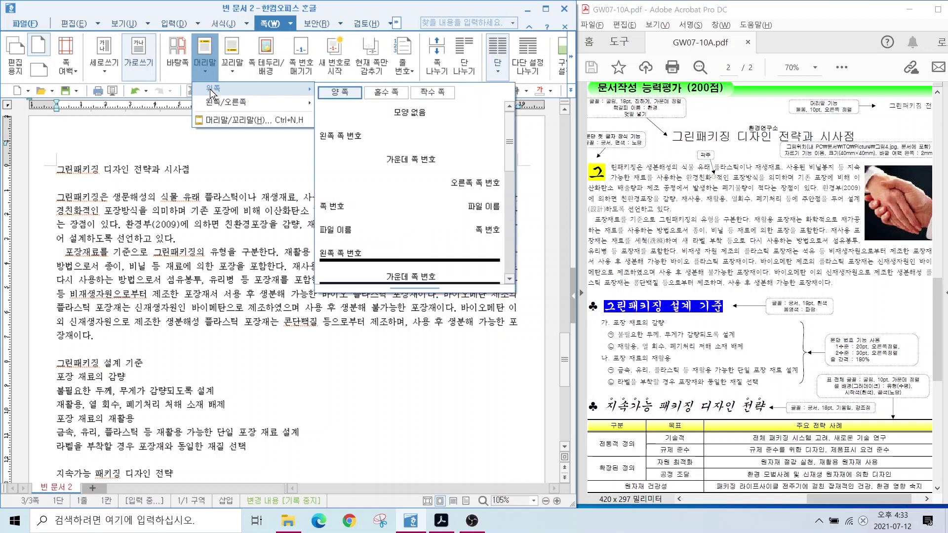
left_click(393, 113)
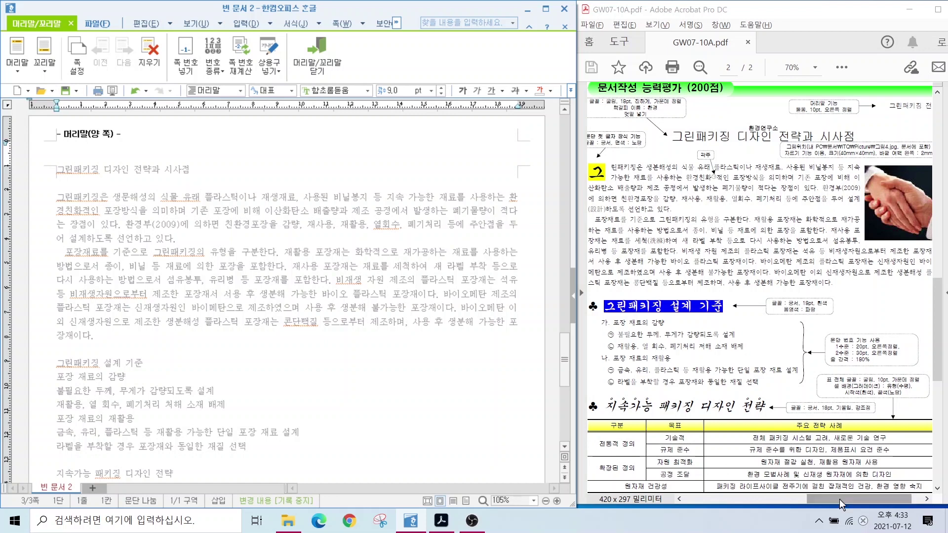
left_click(65, 152)
type("그린패키징 전략")
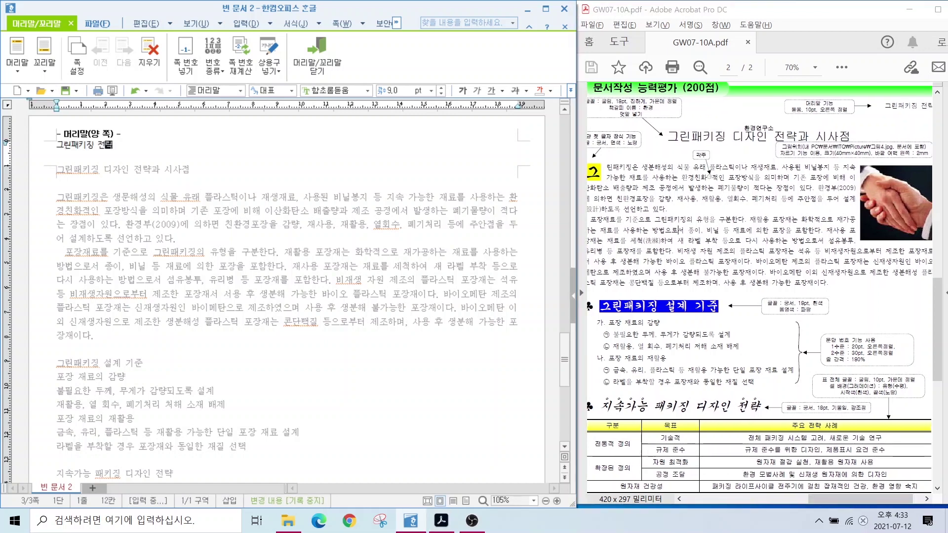
Format the header text as 돋움 10 pt, right-aligned, and close header editing.
key("shift+Home")
left_click(341, 90)
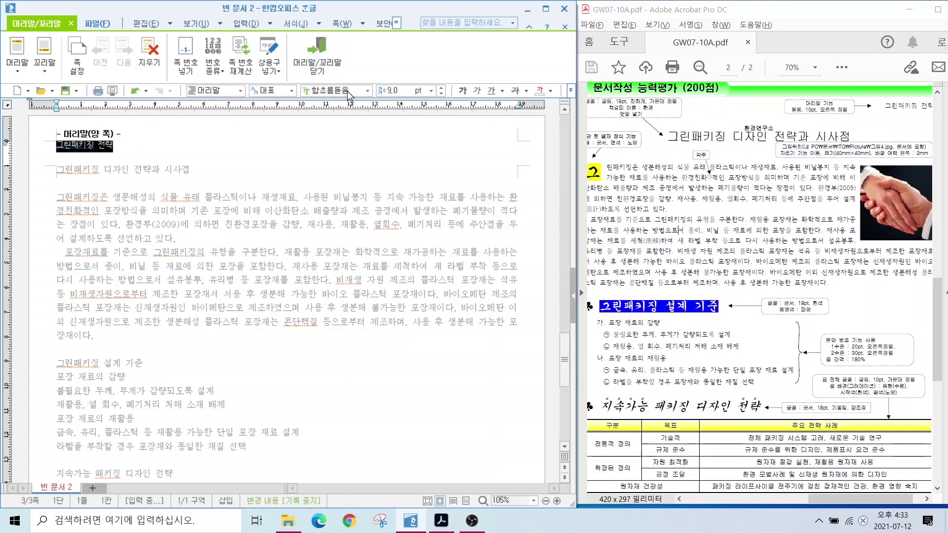
type("돋움")
key("Return")
left_click(441, 88)
left_click(571, 91)
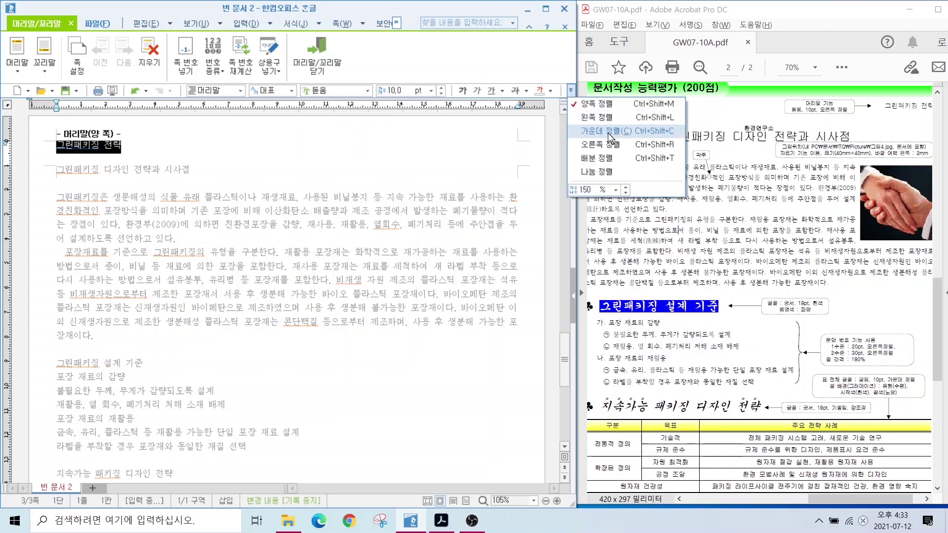
left_click(612, 144)
left_click(157, 146)
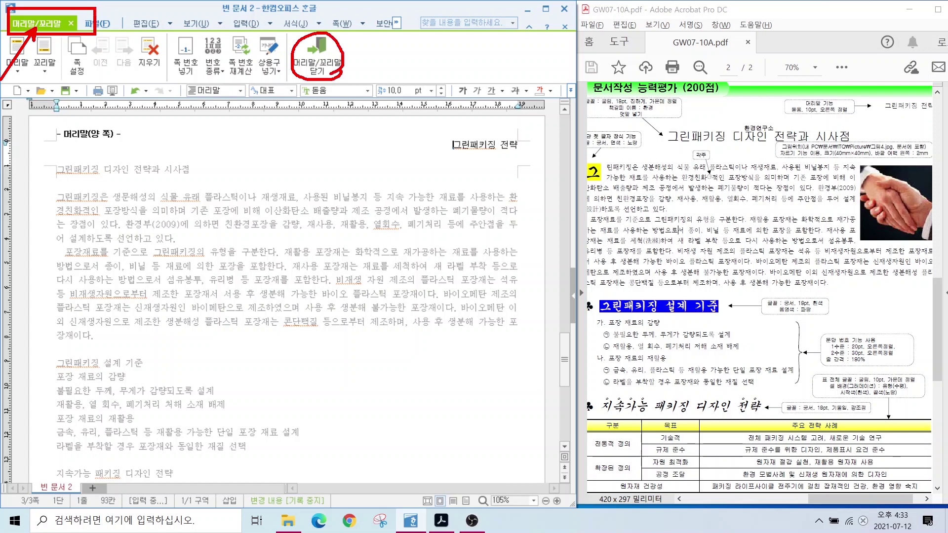
left_click(317, 56)
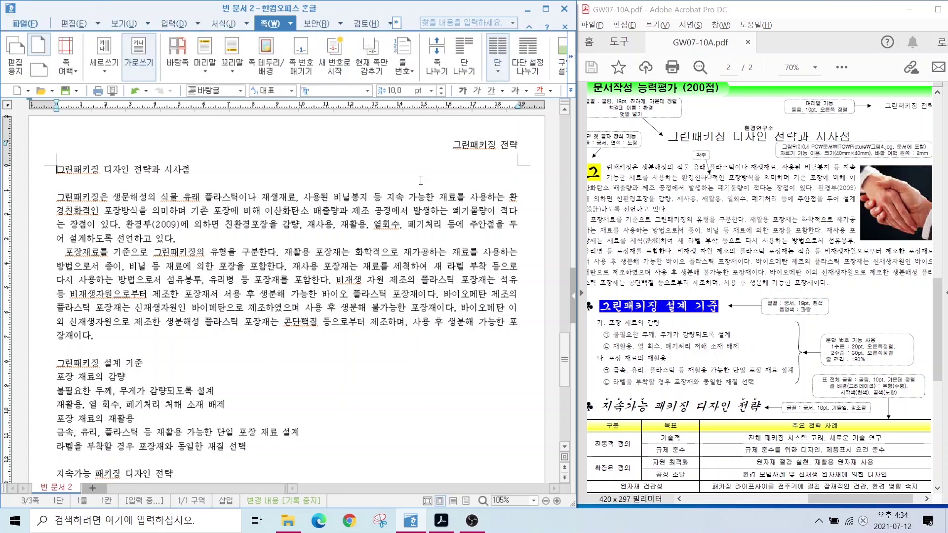
double_click(472, 145)
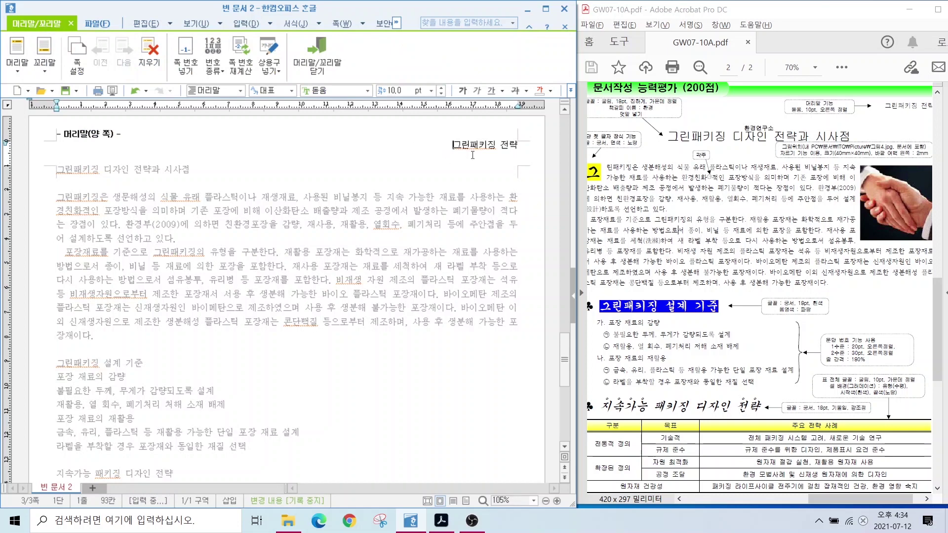
key("shift+Escape")
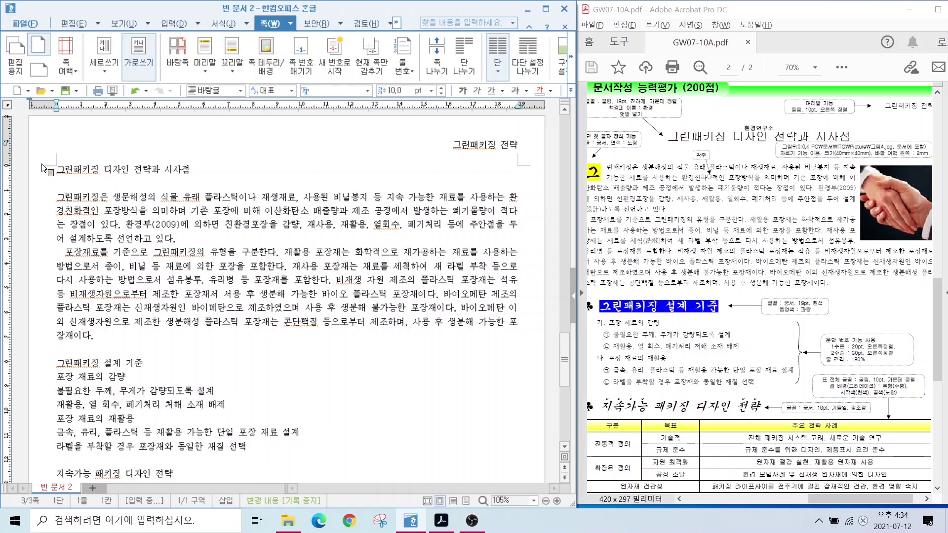
Format the title line in bold 굴림 at 18 pt and centre-align it.
left_click_drag(57, 170, 196, 170)
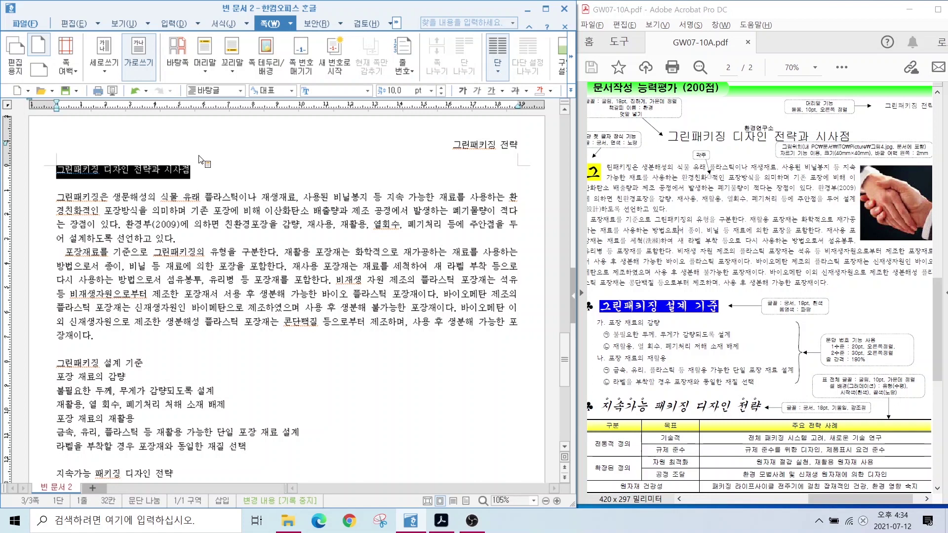
left_click(334, 93)
type("굴림")
key("Tab")
type("18")
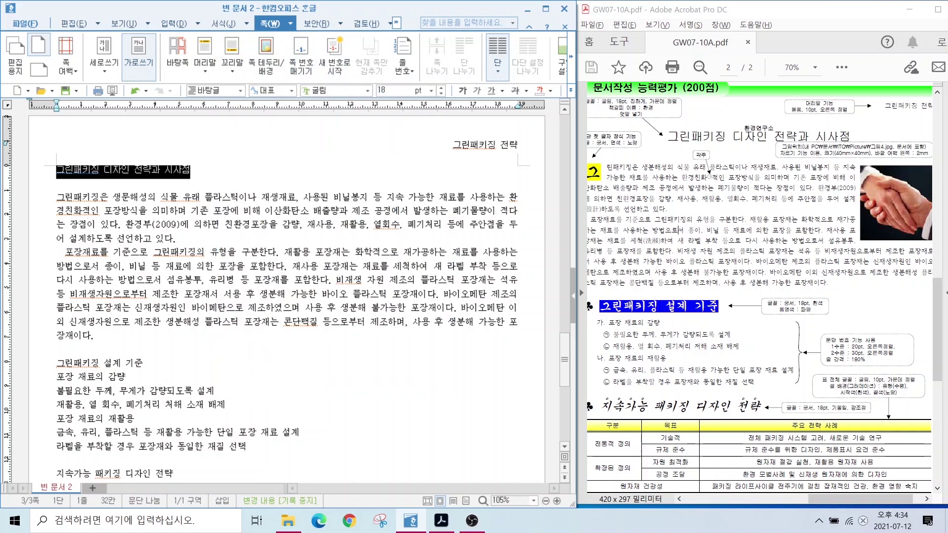
key("Return")
key("ctrl+b")
key("ctrl+shift+c")
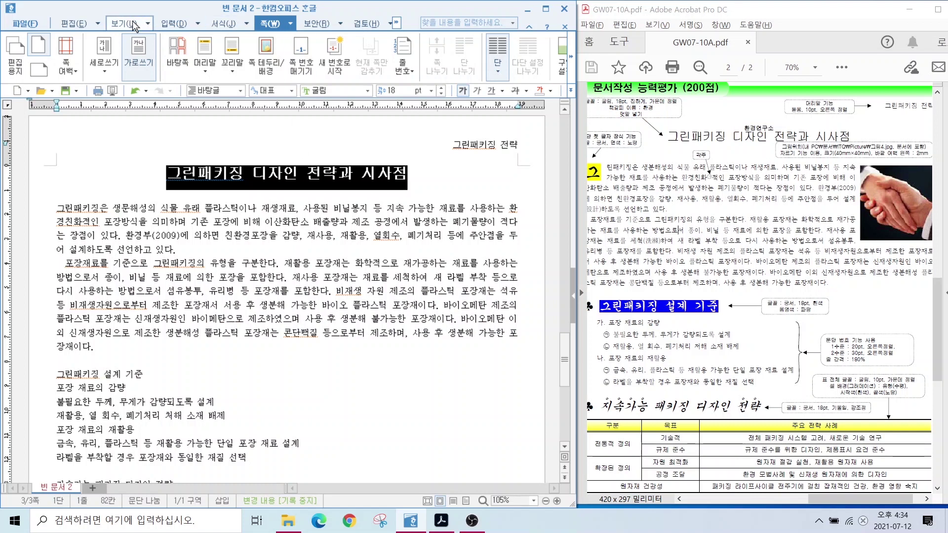
left_click(179, 23)
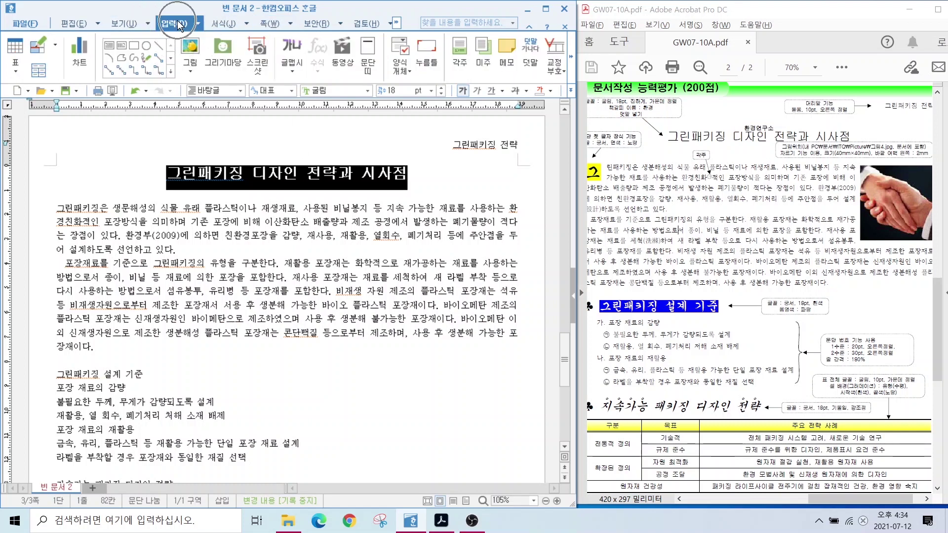
Add 환경연구소 as ruby text positioned above the title.
left_click(531, 60)
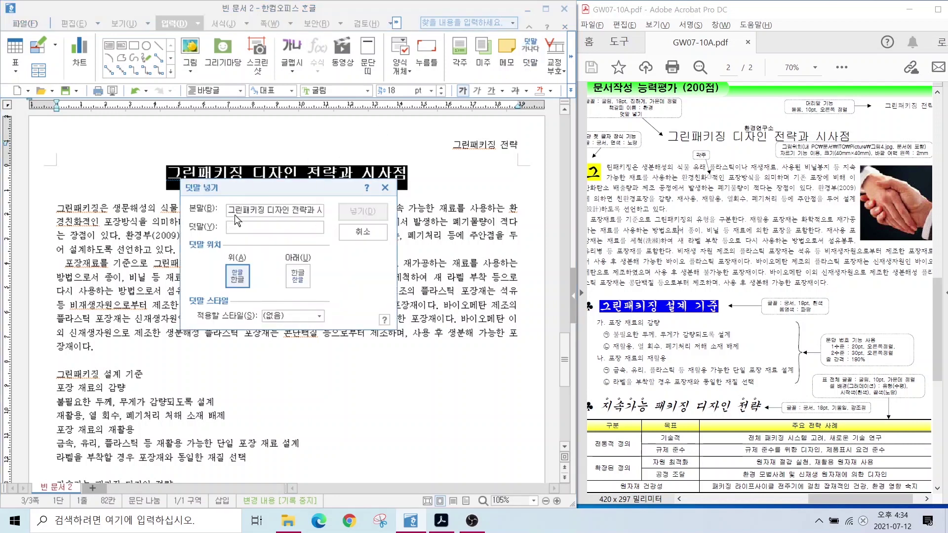
key("alt")
type("환경연구소")
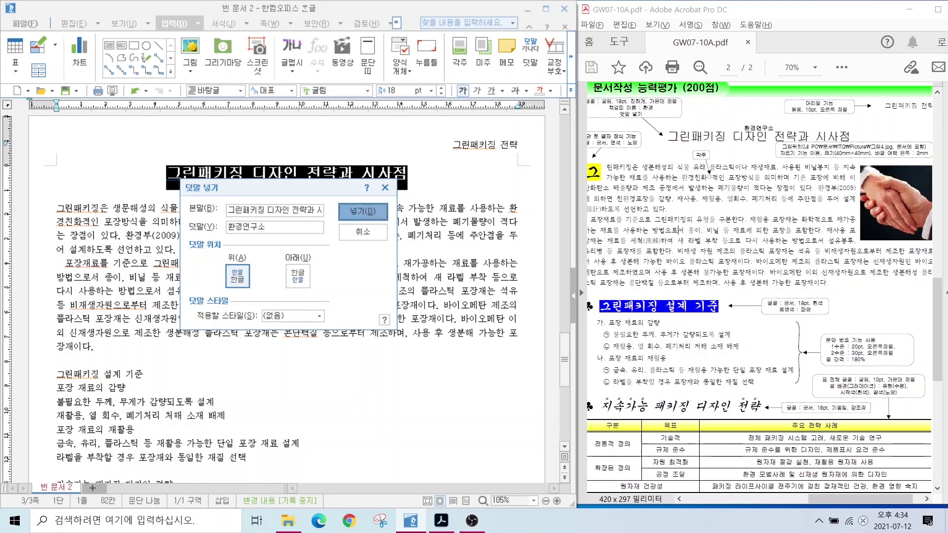
left_click(363, 211)
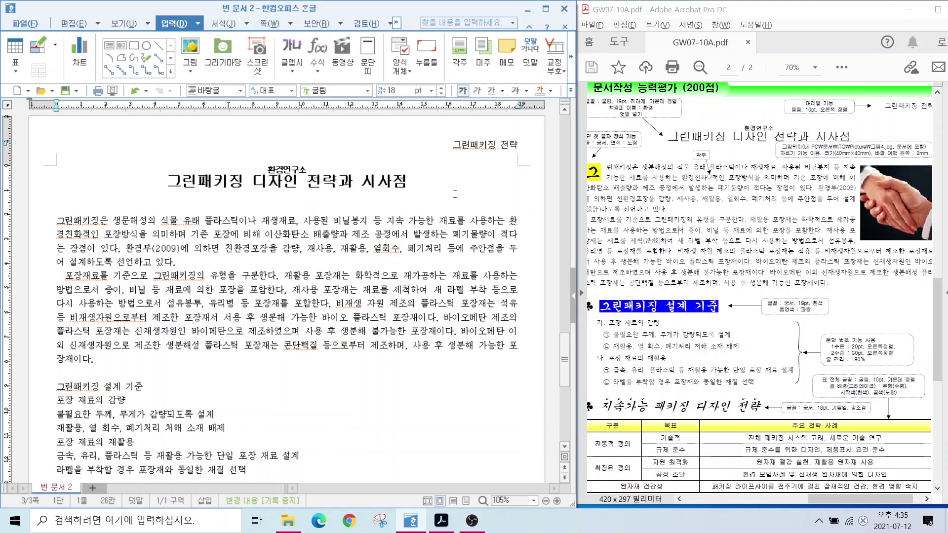
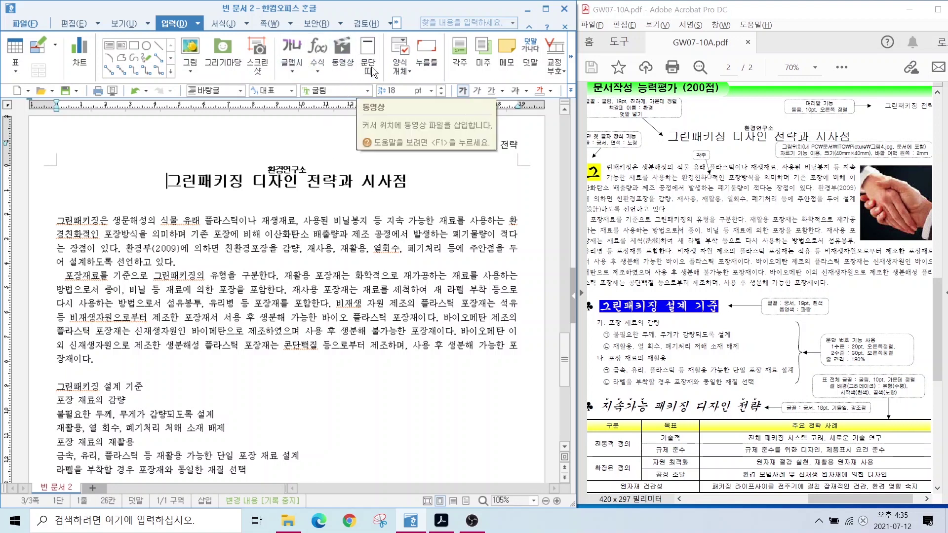
Insert a bookmark named 환경 at the start of the title 그린패키징 디자인 전략과 시사점.
left_click(571, 58)
left_click(450, 57)
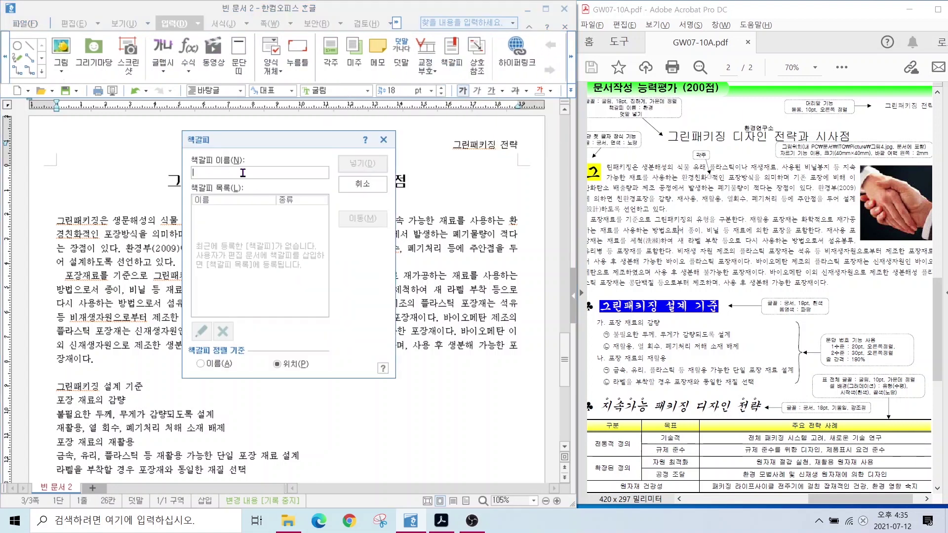
type("환경")
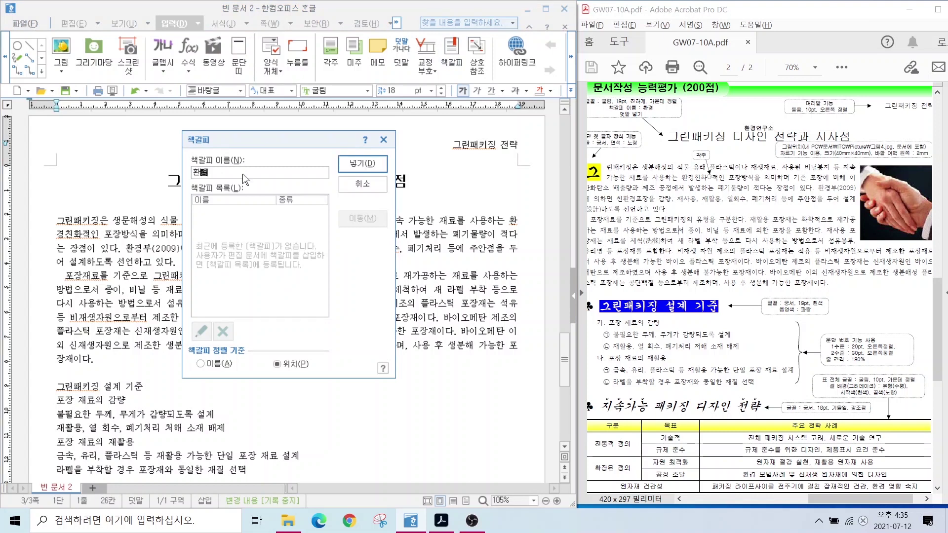
left_click(351, 164)
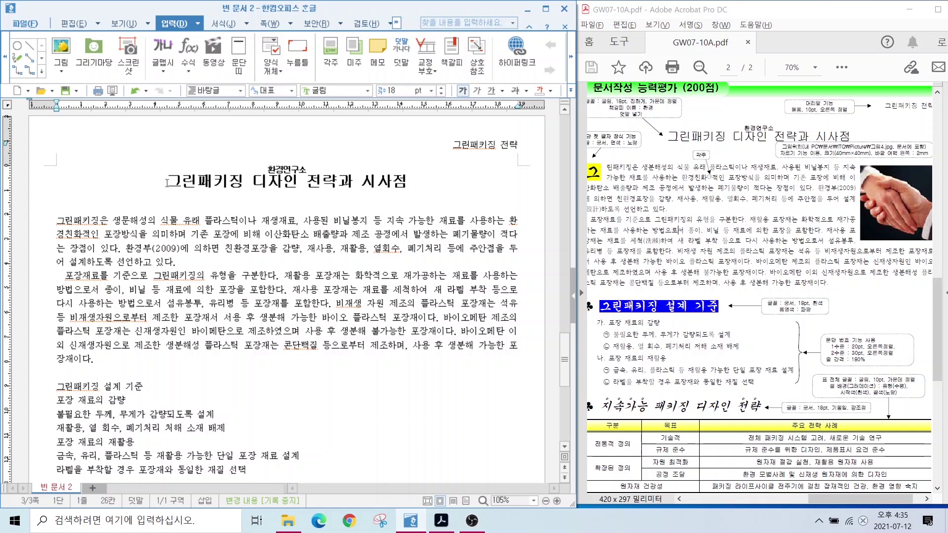
Turn formatting codes (조판 부호) on to check the bookmark, then off again.
left_click(119, 25)
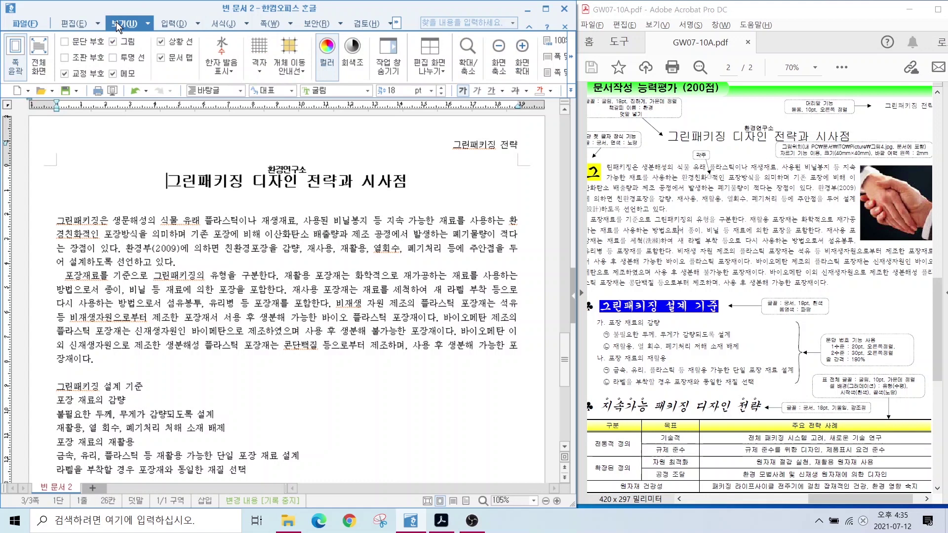
left_click(70, 60)
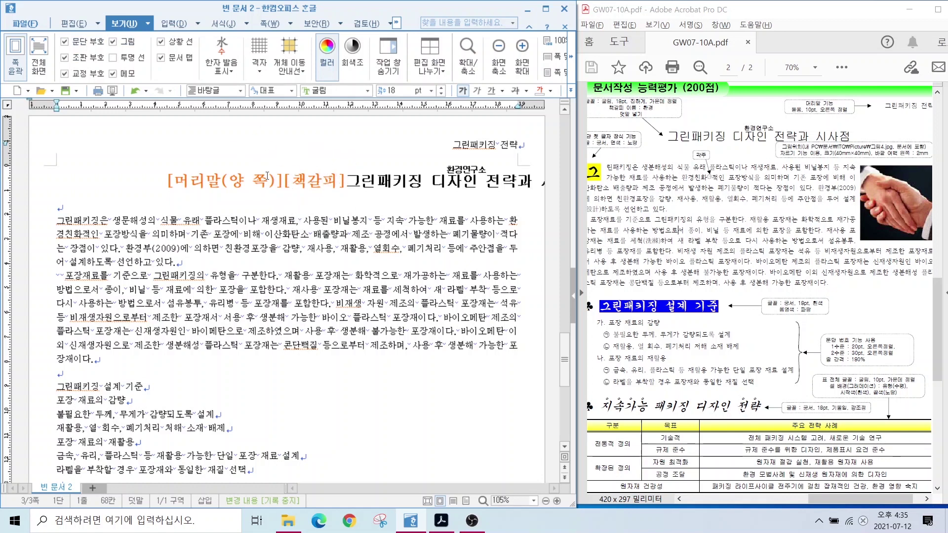
left_click(66, 58)
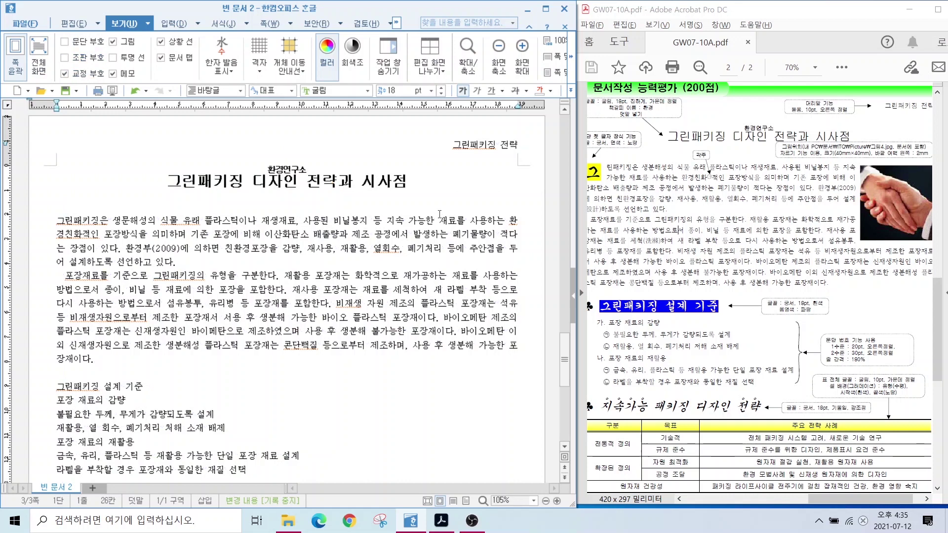
Give the ABC logo picture a hyperlink whose target is the 환경 bookmark.
scroll(364, 208, "up", 10)
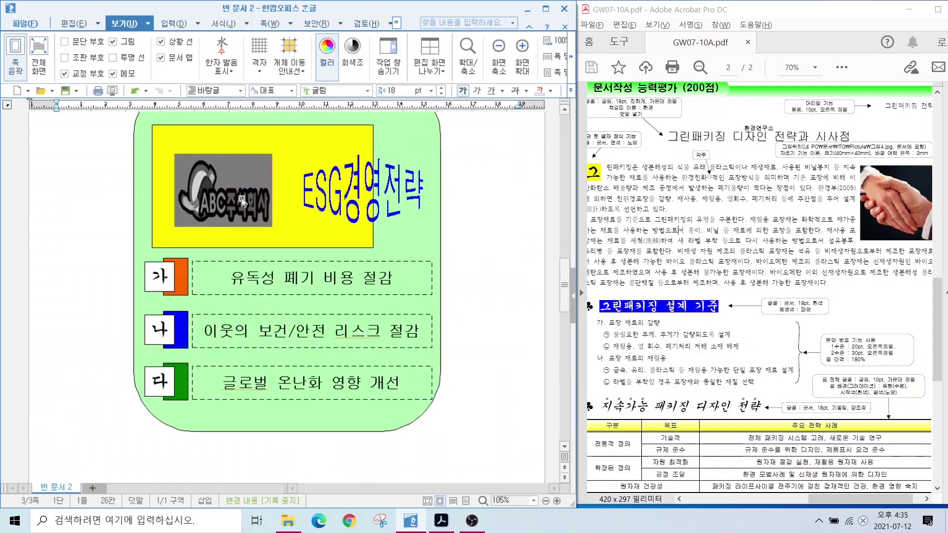
left_click(234, 203)
scroll(261, 296, "down", 10)
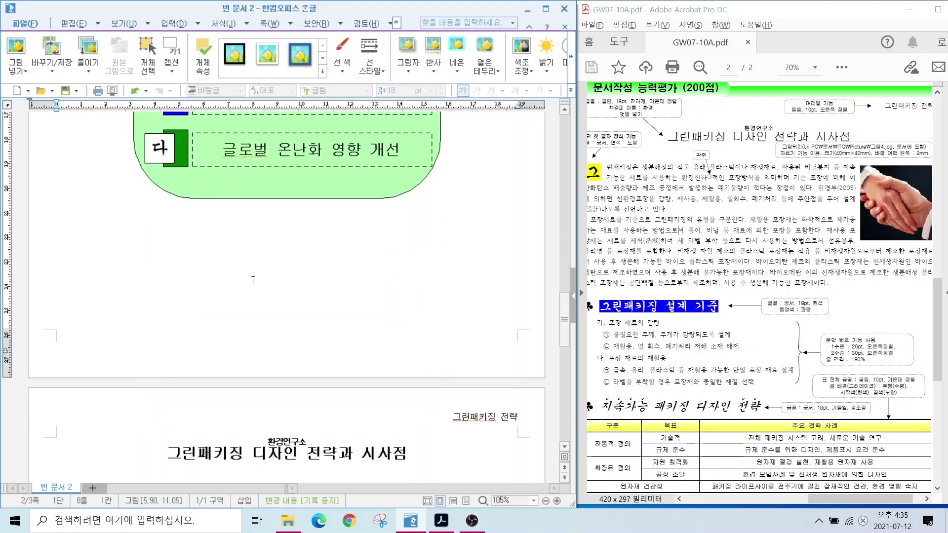
scroll(254, 272, "up", 10)
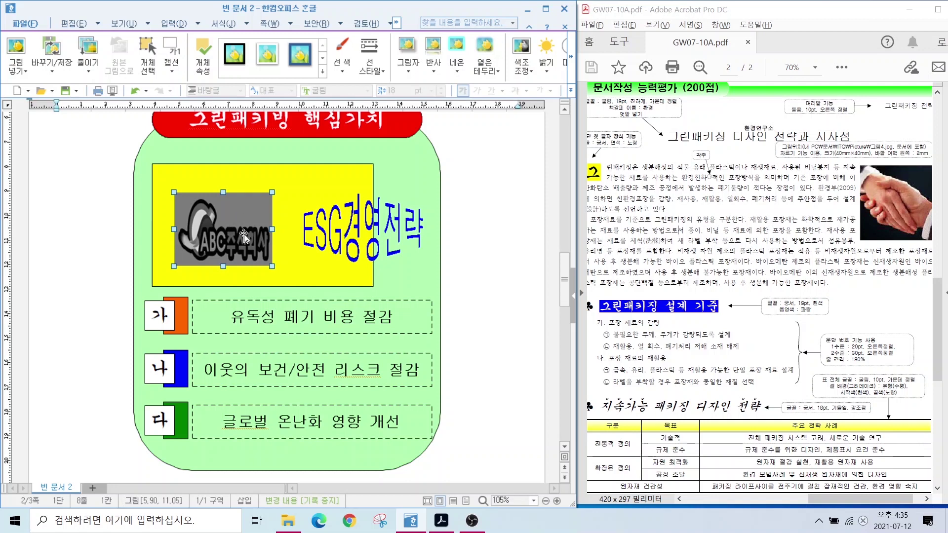
scroll(303, 368, "down", 10)
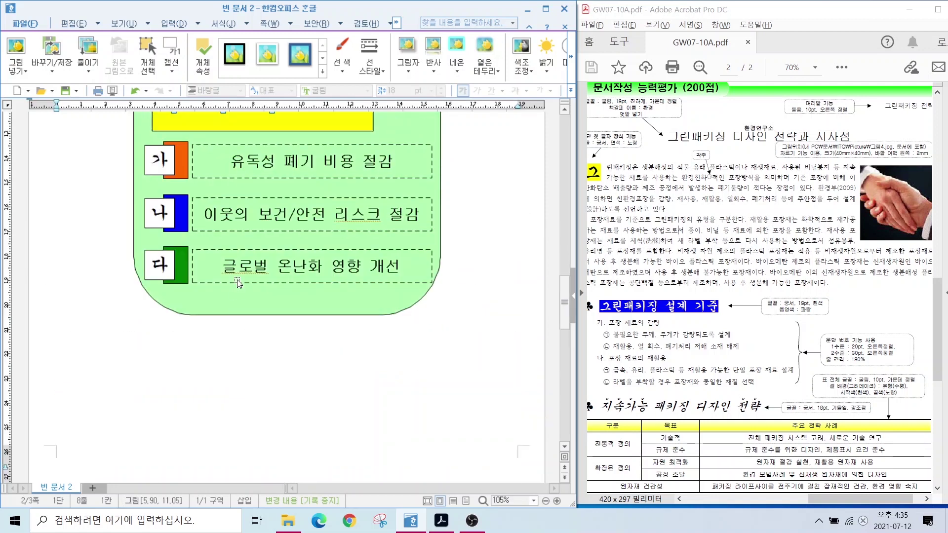
scroll(264, 329, "up", 10)
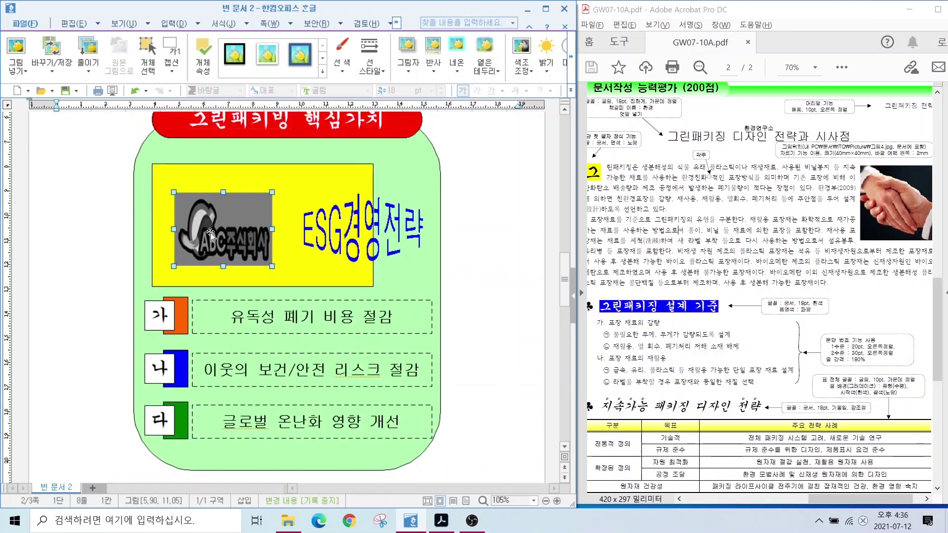
left_click(168, 24)
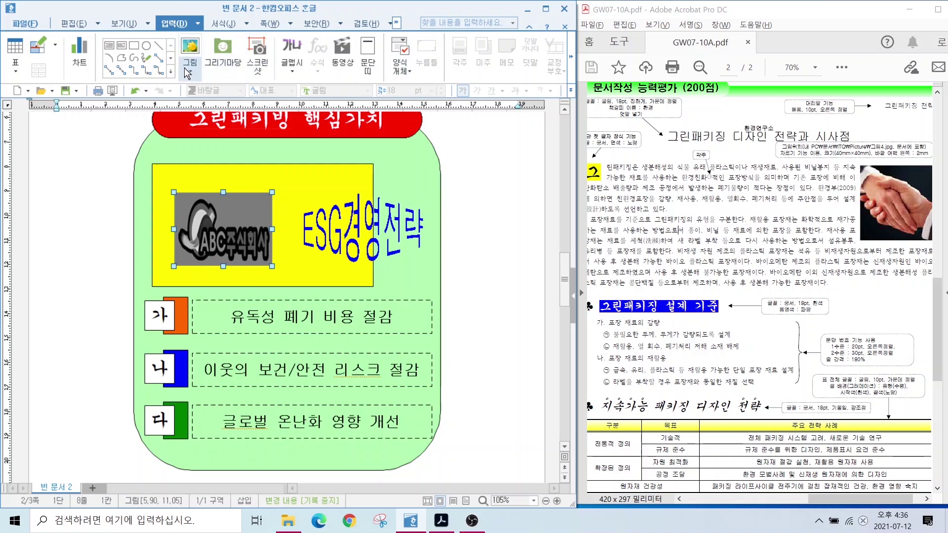
left_click(571, 56)
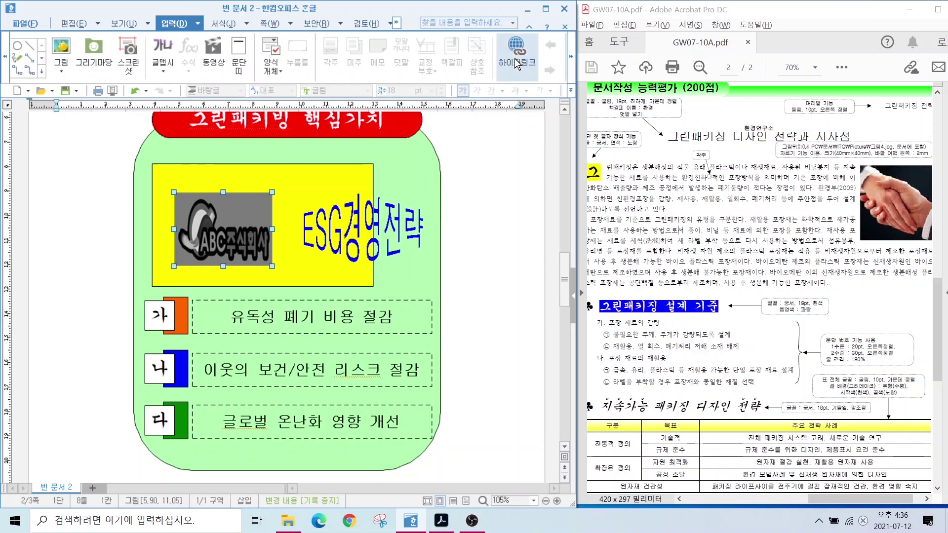
left_click(515, 59)
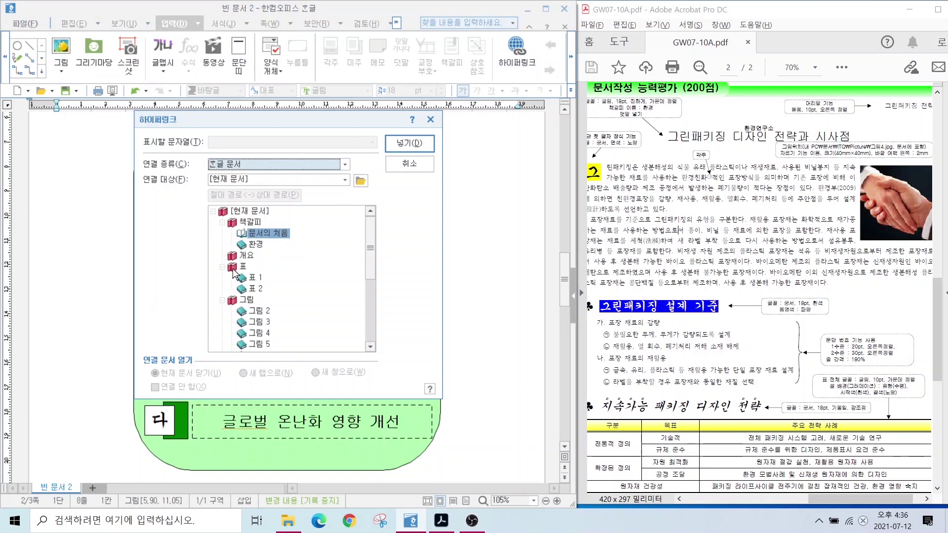
left_click(250, 247)
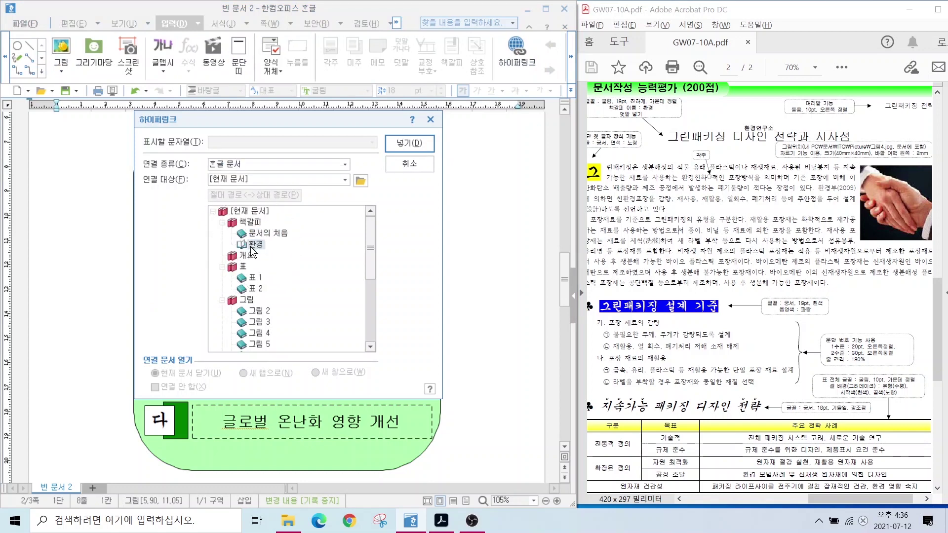
left_click(402, 144)
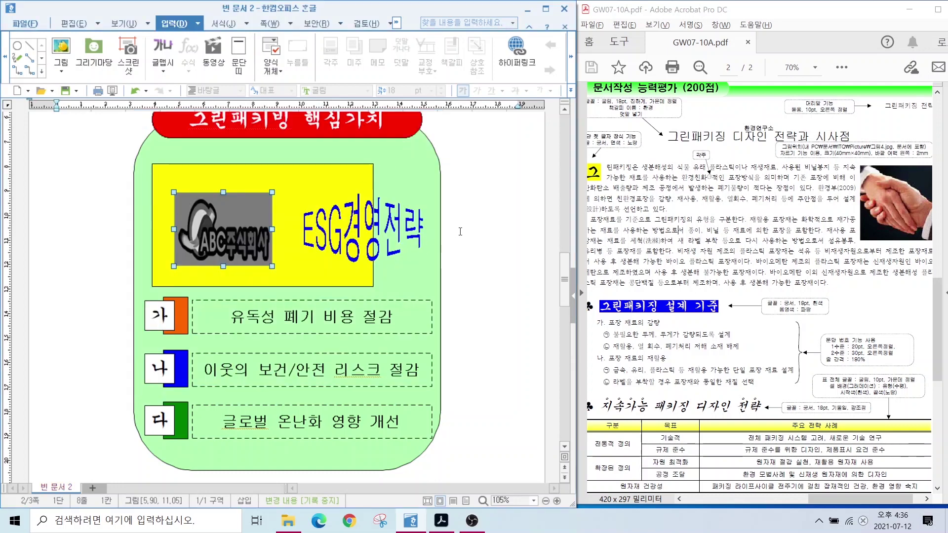
Check that the logo link jumps to the title, then return to the first body paragraph.
left_click(227, 212)
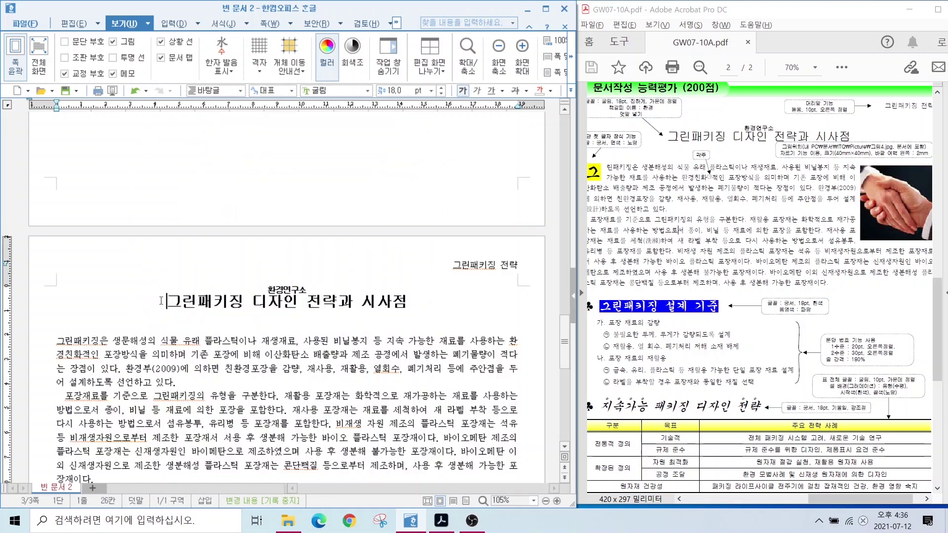
type("그린패키징 설계 기준 포장 재료의 감량 불필요한 두께, 무게가 감량되도록 설계 재활용, 열 회수, 폐기처리 저해 소재 배제 포장 재료의 재활용 금속, 유리, 플라스틱 등 재활용 가능한 단일 포장 재료 설계 라벨을 부착할 경우 포장재와 동일한 재질 선택")
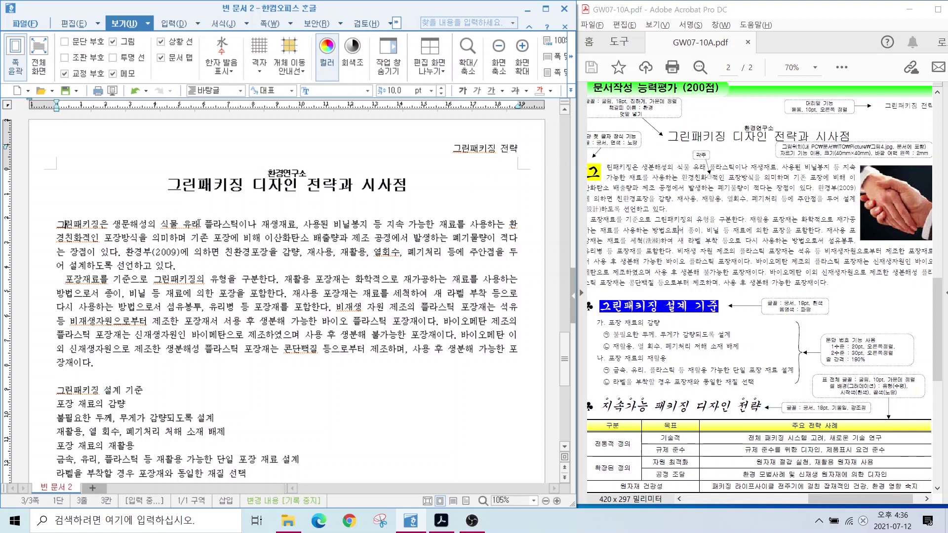
left_click(56, 224)
Apply a two-line 궁서 drop cap with a yellow background to the paragraph's first letter.
left_click(215, 23)
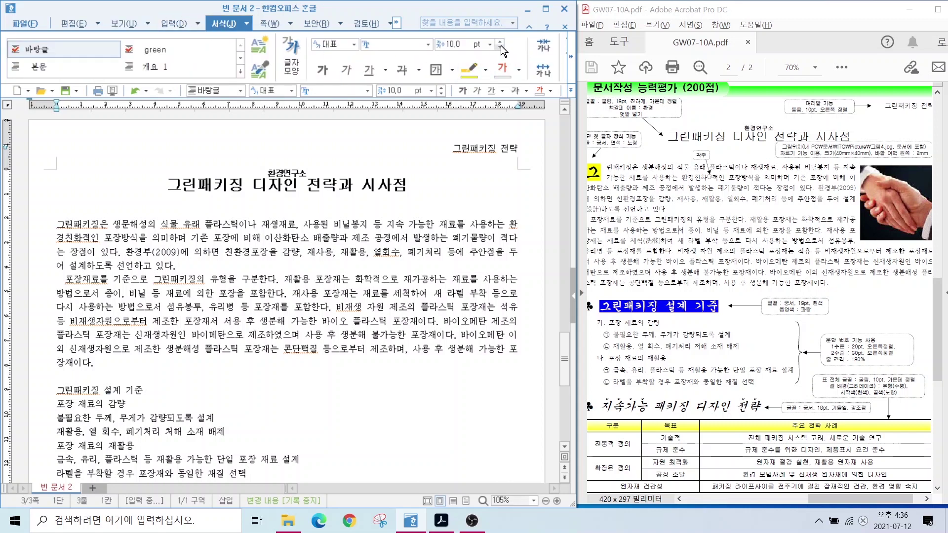
left_click(571, 58)
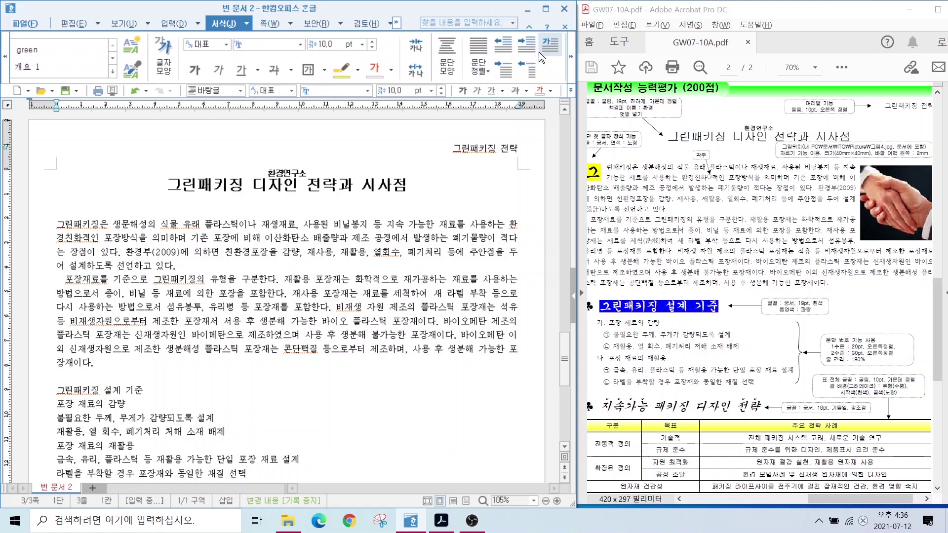
left_click(540, 52)
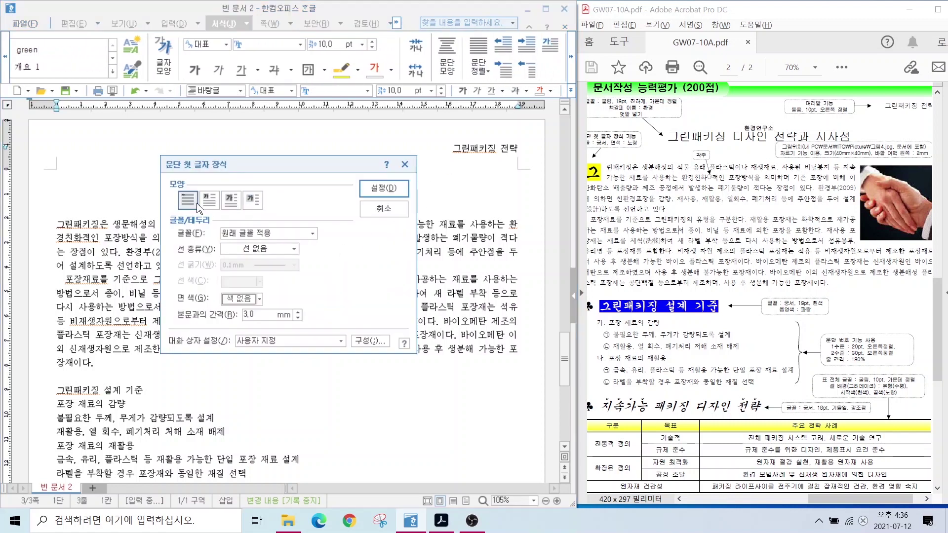
left_click(211, 202)
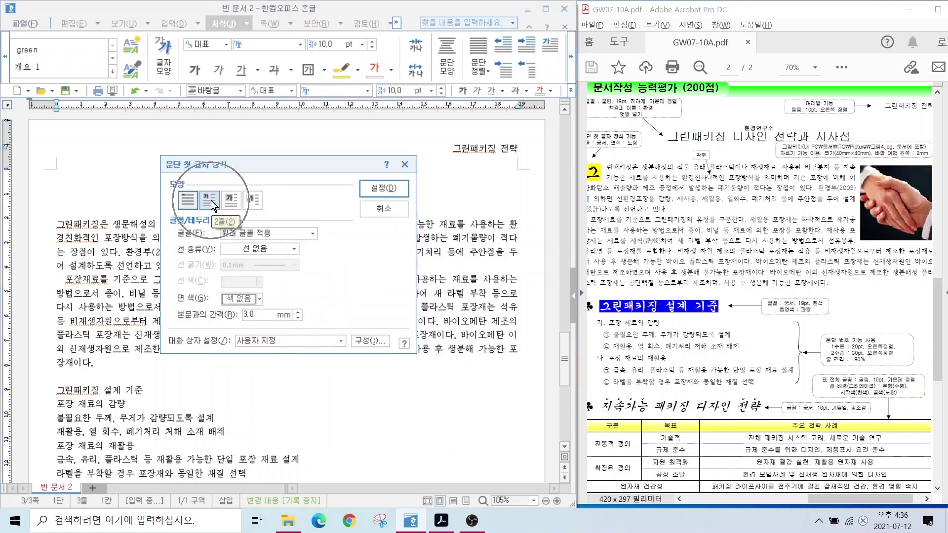
left_click(213, 204)
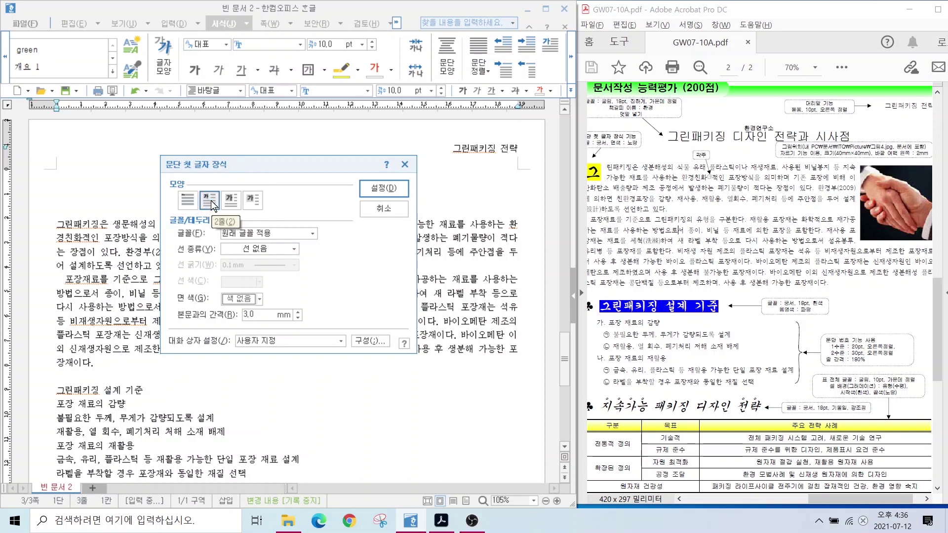
left_click(249, 232)
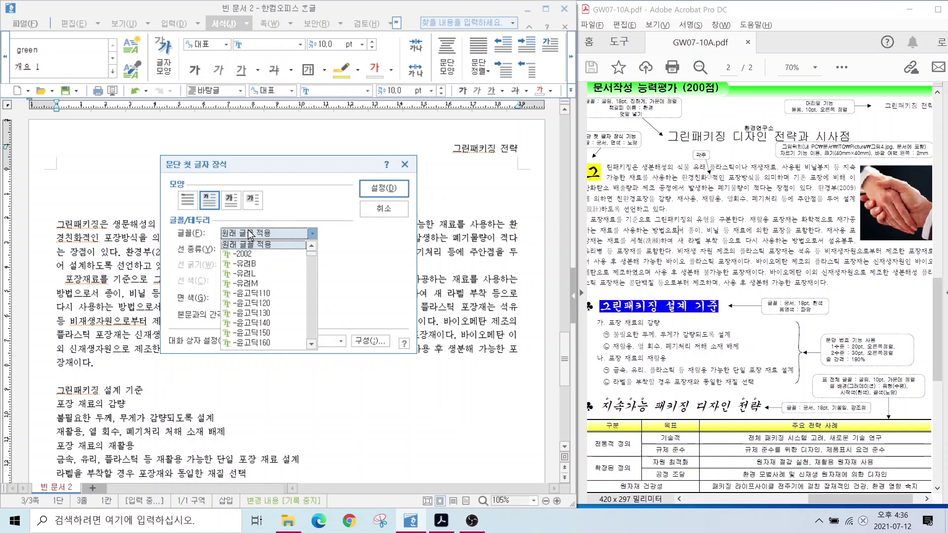
scroll(250, 296, "down", 5)
left_click(246, 299)
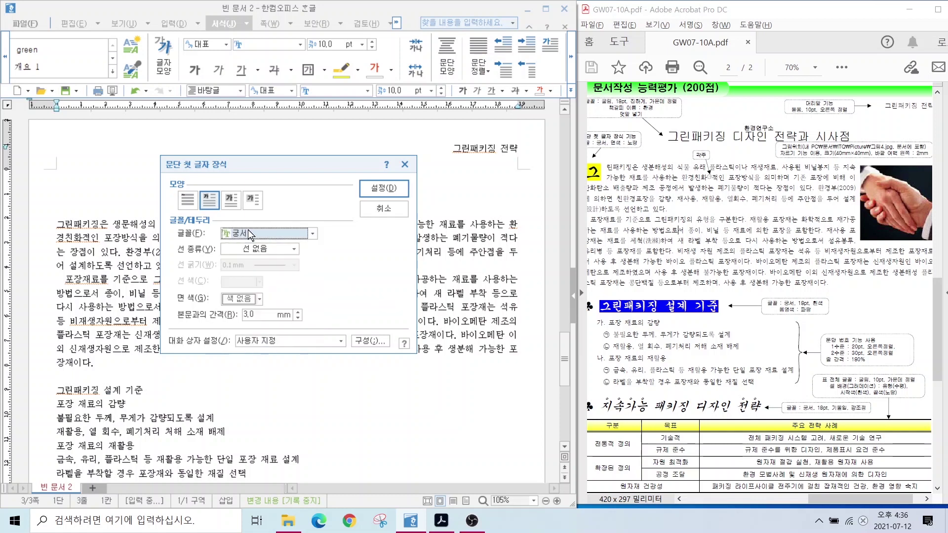
left_click(245, 299)
left_click(257, 332)
key("Return")
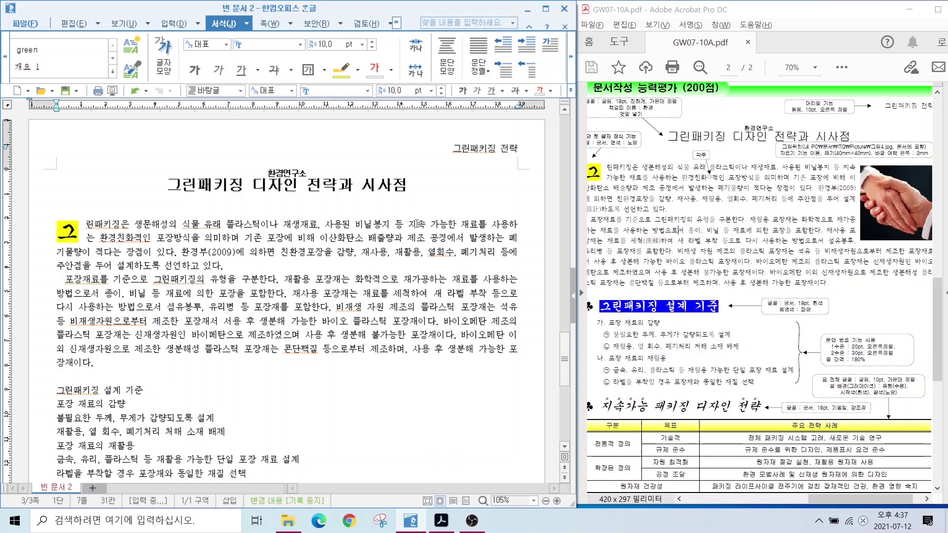
Convert 설계 to 설계(設計) using the 한글(漢字) format.
left_click(120, 266)
left_click_drag(118, 267, 133, 266)
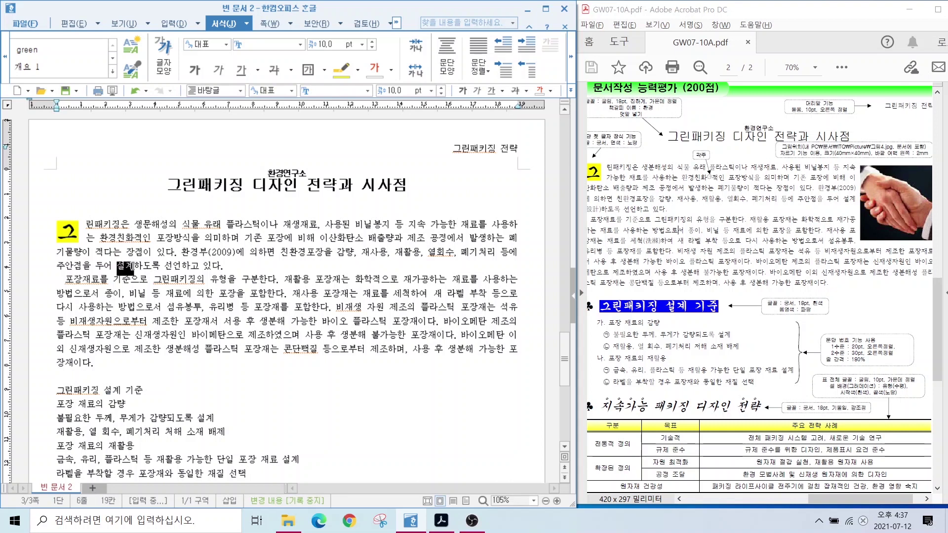
key("F12")
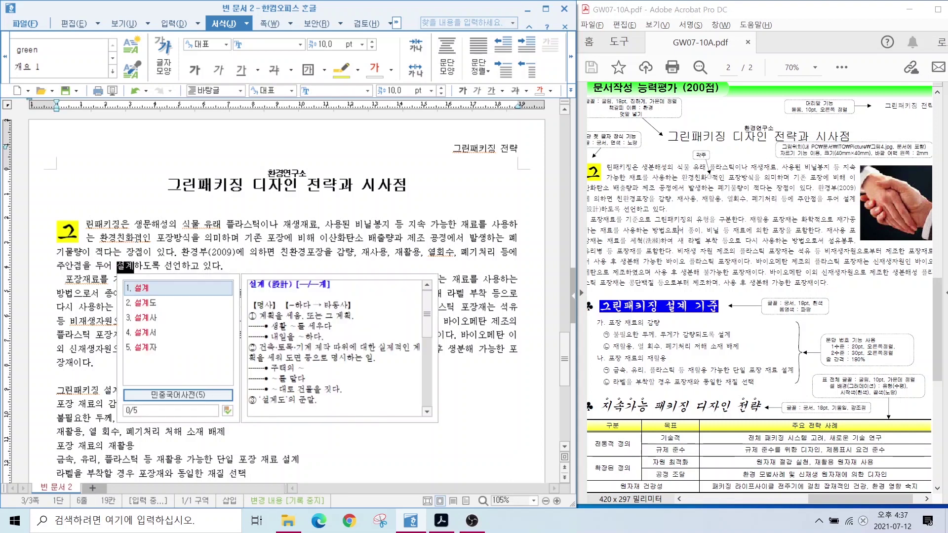
key("F9")
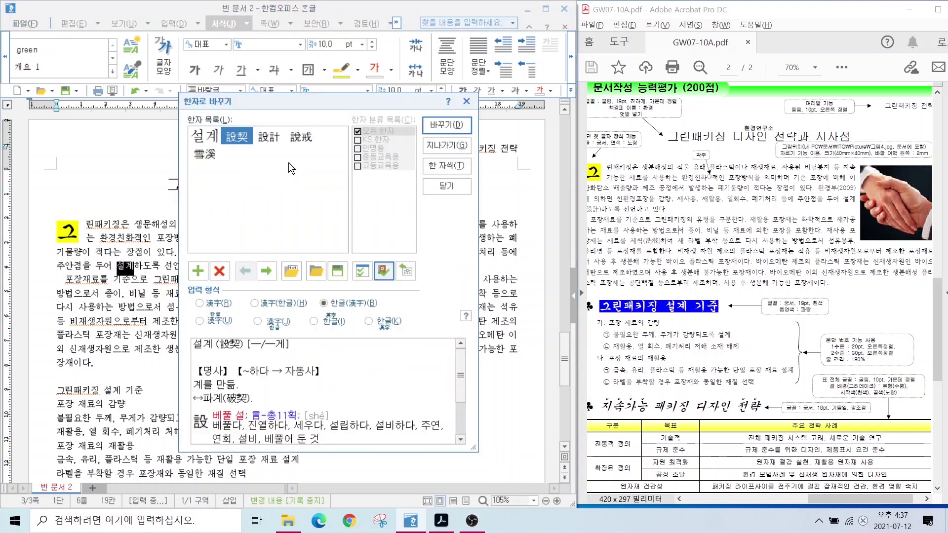
left_click(270, 137)
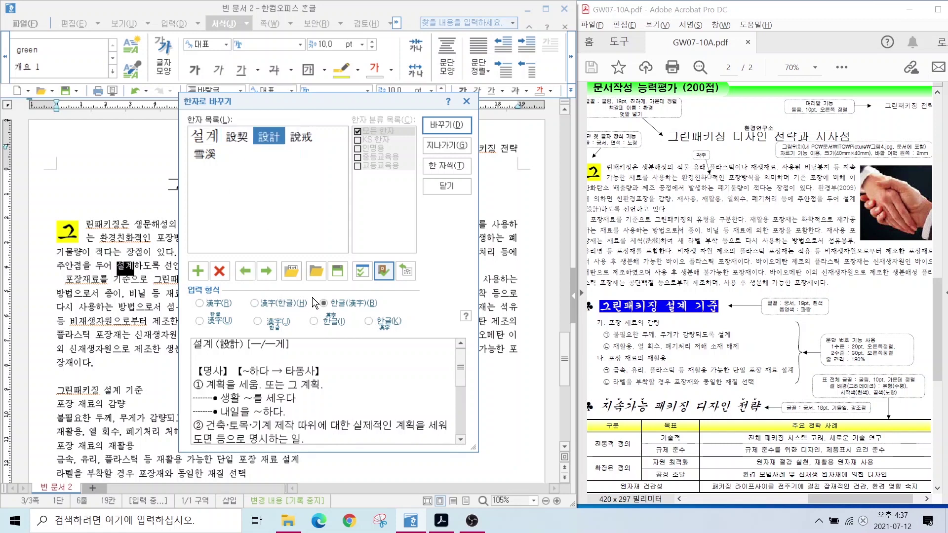
key("alt")
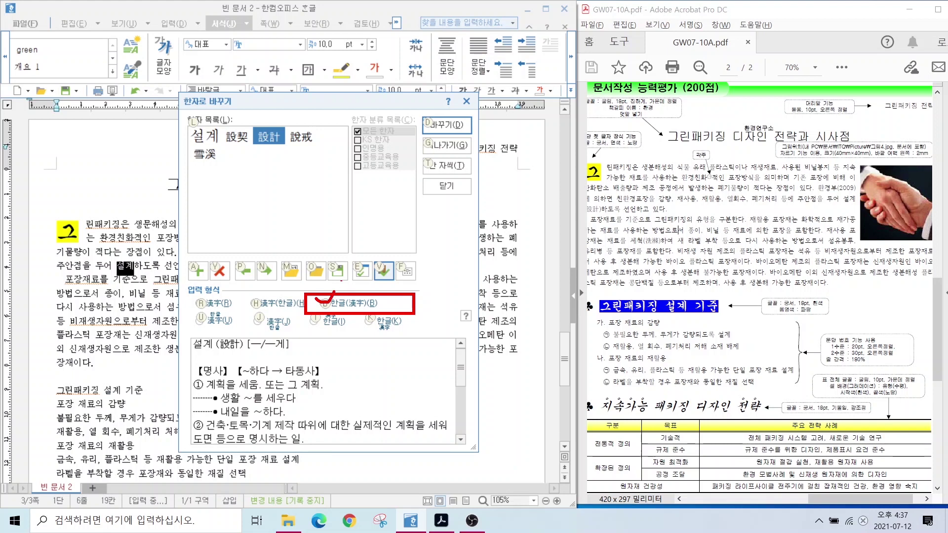
key("alt+b")
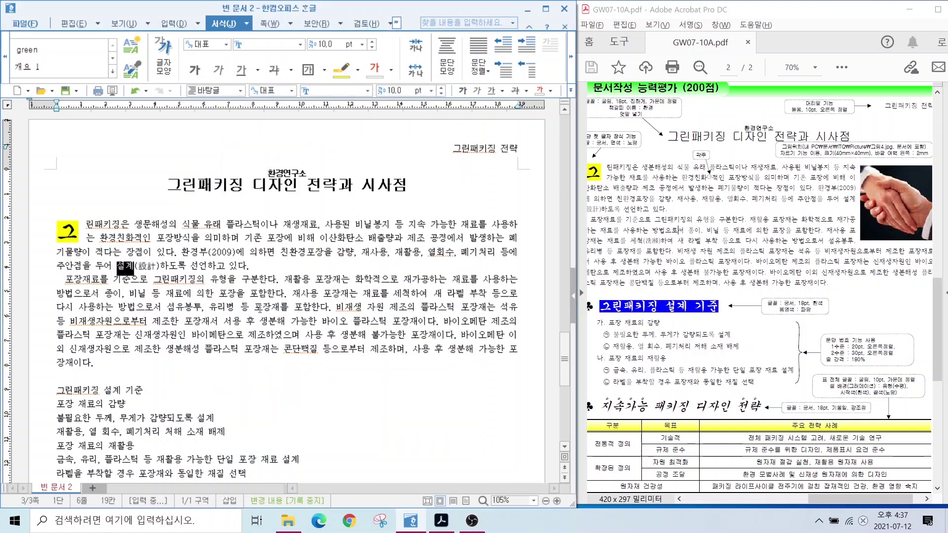
key("alt+d")
Convert 세척 to 세척(洗滌) the same way.
double_click(402, 295)
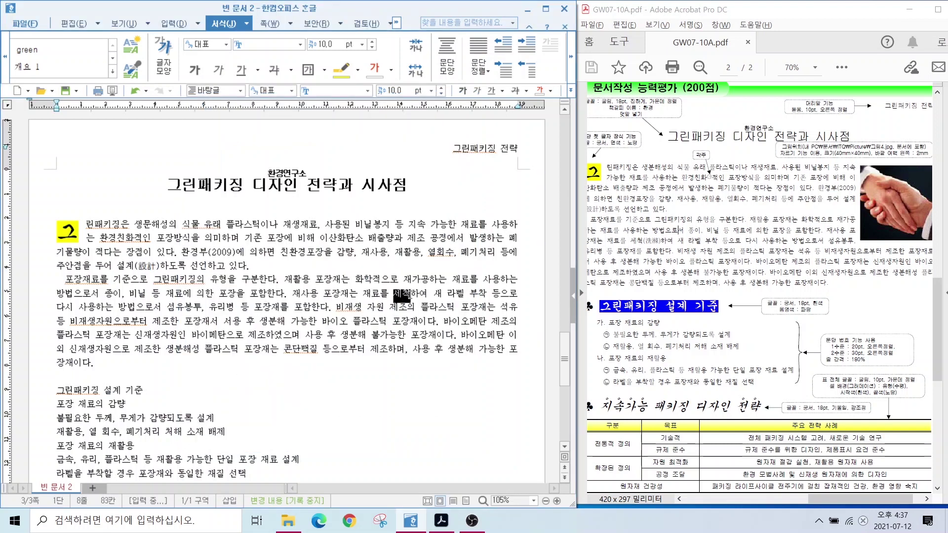
key("F9")
key("alt+d")
left_click(370, 252)
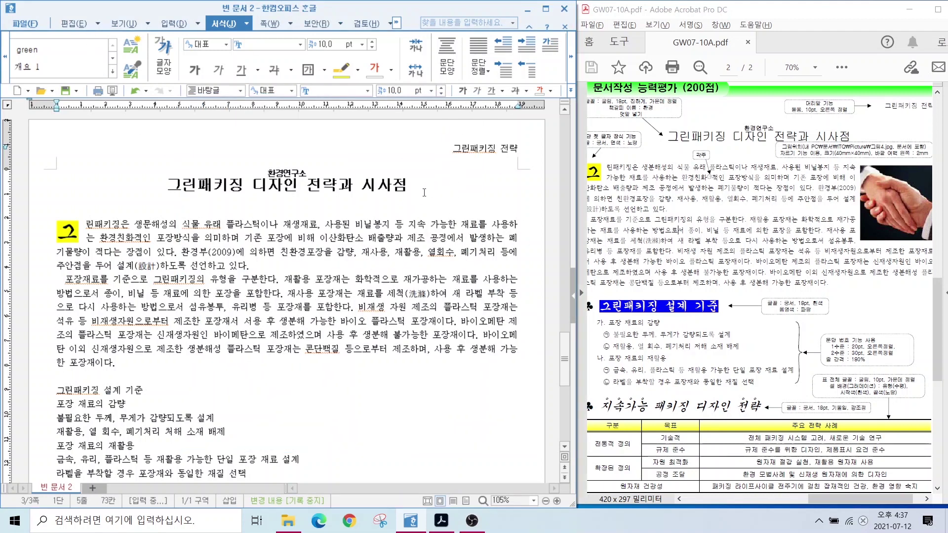
Insert 그림4.JPG at the first body line's end, sized beside the opening paragraphs.
left_click(519, 225)
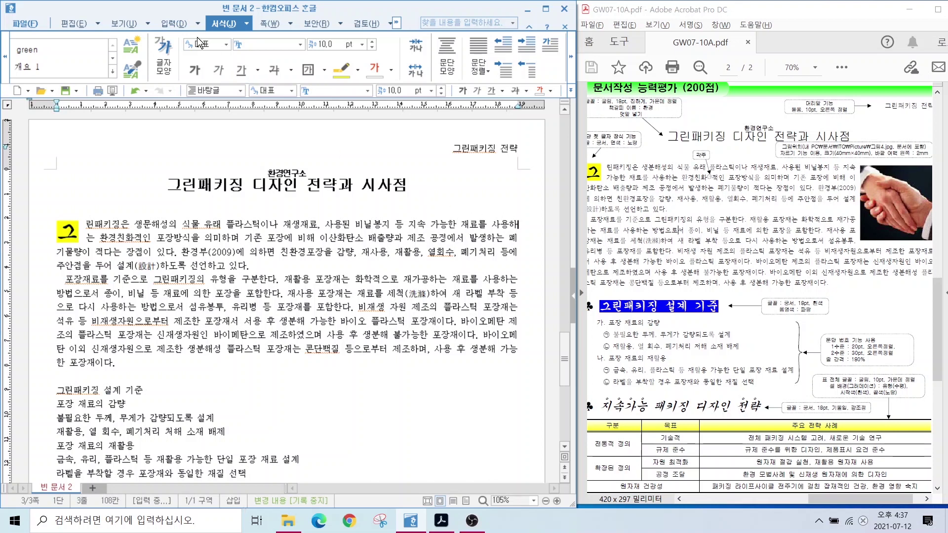
left_click(174, 23)
left_click(190, 51)
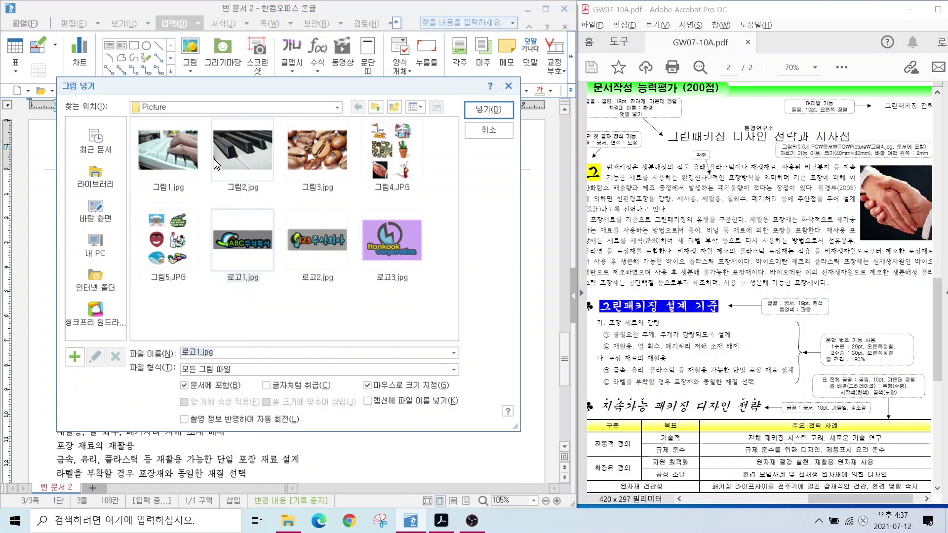
left_click(395, 164)
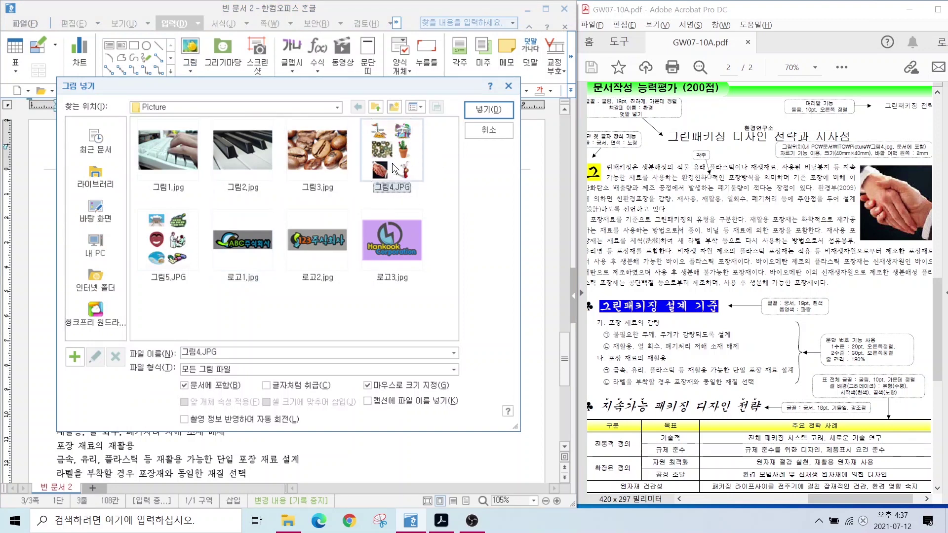
left_click(473, 108)
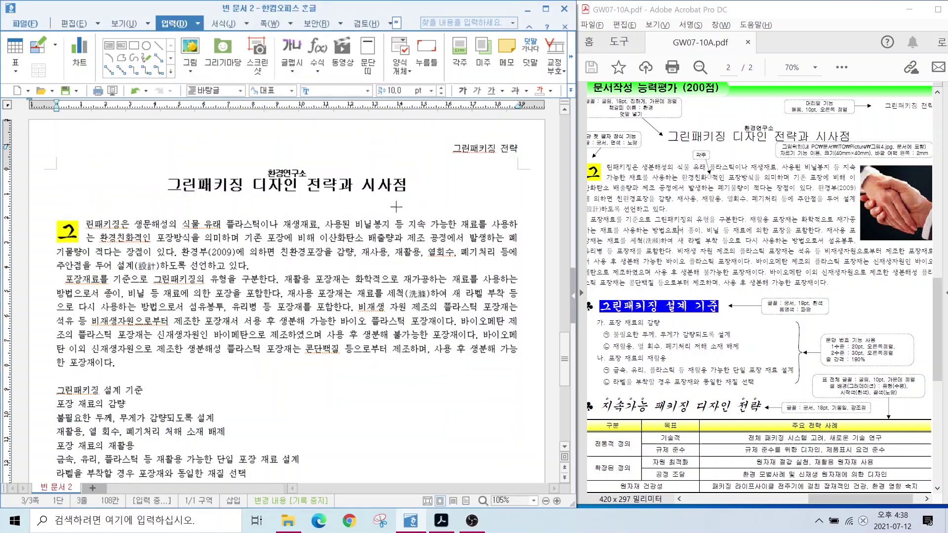
left_click_drag(387, 187, 391, 192)
left_click_drag(458, 296, 516, 366)
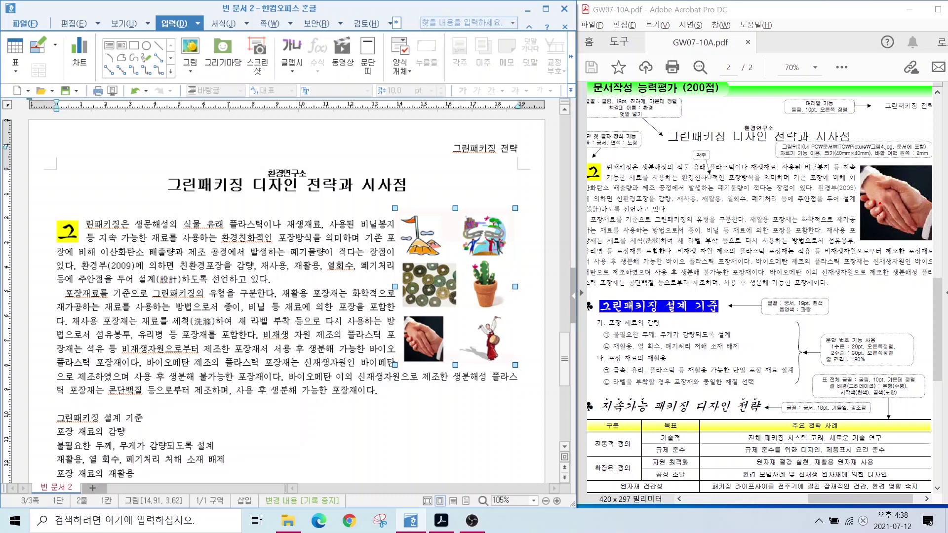
mouse_move(889, 236)
left_mouse_down()
mouse_move(862, 228)
mouse_move(904, 194)
mouse_move(897, 243)
left_mouse_up()
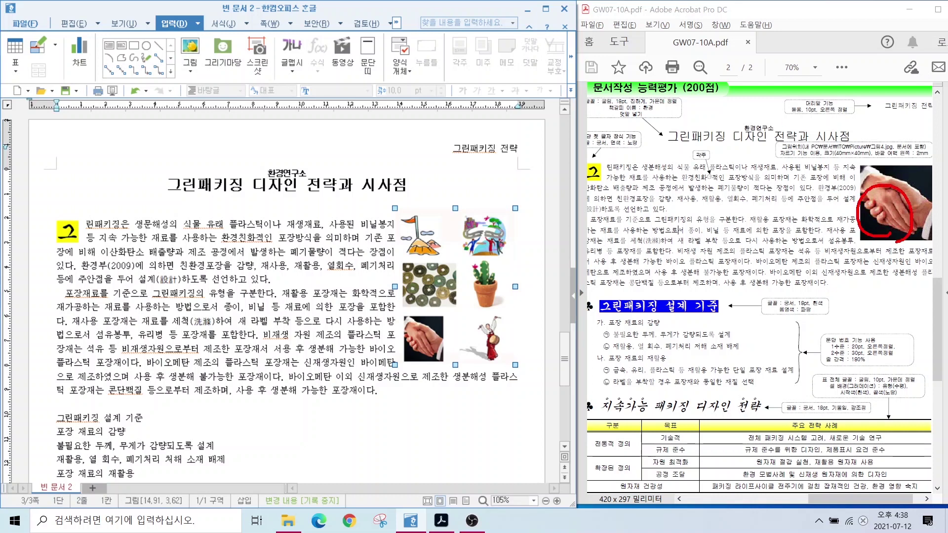
left_click_drag(784, 156, 747, 211)
left_click_drag(773, 161, 931, 161)
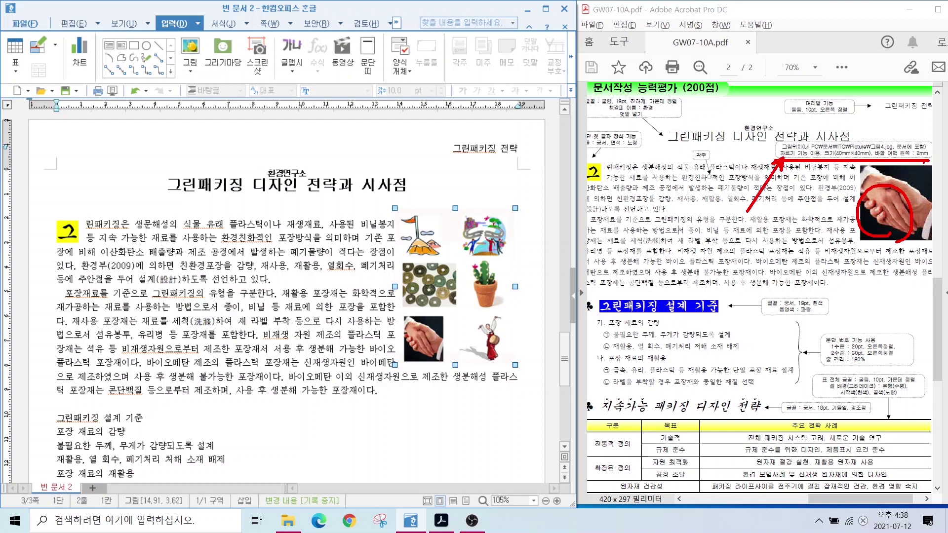
key("Escape")
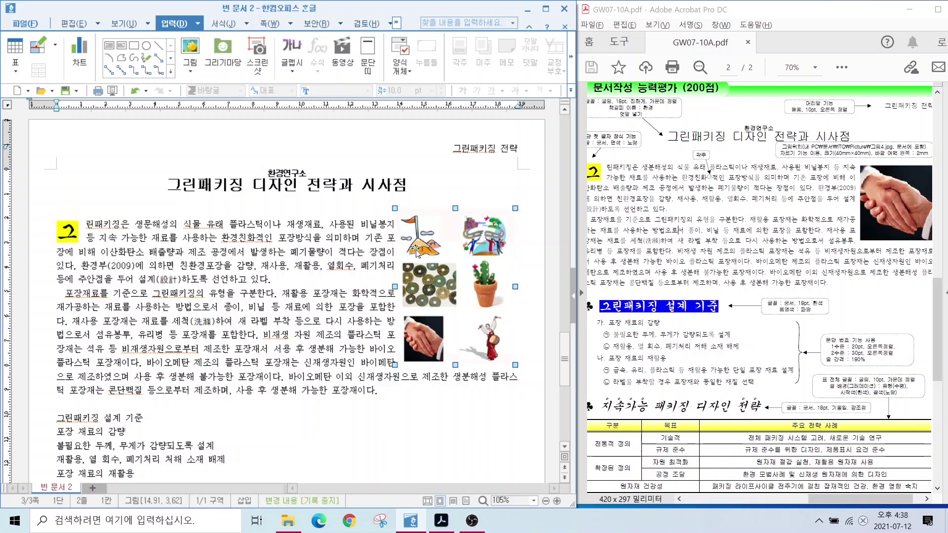
Crop the collage with the 자르기 tool so only the handshake photo remains.
left_click(395, 24)
left_click(395, 24)
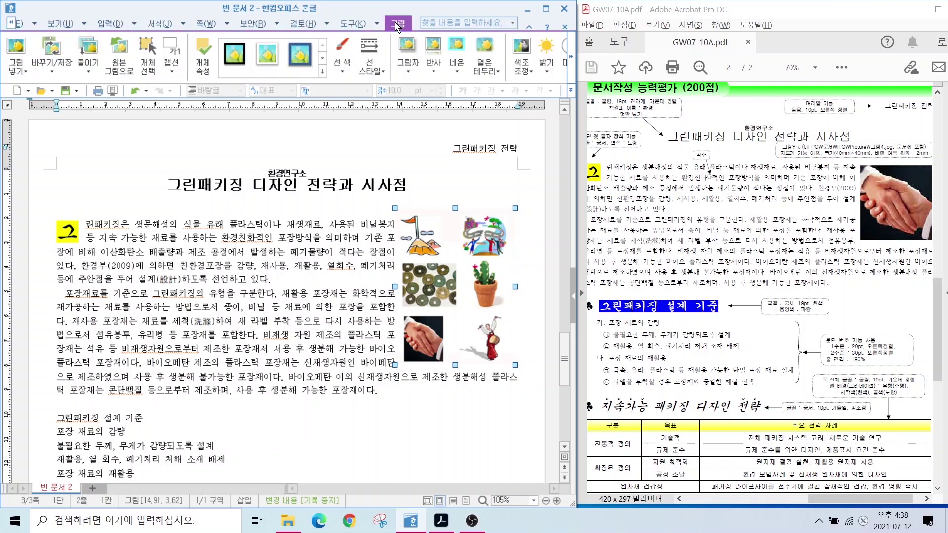
left_click(573, 53)
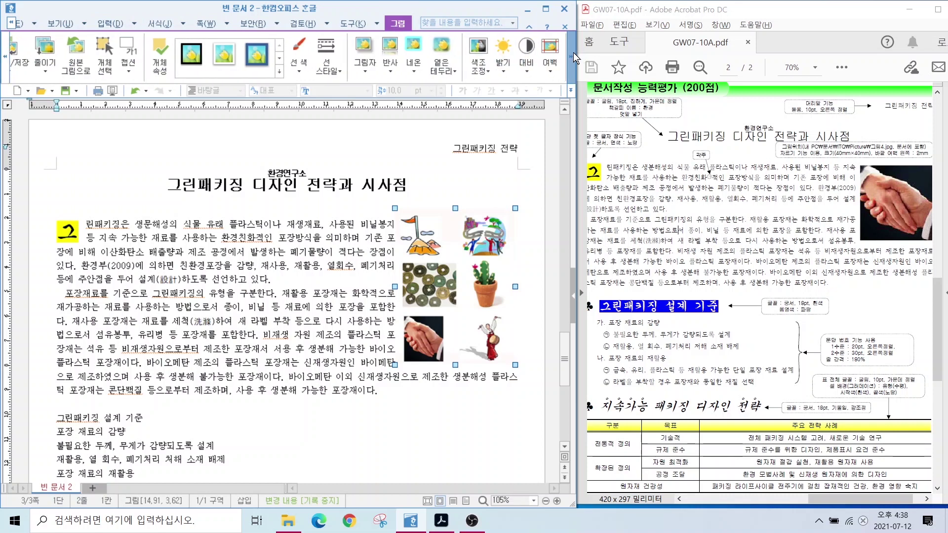
left_click(573, 52)
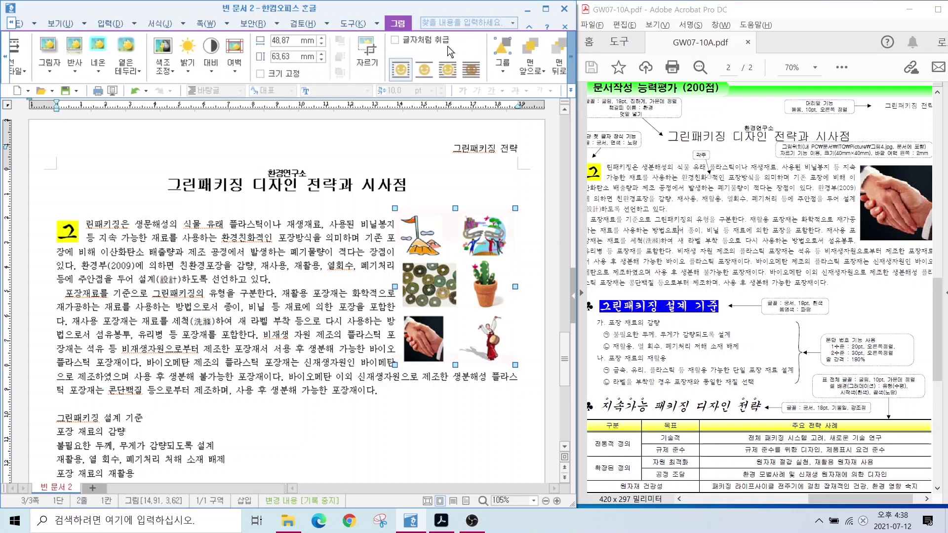
left_click(334, 55)
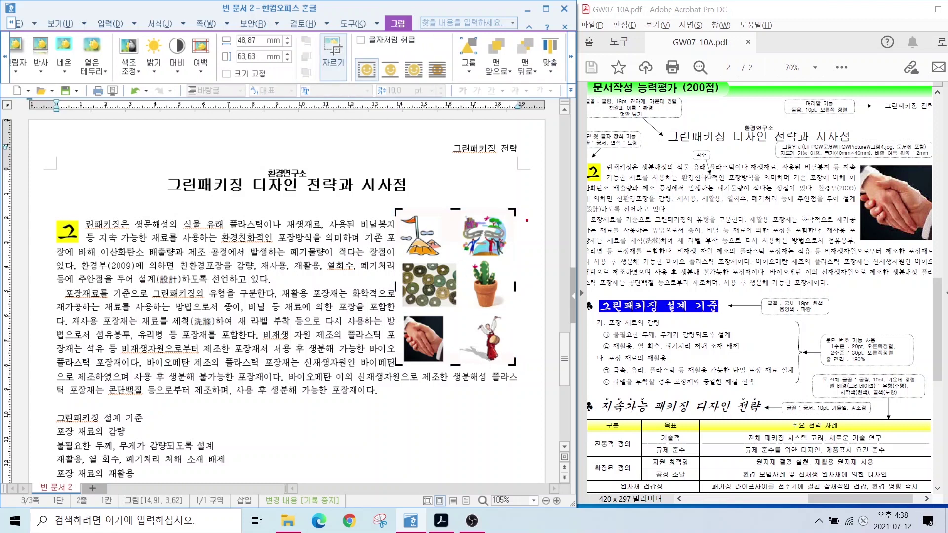
mouse_move(512, 219)
left_mouse_down()
mouse_move(509, 200)
mouse_move(524, 224)
mouse_move(458, 286)
left_mouse_up()
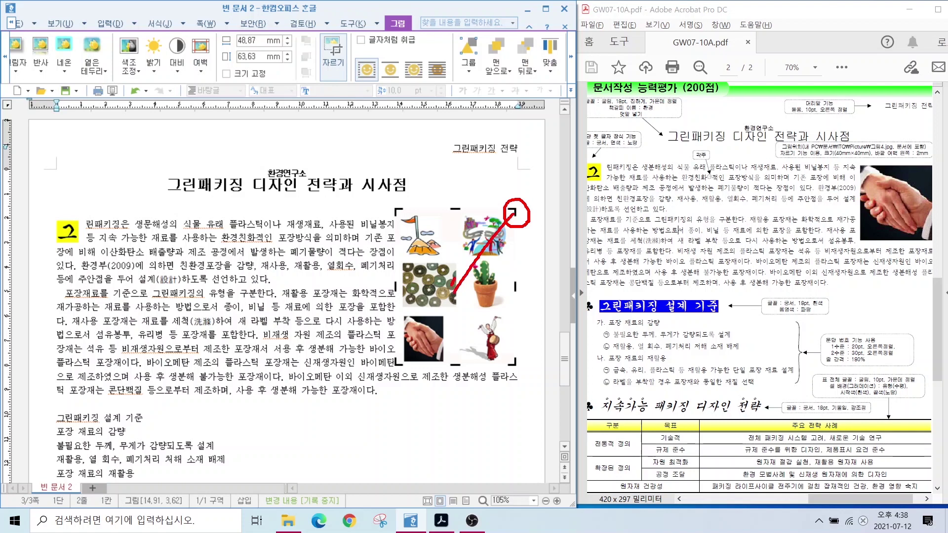
mouse_move(388, 298)
left_mouse_down()
mouse_move(451, 314)
mouse_move(435, 366)
mouse_move(397, 327)
mouse_move(397, 313)
left_mouse_up()
key("Escape")
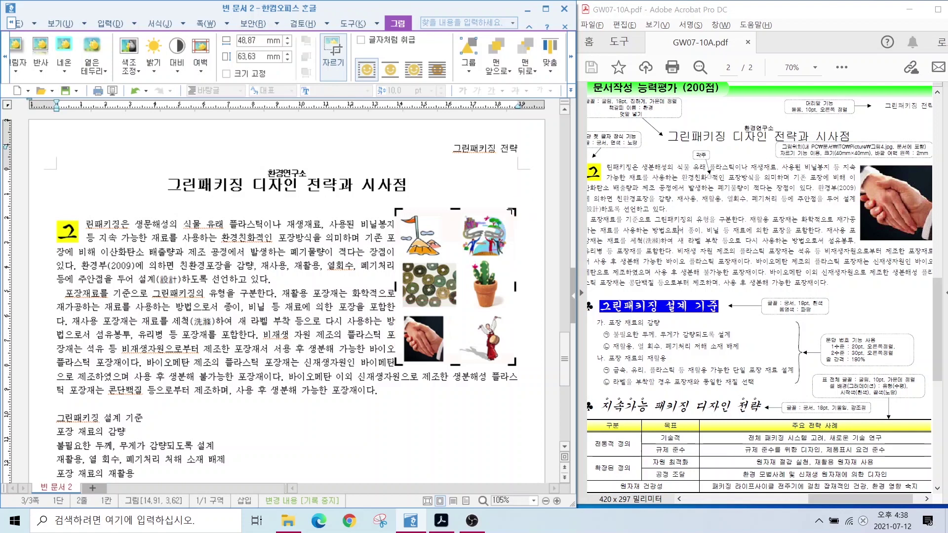
left_click_drag(513, 211, 451, 312)
left_click(516, 379)
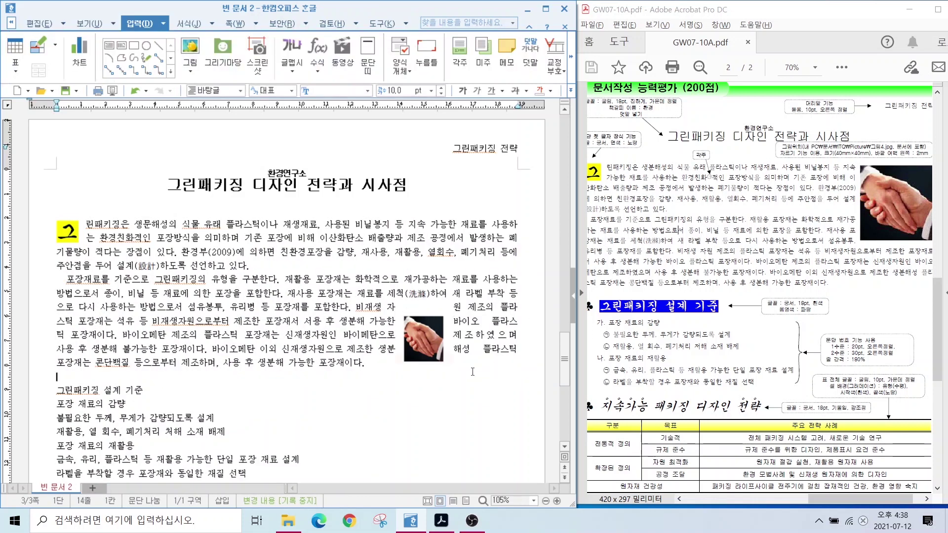
Set the handshake picture to 40 × 40 mm with its size locked (크기 고정).
left_click(423, 348)
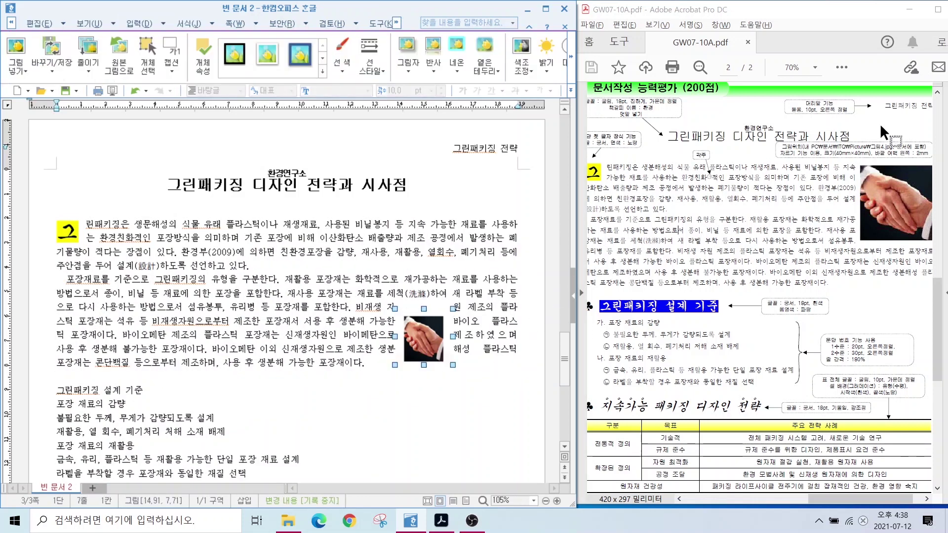
left_click_drag(808, 144, 927, 159)
double_click(425, 337)
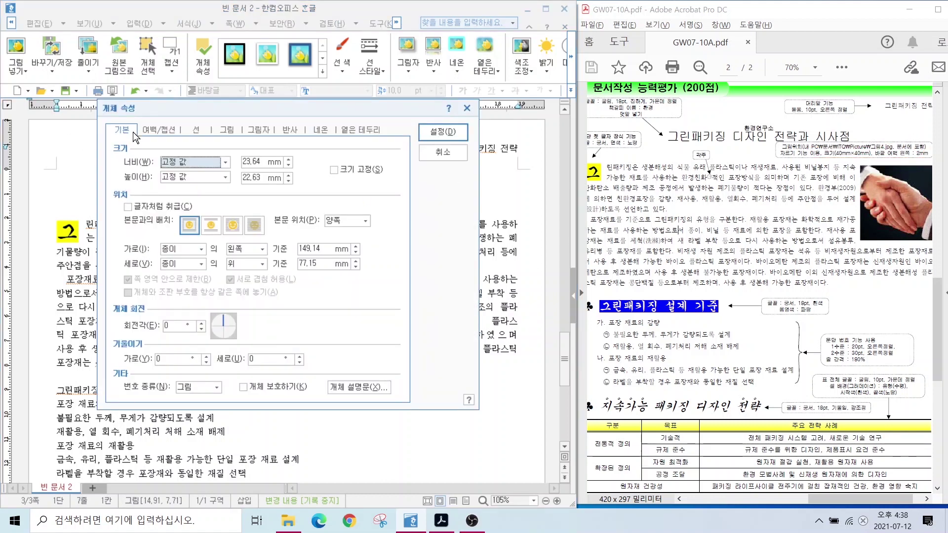
left_click(256, 162)
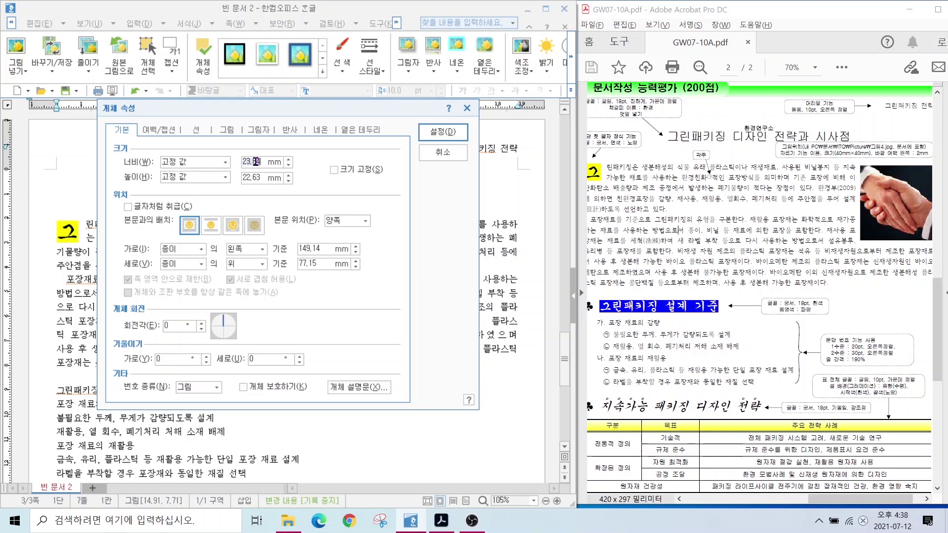
type("40")
key("Tab")
key("Tab")
type("40")
left_click(334, 170)
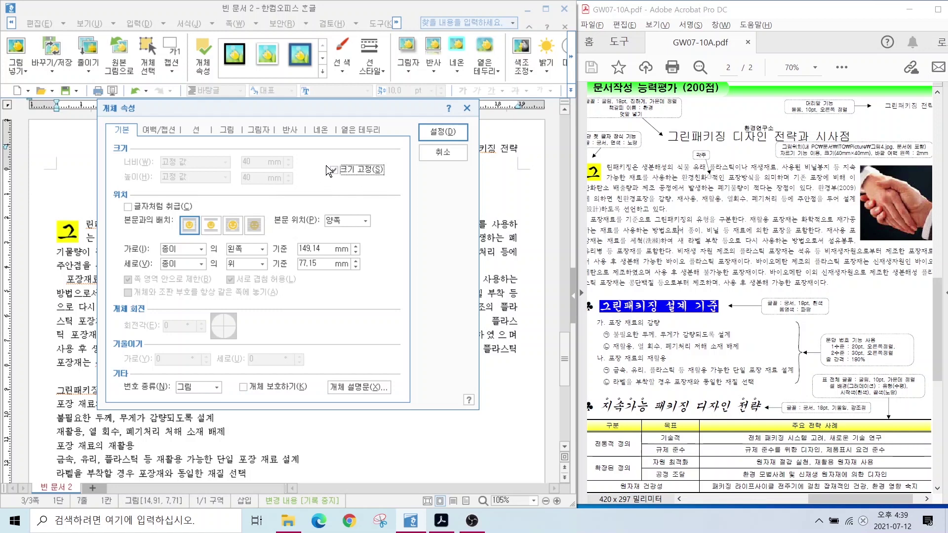
Give the picture a 2 mm left margin and move it up beside the first paragraph.
left_click(158, 131)
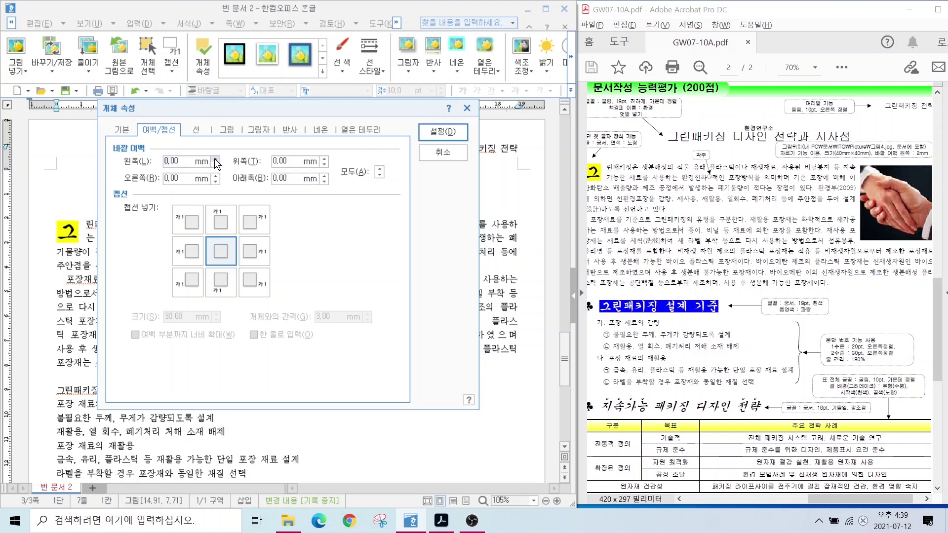
type("2.00")
left_click(429, 132)
left_click_drag(453, 347, 482, 259)
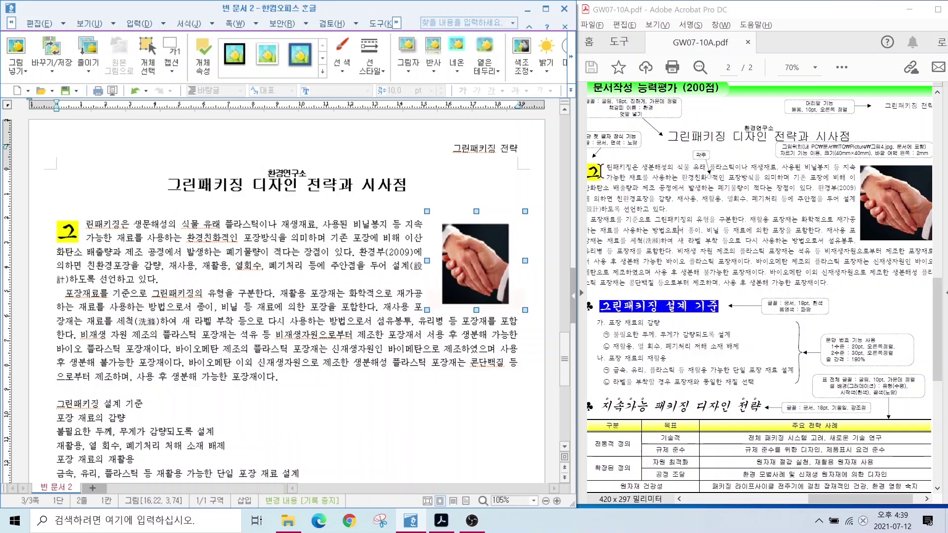
Add a footnote after 환경친화 reading '자연환경을 오염하지 않고 자연 그대로의 환경과 잘 어울리는 것'.
left_click(224, 238)
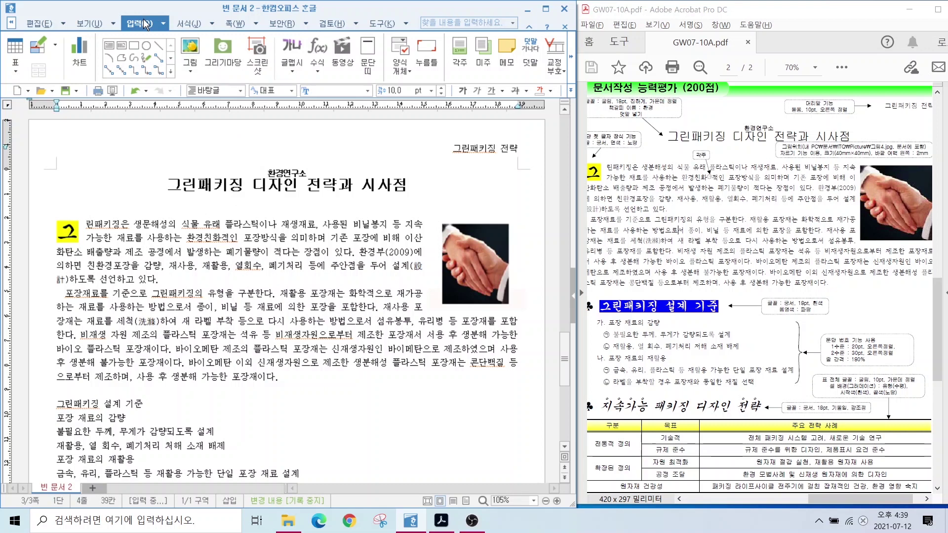
left_click(460, 66)
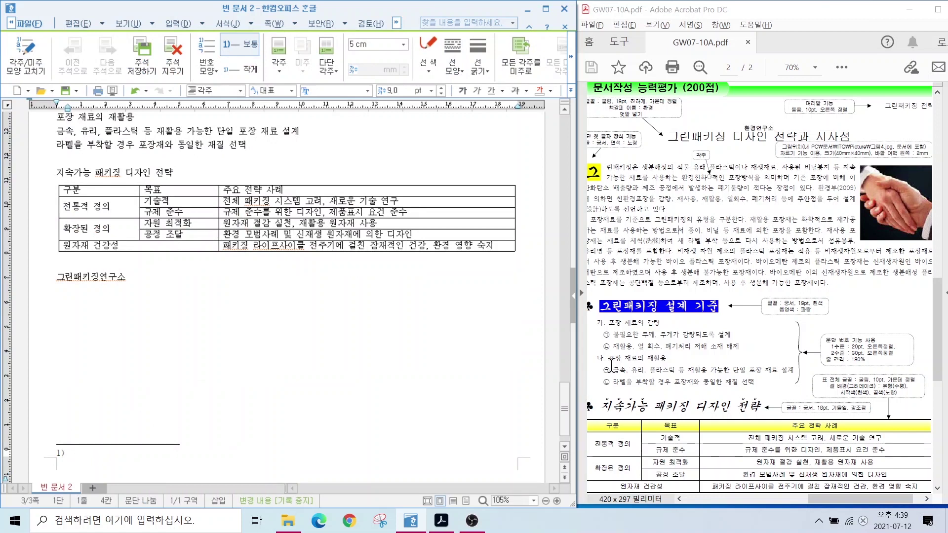
scroll(761, 297, "down", 3)
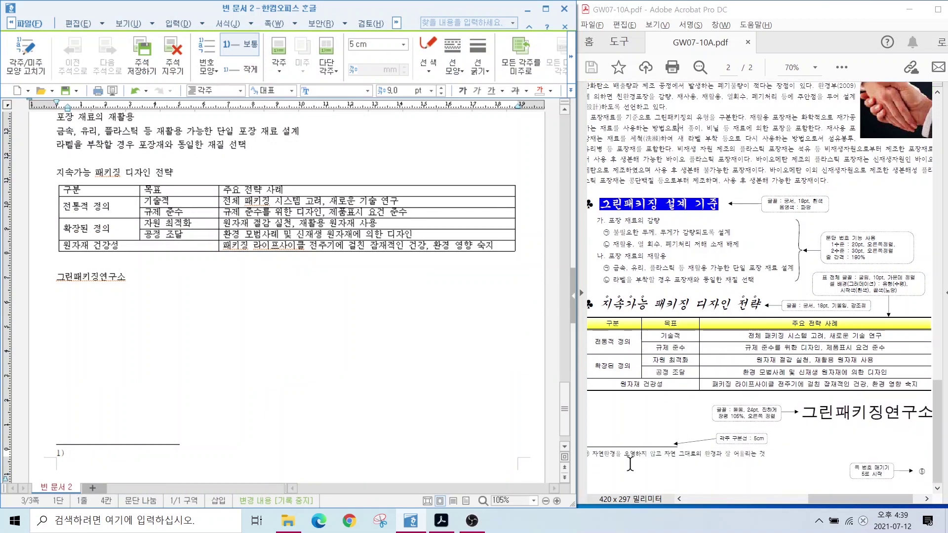
left_click_drag(586, 443, 787, 465)
key("Escape")
type("자연환경을 오염하지 않고 자연 그대로의 환겨")
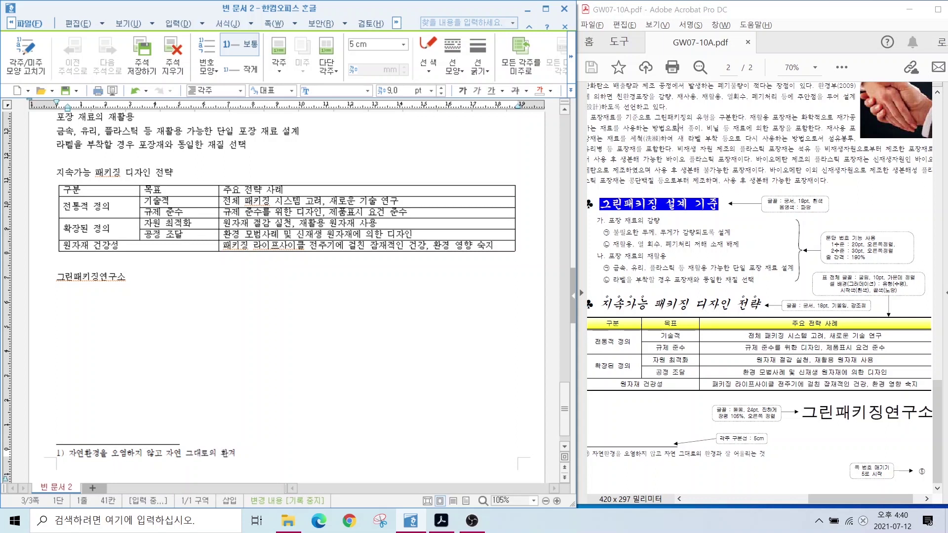
key("BackSpace")
type("경과 잘 어울리는 것")
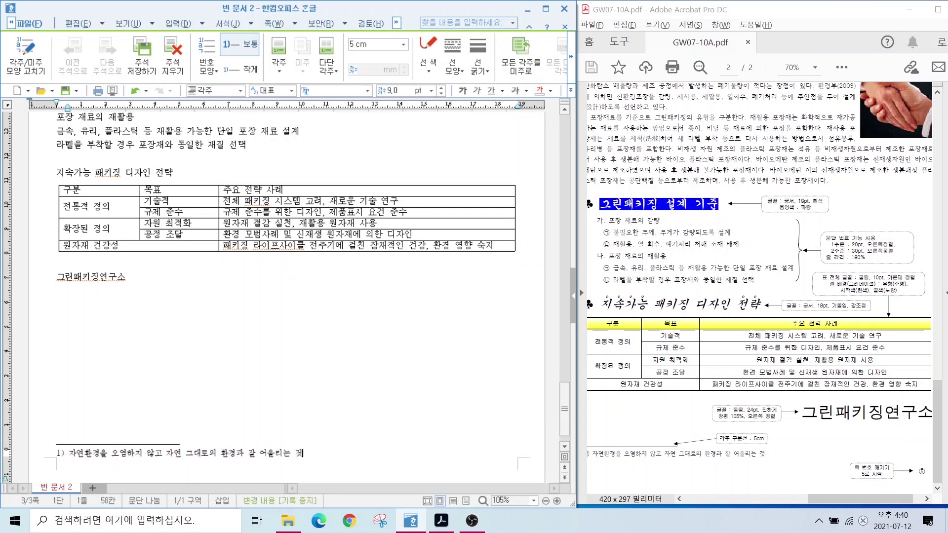
left_click_drag(816, 500, 810, 499)
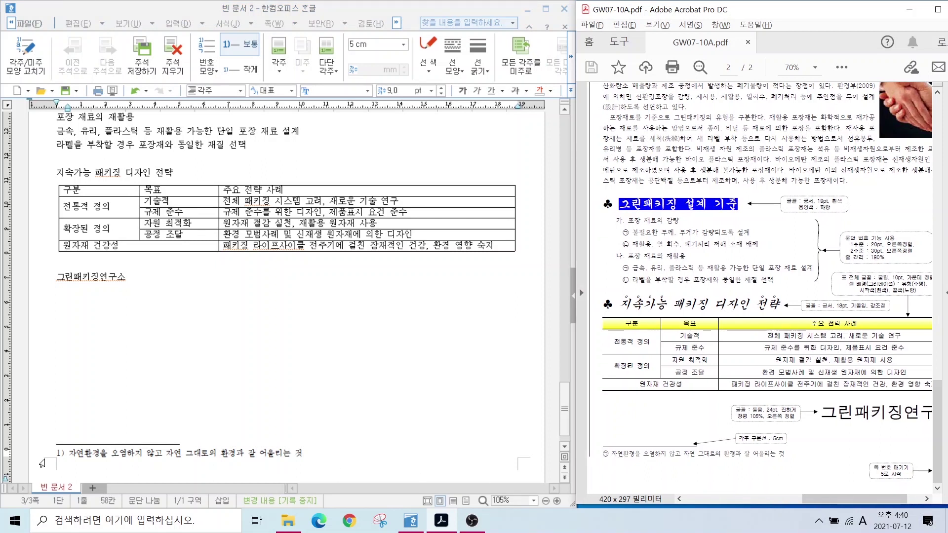
left_click(67, 454)
left_click_drag(58, 465, 76, 440)
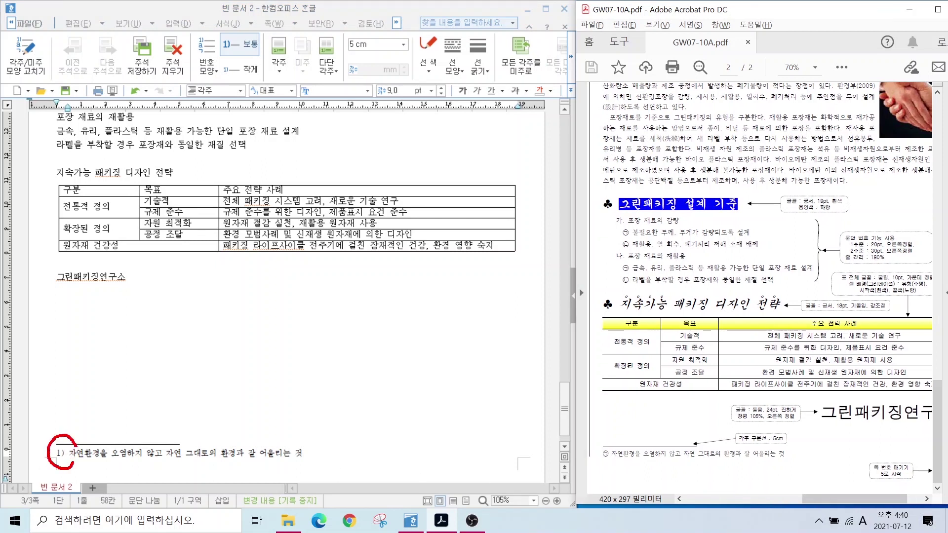
mouse_move(615, 465)
left_mouse_down()
mouse_move(596, 461)
mouse_move(618, 438)
left_mouse_up()
key("Escape")
Change the footnote numbering style to ㉠,㉡,㉢.
left_click(80, 453)
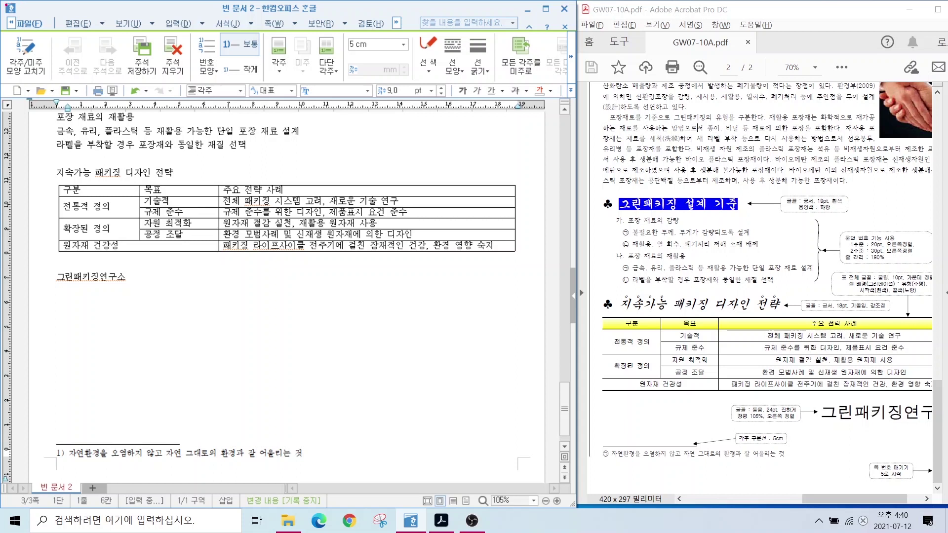
mouse_move(1, 30)
left_mouse_down()
mouse_move(66, 83)
mouse_move(69, 103)
left_mouse_up()
key("Escape")
left_click(31, 79)
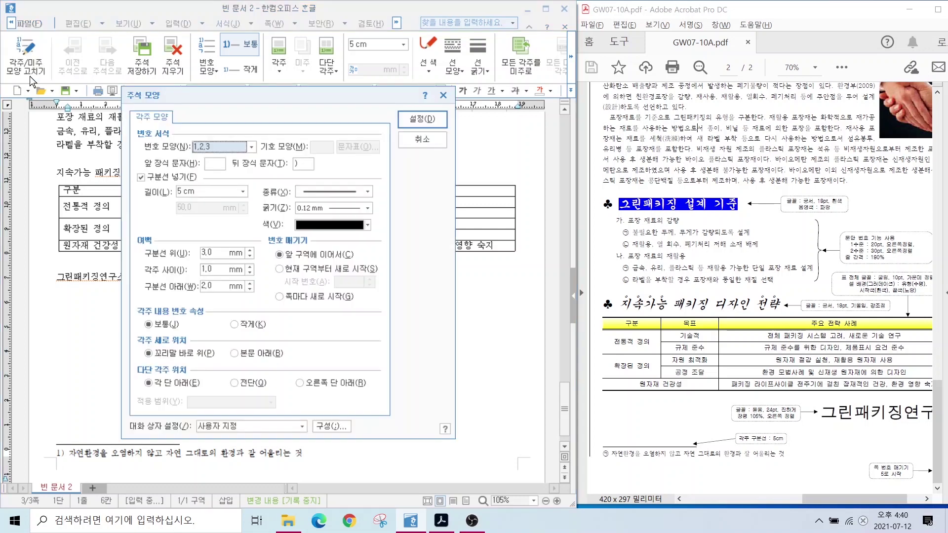
left_click(250, 147)
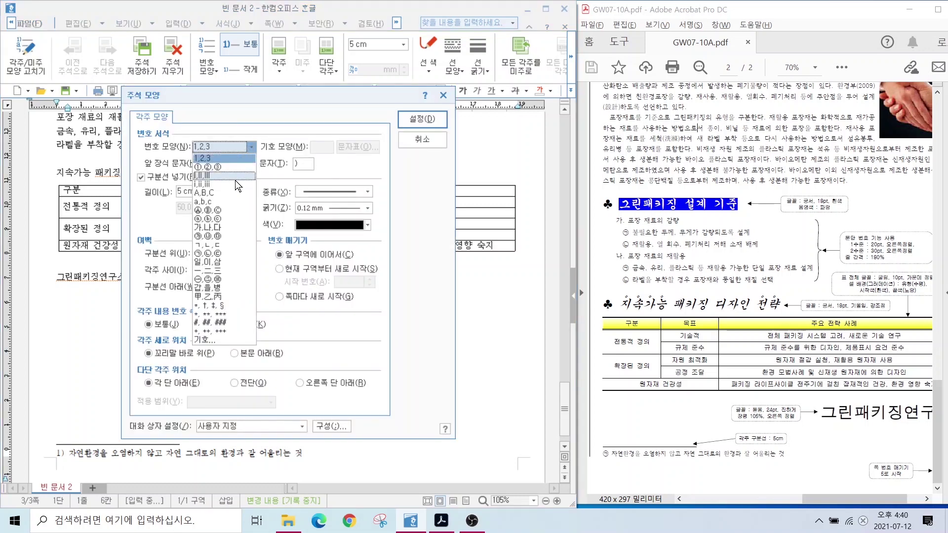
left_click(213, 252)
left_click(401, 123)
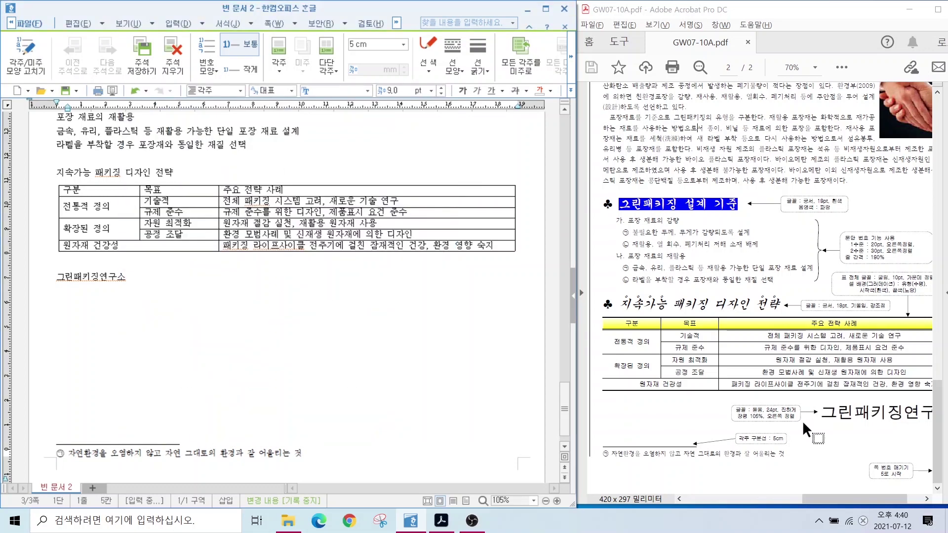
Close footnote editing and return to the body text.
left_click_drag(735, 424, 811, 452)
left_click(571, 57)
left_click(570, 54)
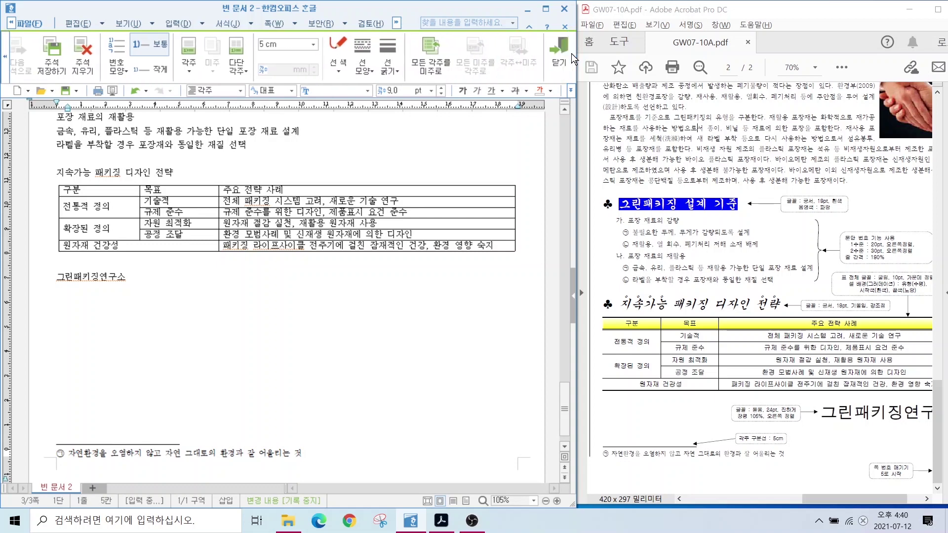
left_click(558, 51)
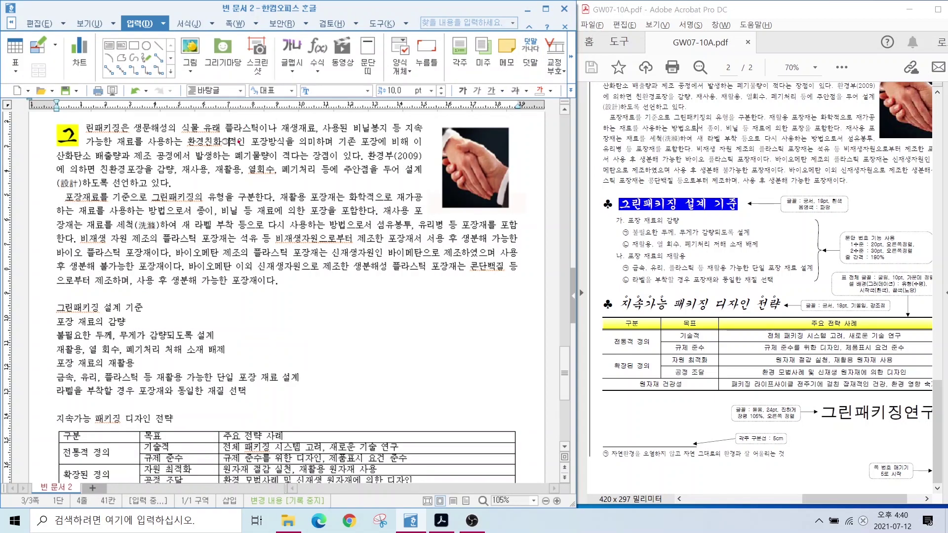
mouse_move(238, 140)
left_mouse_down()
mouse_move(198, 141)
mouse_move(233, 148)
left_mouse_up()
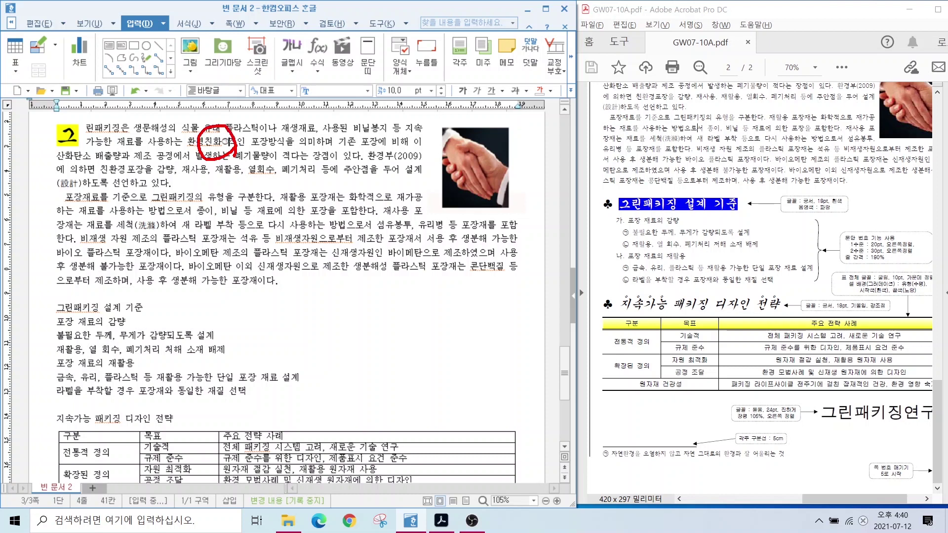
key("Escape")
Insert ♣ from the 문자표 symbol table before the heading 그린패키징 설계 기준.
scroll(115, 318, "down", 5)
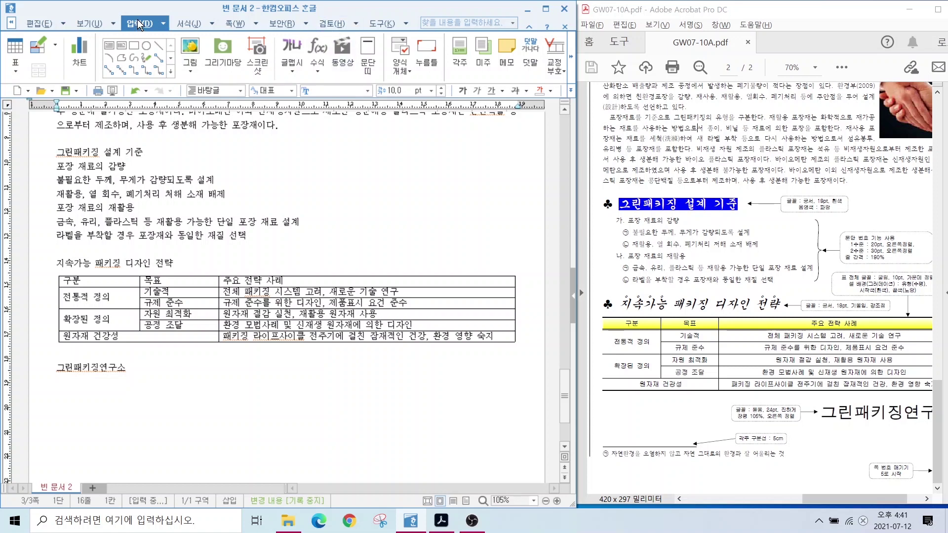
left_click(571, 58)
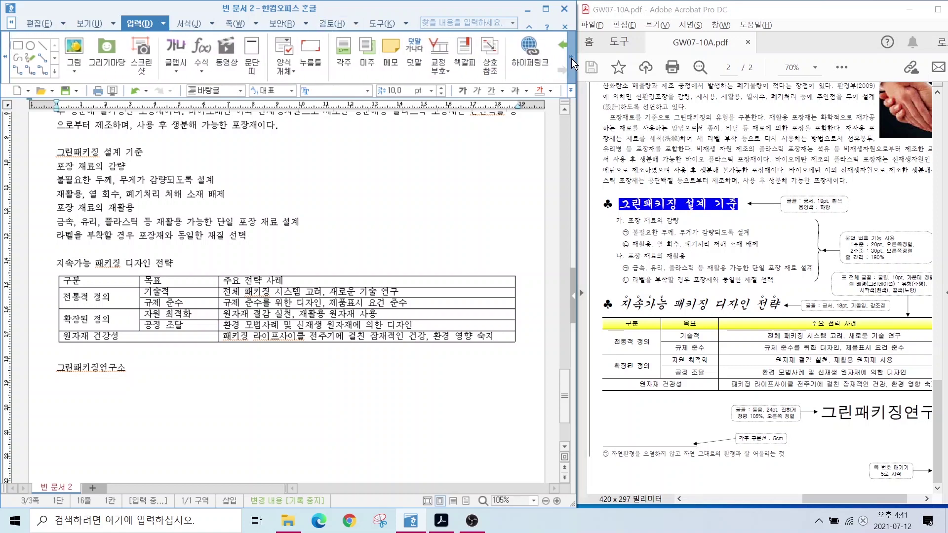
left_click(571, 58)
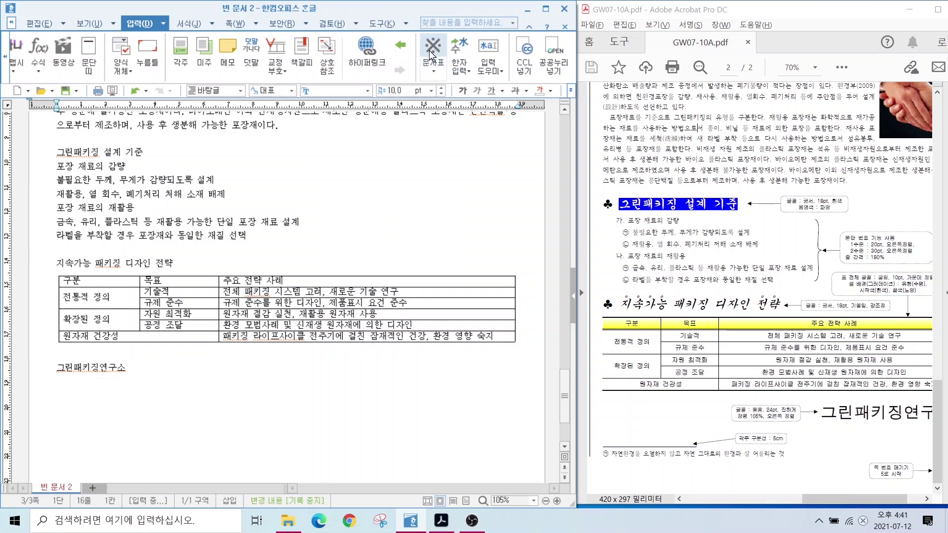
left_click(432, 65)
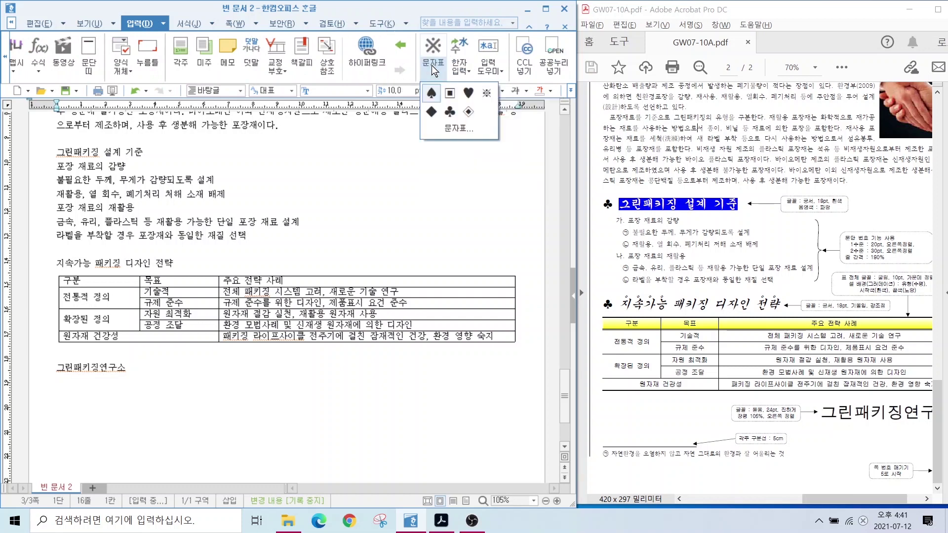
left_click(452, 128)
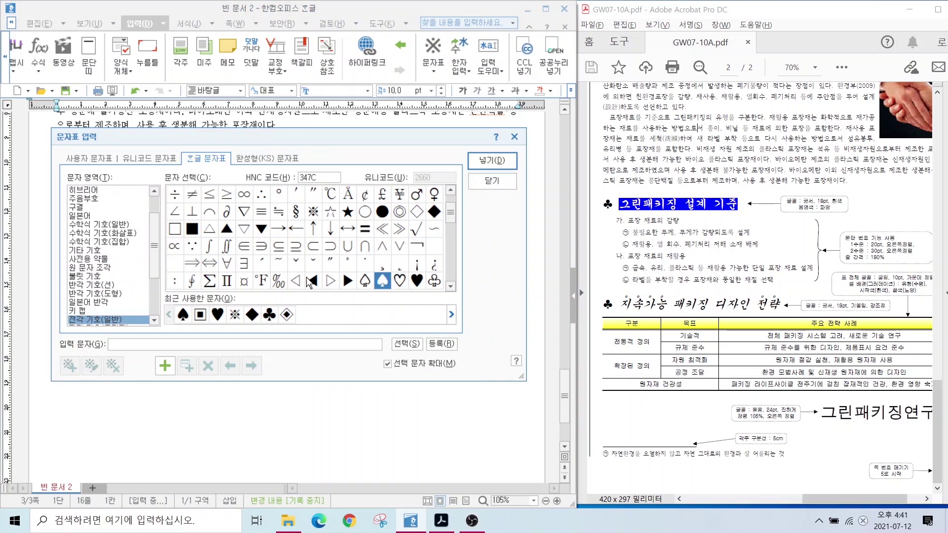
key("alt")
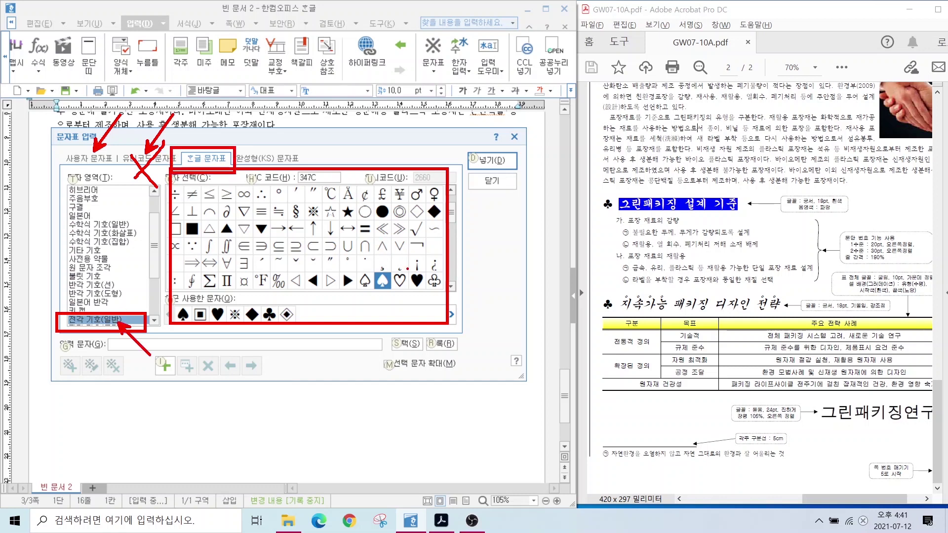
scroll(330, 276, "down", 1)
left_click(176, 246)
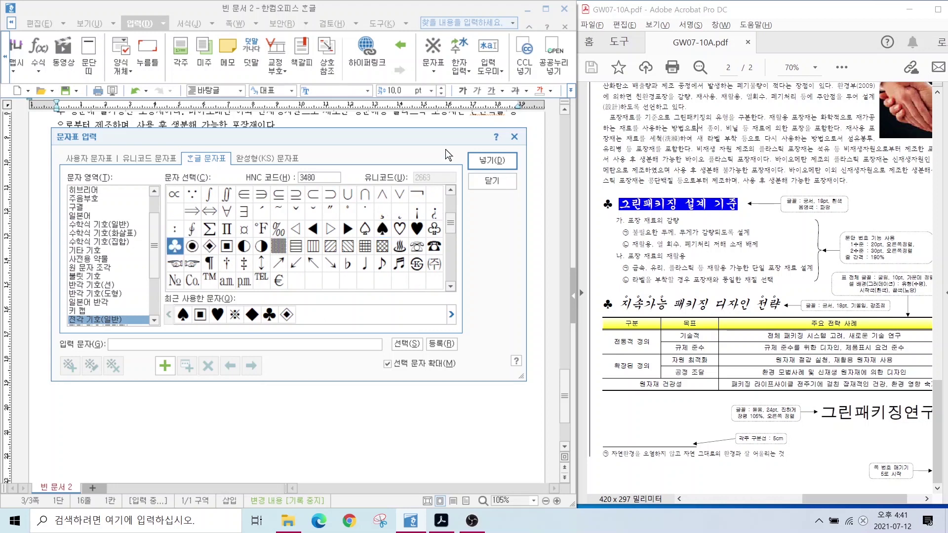
key("Return")
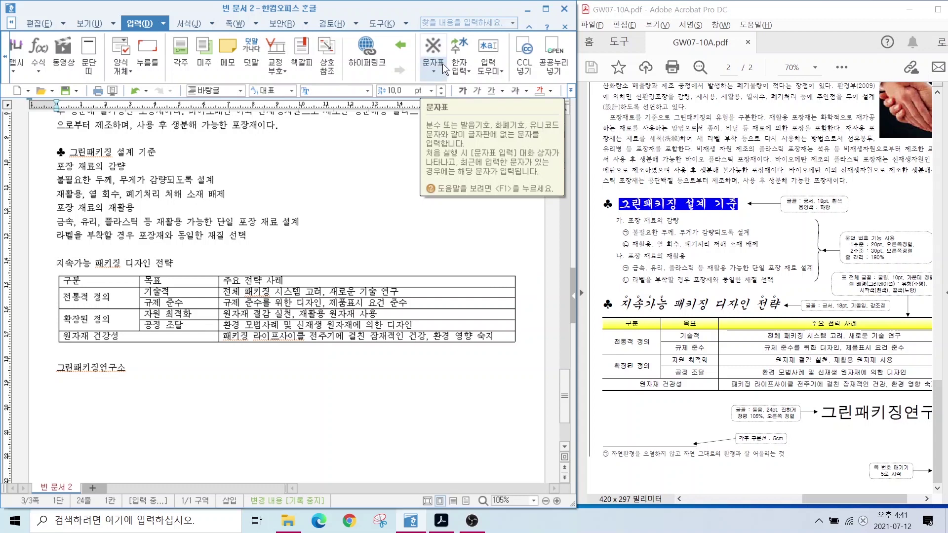
Insert another ♣ before the heading 지속가능 패키징 디자인 전략.
mouse_move(445, 56)
left_mouse_down()
mouse_move(418, 27)
mouse_move(478, 113)
left_mouse_up()
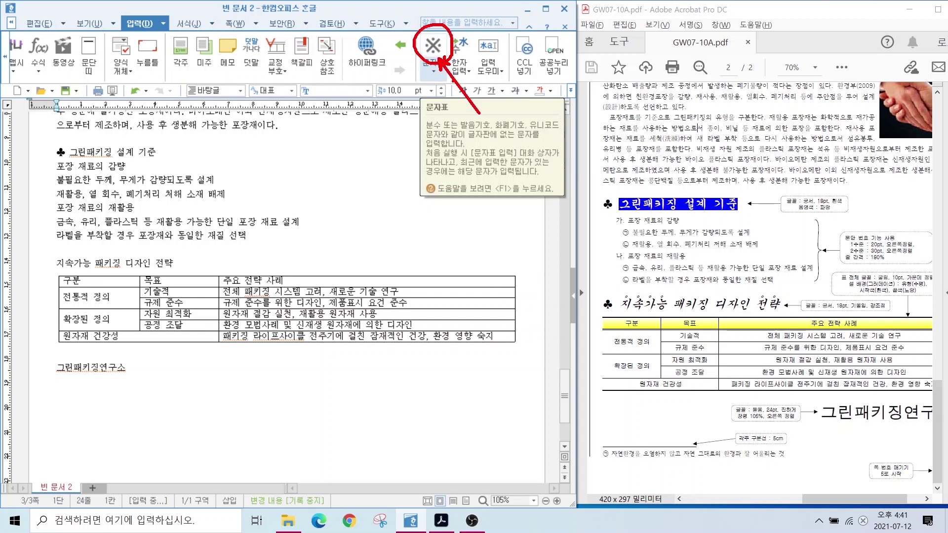
key("Escape")
left_click(431, 49)
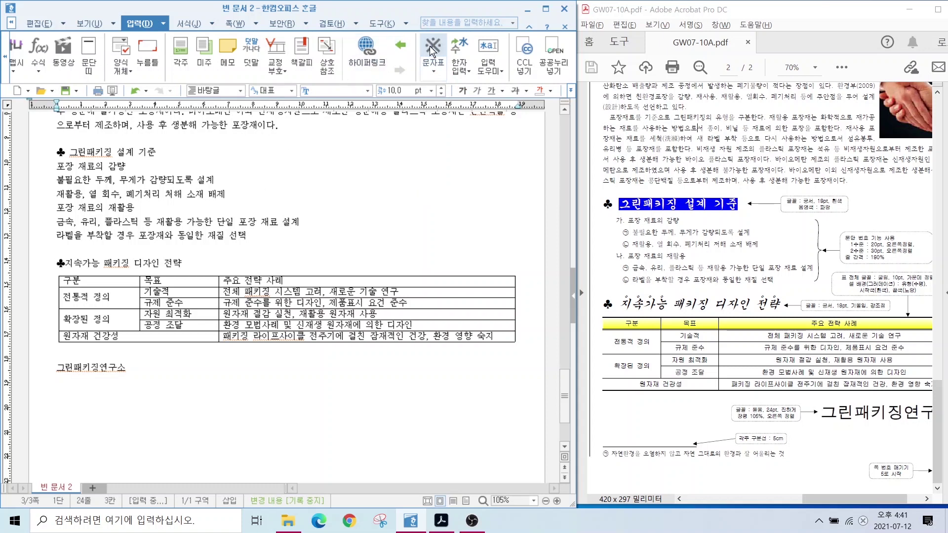
Set the ♣ 그린패키징 설계 기준 heading to 궁서 at 18 pt and reselect it to check.
left_click_drag(58, 153, 156, 153)
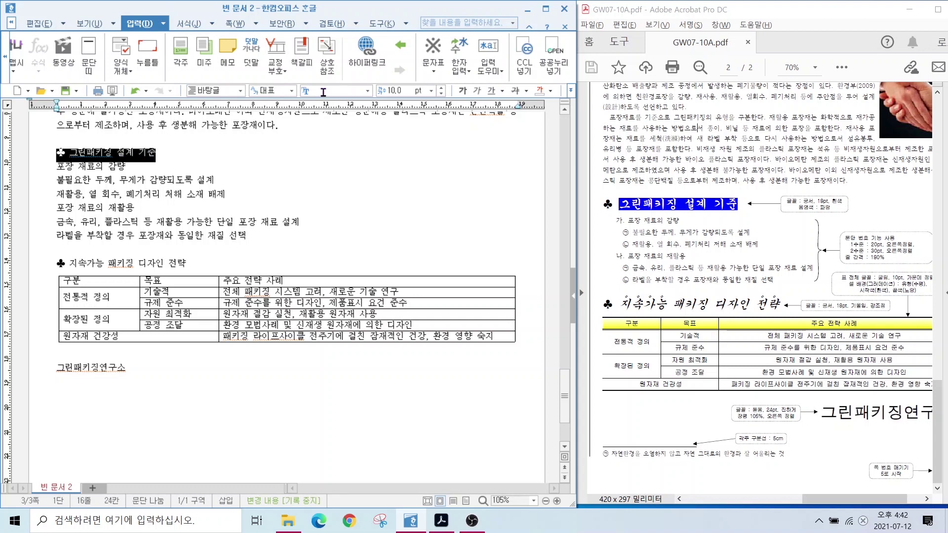
type("궁서")
key("Tab")
type("18")
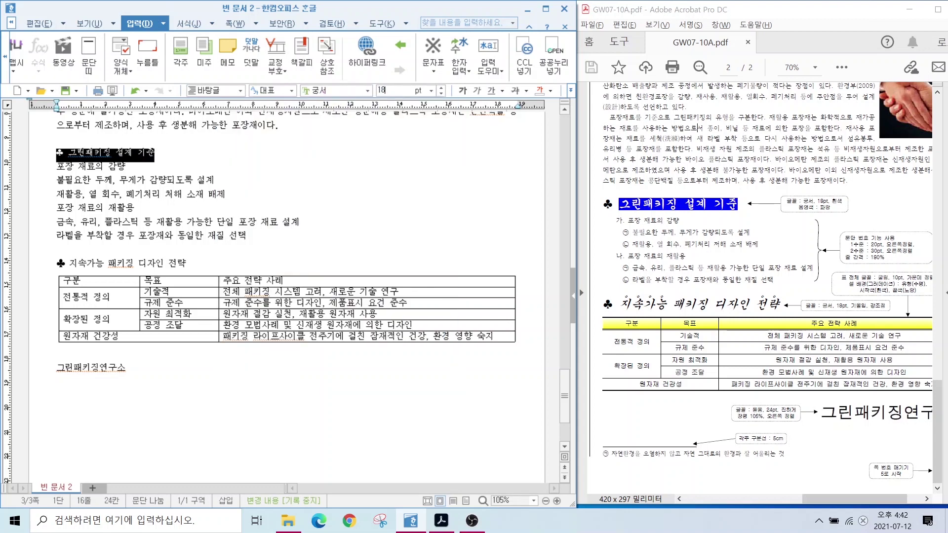
key("Return")
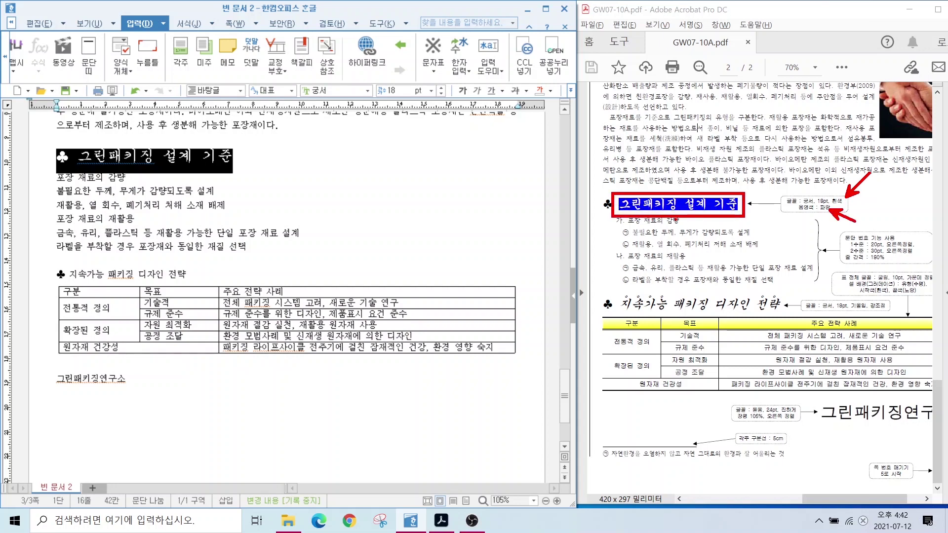
left_click(122, 162)
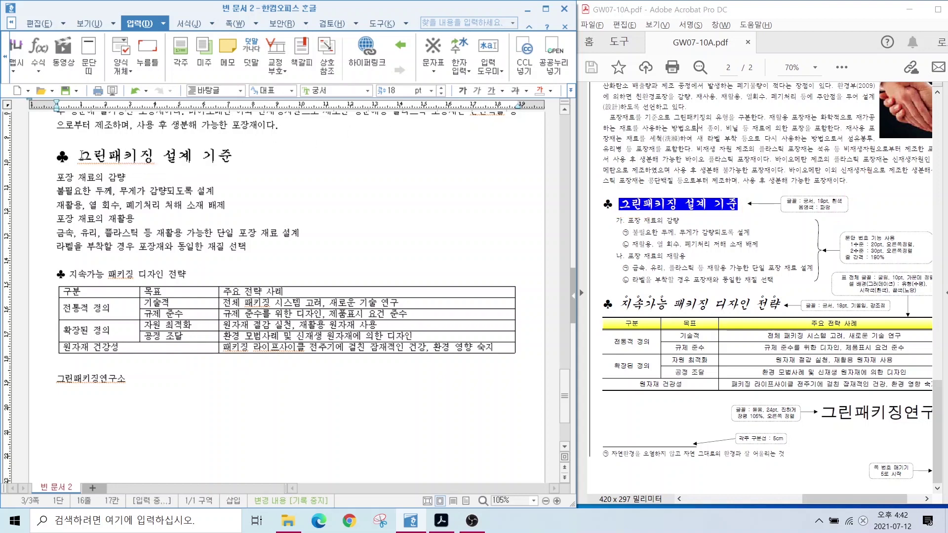
left_click_drag(82, 156, 239, 156)
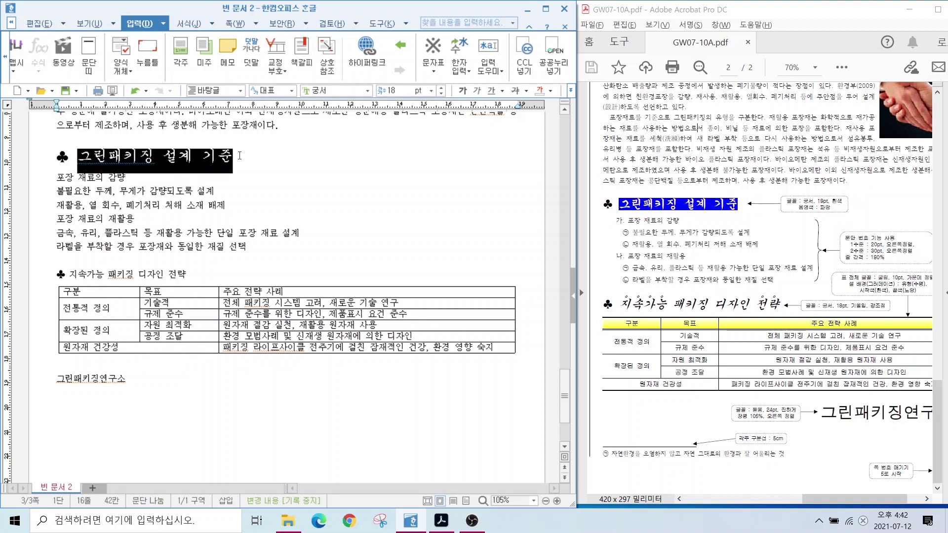
Give the 그린패키징 설계 기준 heading white 글자 색 with a blue 음영 색 in 글자 모양.
right_click(196, 156)
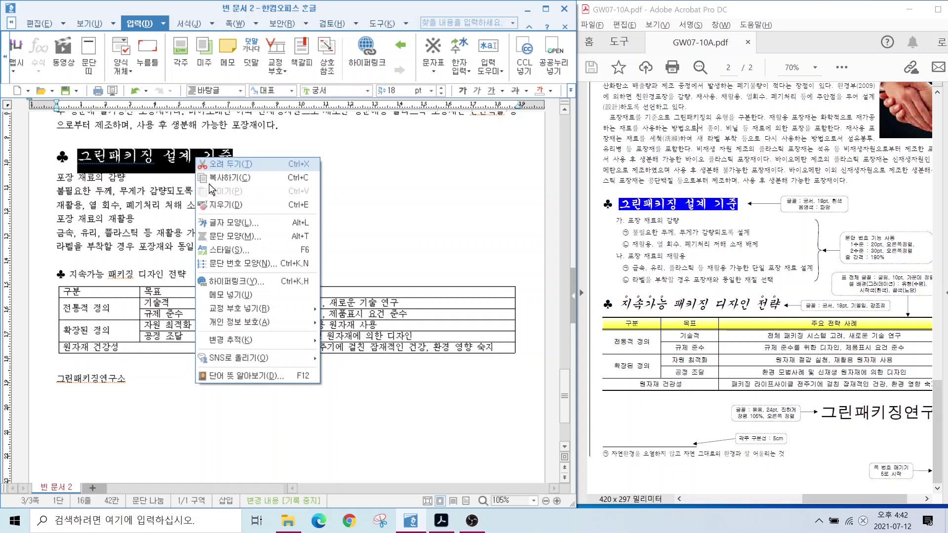
left_click(234, 223)
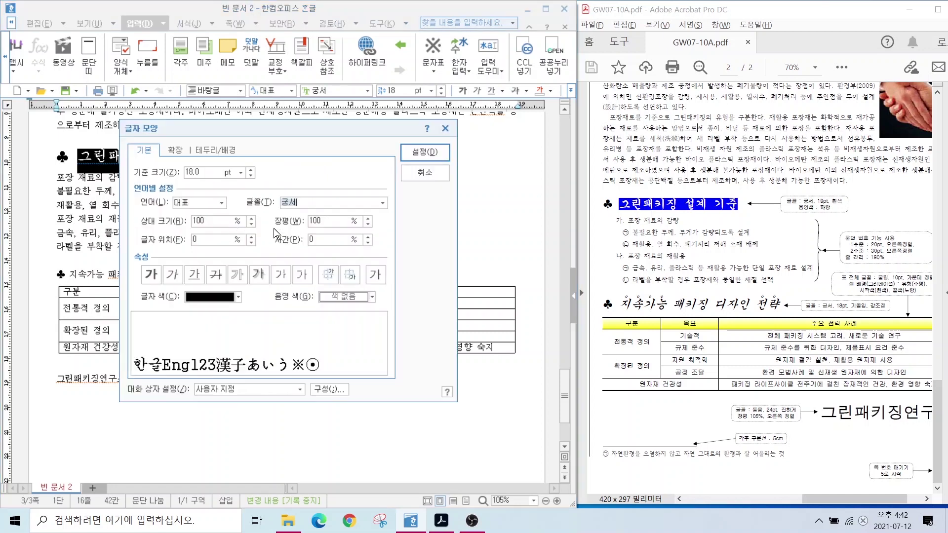
left_click_drag(211, 298, 177, 345)
left_click_drag(347, 300, 384, 343)
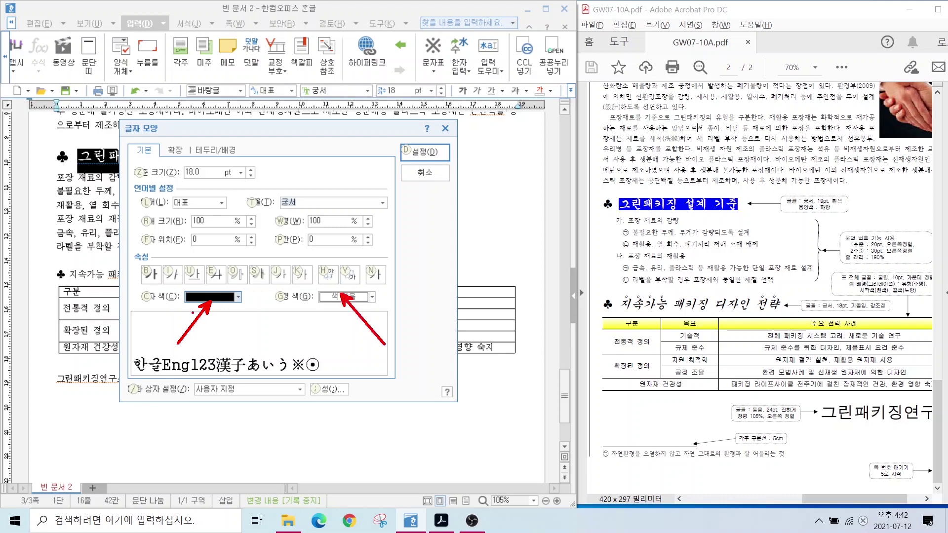
left_click(238, 297)
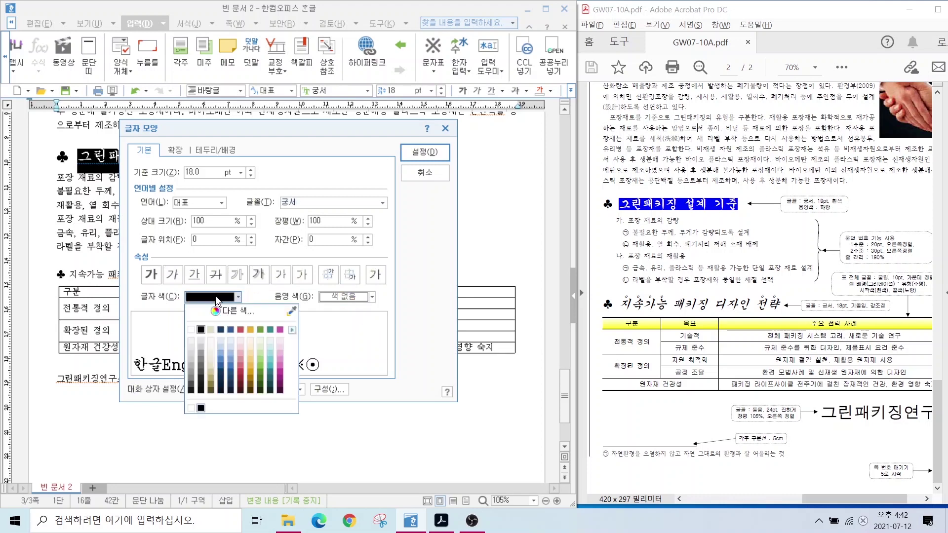
left_click(211, 332)
left_click(344, 297)
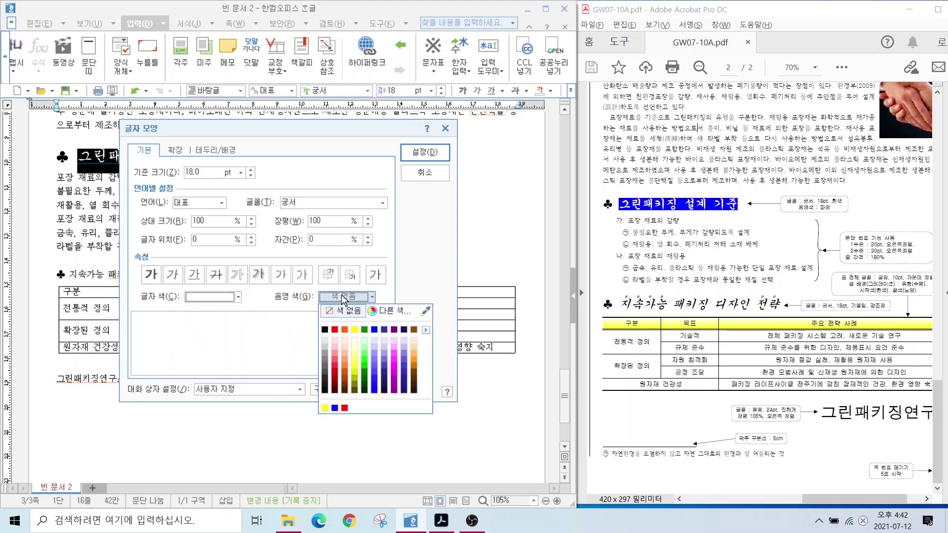
left_click(373, 329)
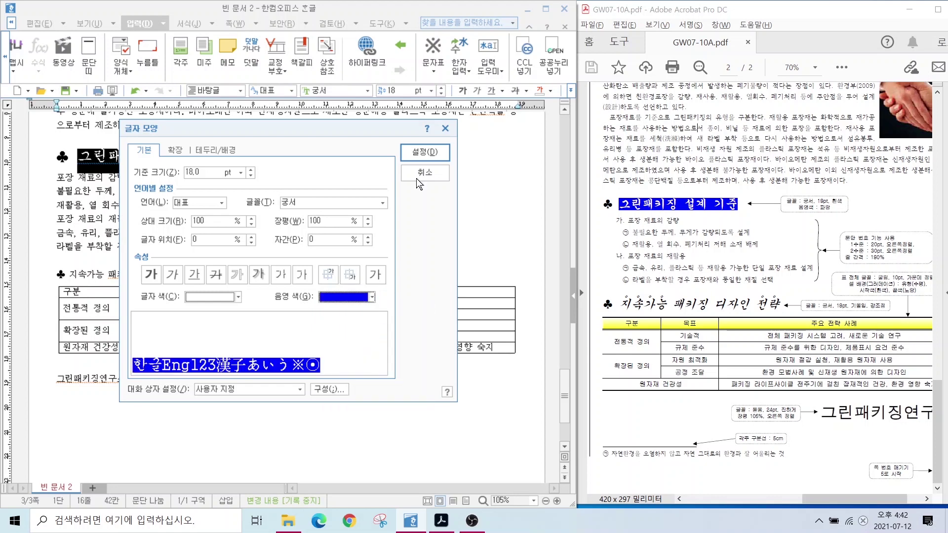
left_click(424, 152)
left_click(205, 191)
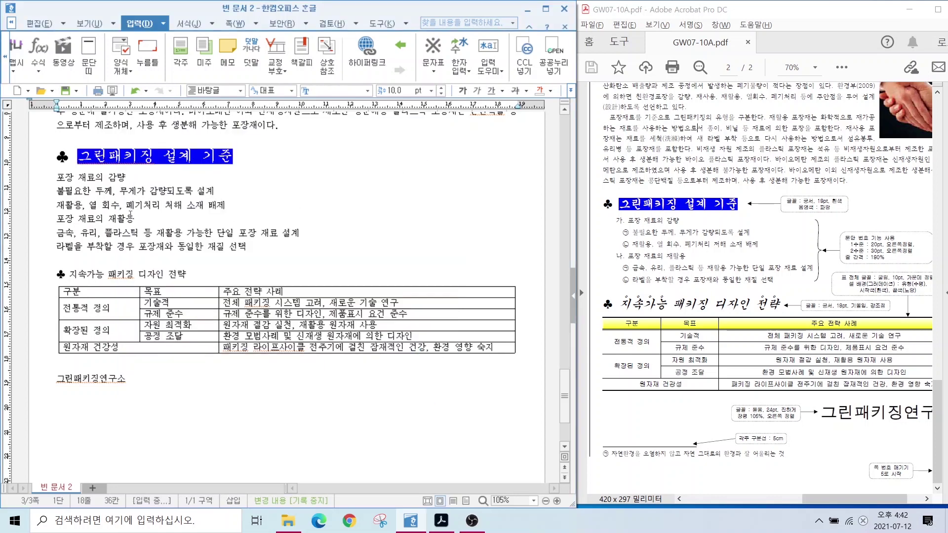
Set the 지속가능 패키징 디자인 전략 heading to 궁서, 18 pt, italic.
left_click_drag(59, 274, 185, 275)
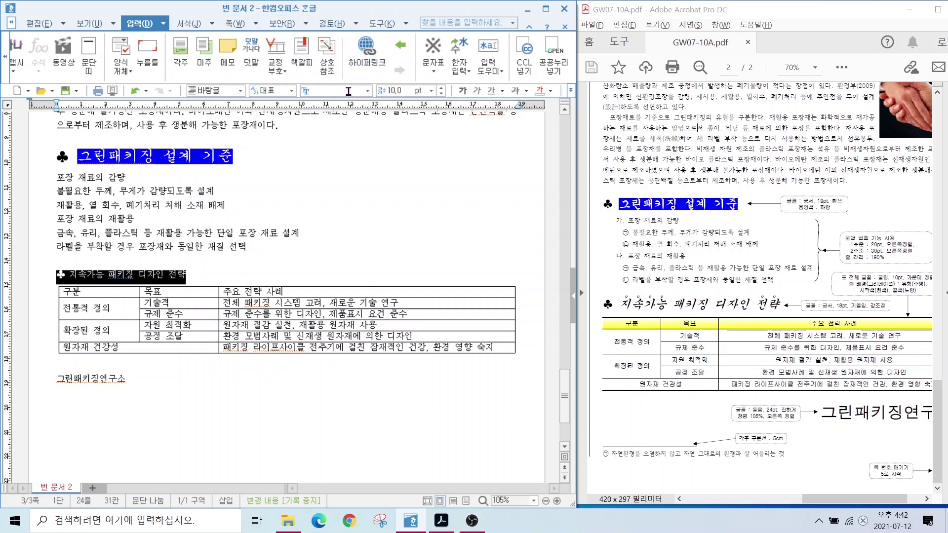
type("궁서")
key("Return")
left_click(399, 91)
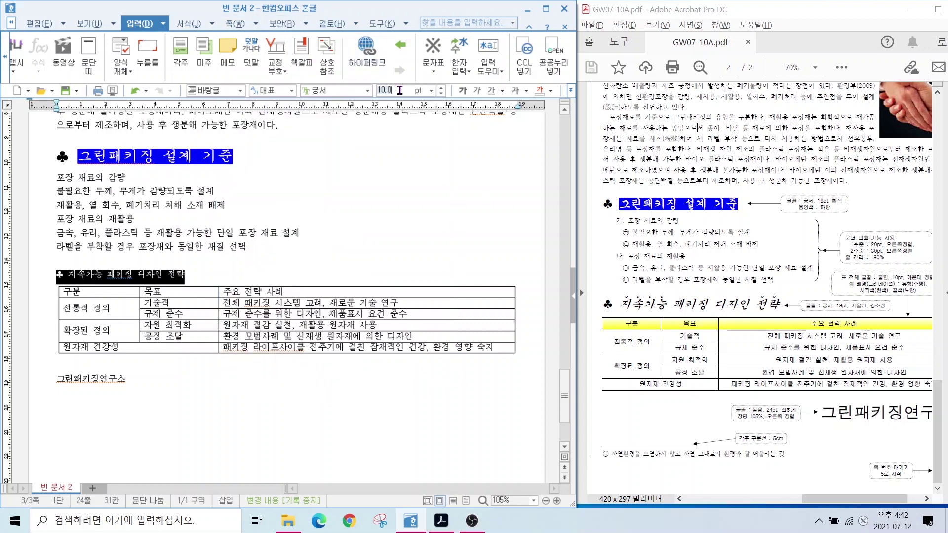
type("18")
key("Return")
left_click(108, 278)
left_click_drag(78, 278, 289, 277)
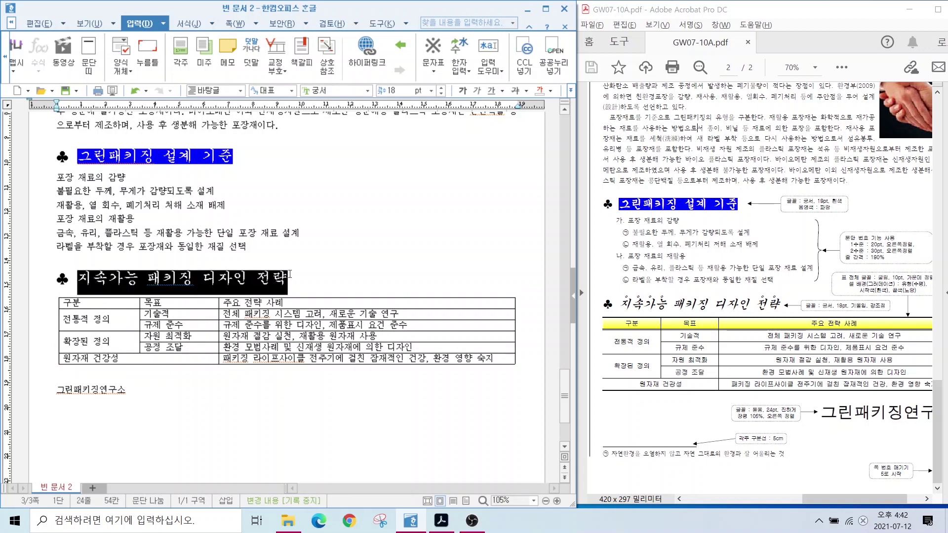
left_click(477, 90)
Add dot emphasis marks (강조점) to the word 지속가능 via 글자 모양's 확장 options.
left_click_drag(79, 278, 146, 278)
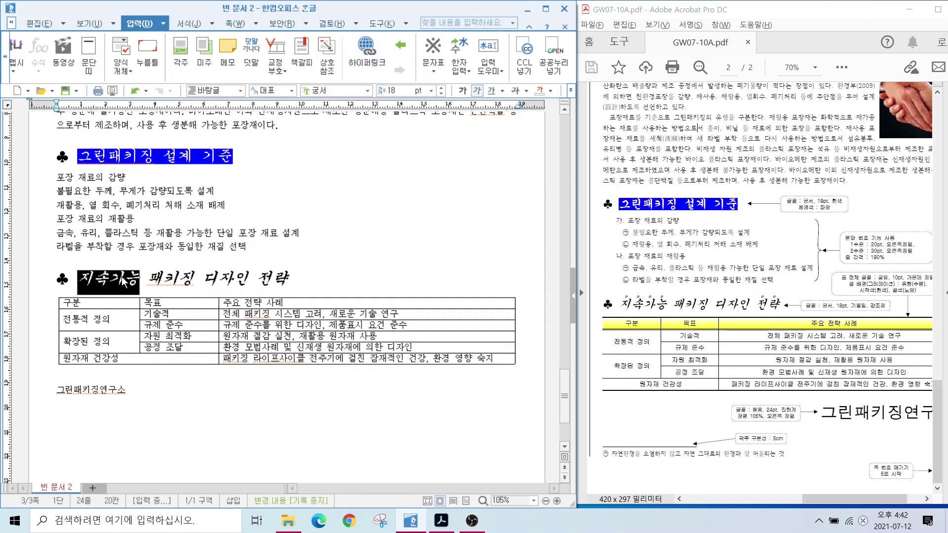
right_click(122, 278)
left_click(154, 358)
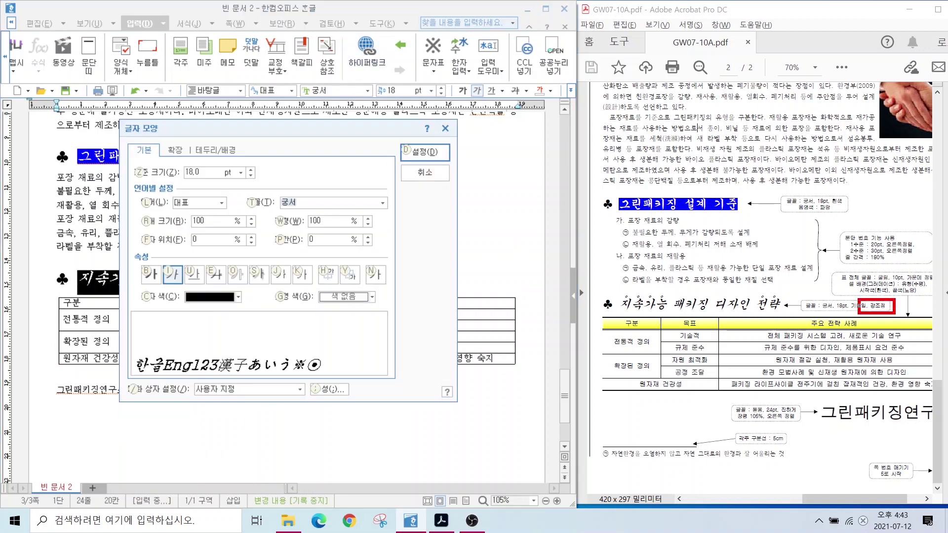
mouse_move(142, 143)
left_mouse_down()
mouse_move(158, 117)
mouse_move(198, 159)
left_mouse_up()
key("Escape")
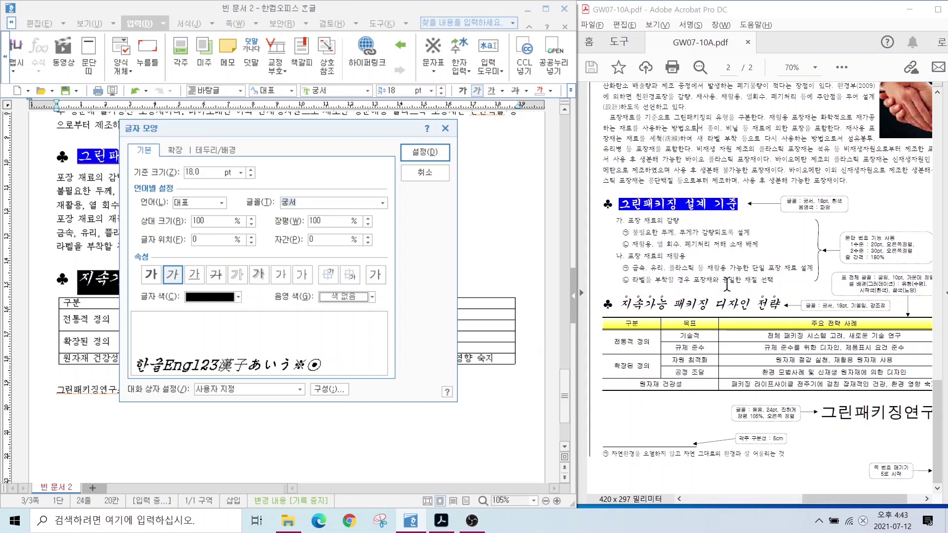
left_click(176, 149)
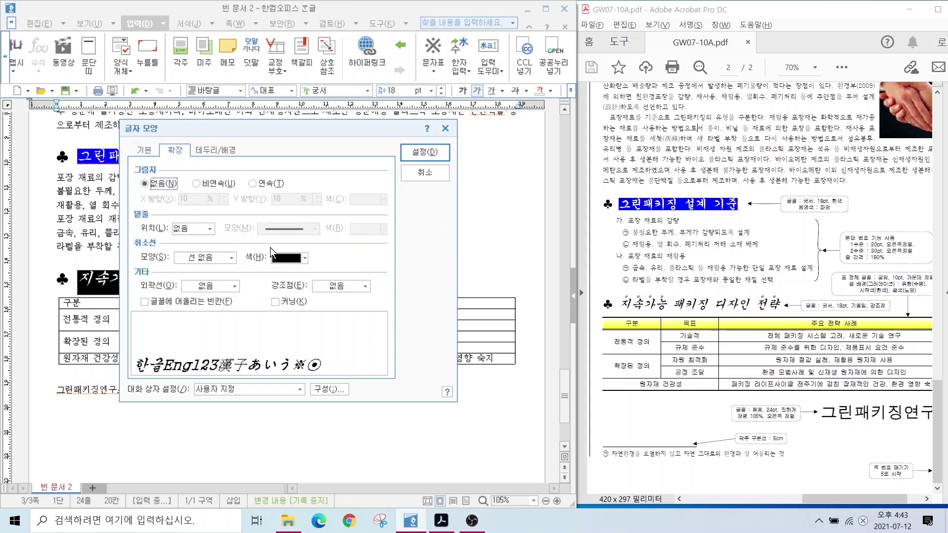
key("alt")
left_click_drag(259, 275, 392, 317)
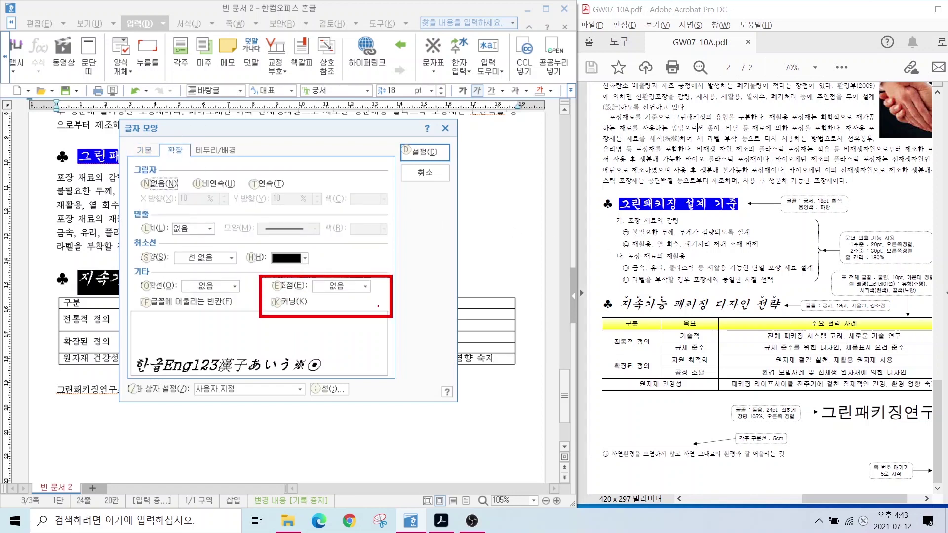
left_click_drag(358, 288, 405, 237)
key("Escape")
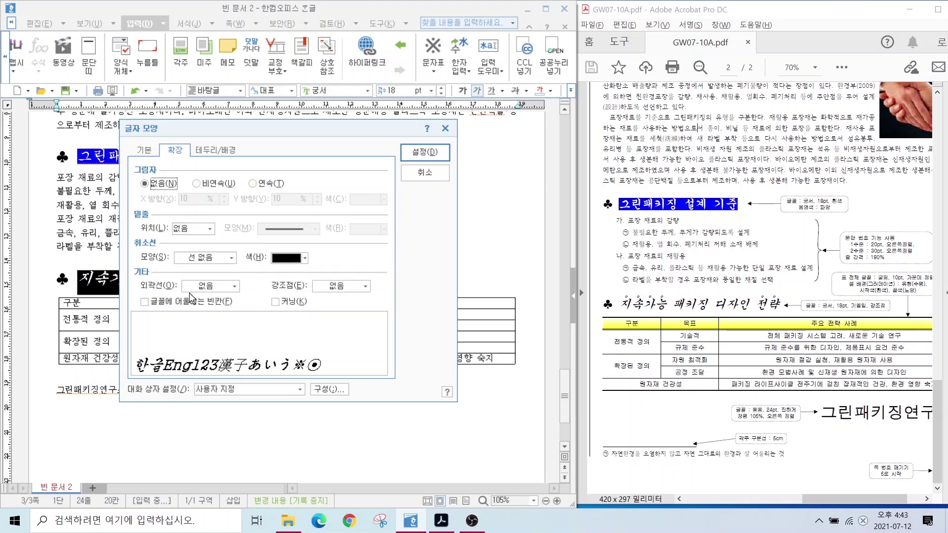
left_click(366, 286)
left_click(343, 310)
left_click(351, 287)
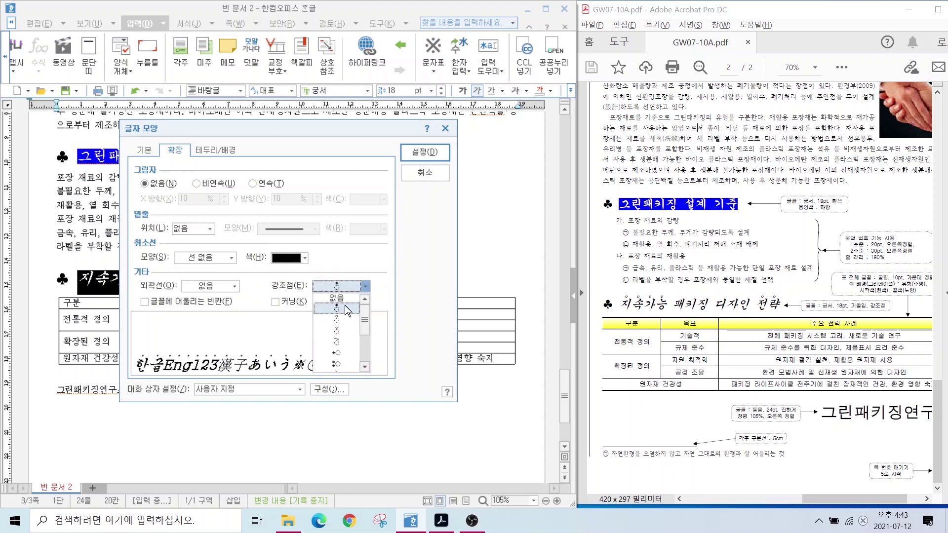
left_click(345, 321)
left_click(425, 152)
Add an emphasis mark to the word 전략 in the heading.
left_click_drag(256, 279, 289, 279)
right_click(289, 279)
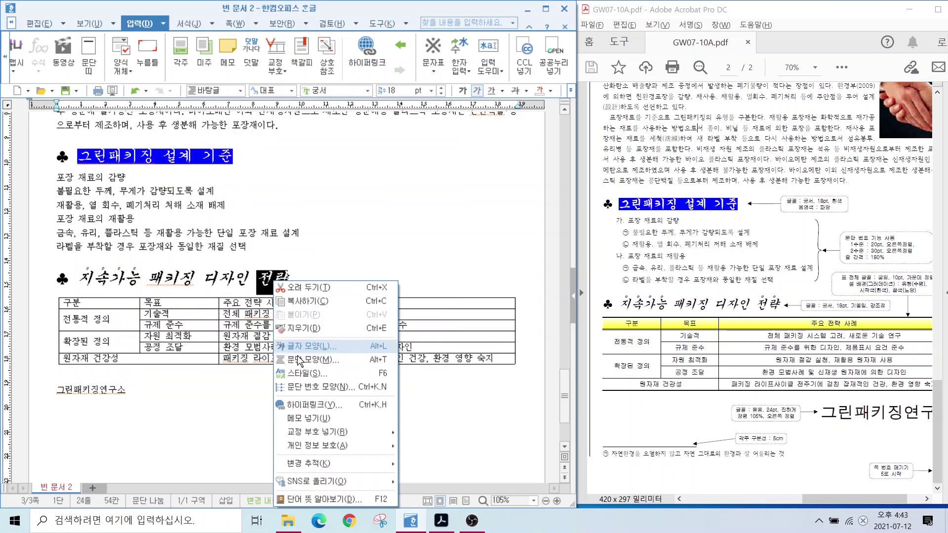
left_click(302, 361)
left_click(366, 286)
left_click(341, 342)
left_click(414, 155)
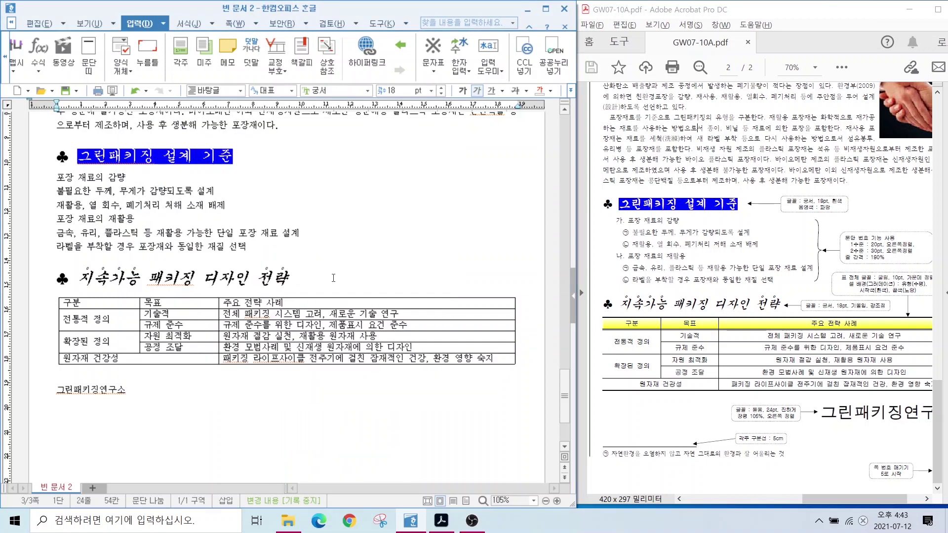
left_click(84, 303)
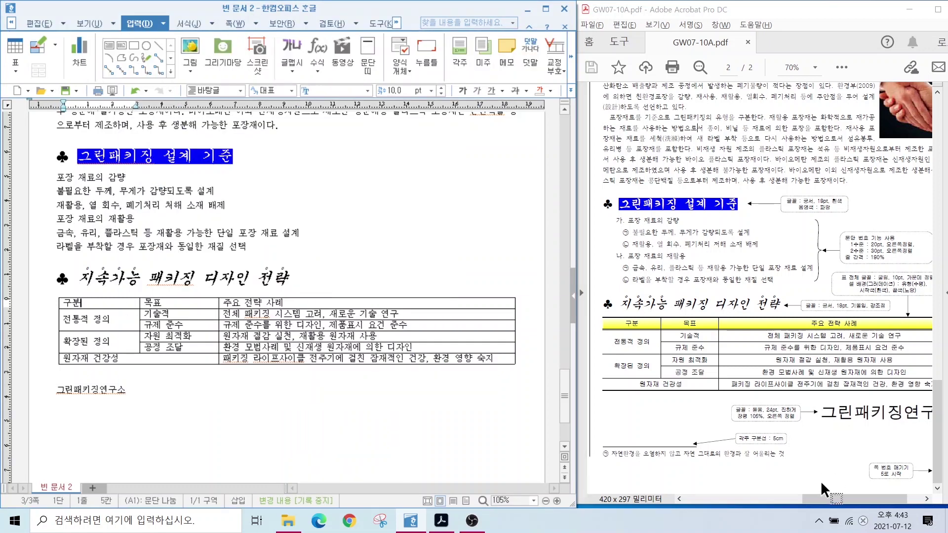
Block-select all cells of the 구분 / 목표 / 주요 전략 사례 table.
left_click_drag(829, 500, 835, 504)
left_click_drag(94, 303, 390, 361)
left_click(296, 373)
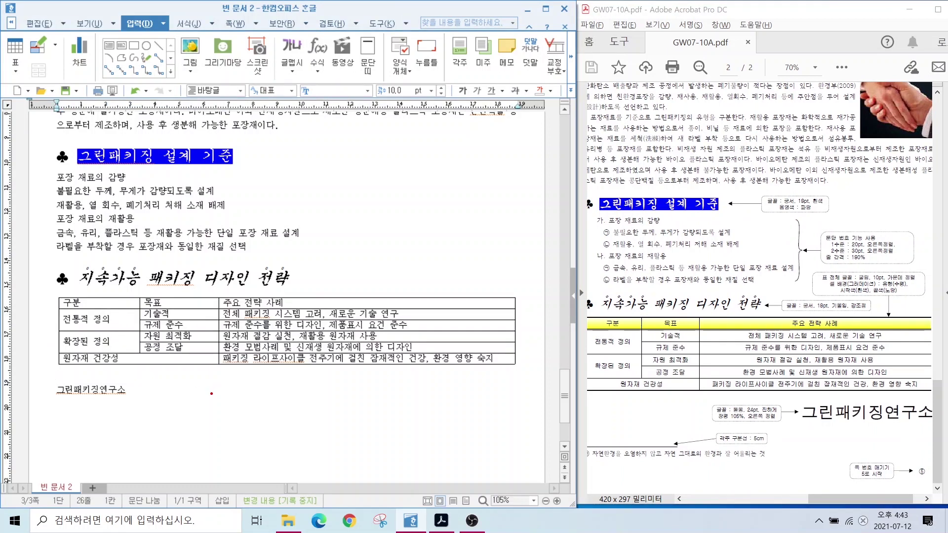
mouse_move(211, 394)
left_mouse_down()
mouse_move(189, 408)
mouse_move(212, 413)
left_mouse_up()
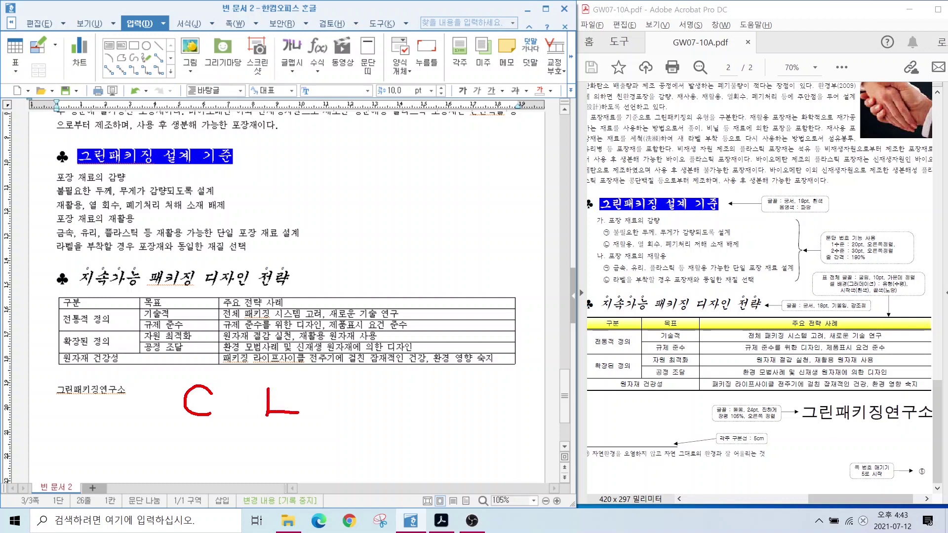
key("Escape")
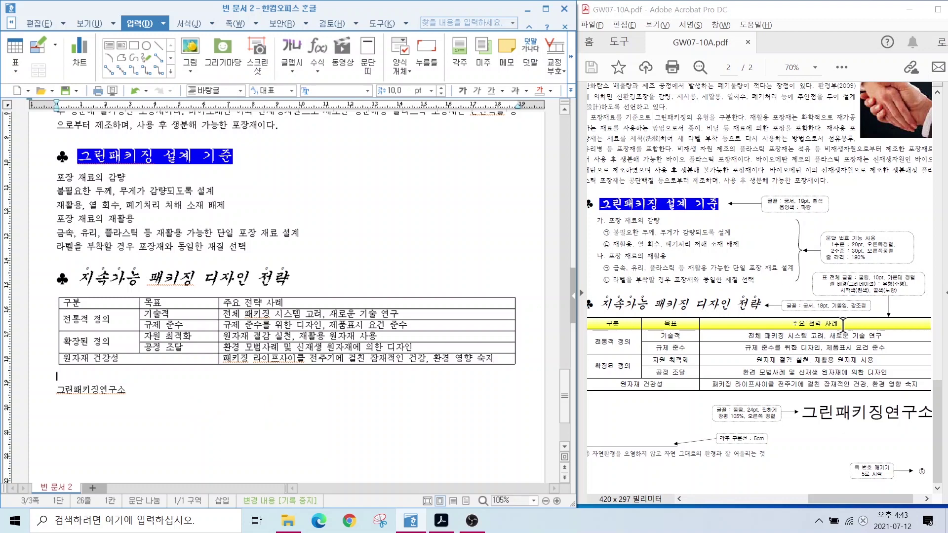
left_click_drag(97, 299, 411, 360)
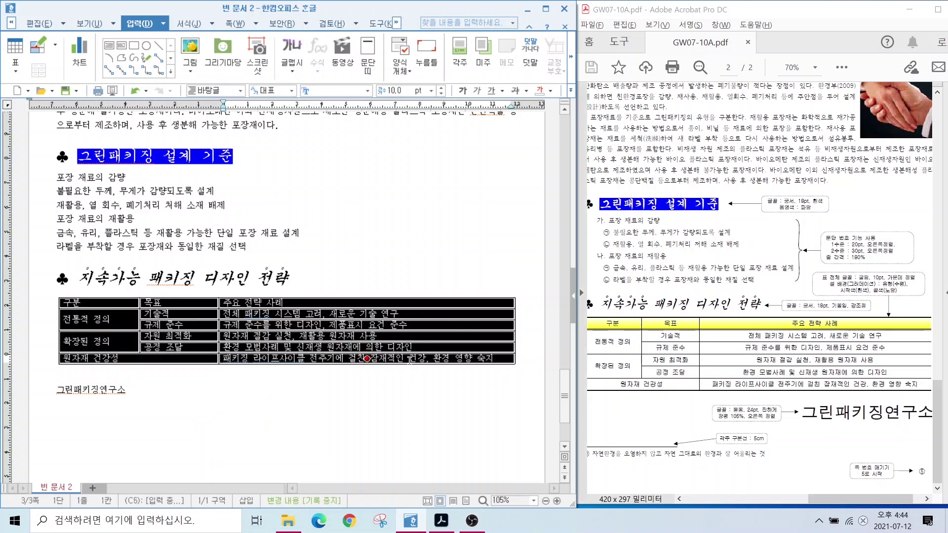
Set the table text to 굴림 and remove the table's left and right outer borders.
left_click(333, 91)
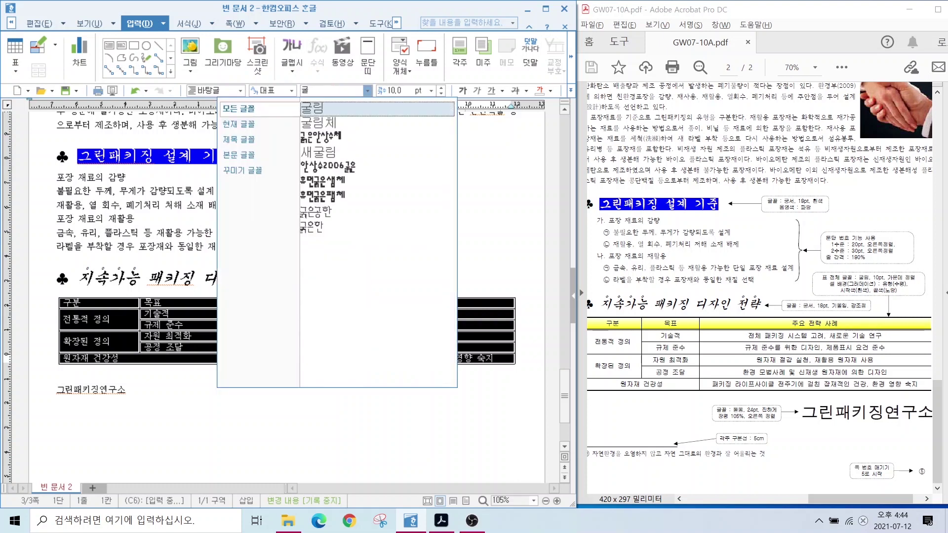
left_click(321, 114)
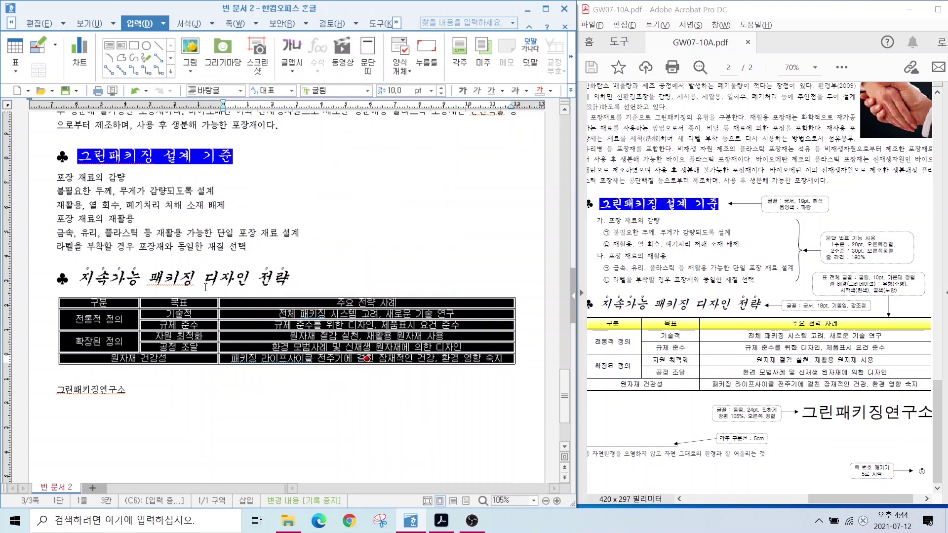
key("l")
left_click(190, 154)
left_click(277, 193)
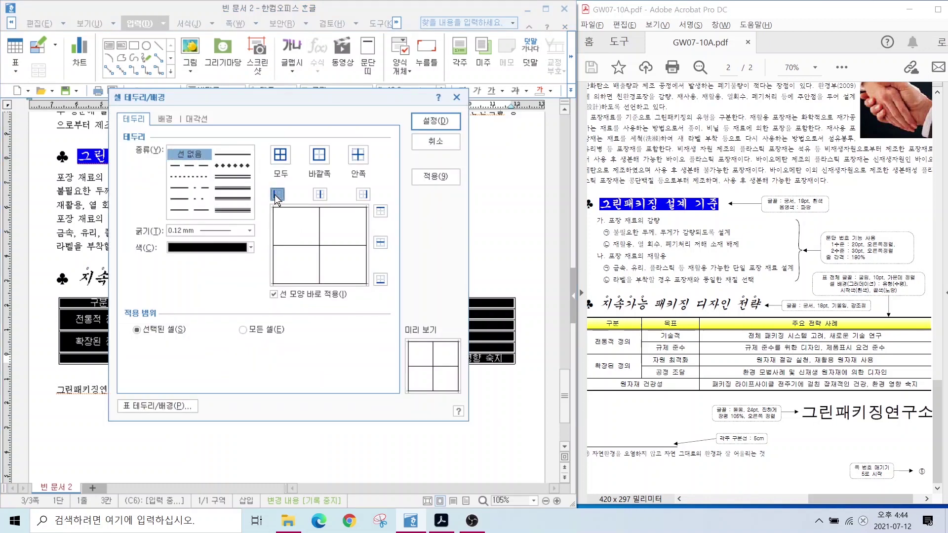
left_click(363, 194)
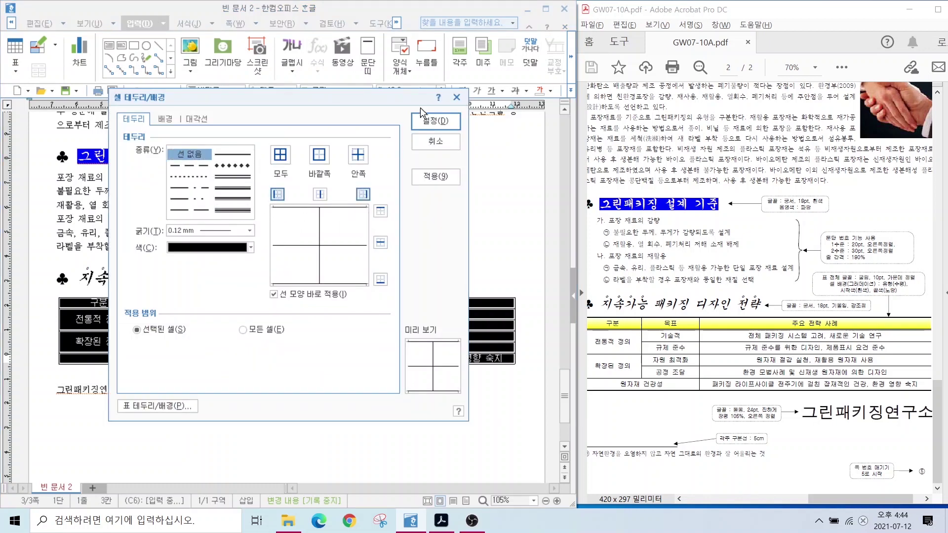
left_click(425, 119)
left_click(242, 392)
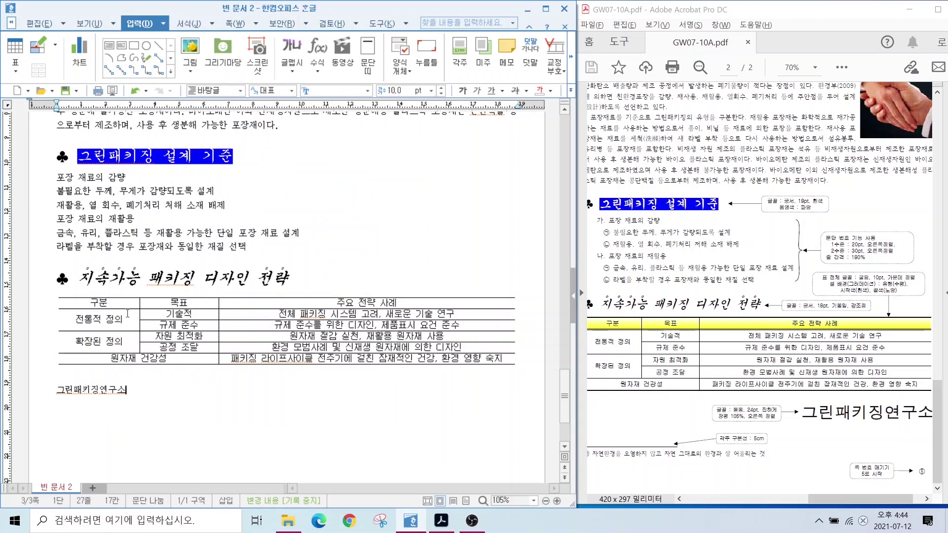
Apply double-line borders to the table's top and bottom edges.
left_click_drag(128, 302, 330, 371)
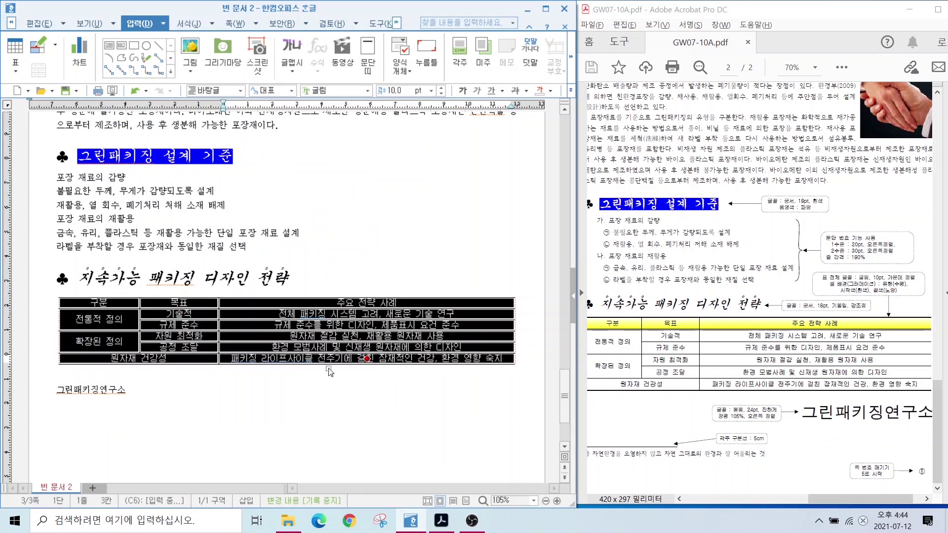
key("l")
left_click(232, 176)
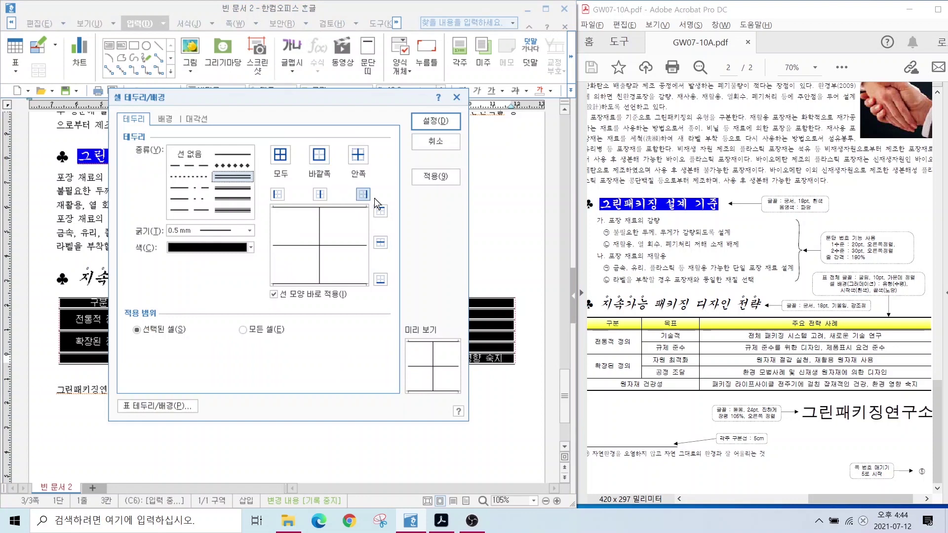
left_click(380, 212)
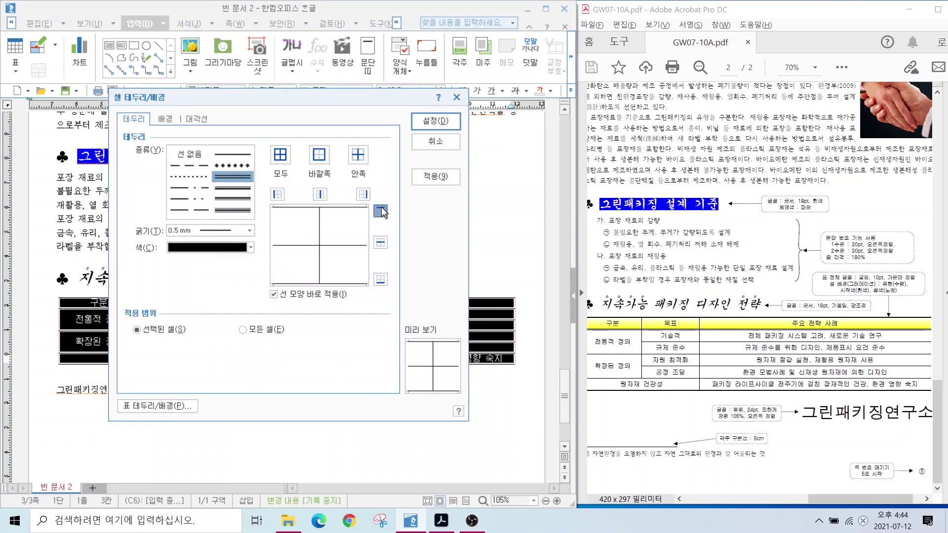
left_click(381, 279)
left_click(436, 121)
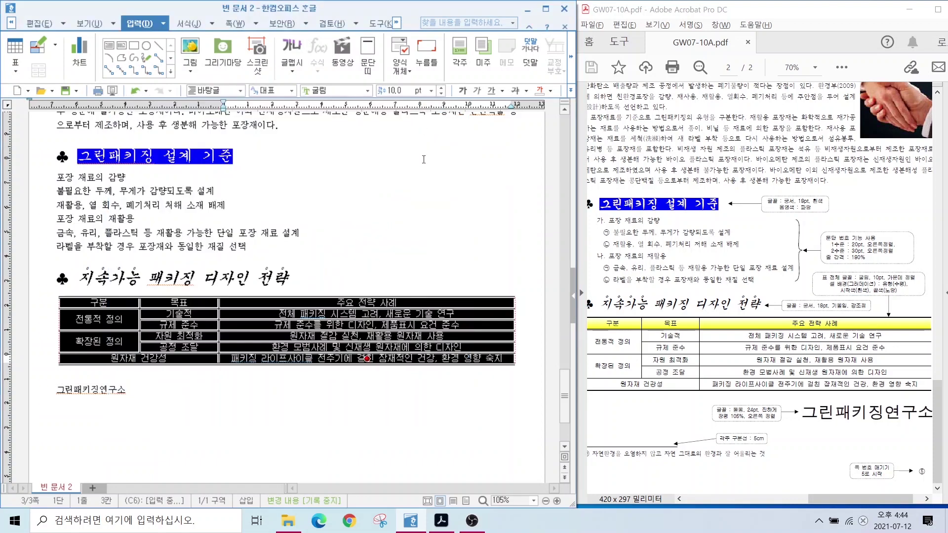
left_click(374, 413)
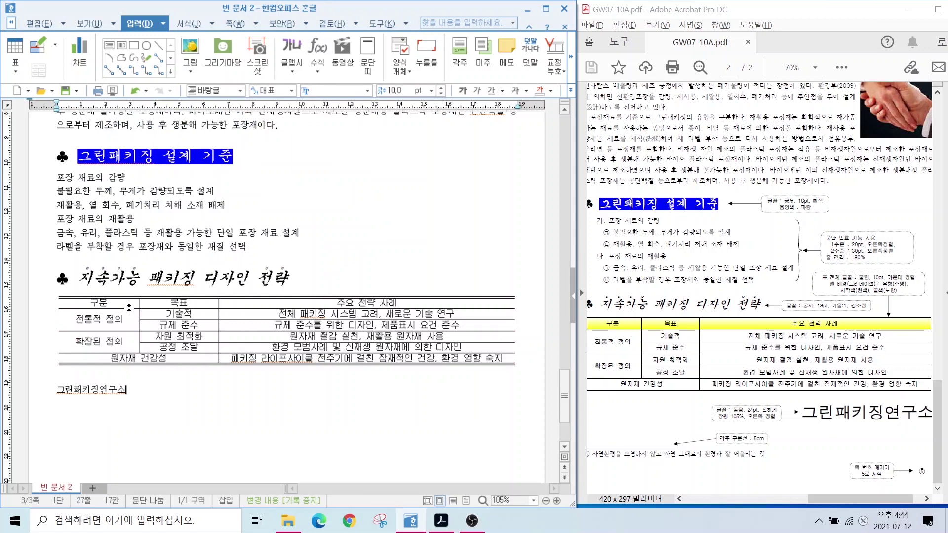
left_click_drag(122, 305, 367, 302)
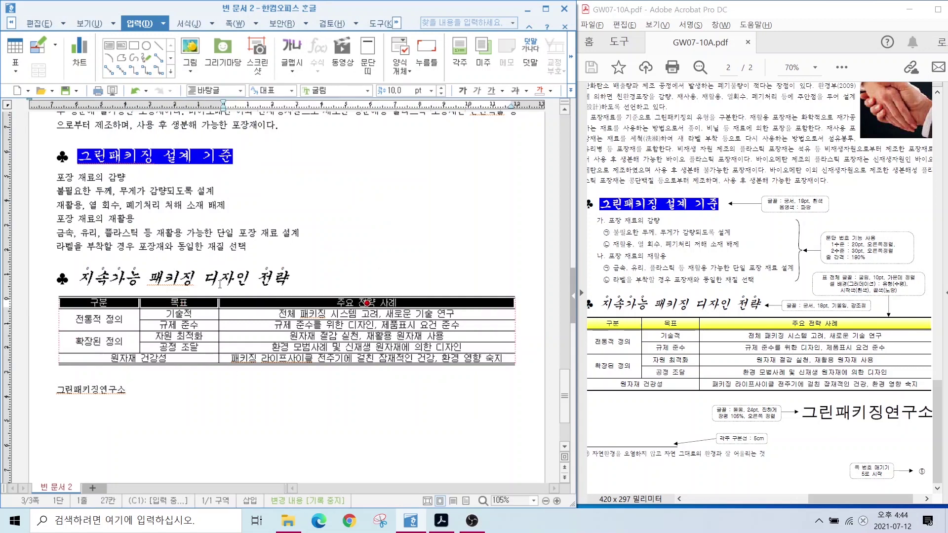
Give the header row a double-line bottom border and a white-to-yellow gradient fill.
key("l")
left_click(232, 176)
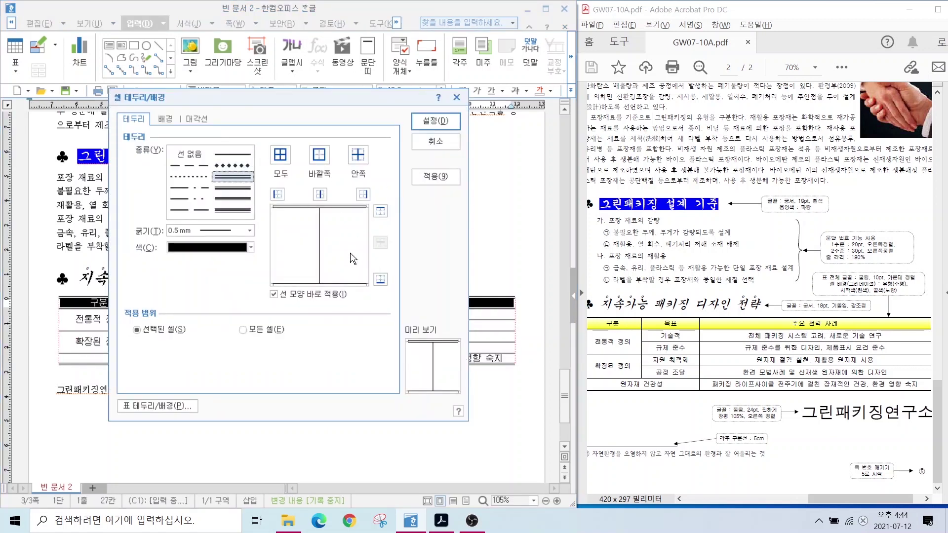
left_click(381, 280)
left_click(163, 122)
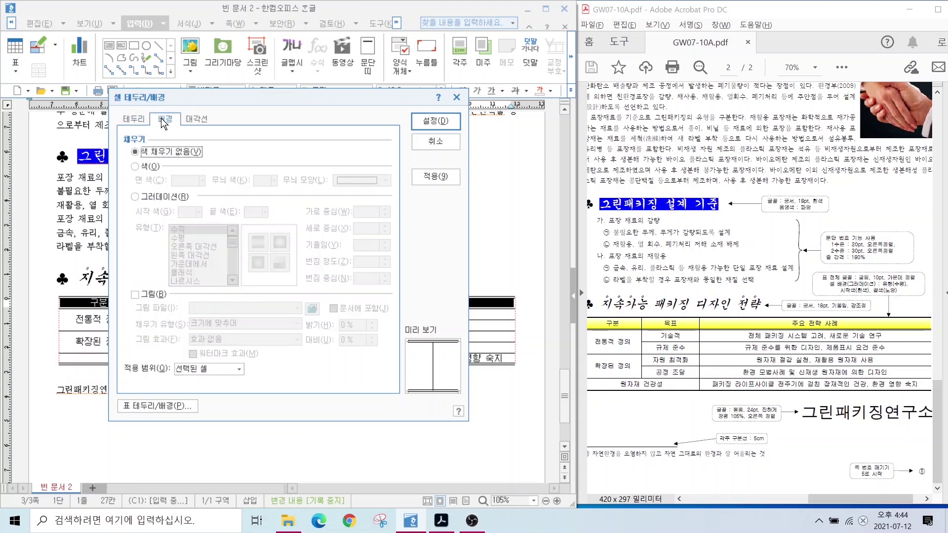
key("alt")
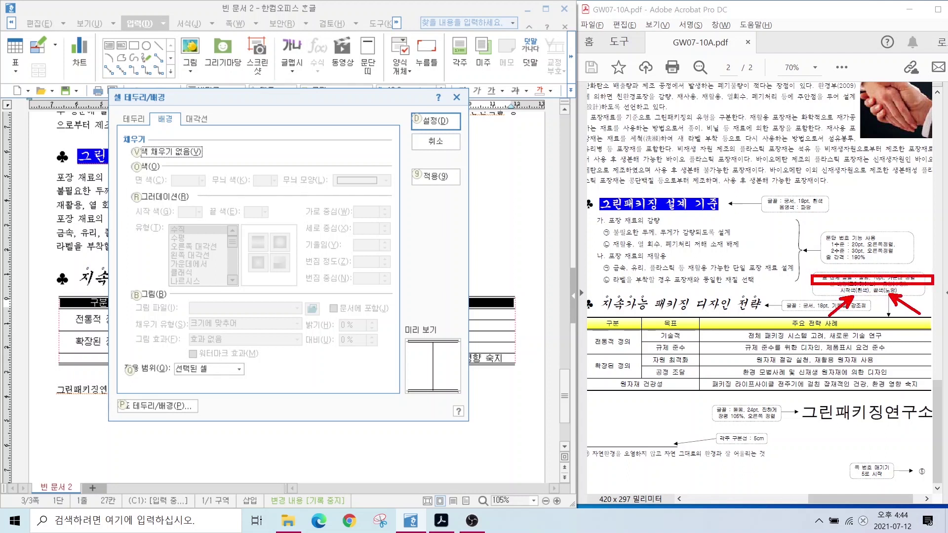
key("r")
left_click(262, 212)
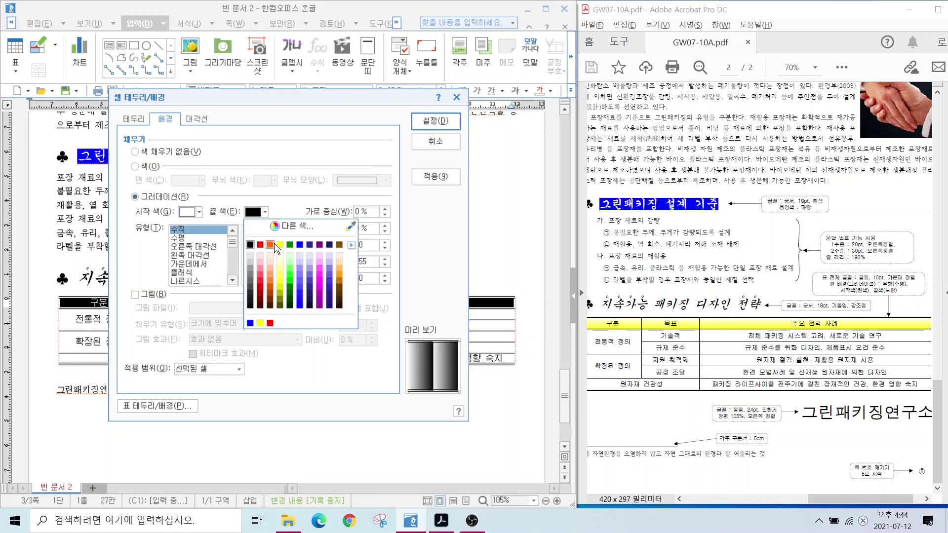
left_click(280, 244)
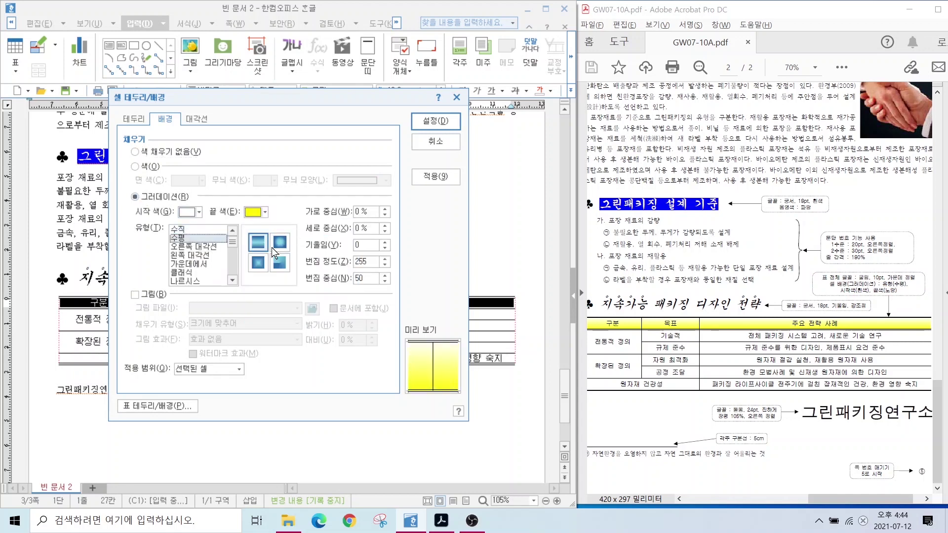
left_click(424, 124)
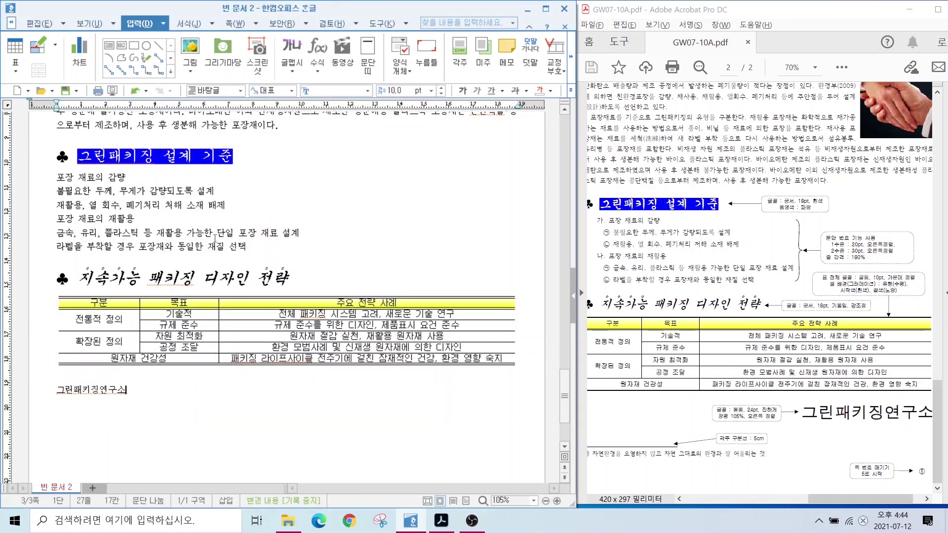
double_click(94, 390)
Set 그린패키징연구소 to 돋움 24 pt and right-align it.
type("돋움")
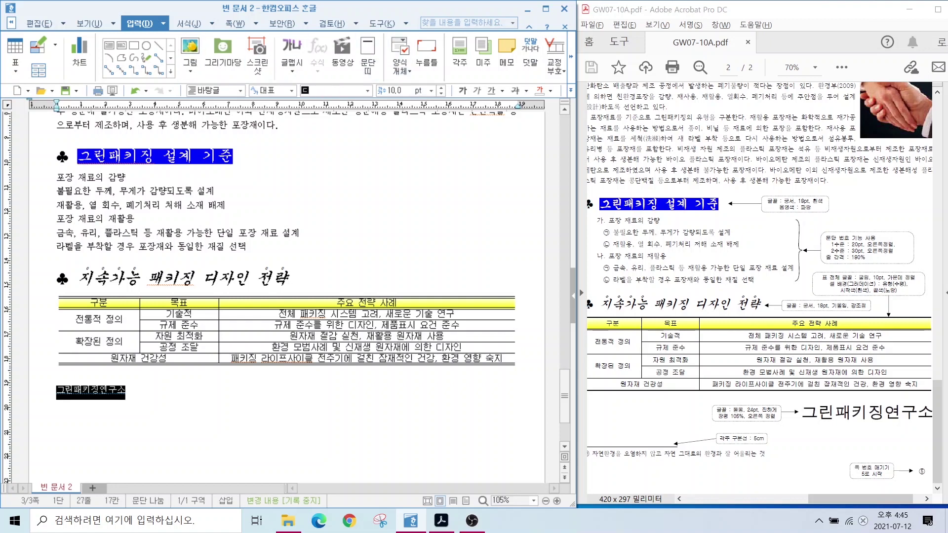
key("Tab")
type("24")
key("Return")
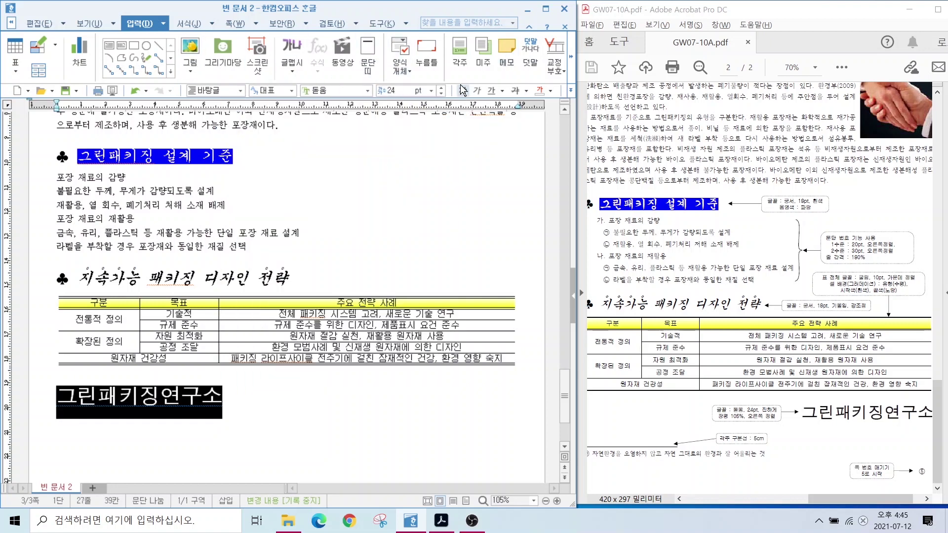
left_click(571, 91)
left_click(589, 141)
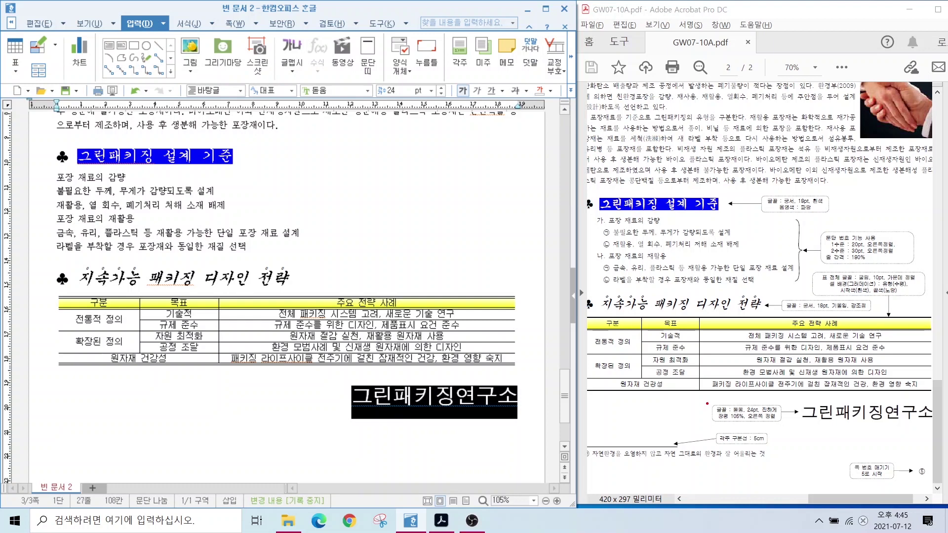
left_click_drag(707, 404, 796, 424)
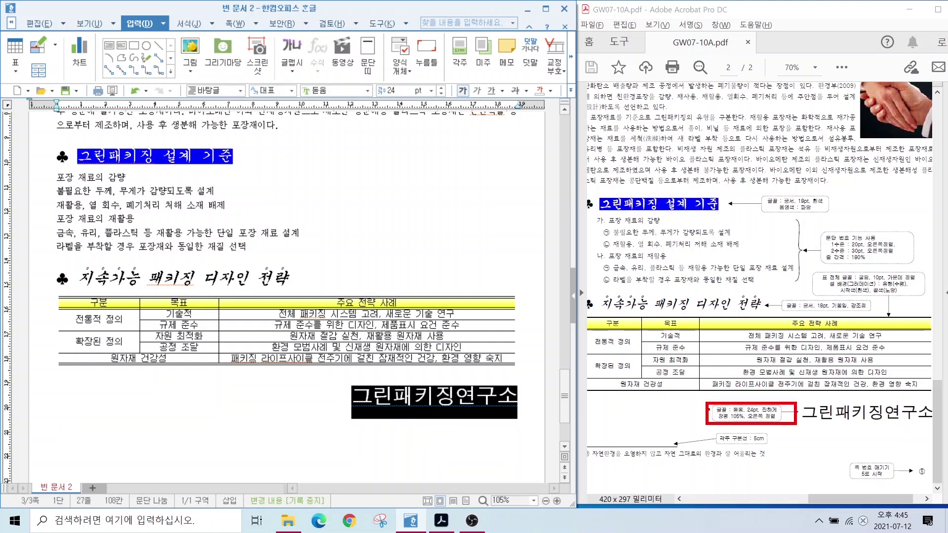
left_click_drag(685, 453, 726, 421)
left_click_drag(298, 80, 568, 107)
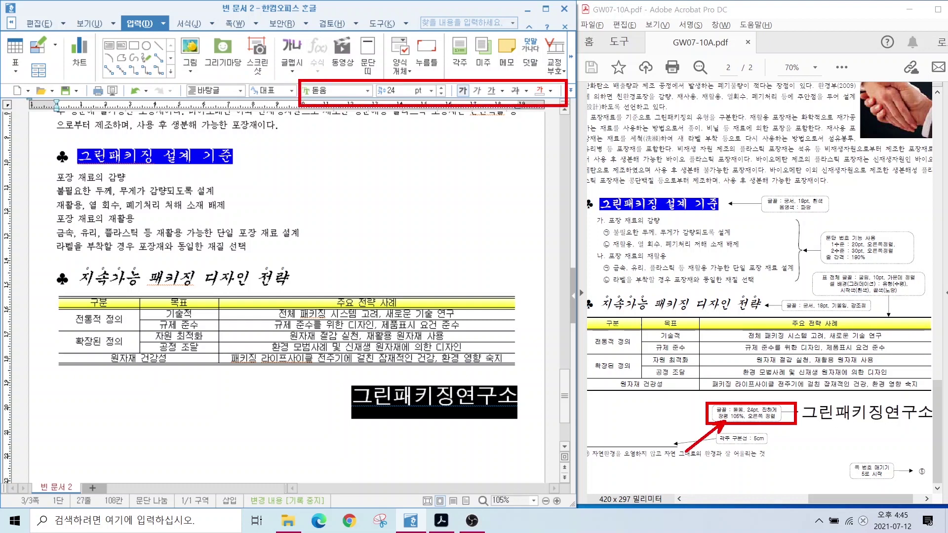
key("Escape")
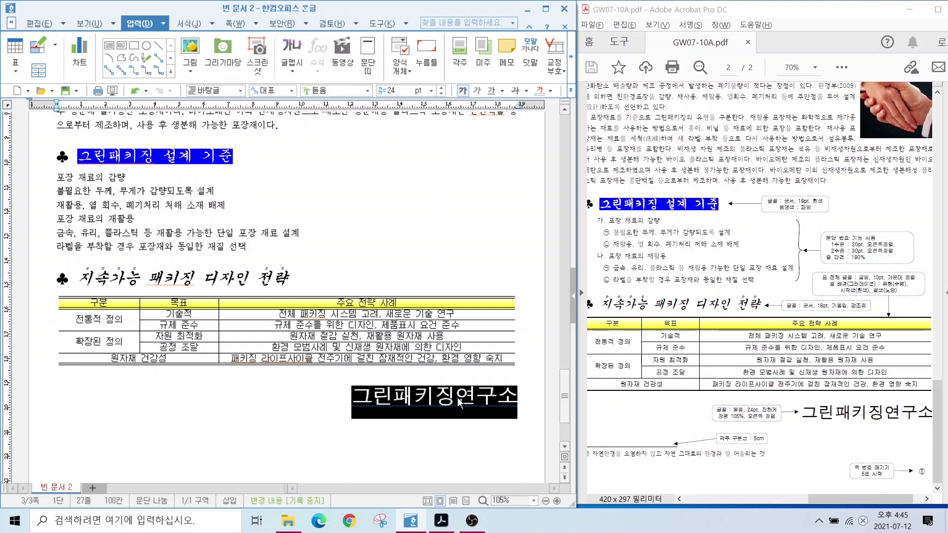
Set the name's character width (장평) to 105% in 글자 모양.
right_click(459, 403)
left_click(481, 238)
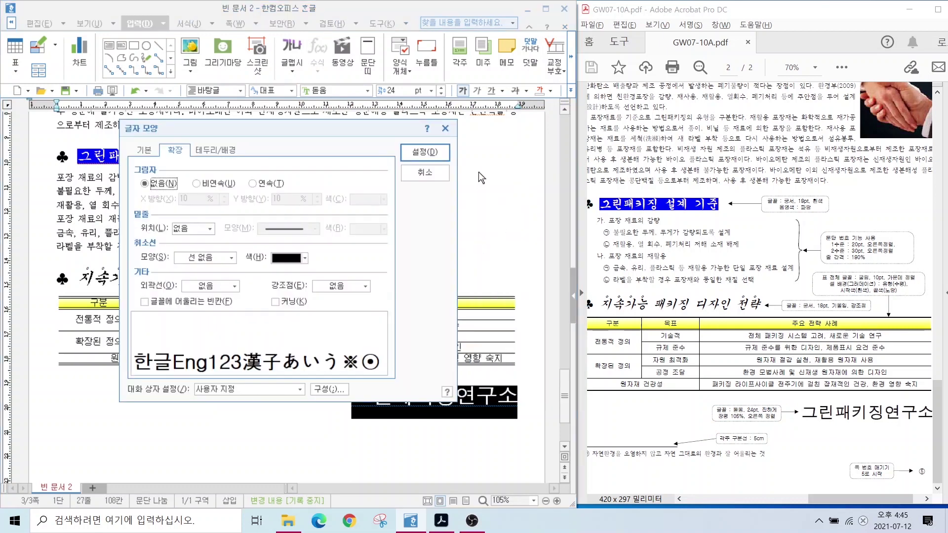
left_click(144, 151)
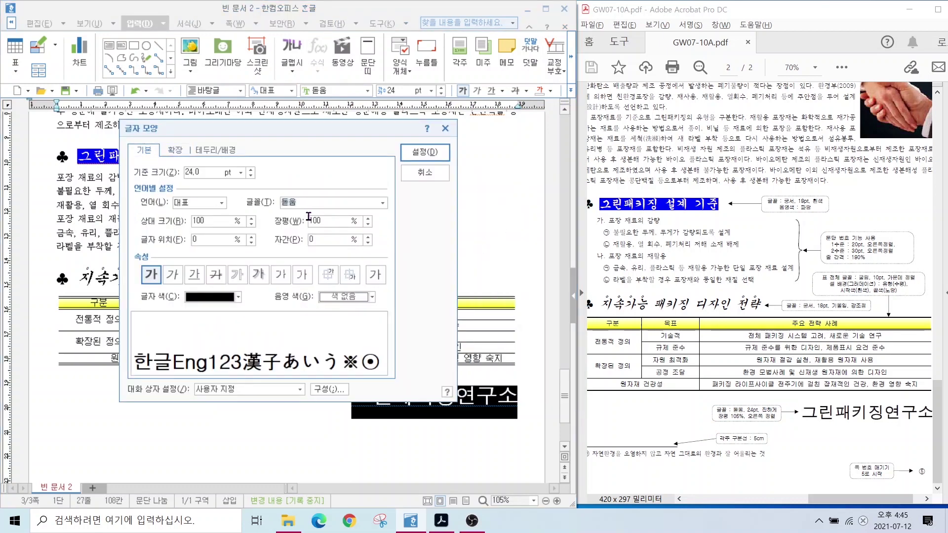
left_click(332, 219)
type("105")
key("Return")
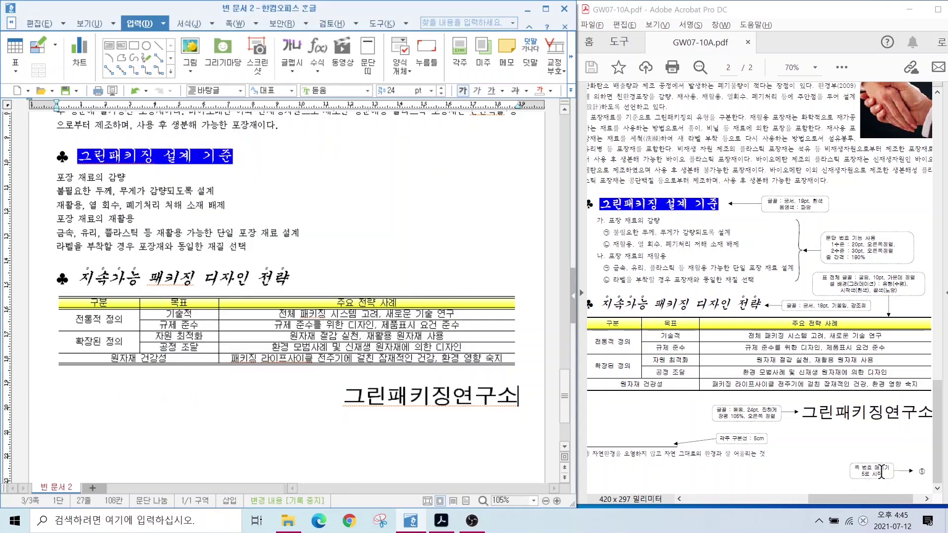
In 쪽 번호 매기기, choose the bottom-right position and the ①,②,③ number style.
left_click(227, 22)
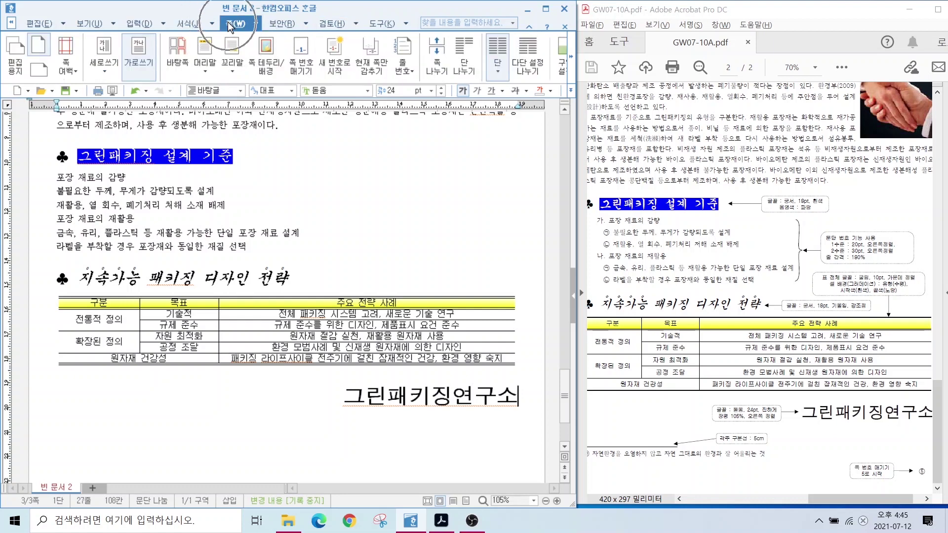
left_click(288, 59)
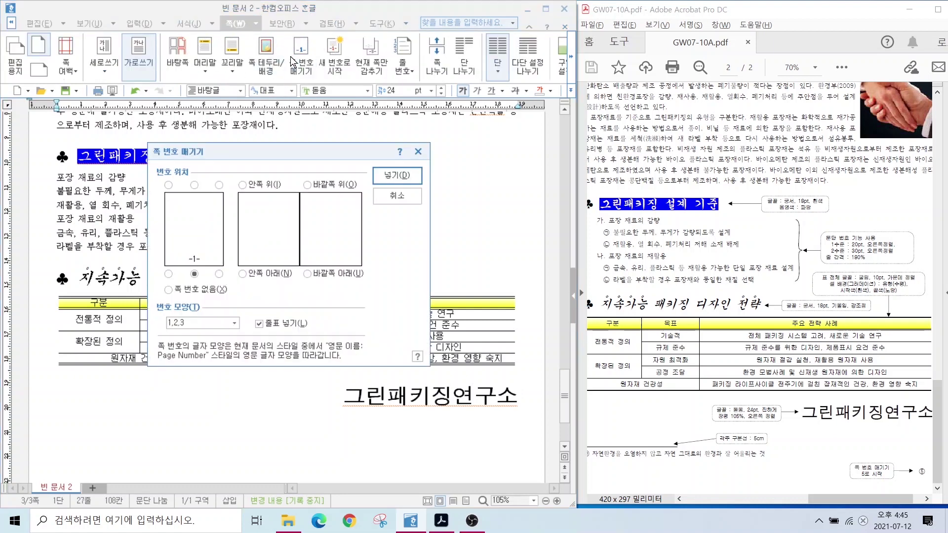
key("alt")
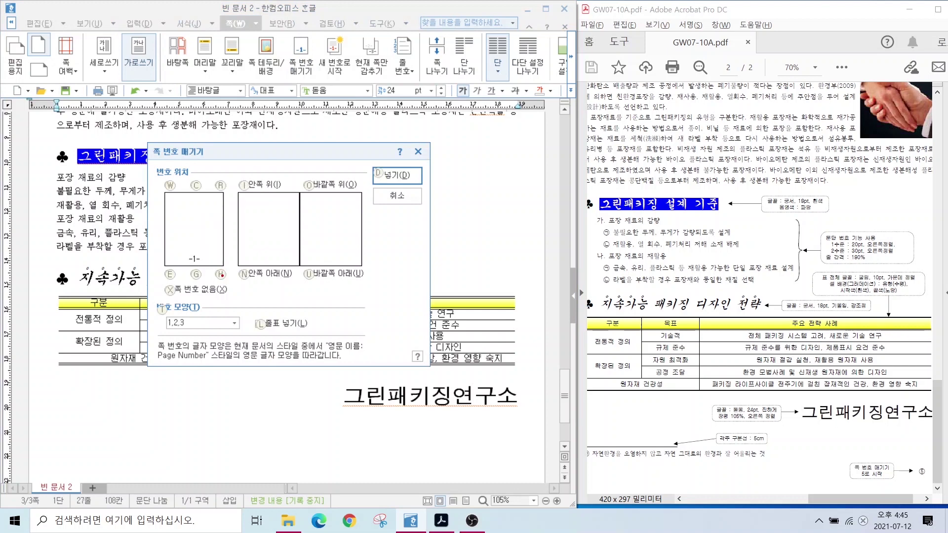
mouse_move(239, 302)
left_mouse_down()
mouse_move(218, 306)
mouse_move(245, 285)
mouse_move(239, 303)
left_mouse_up()
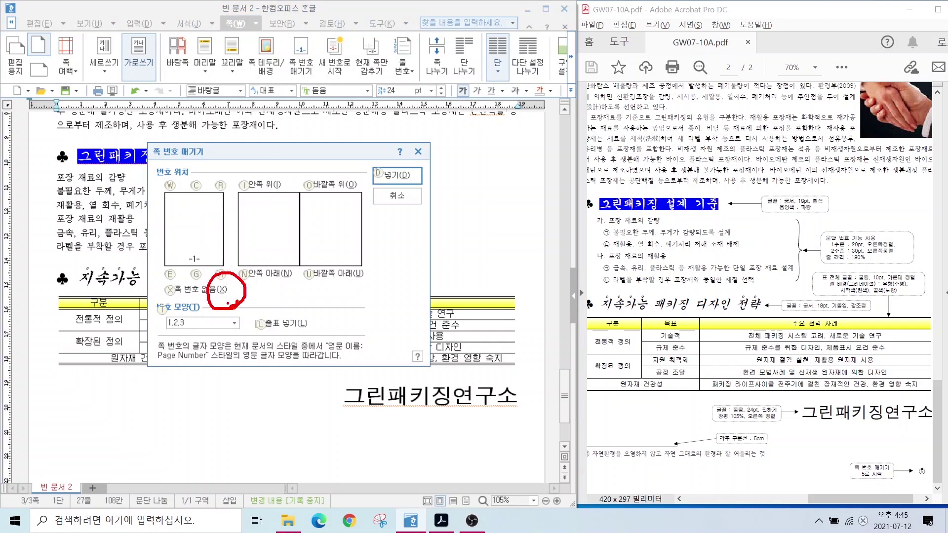
left_click(220, 274)
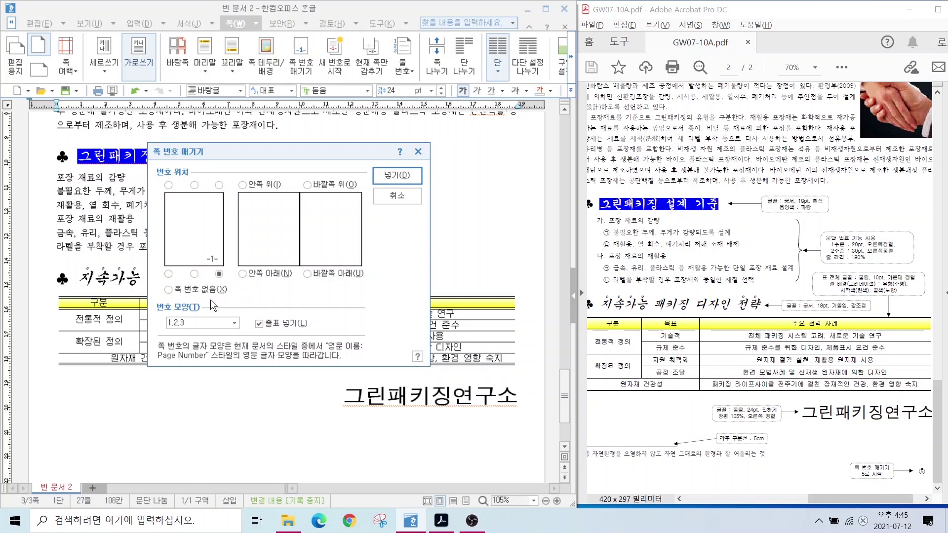
left_click(203, 323)
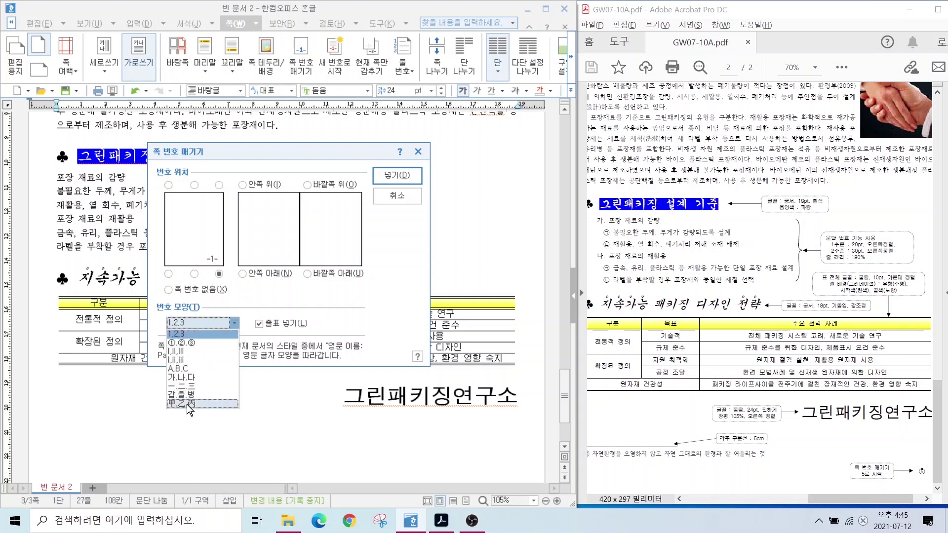
left_click(187, 344)
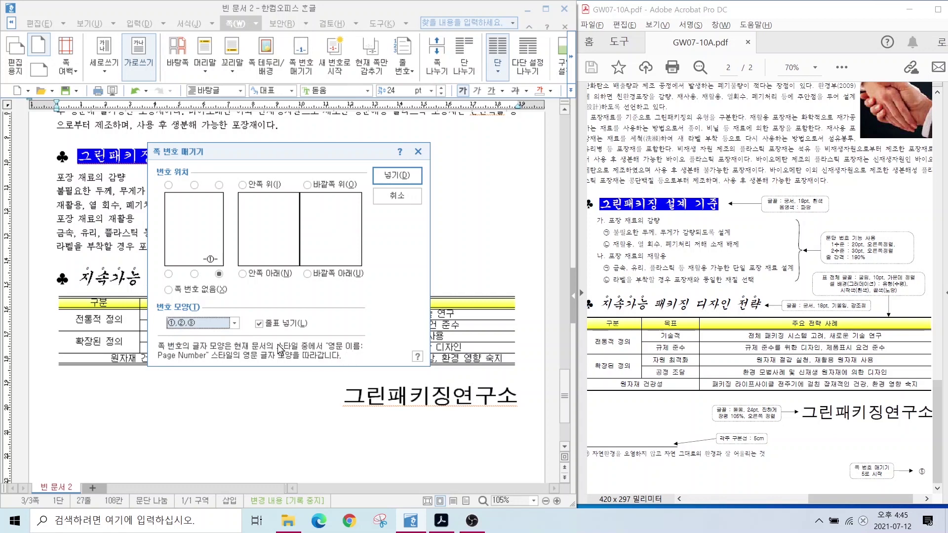
Insert the circled page number and check that ③ appears at the bottom right.
key("alt")
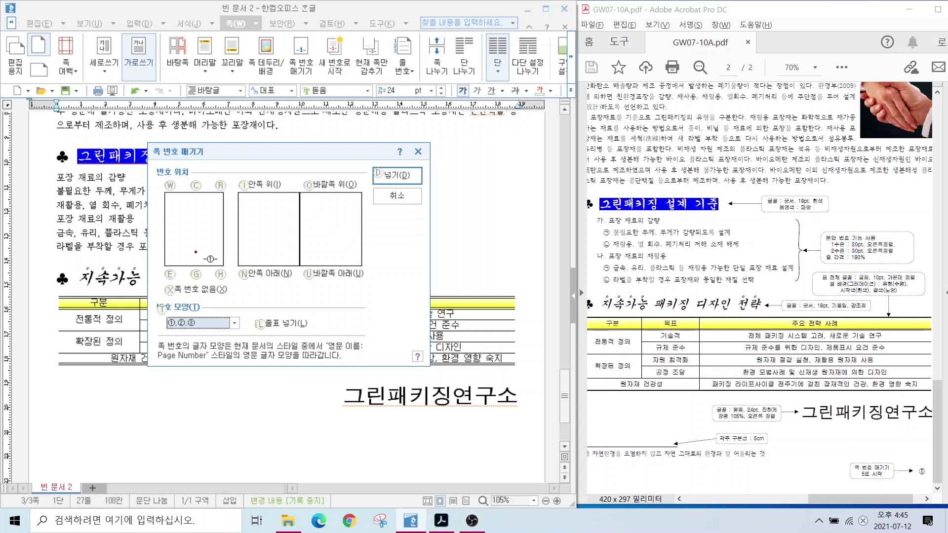
left_click_drag(195, 249, 235, 248)
left_click_drag(252, 313, 269, 337)
key("Escape")
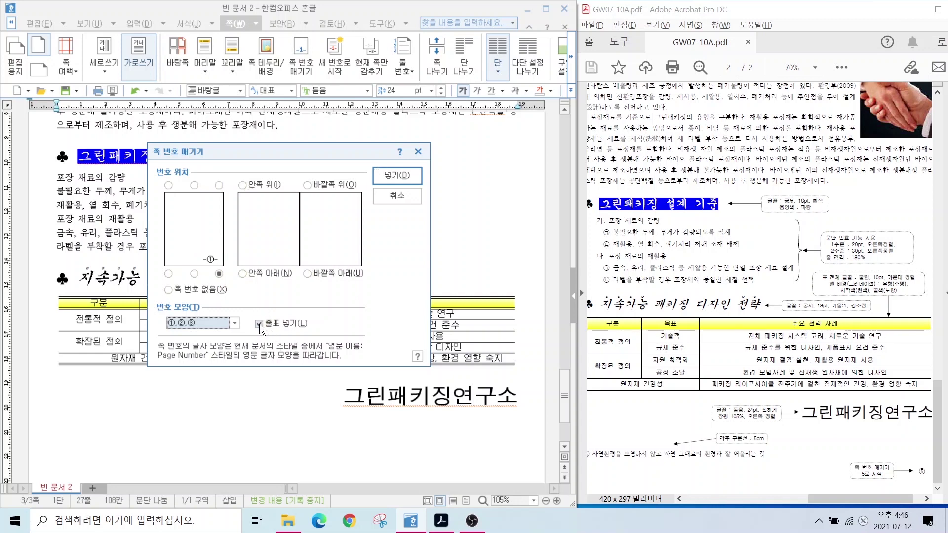
left_click(395, 171)
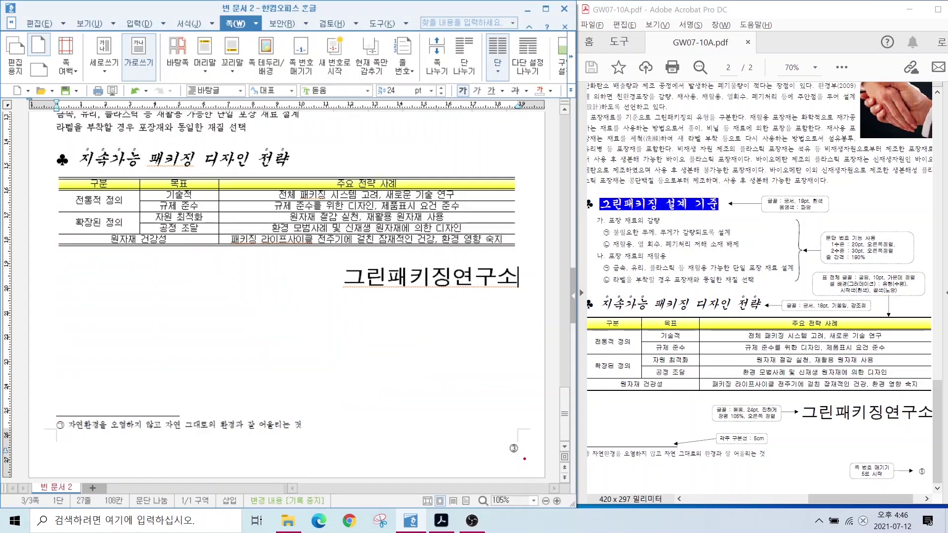
mouse_move(527, 462)
left_mouse_down()
mouse_move(494, 438)
mouse_move(529, 459)
left_mouse_up()
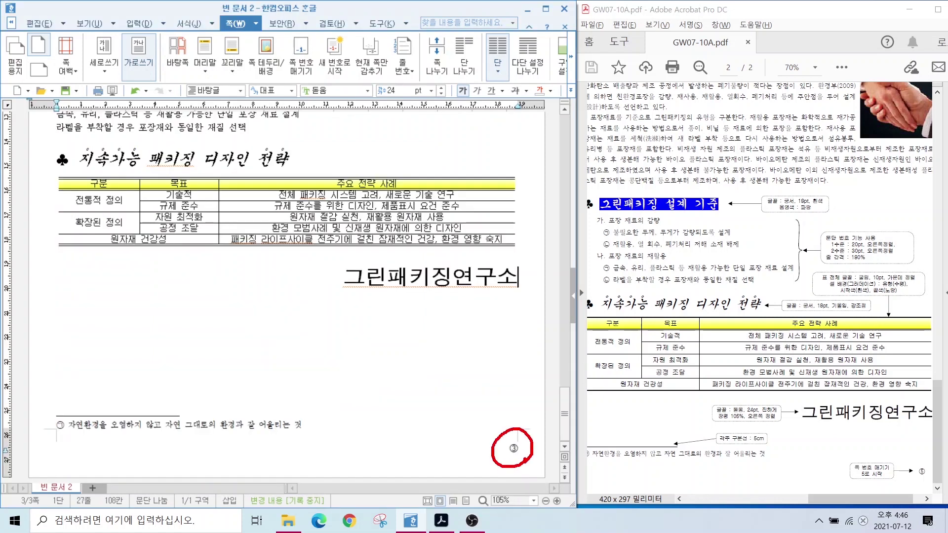
key("Escape")
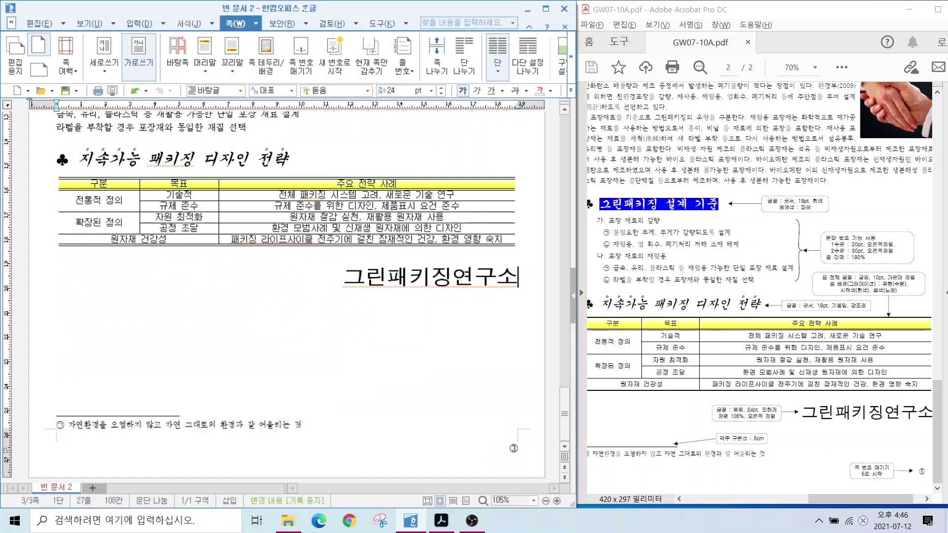
key("ctrl+2")
left_click_drag(841, 454, 900, 488)
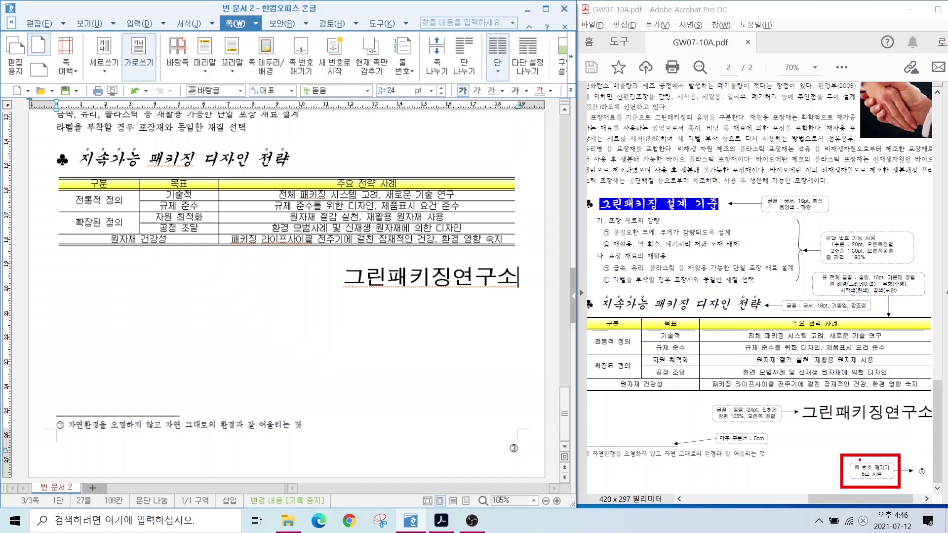
left_click_drag(860, 460, 834, 438)
key("Escape")
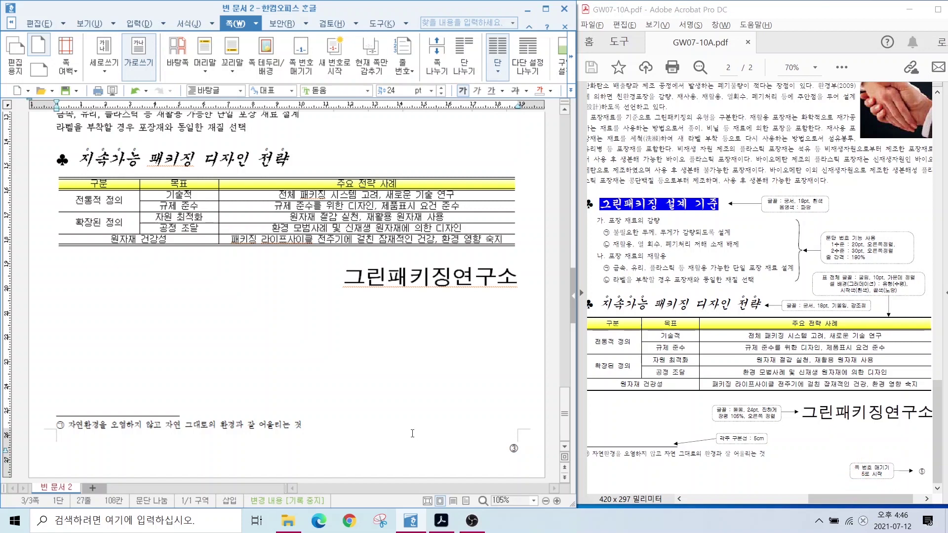
Restart page numbering at 5 with 새 번호로 시작 so the last page shows ⑤.
left_click(331, 66)
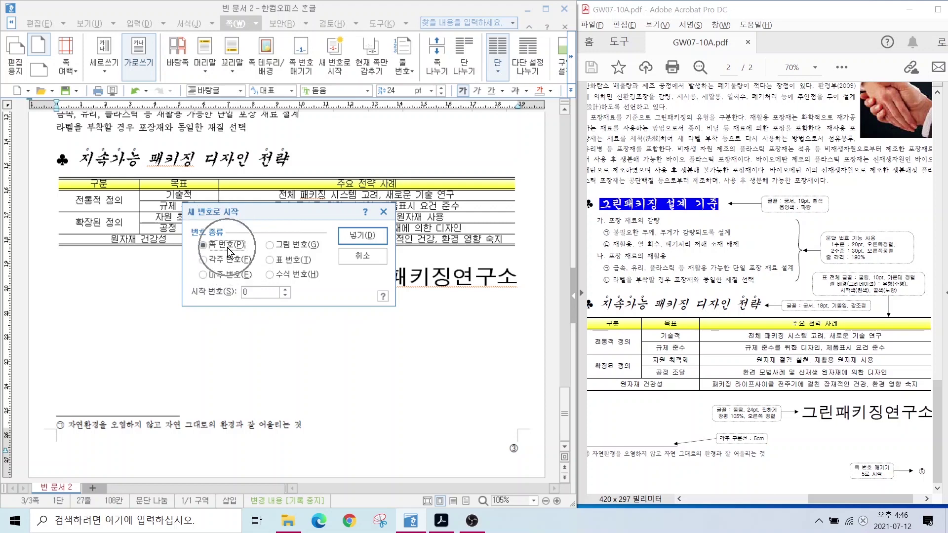
left_click(284, 289)
left_click(284, 290)
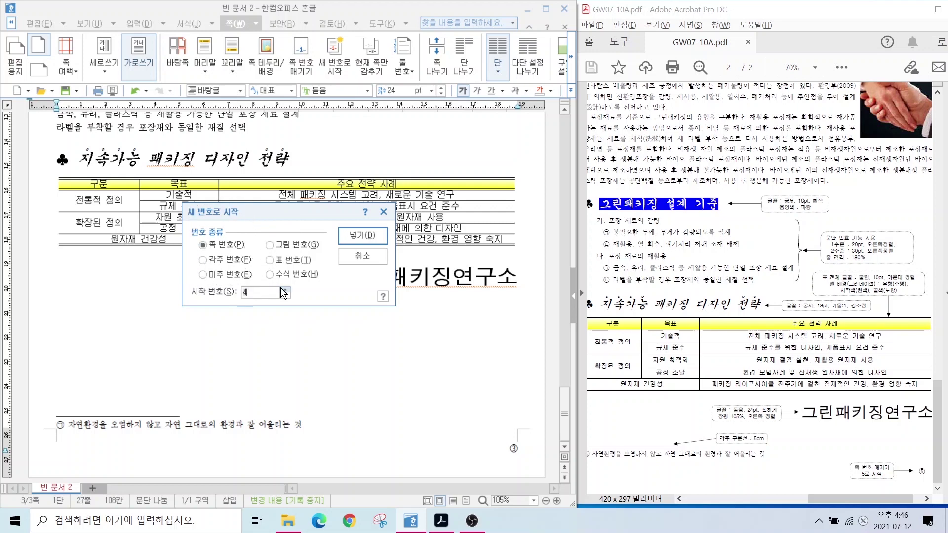
left_click(284, 289)
left_click(347, 240)
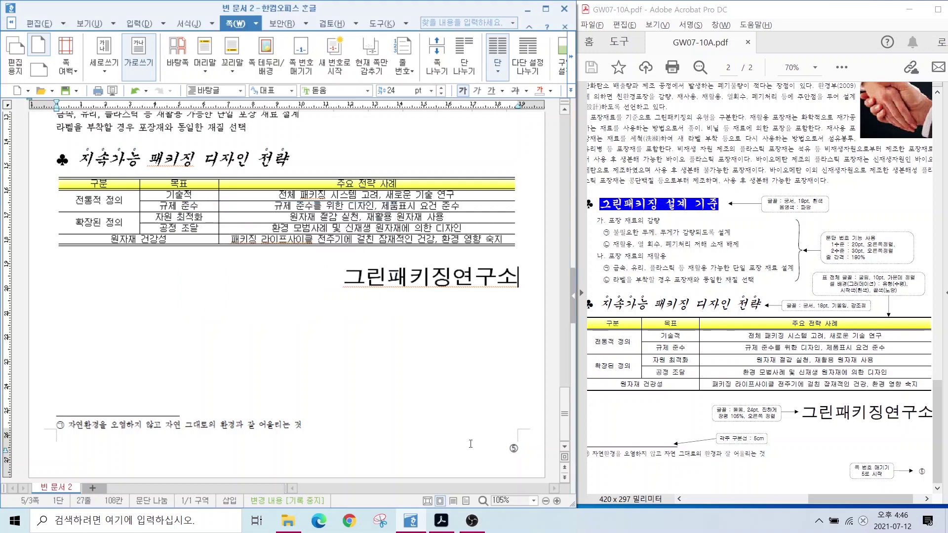
left_click(493, 446)
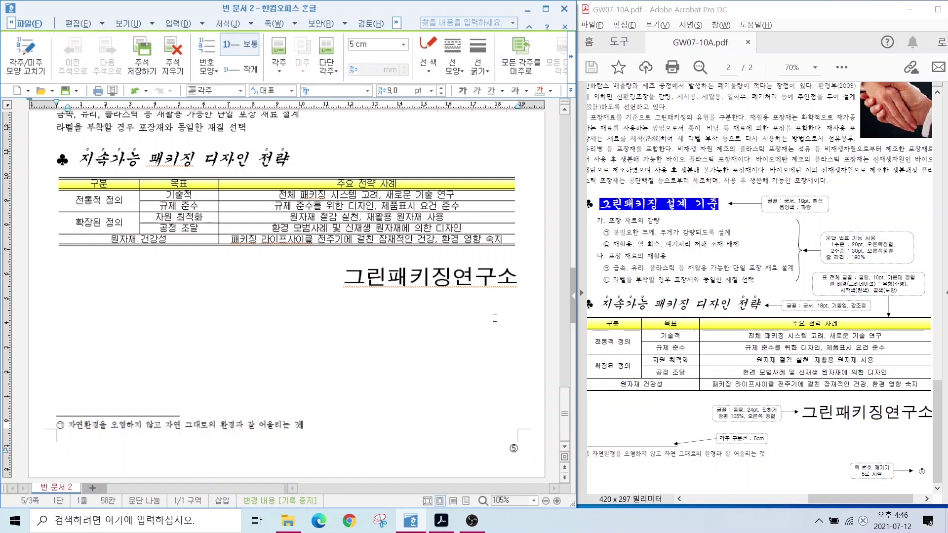
scroll(490, 323, "up", 5)
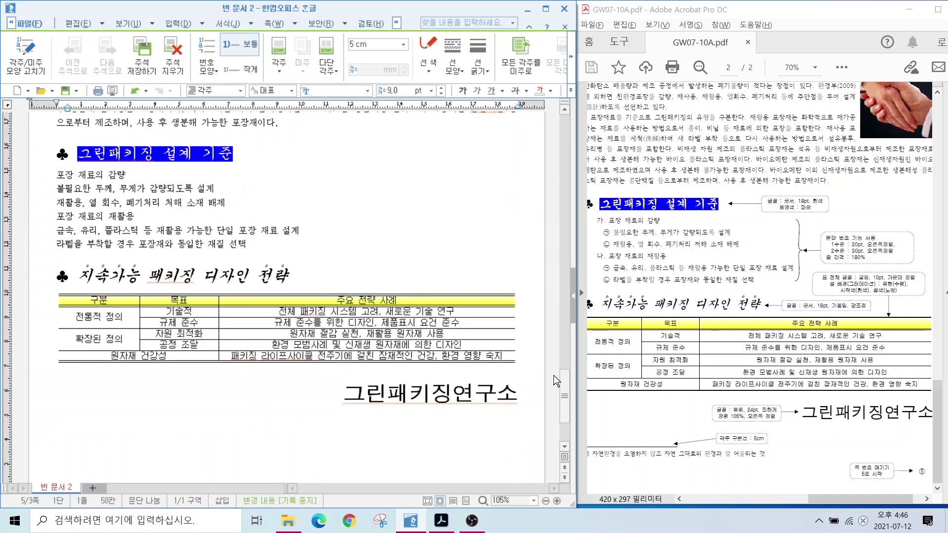
left_click_drag(563, 387, 539, 146)
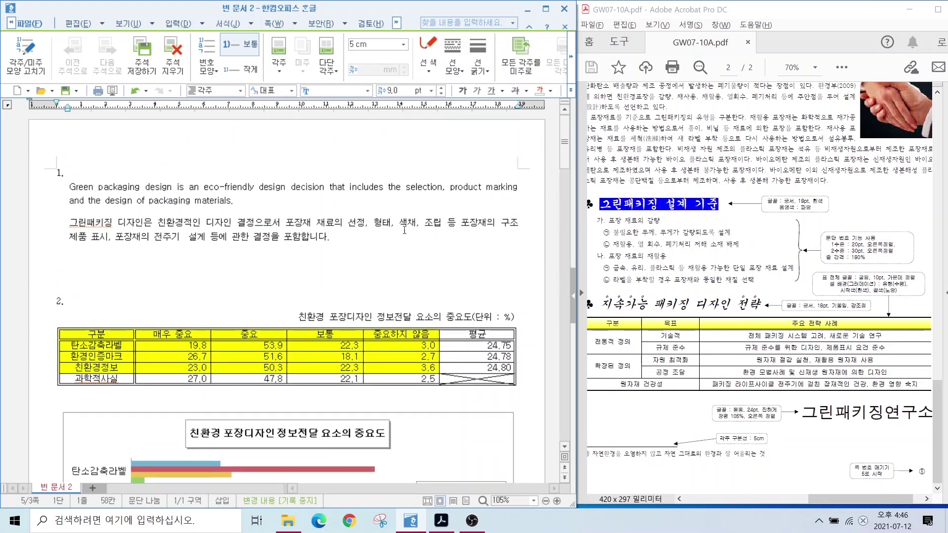
left_click(350, 267)
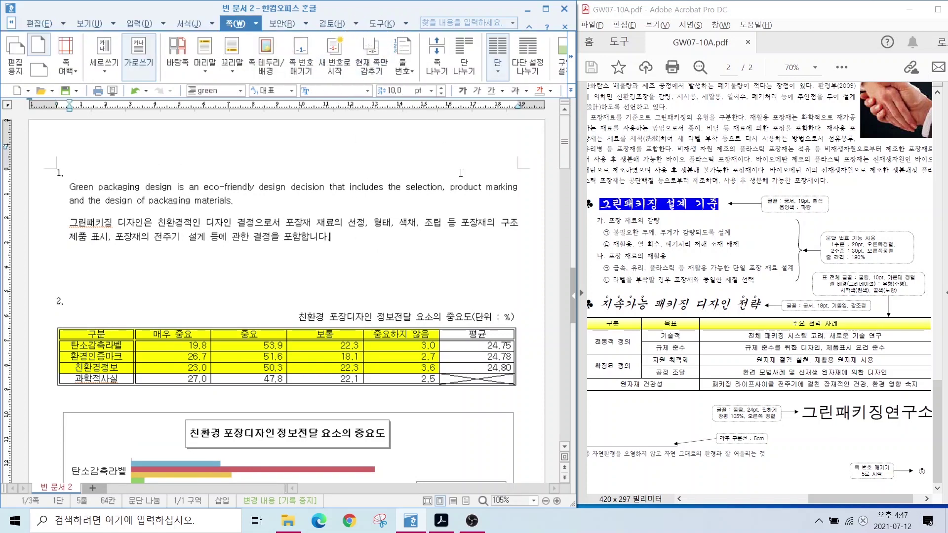
scroll(461, 172, "down", 15)
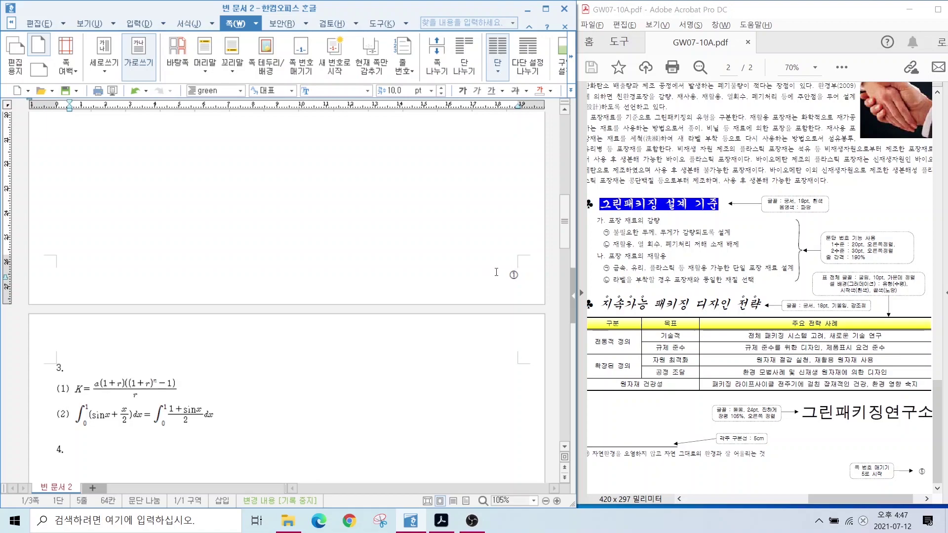
scroll(496, 272, "down", 20)
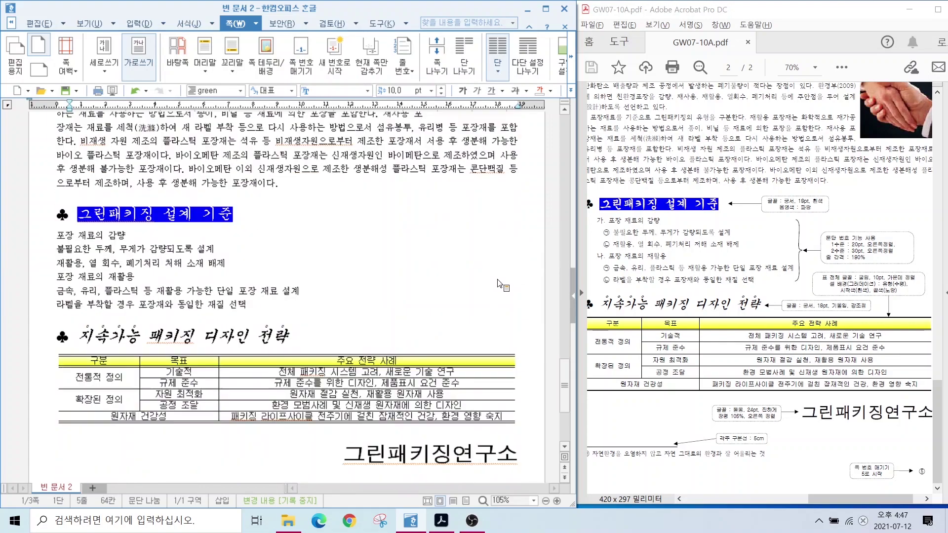
scroll(500, 284, "down", 5)
left_click_drag(552, 416, 552, 132)
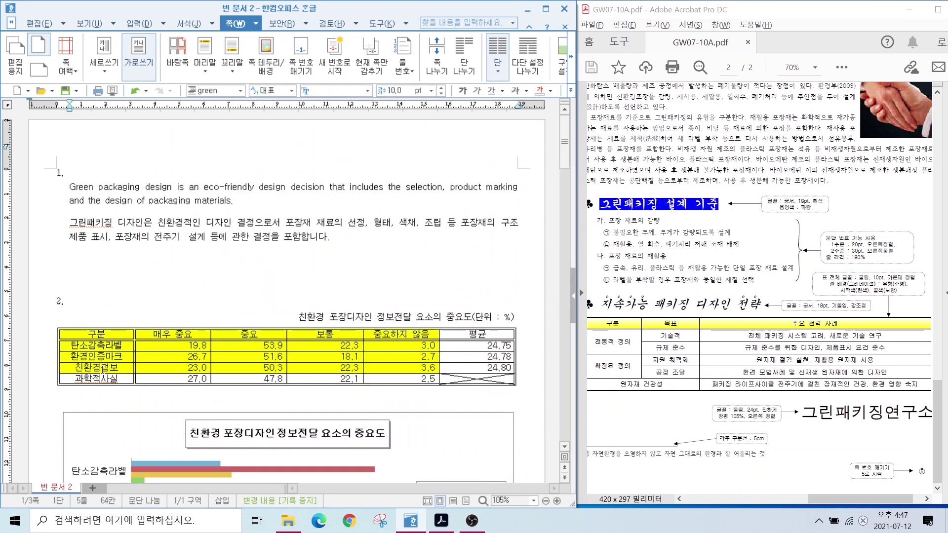
Save the document as hwp in Libraries > 문서 > ITQ, named with the candidate's number and name.
left_click(10, 23)
left_click(20, 21)
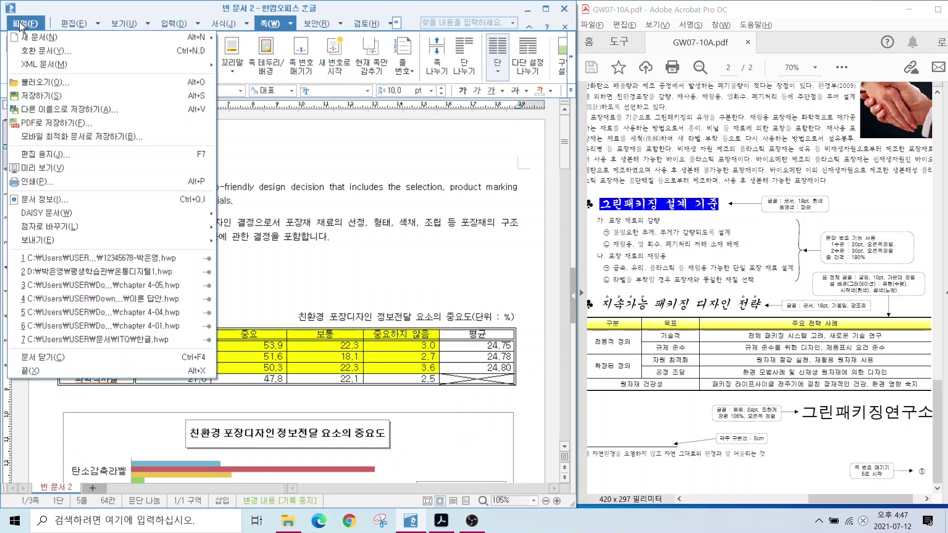
left_click(31, 94)
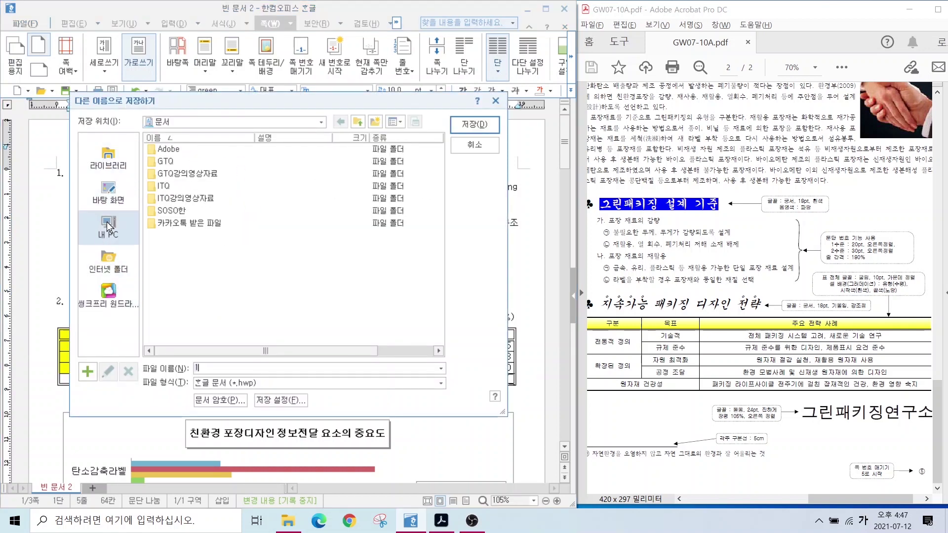
left_click(108, 157)
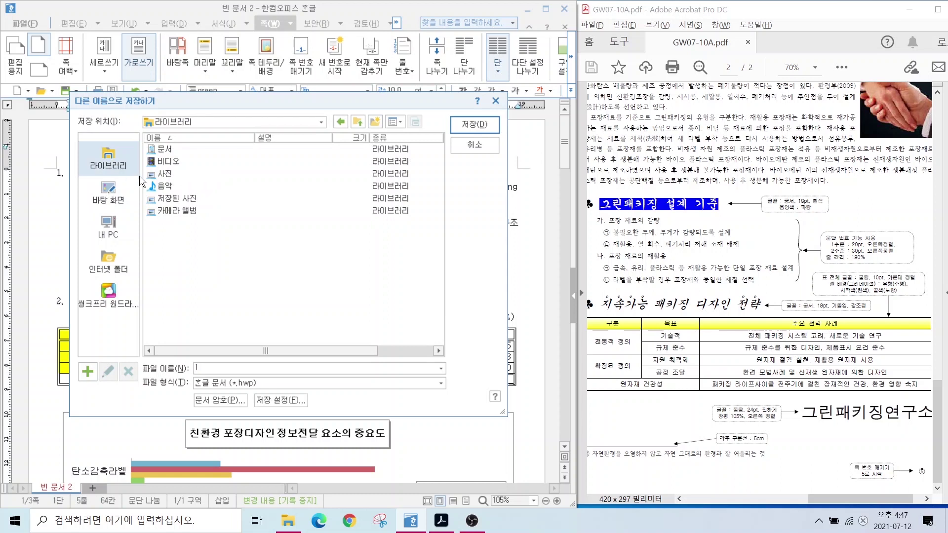
double_click(163, 151)
double_click(166, 187)
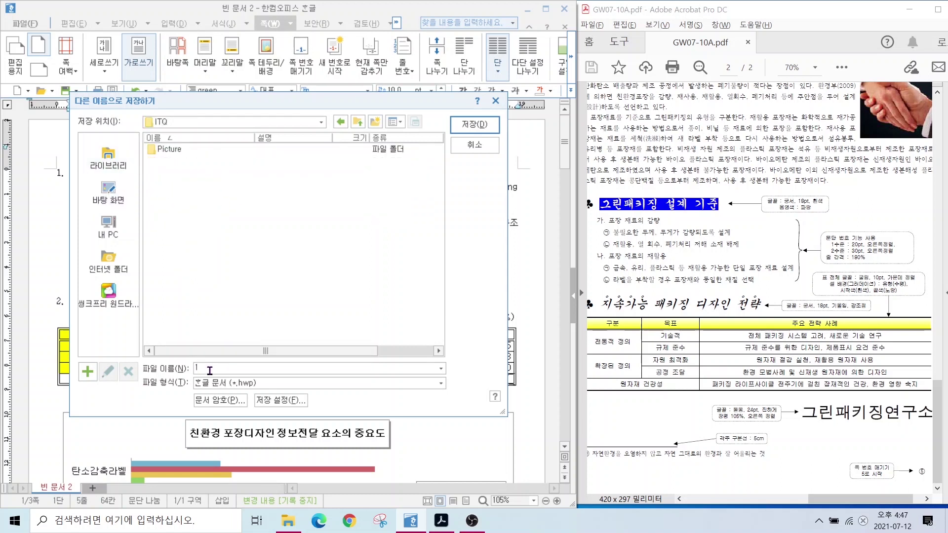
type("1234567")
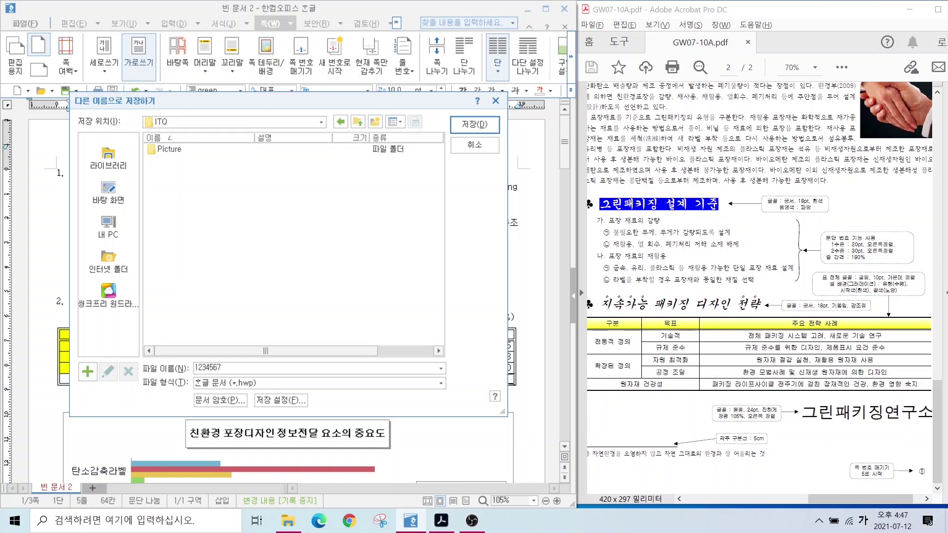
type("8-")
key("Hangul")
left_click(455, 130)
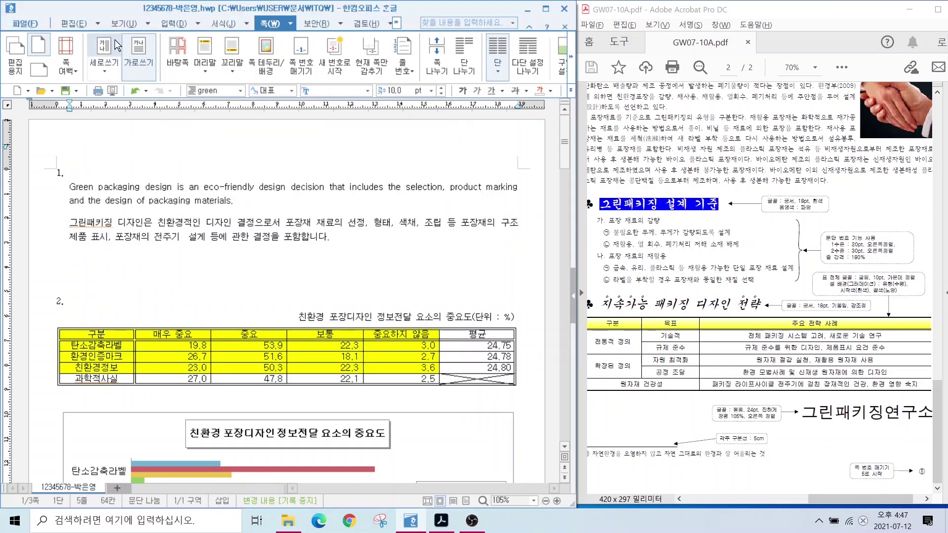